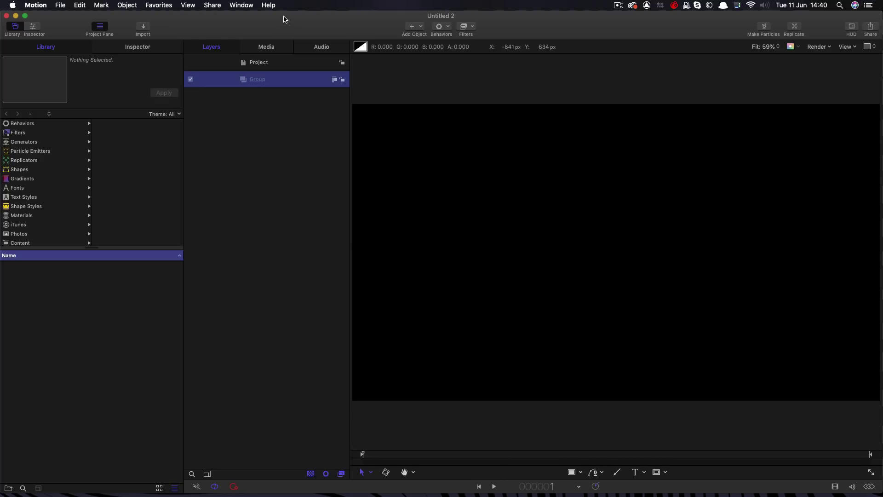
- Set the project's width and height both to 500 pixels
key(super+3)
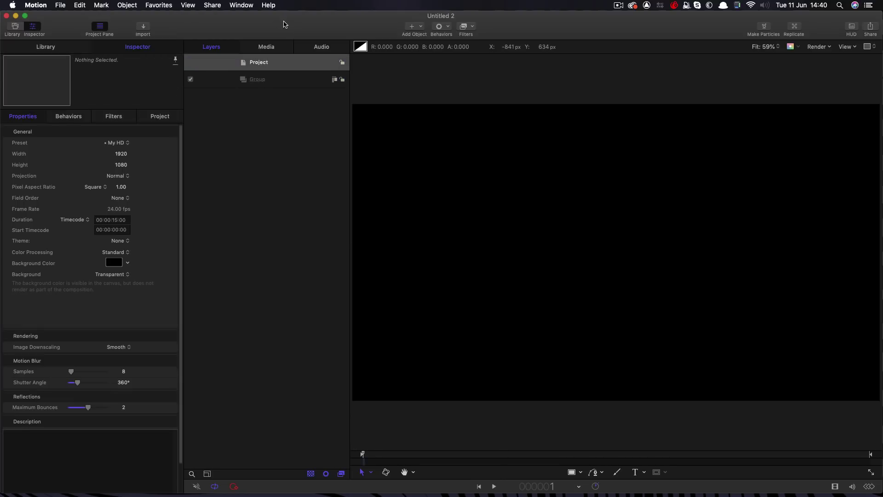
click(129, 153)
text(500)
key(Tab)
text(500)
key(Return)
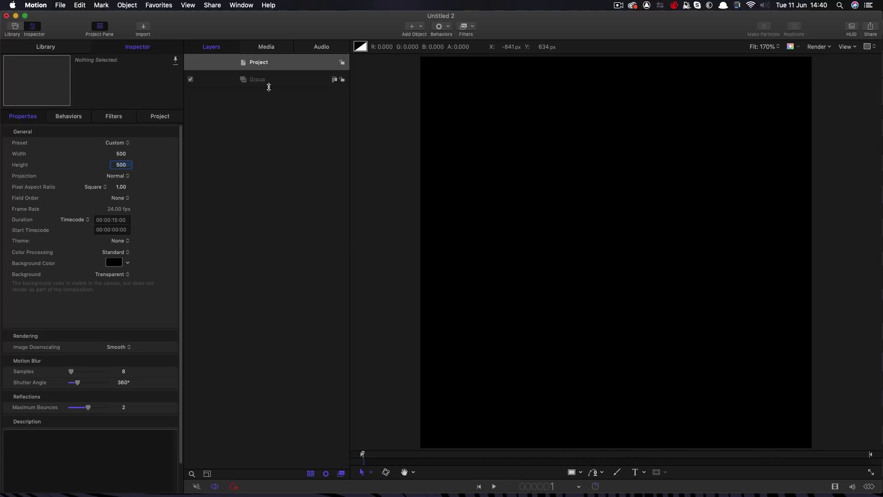
- Add the Caustics and Clouds generators from the library to the empty group
click(256, 80)
click(41, 48)
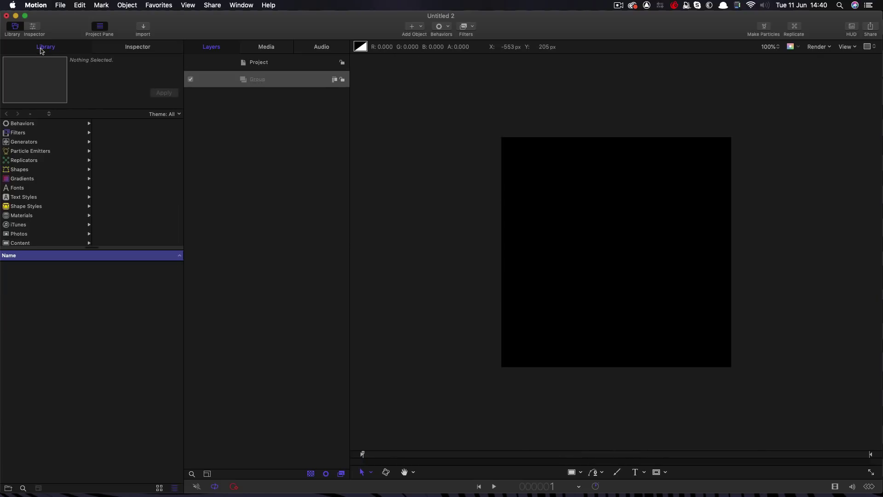
click(23, 143)
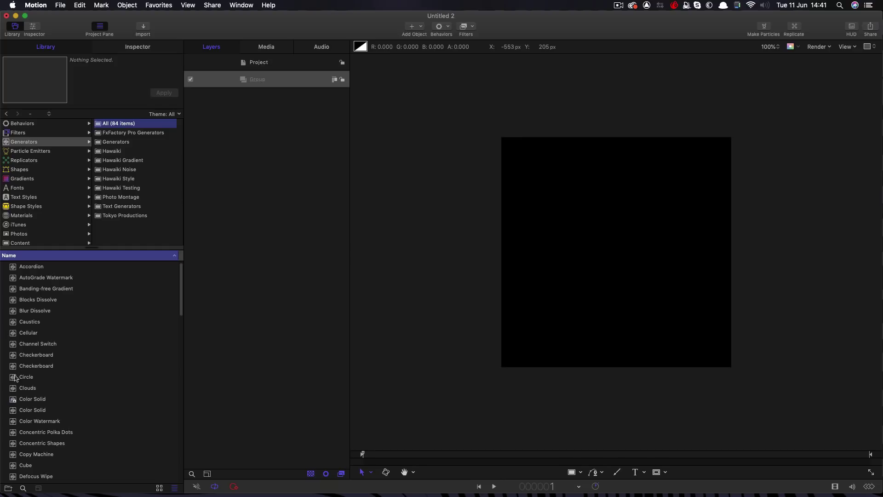
click(13, 322)
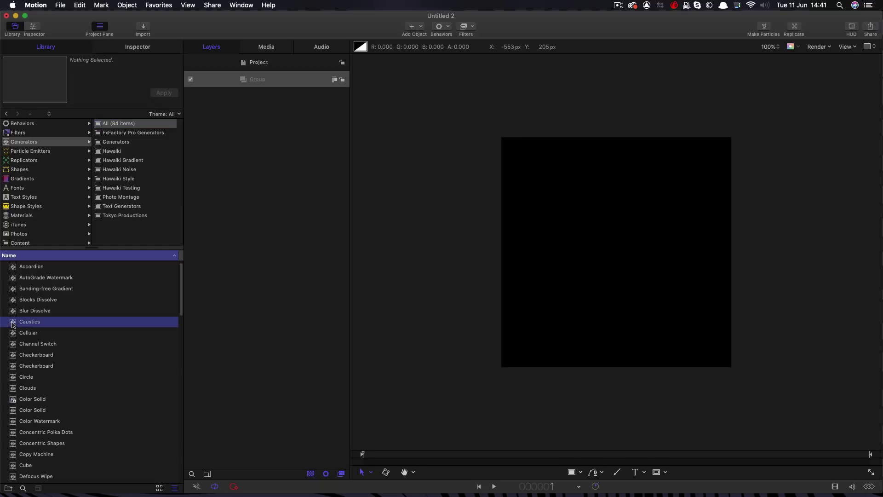
super+click(14, 389)
drag(14, 323, 263, 83)
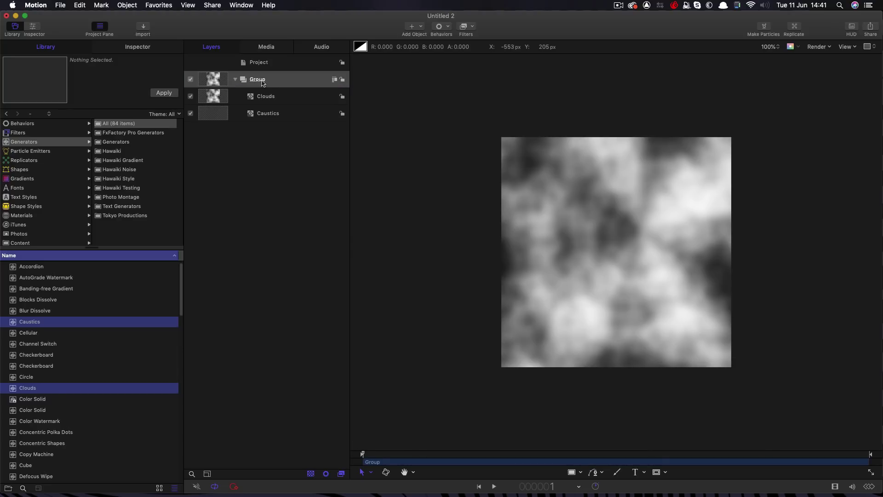
- Draw a circle shape with a radius of about 209 over the middle of the clouds
click(570, 474)
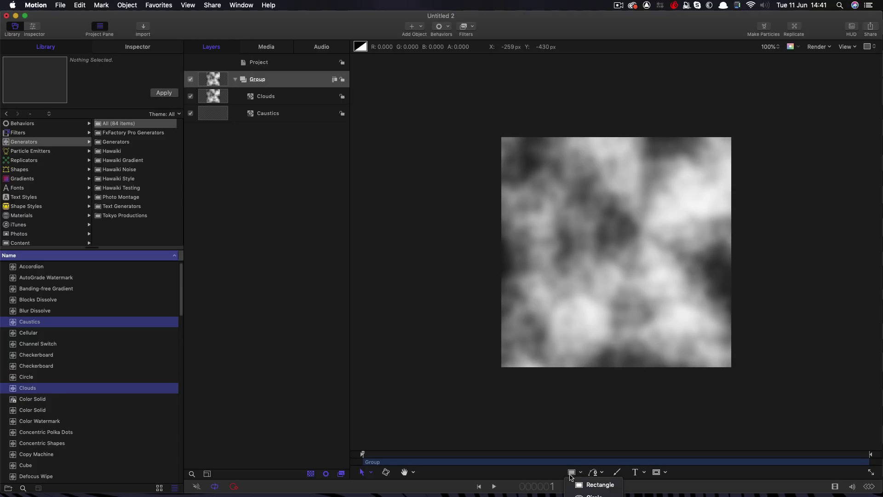
click(593, 495)
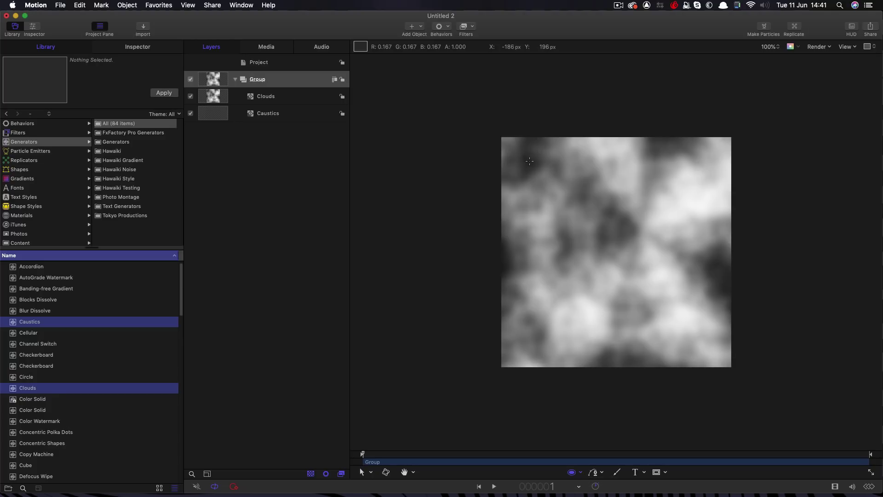
drag(521, 159, 715, 352)
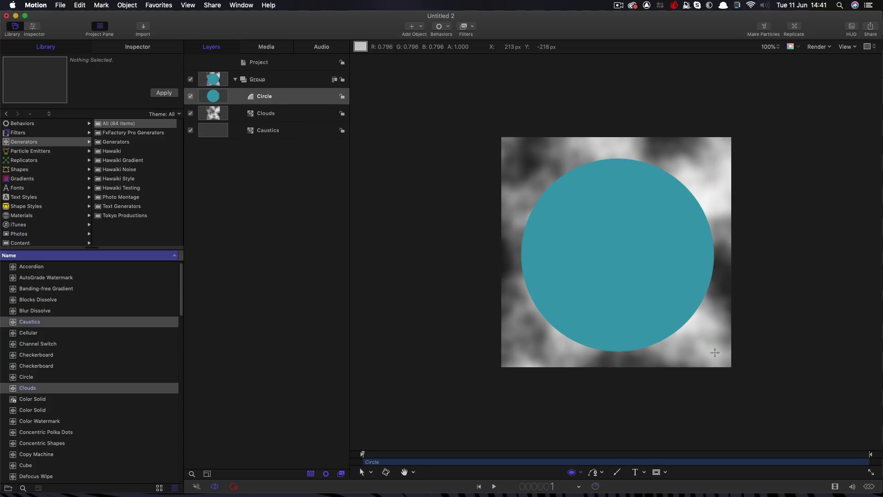
- Set the circle's radius to 200
click(137, 47)
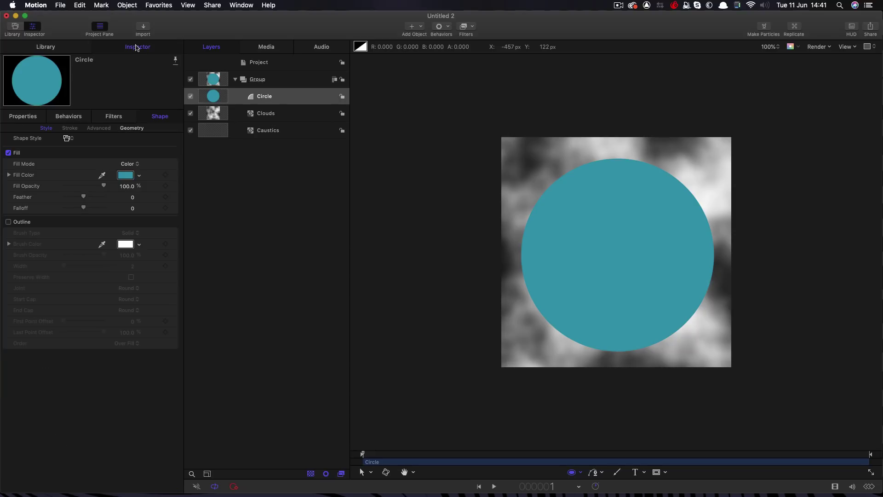
click(131, 129)
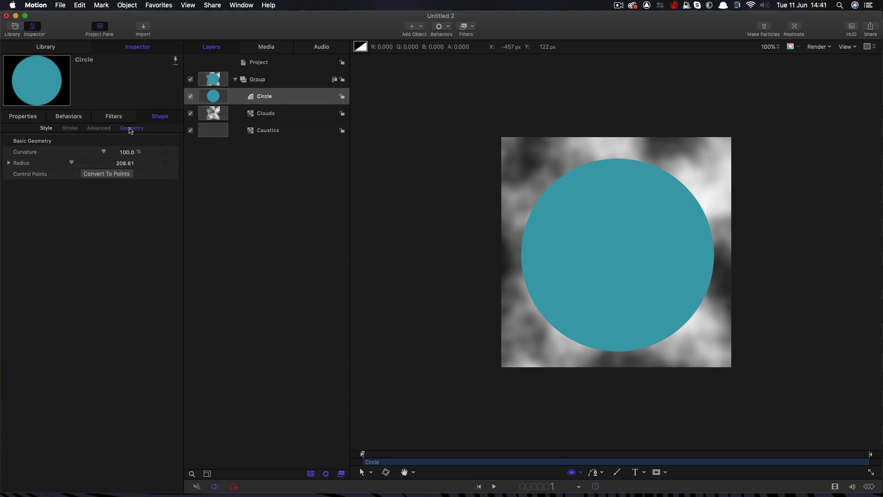
click(124, 162)
text(200)
key(Return)
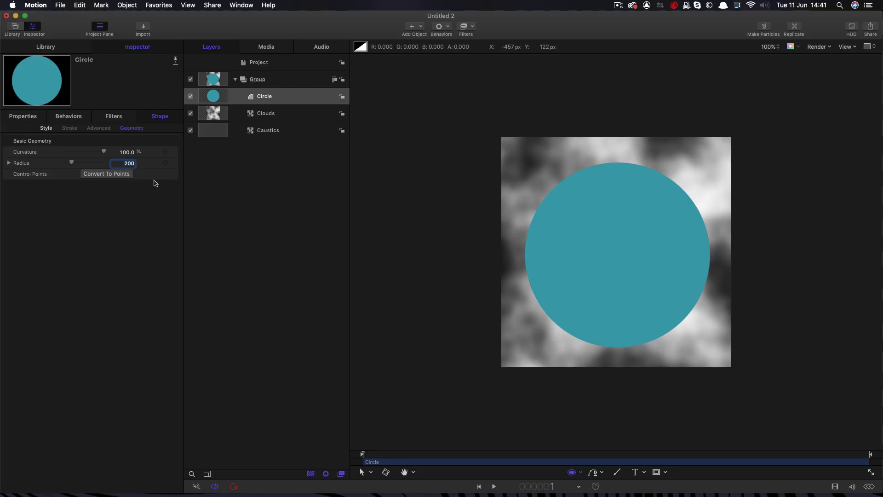
- Change the circle's fill mode to Gradient and make the gradient type Radial
click(44, 129)
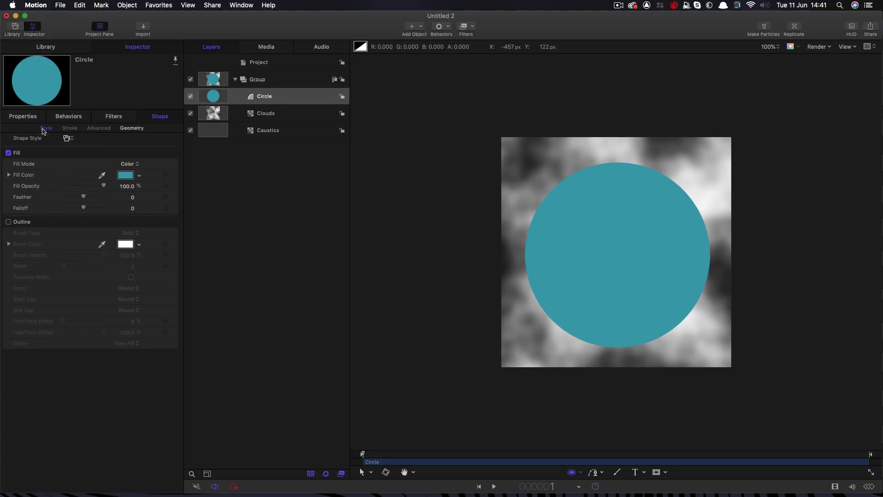
click(129, 164)
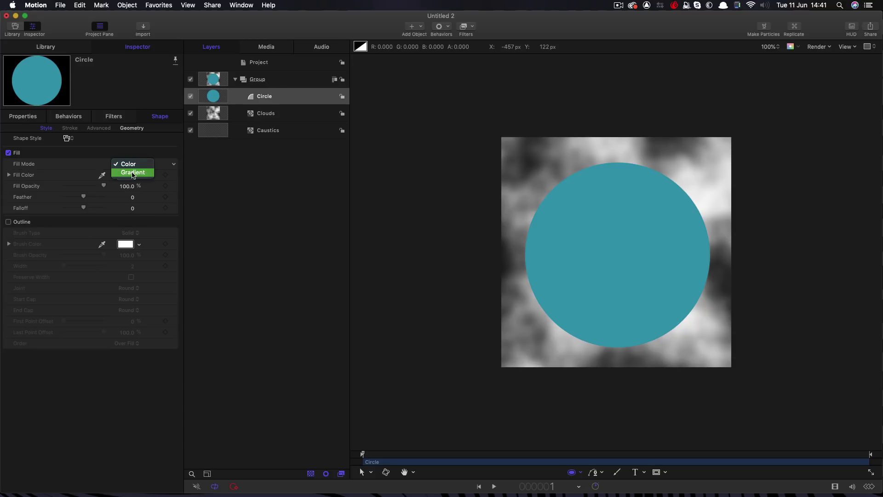
click(133, 173)
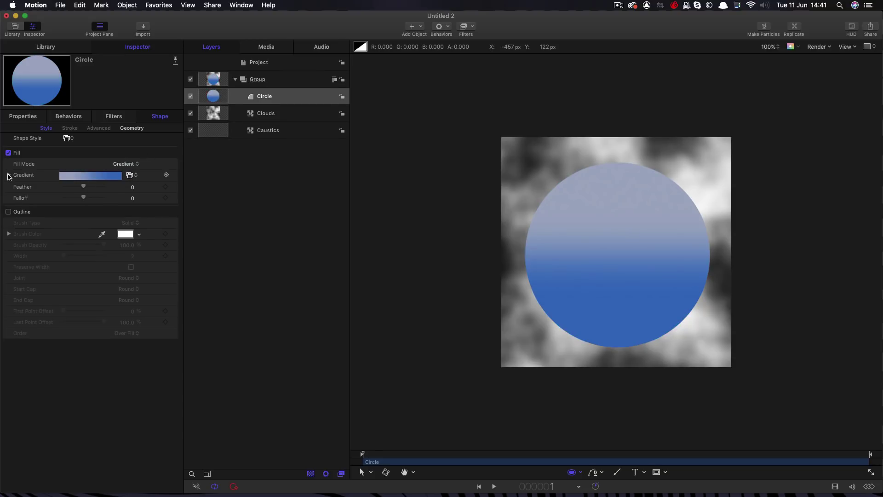
click(9, 175)
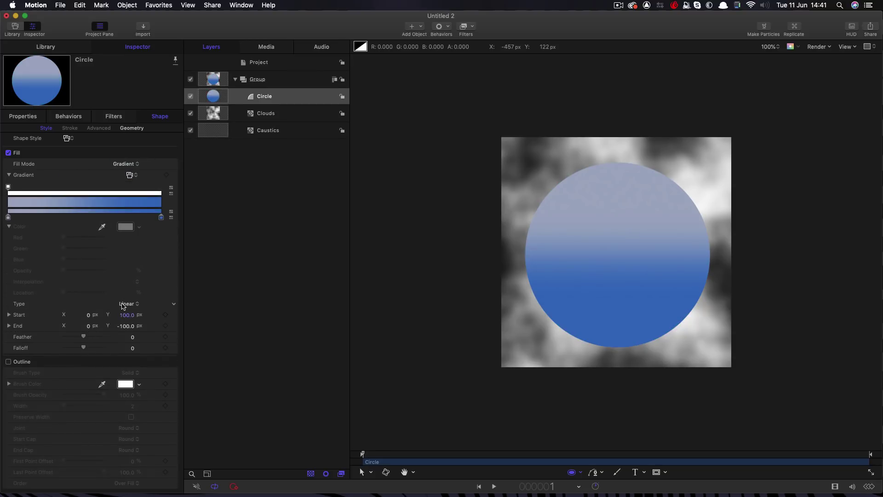
click(123, 304)
click(125, 312)
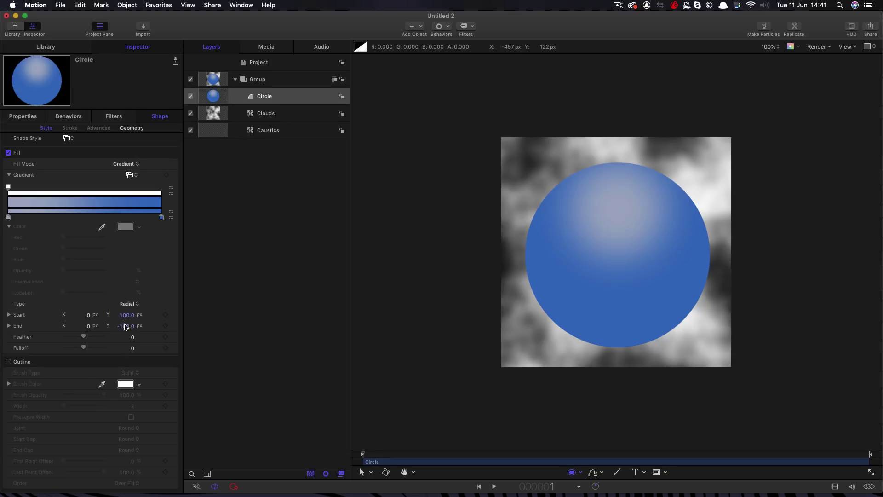
- Set the radial gradient's start Y to 0 and its end Y to -200 px
click(126, 316)
text(0)
key(Return)
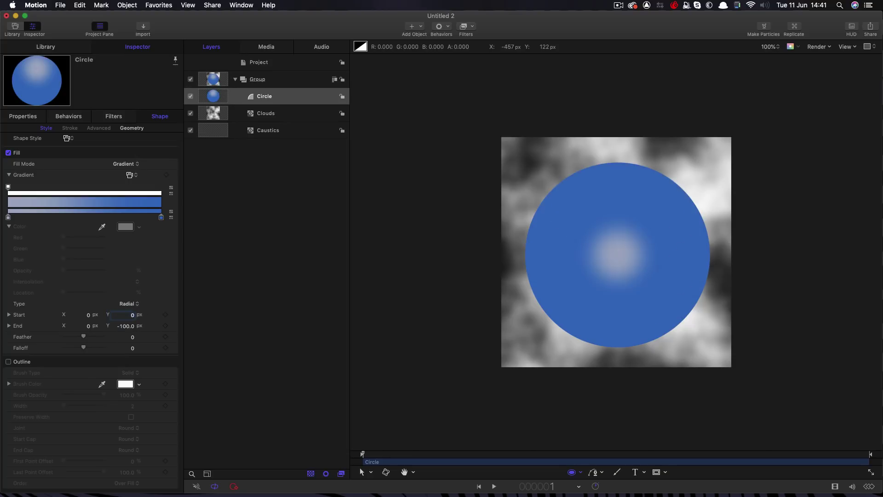
key(Tab)
key(Tab)
key(Tab)
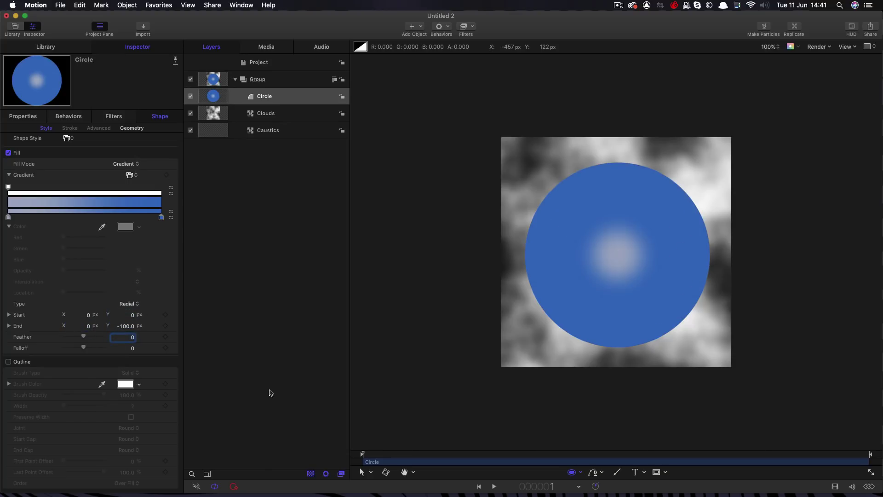
click(126, 325)
text(-200)
key(Return)
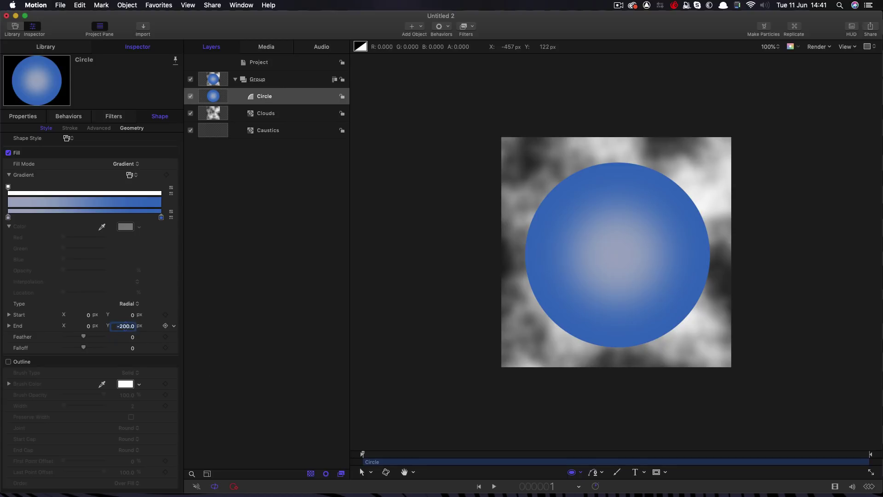
- Remove the gradient's lavender colour tag, then add one opacity tag at the outer end and another just before it
drag(8, 217, 5, 266)
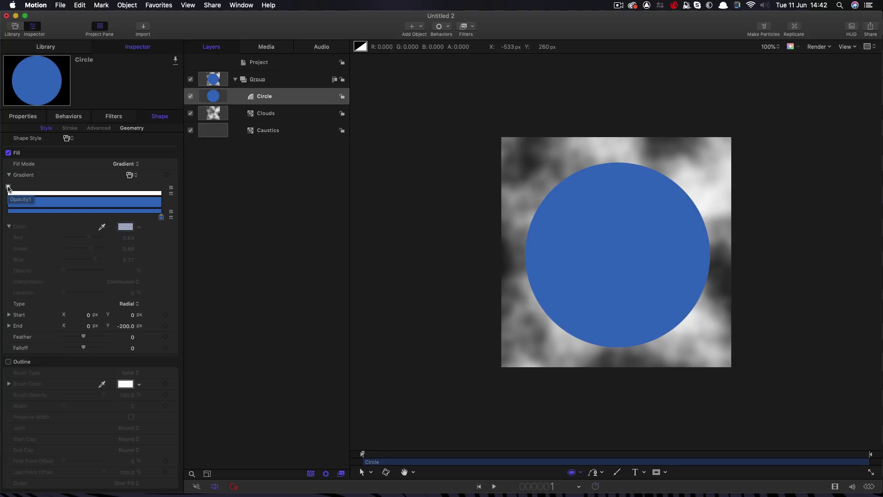
drag(8, 188, 175, 192)
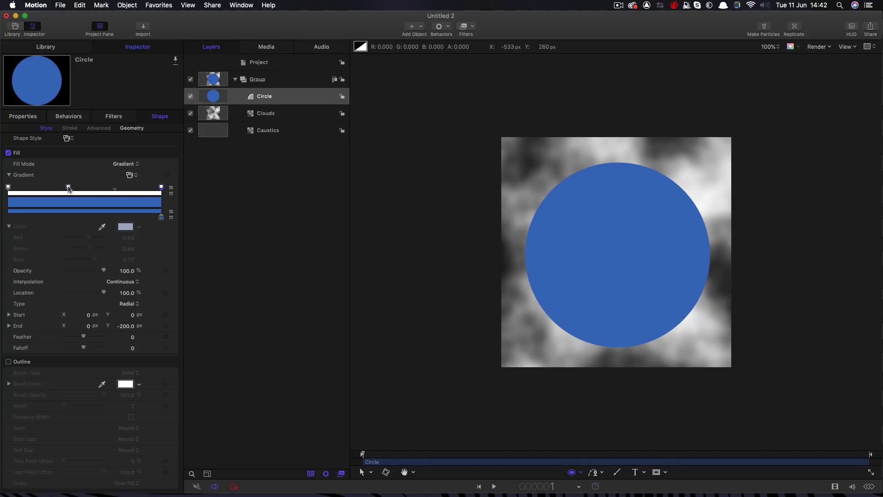
drag(69, 189, 148, 188)
- Shift the innermost opacity tag to about 19% and set both it and the outermost tag to 0% opacity
drag(9, 189, 39, 191)
drag(104, 271, 63, 271)
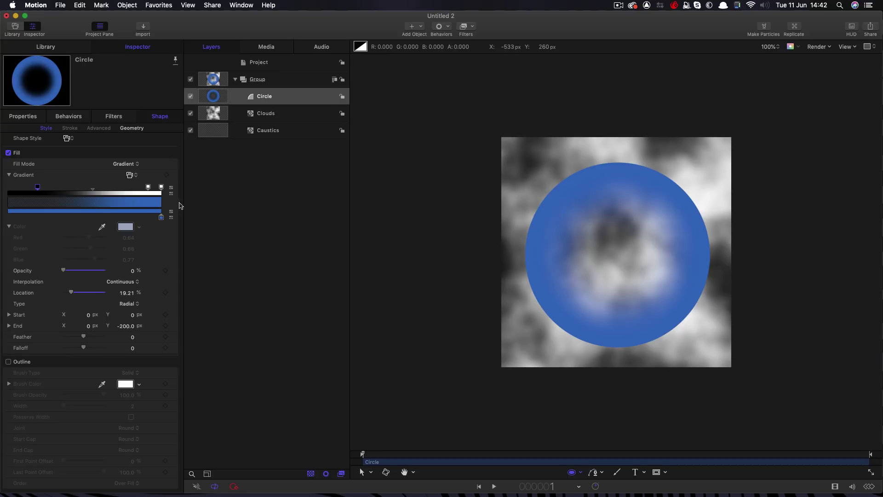
click(161, 187)
drag(102, 272, 10, 274)
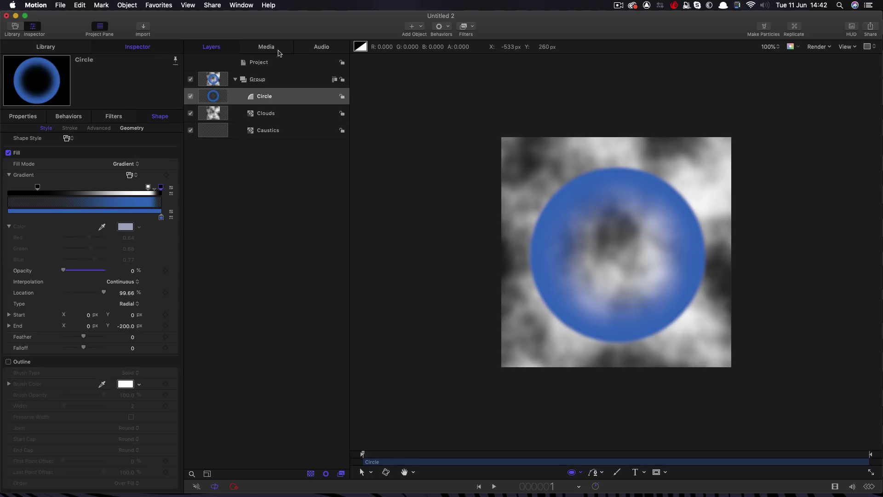
- Duplicate the Clouds layer and move the copy into a new group beneath the existing layers
click(213, 114)
right_click(210, 114)
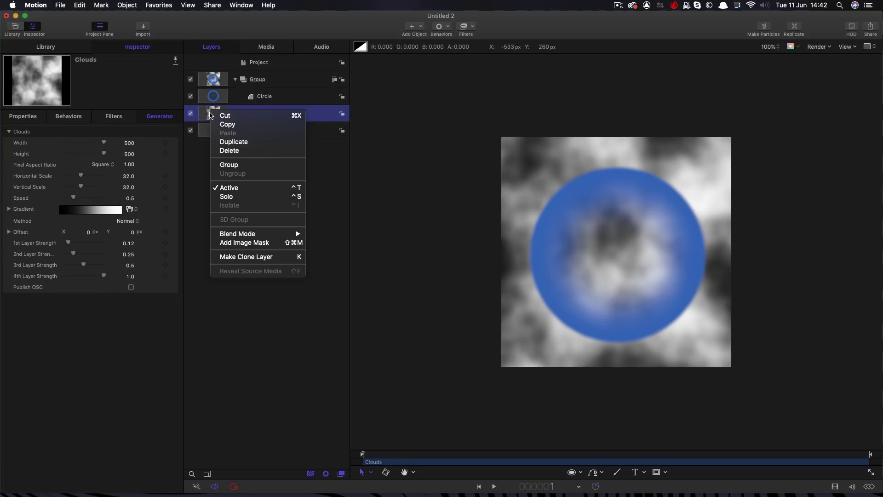
click(230, 143)
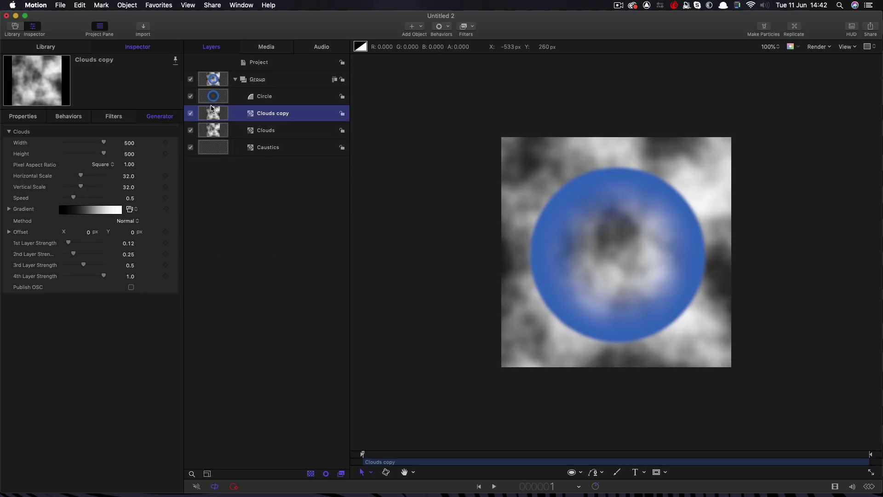
drag(213, 111, 213, 166)
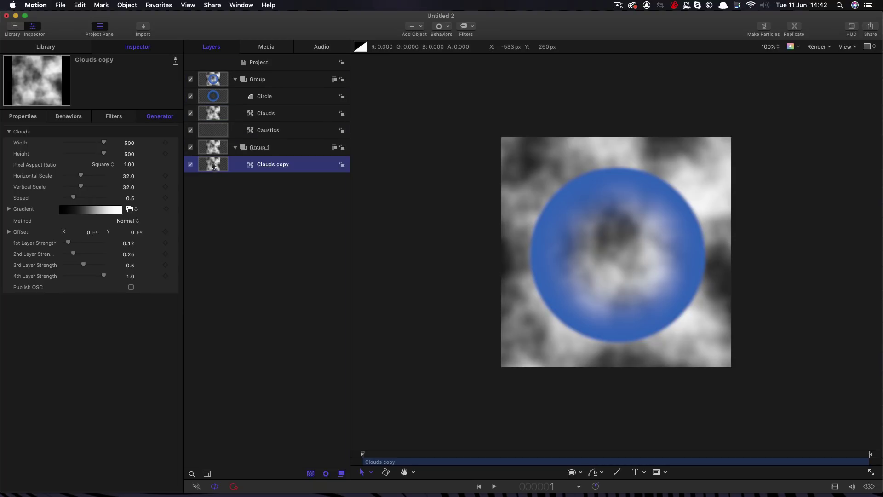
- Hide the original Clouds and Caustics layers and move the Circle into its own group below the clouds copy
click(190, 130)
click(190, 114)
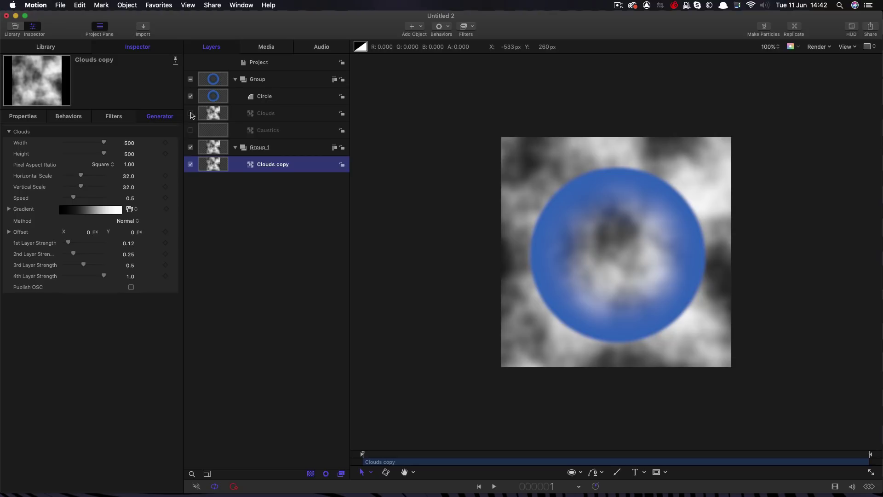
drag(212, 98, 213, 172)
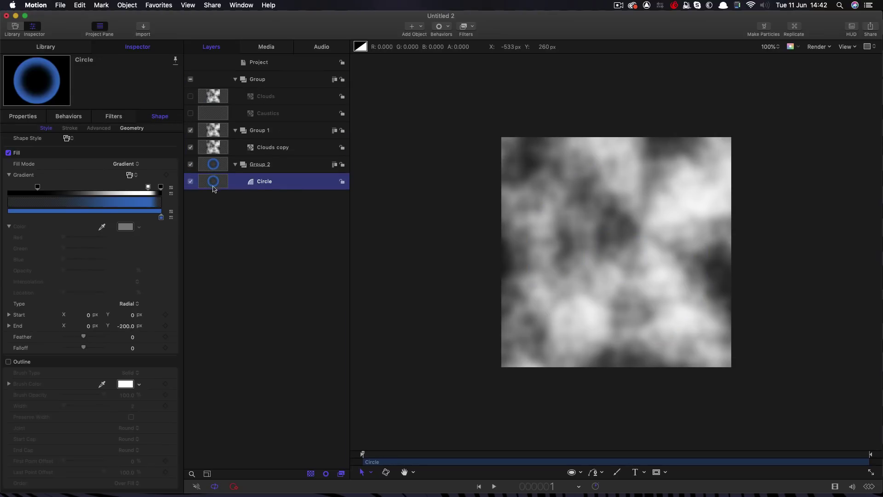
- Add an image mask to the Clouds copy layer with the Circle as its mask source
click(212, 147)
right_click(212, 147)
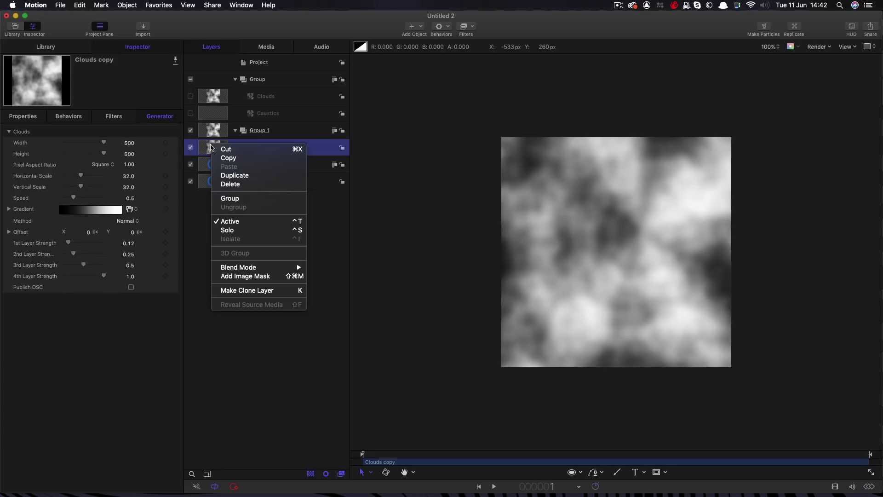
click(259, 277)
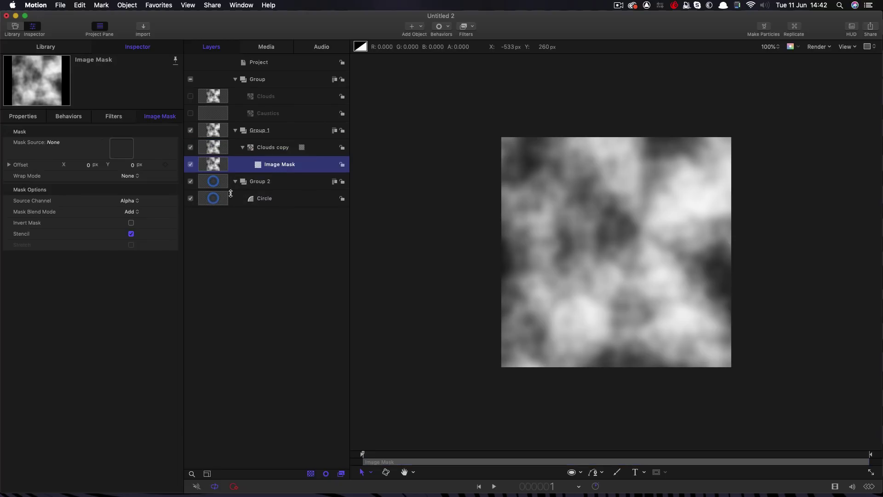
drag(137, 152, 121, 148)
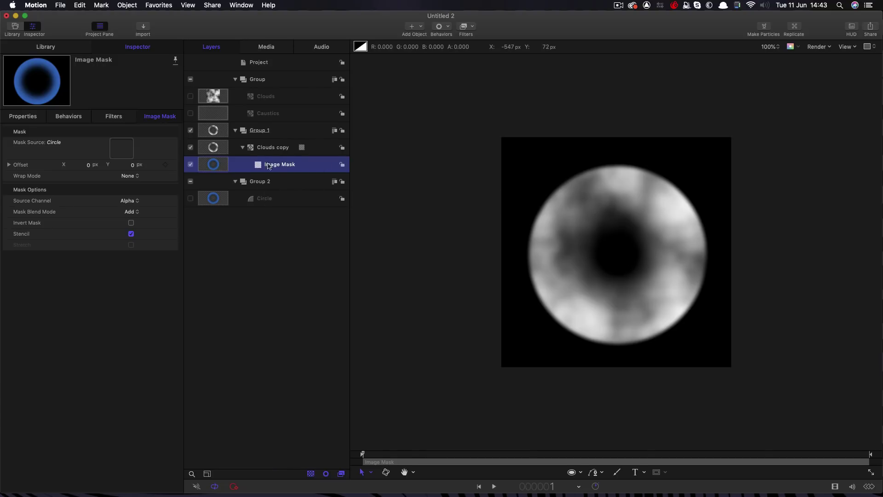
- Make the Caustics layer visible again and apply the Sphere distortion filter to it
click(190, 114)
click(276, 114)
click(473, 26)
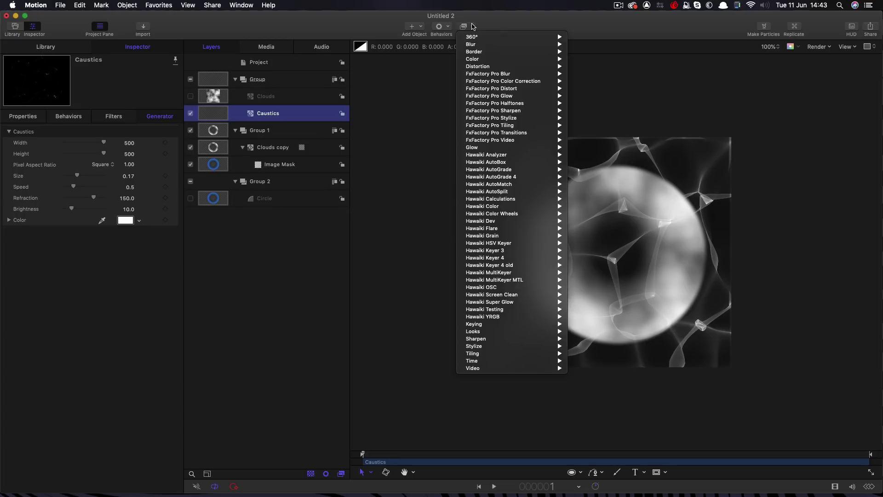
mouse_move(478, 67)
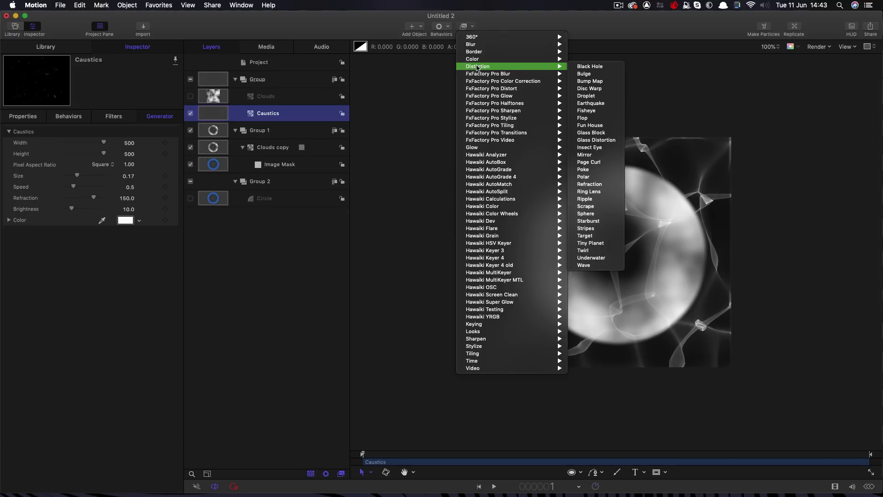
click(587, 214)
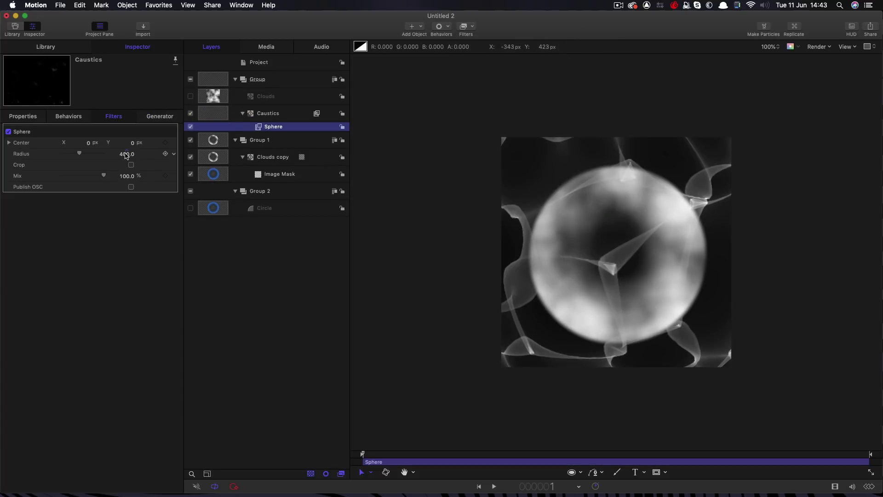
- Set the radius of the Caustics layer's Sphere filter to 190
click(127, 155)
text(190)
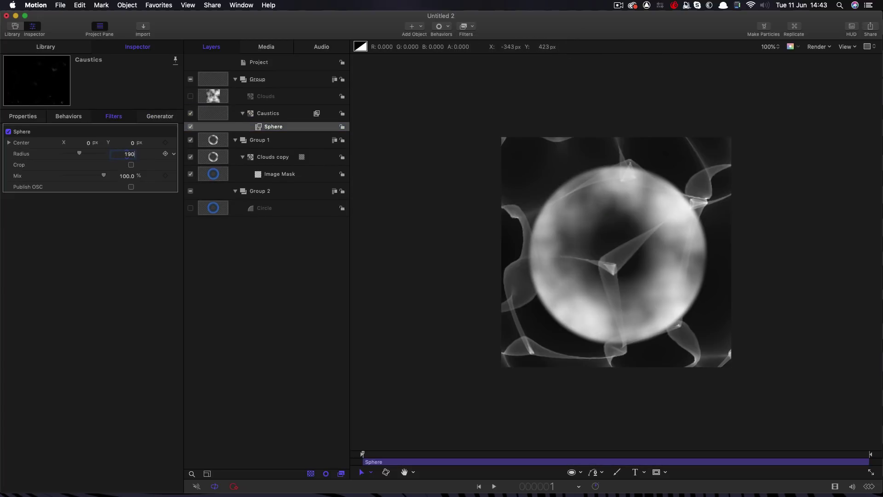
key(Return)
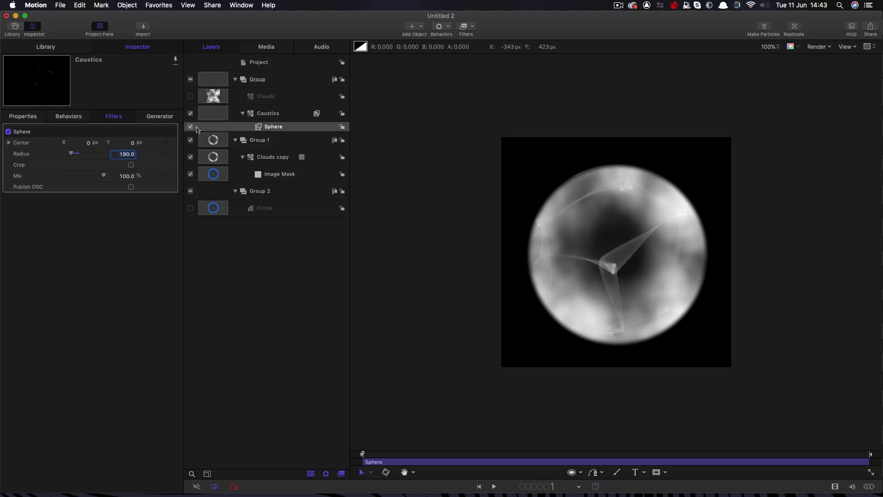
- Set the Caustics generator's width and height to 400
click(167, 117)
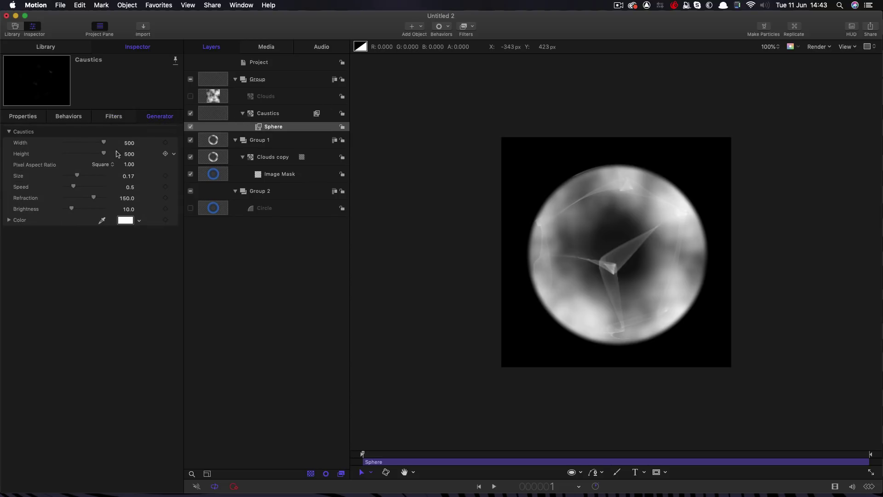
click(129, 143)
text(4)
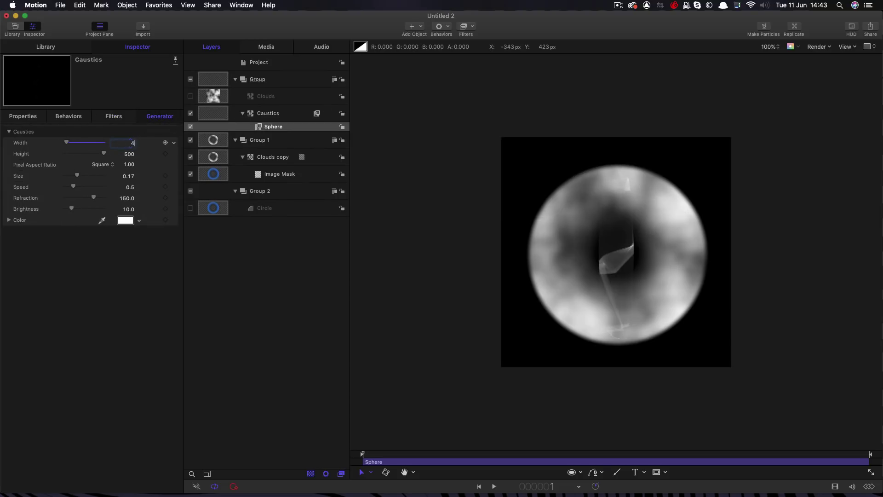
text(00)
key(Tab)
text(4)
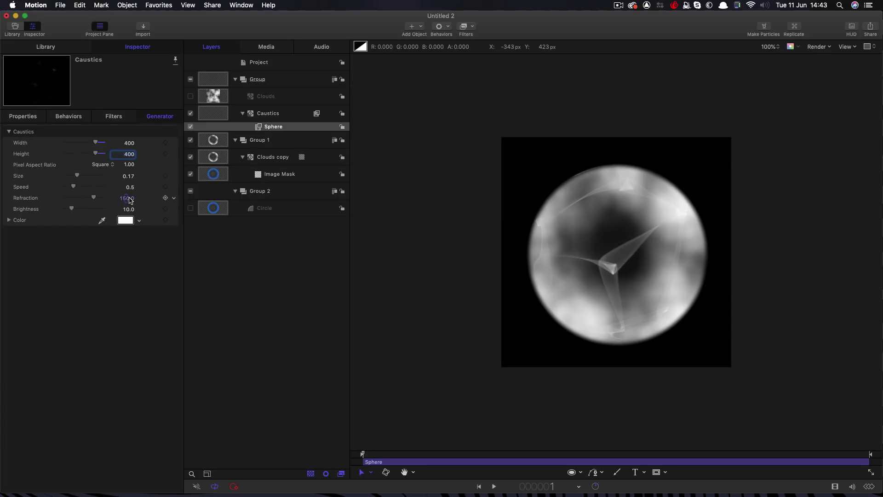
- Set the Caustics generator's refraction to 100, brightness to 50 and size to 0.05
click(131, 200)
text(100)
key(Return)
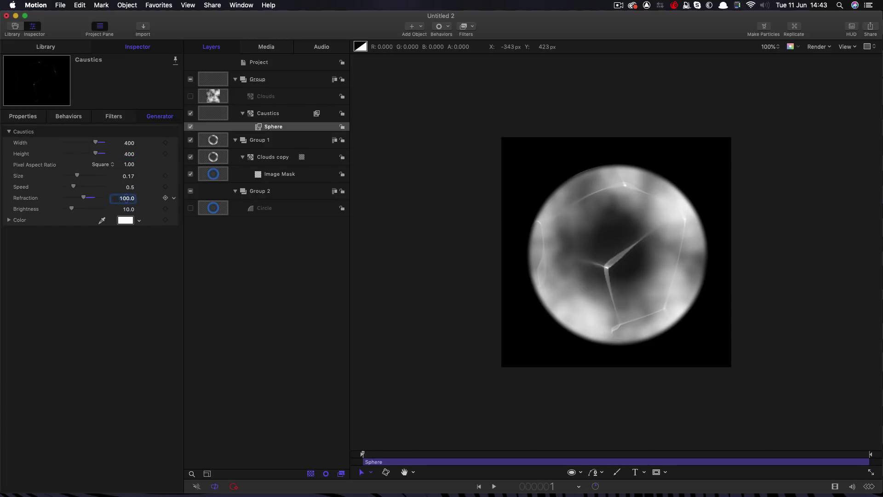
drag(71, 209, 104, 209)
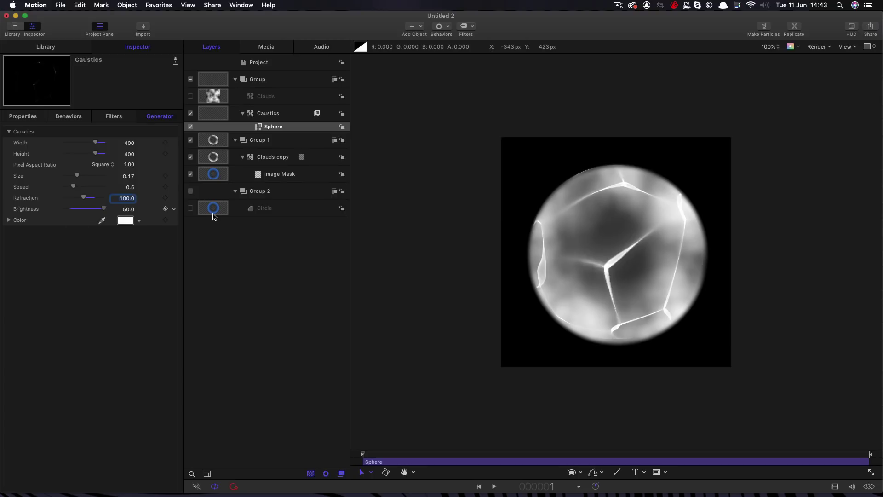
drag(127, 176, 131, 176)
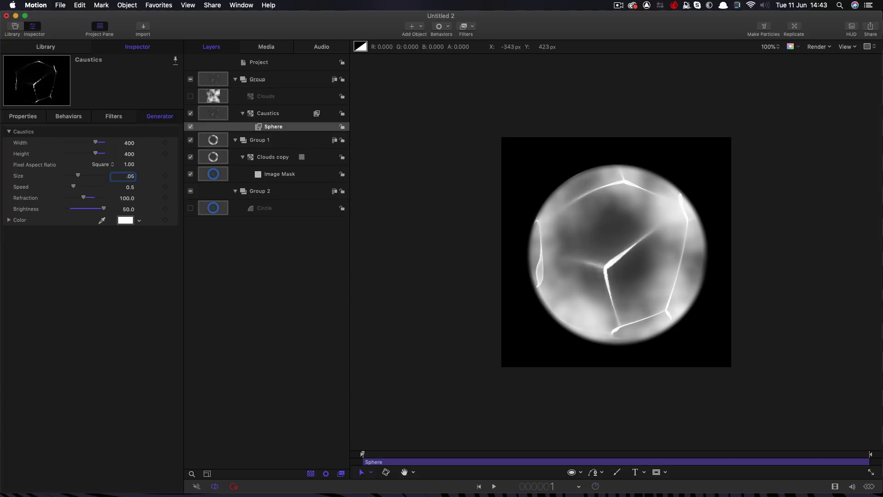
text(.05)
- Add a Rate parameter behavior of -50° to the Caustics layer's rotation and preview the animation
click(215, 113)
click(17, 118)
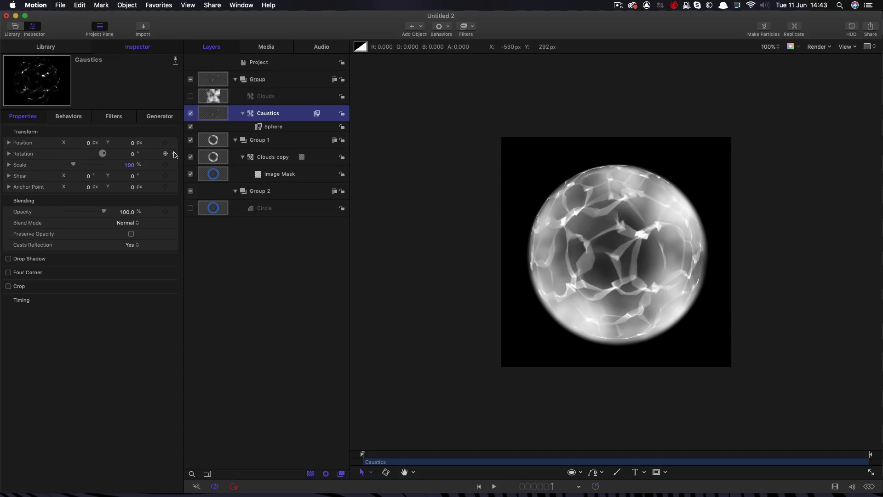
click(175, 155)
mouse_move(216, 237)
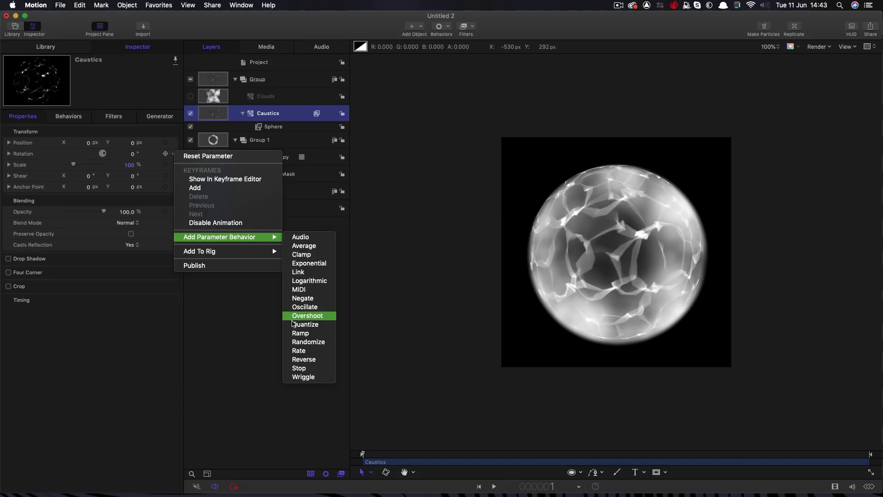
click(298, 351)
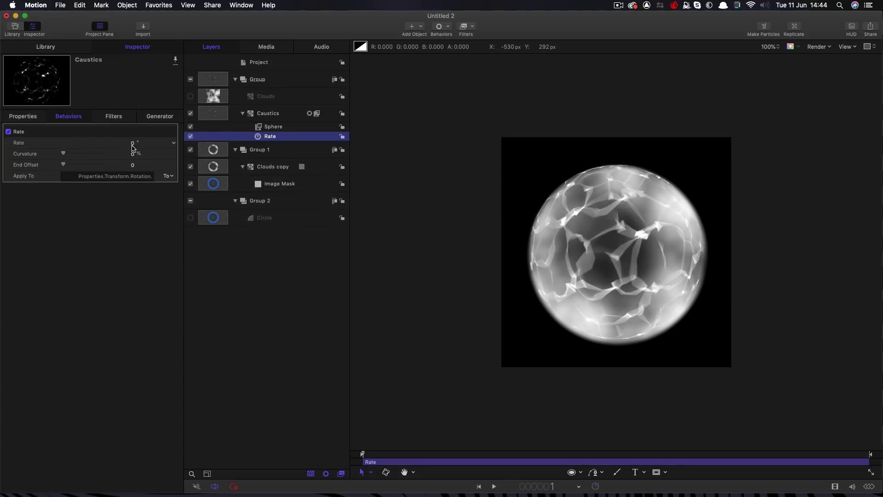
click(133, 145)
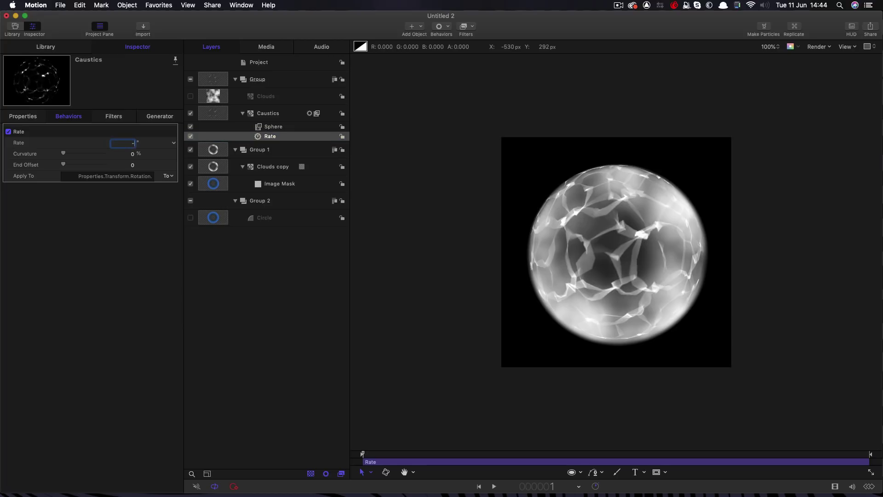
key(space)
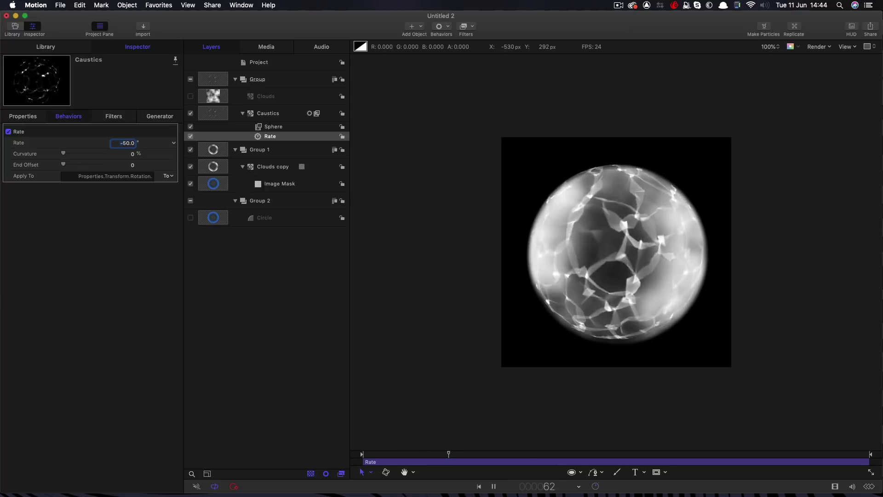
key(space)
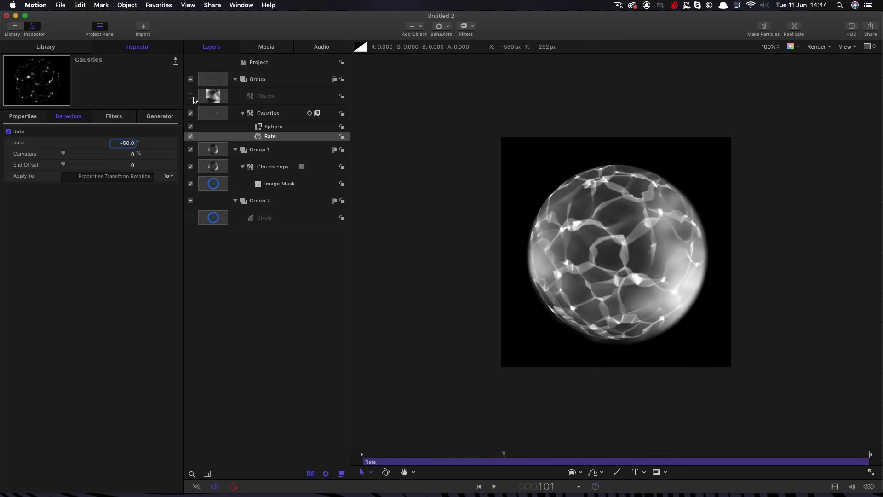
- Make the original Clouds layer visible again and set its generator speed to 1
click(190, 97)
click(208, 97)
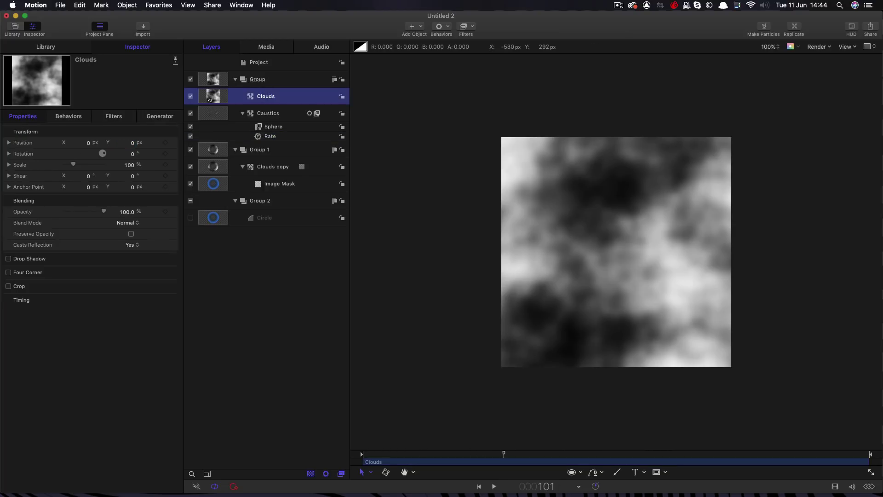
click(162, 118)
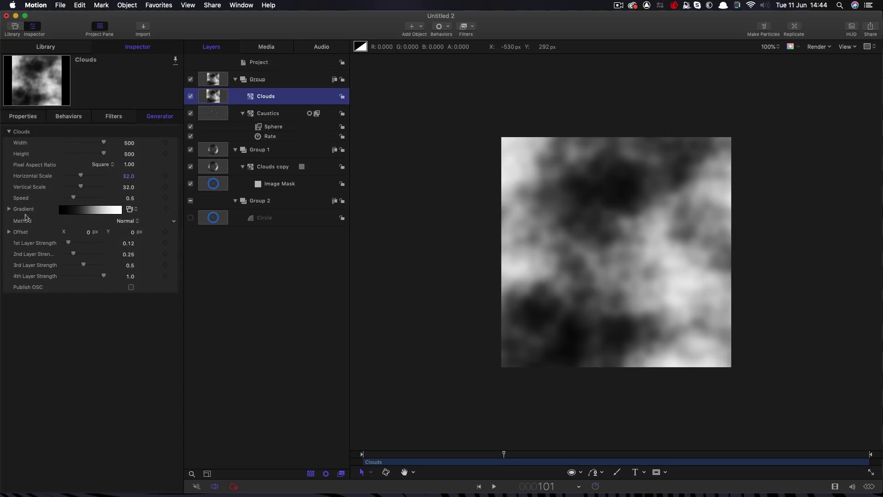
click(131, 199)
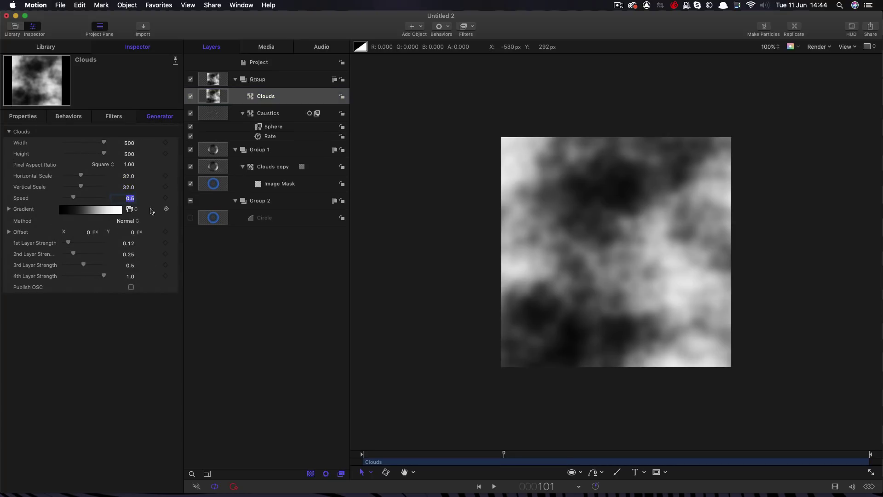
text(1)
key(Return)
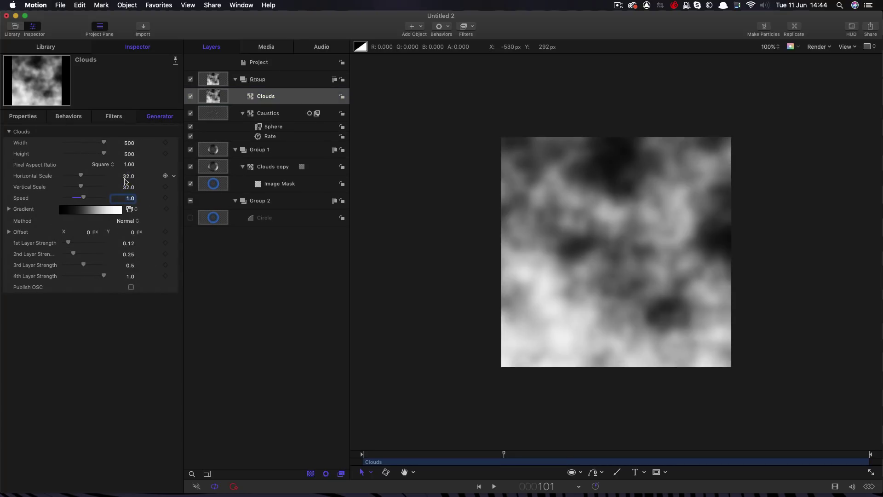
- Set the Clouds generator's horizontal and vertical scale to 16
click(130, 178)
text(16)
key(Tab)
text(16)
key(Return)
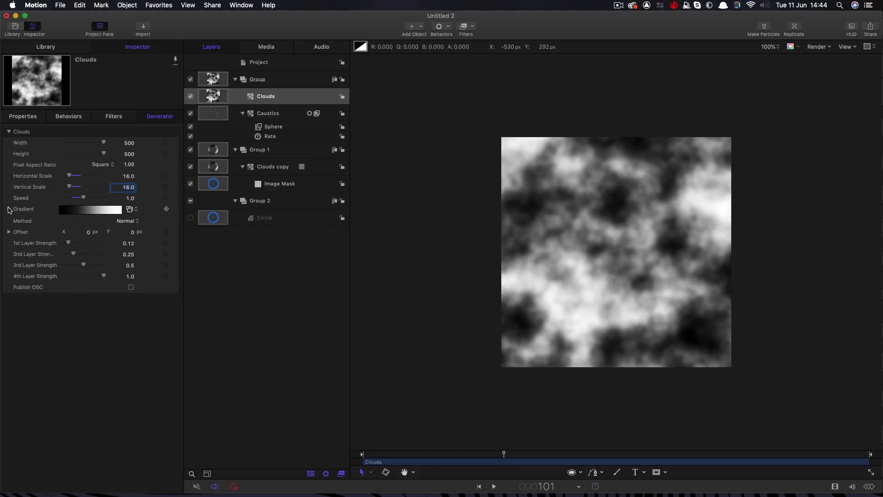
- Remove the black color tag from the Clouds gradient and add two more opacity tags to it
click(9, 209)
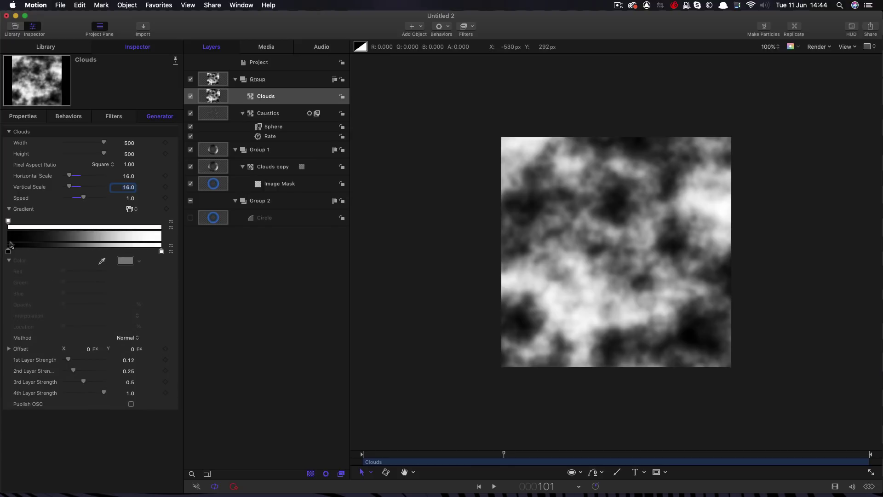
drag(8, 253, 8, 266)
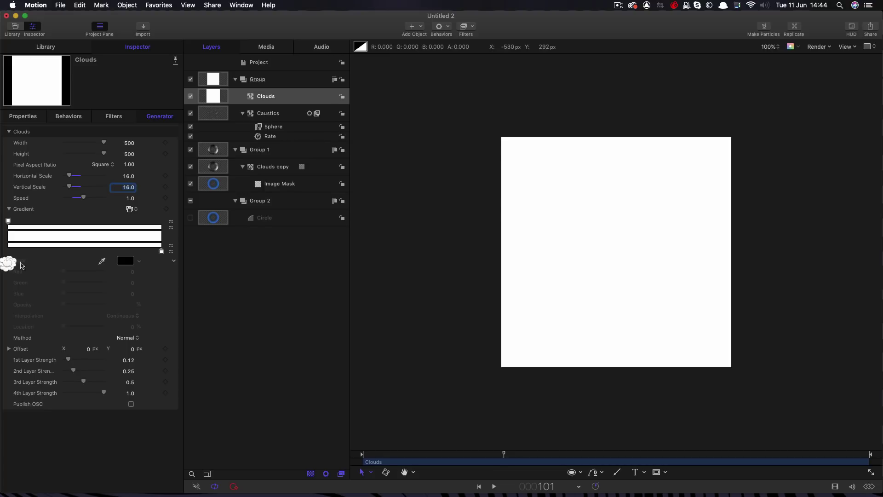
click(68, 227)
click(124, 227)
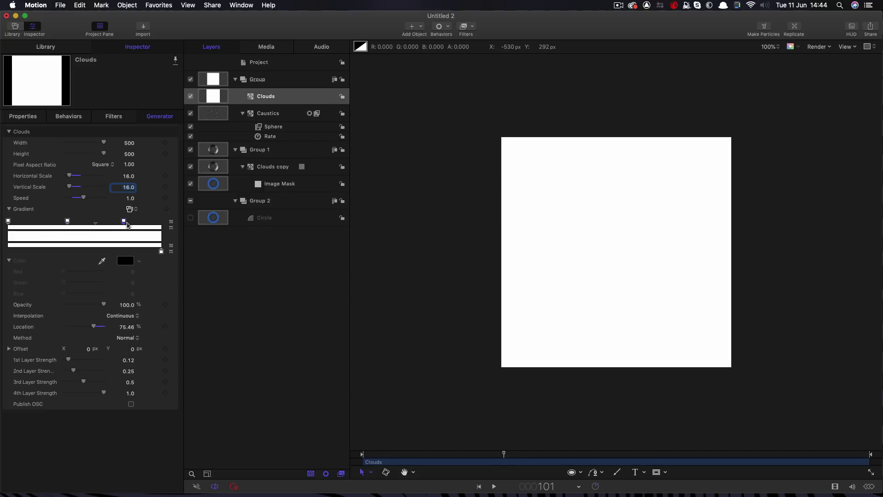
- Set the location of the gradient's middle opacity tag to 50% and the first one to about 45%
click(67, 221)
click(127, 327)
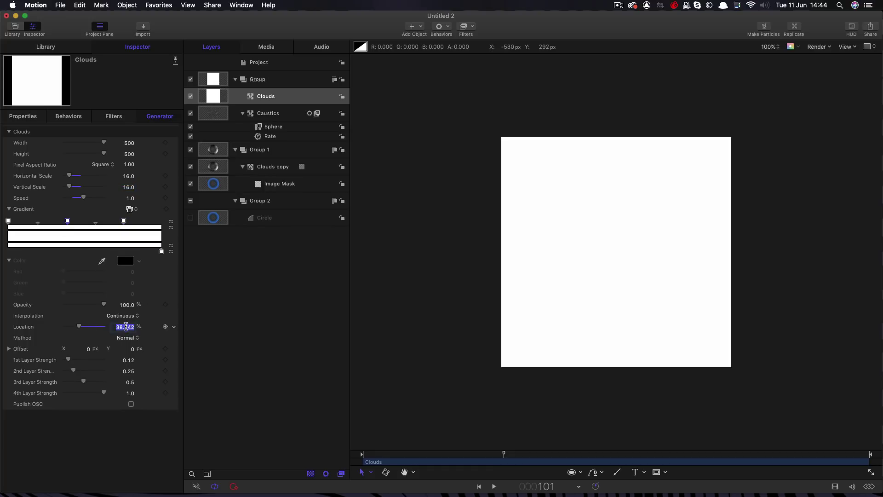
text(50)
key(Return)
click(8, 221)
key(Return)
- Set the last opacity tag's location to 55% and reduce the opacity of both outer tags to 0%
click(123, 221)
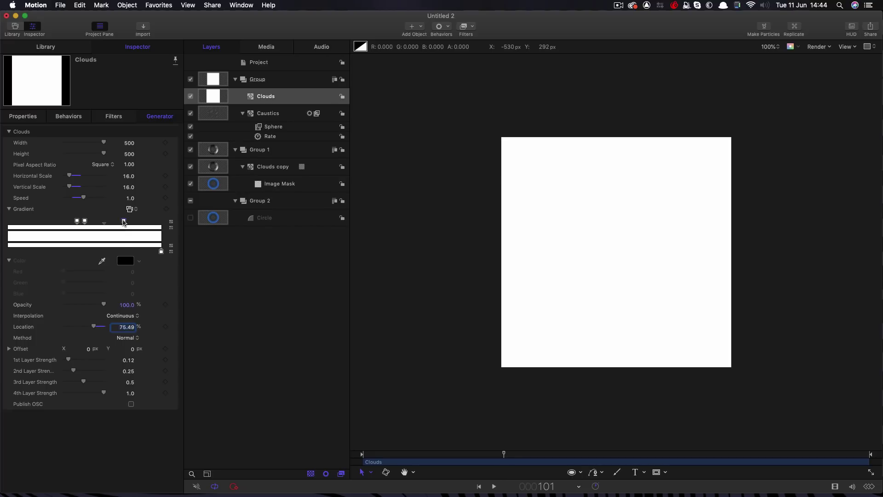
click(127, 329)
text(55)
key(Return)
click(76, 221)
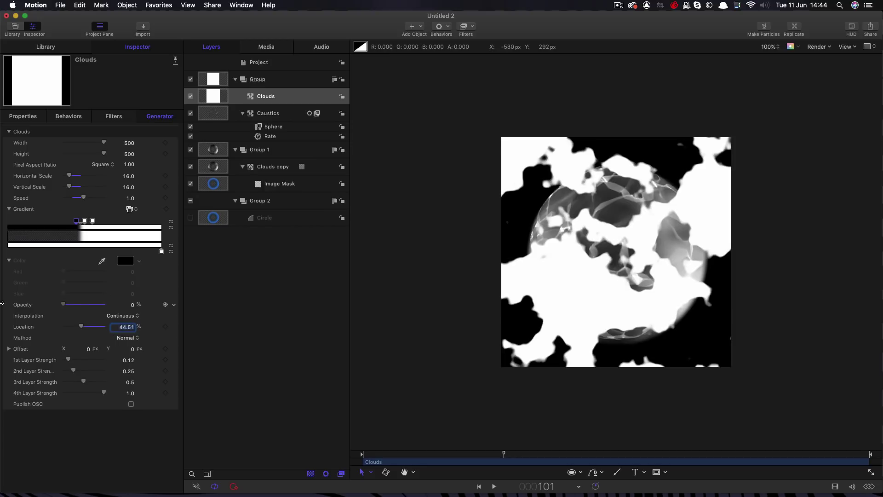
click(93, 222)
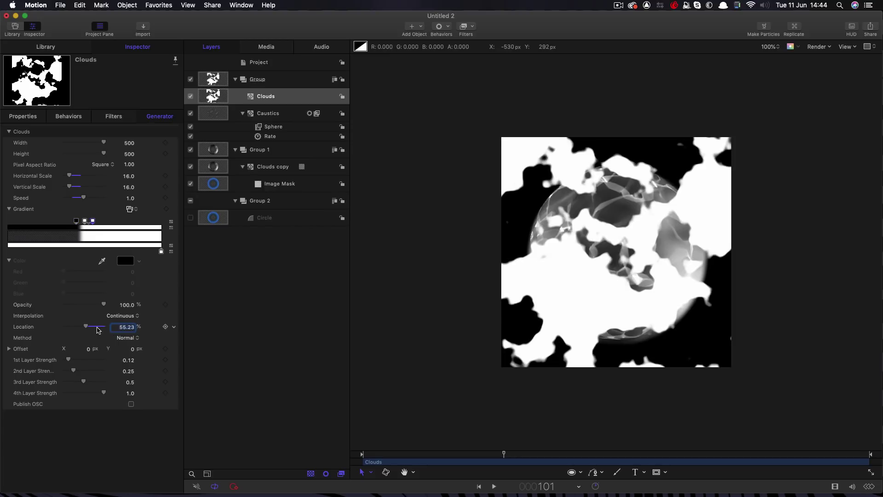
- Copy the Sphere filter from Caustics onto the Clouds layer and set the copy's radius to 200
click(260, 127)
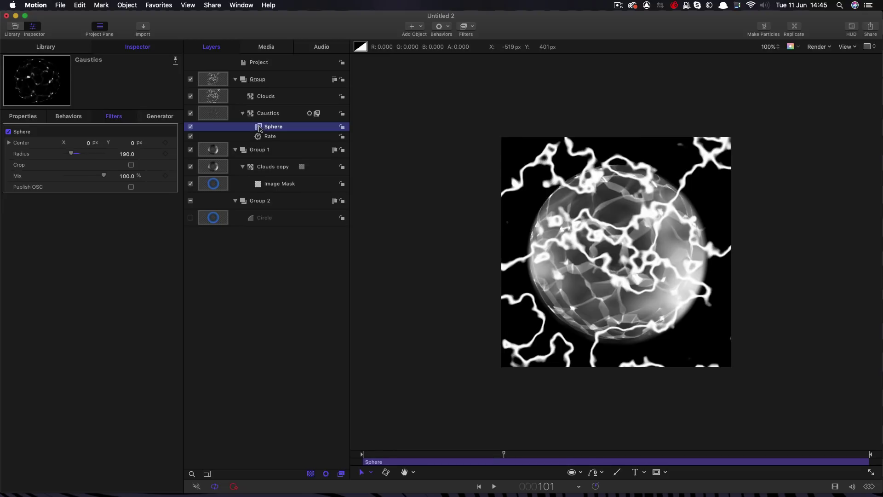
drag(260, 129, 211, 97)
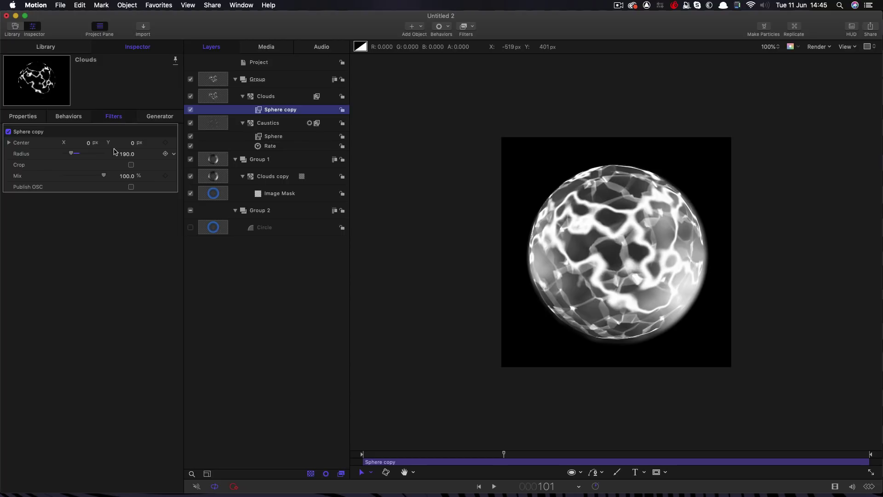
click(127, 154)
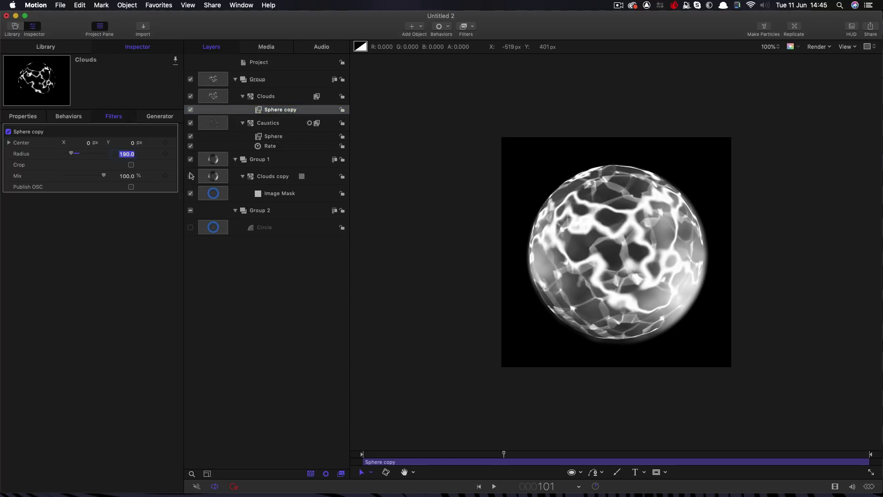
text(200)
key(Return)
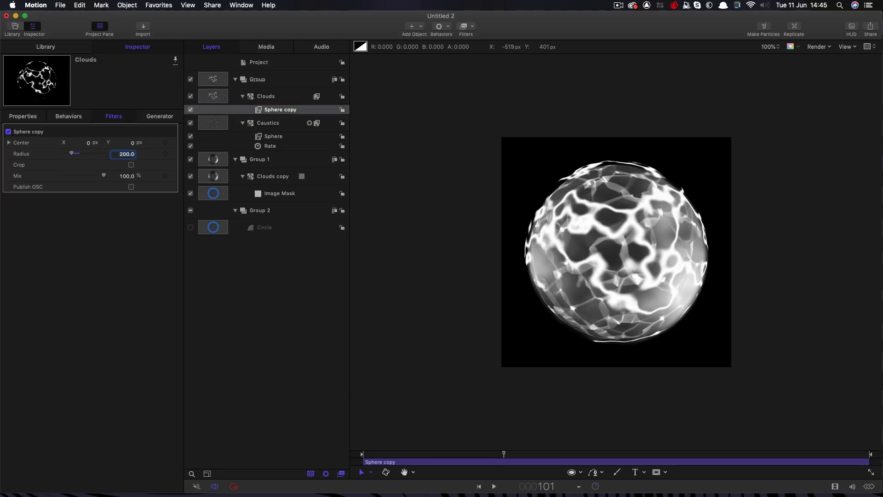
- Add a Rate parameter behavior to the Y offset of the Clouds generator
click(156, 117)
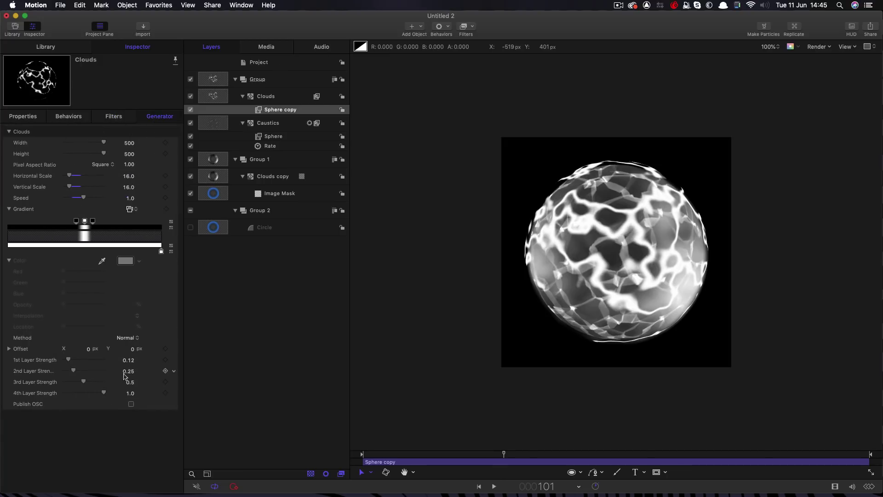
click(9, 349)
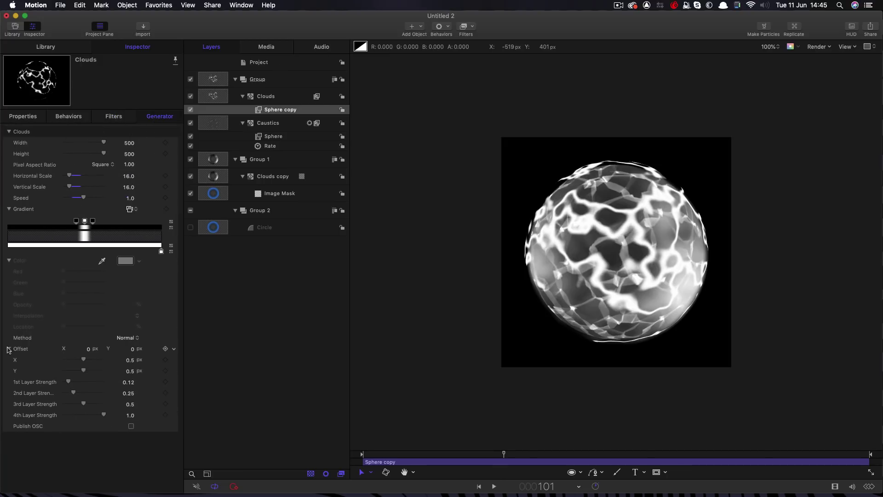
right_click(172, 372)
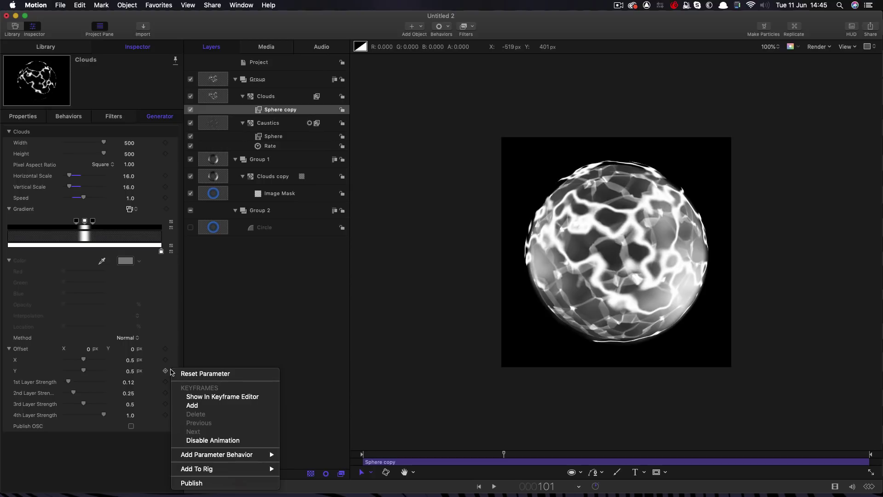
mouse_move(205, 456)
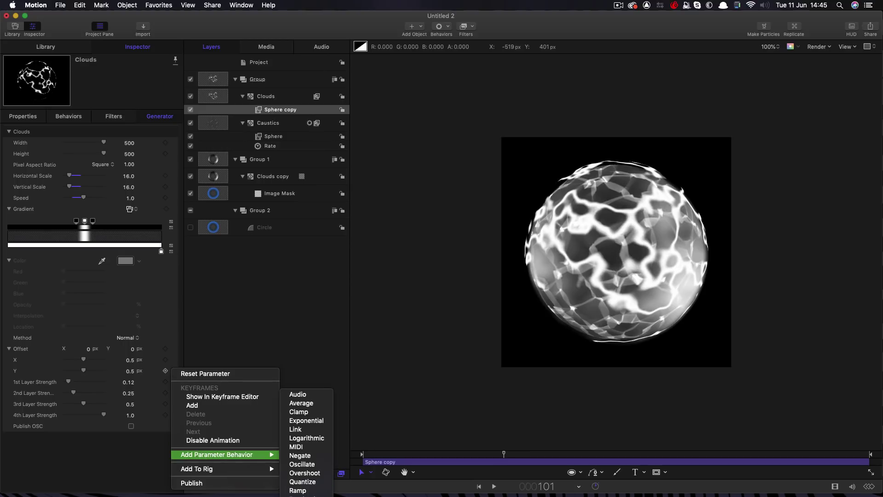
click(299, 463)
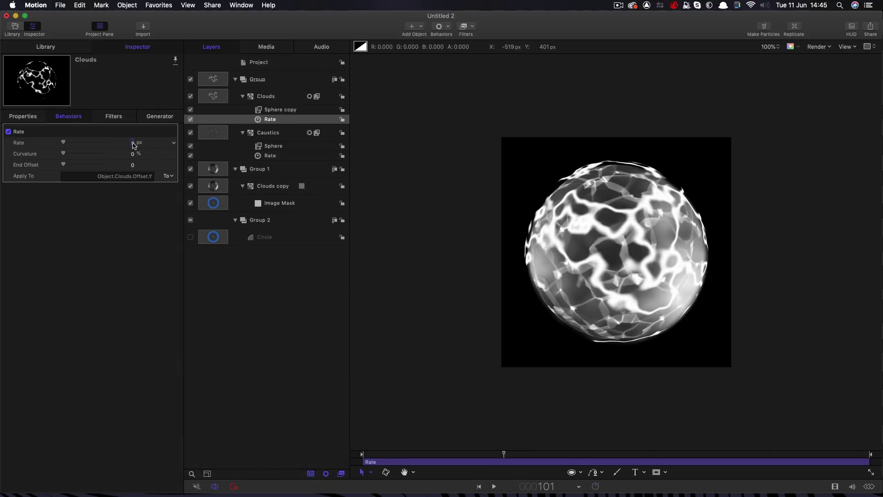
- Set the Rate behavior on the Clouds generator's Y offset to 0.2 and play the animation to check it
key(BackSpace)
key(Return)
key(space)
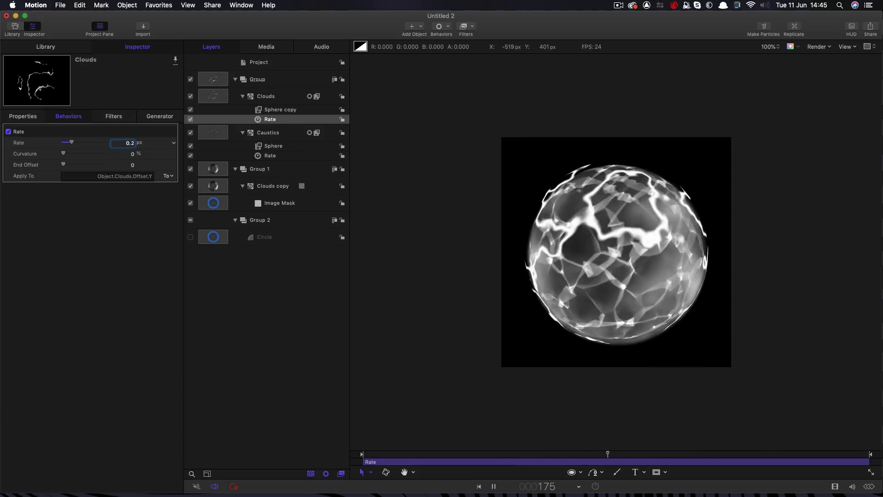
key(space)
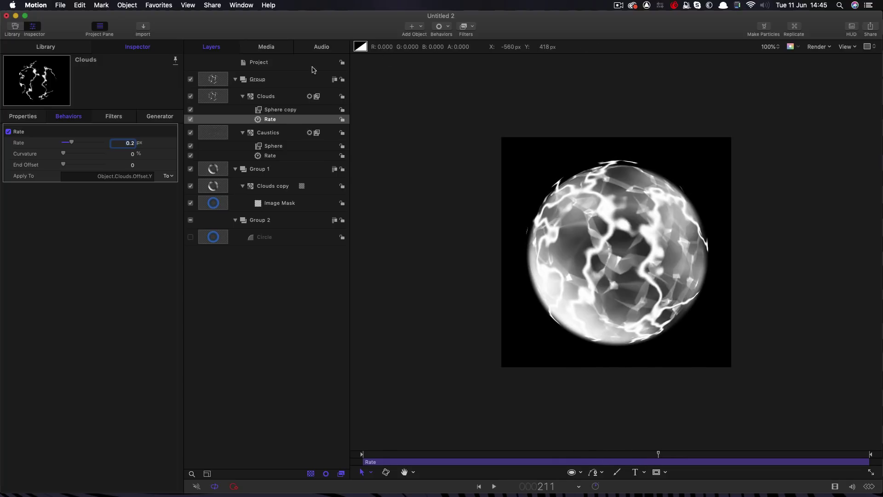
- Add a Crystallize filter to the Clouds layer and set its size to 5
click(472, 26)
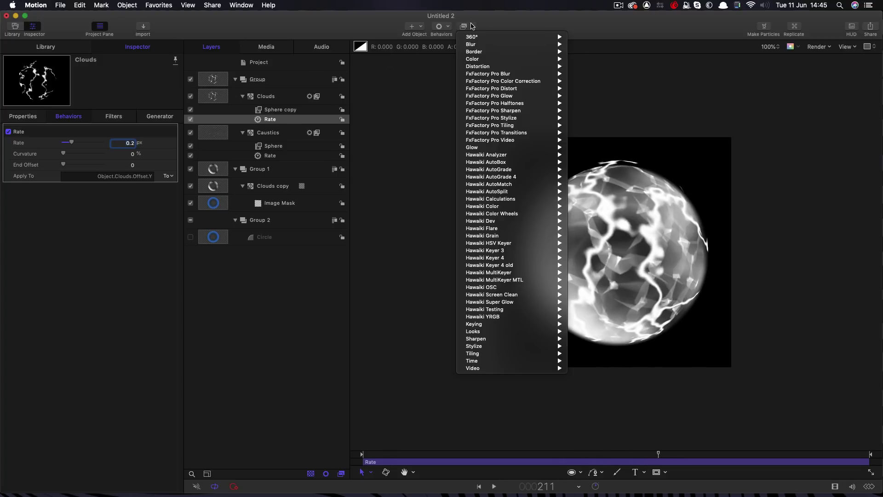
mouse_move(487, 349)
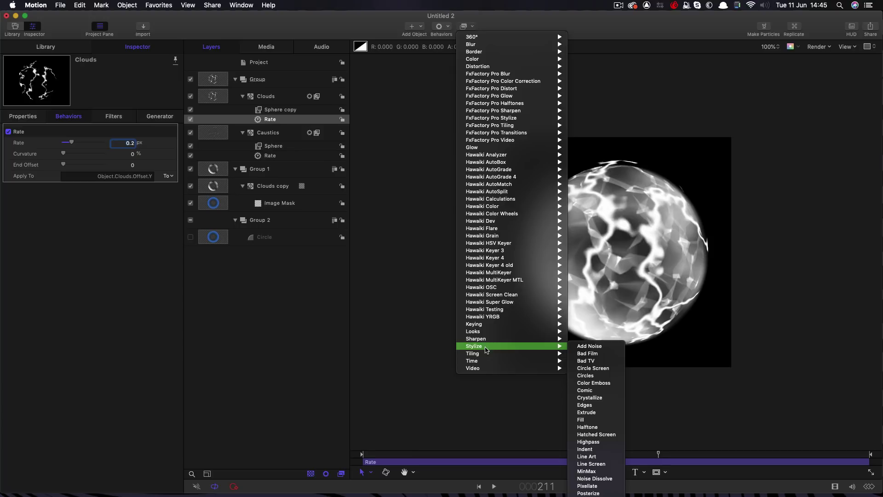
click(590, 398)
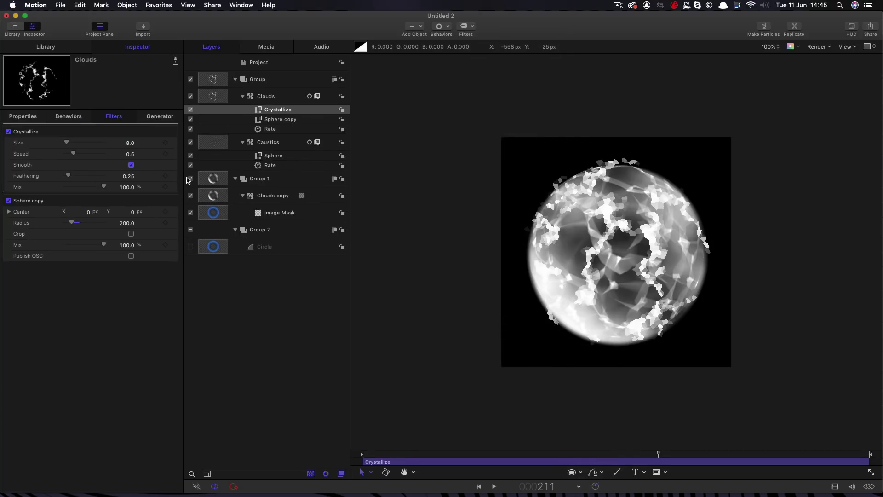
click(130, 144)
text(5)
key(Return)
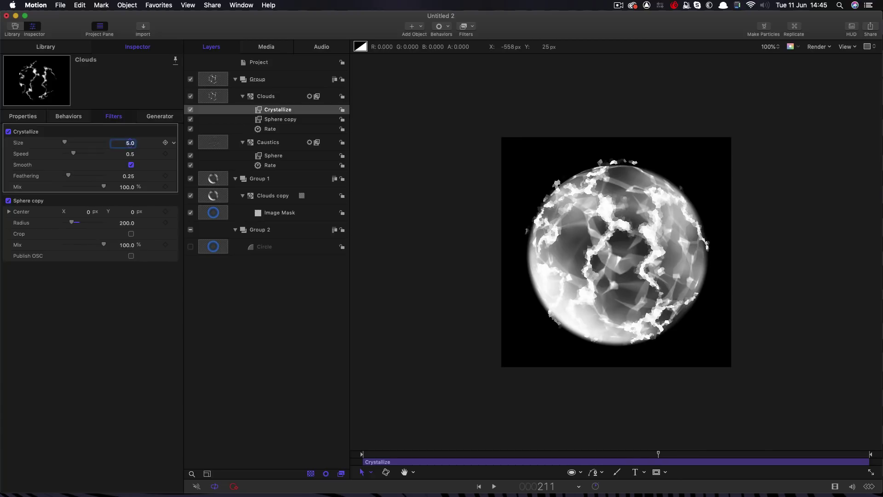
- Add a Levels filter to the top group and lower the alpha channel's input white point to about 0.33
click(217, 84)
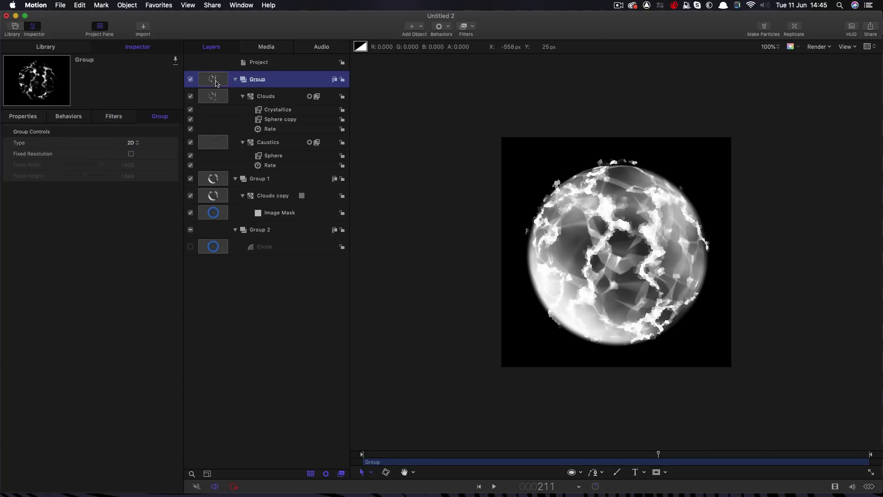
click(474, 26)
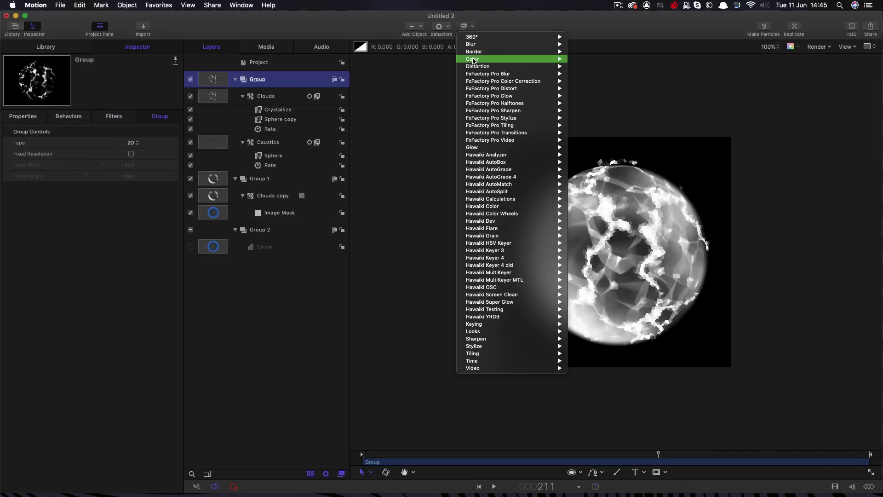
mouse_move(474, 60)
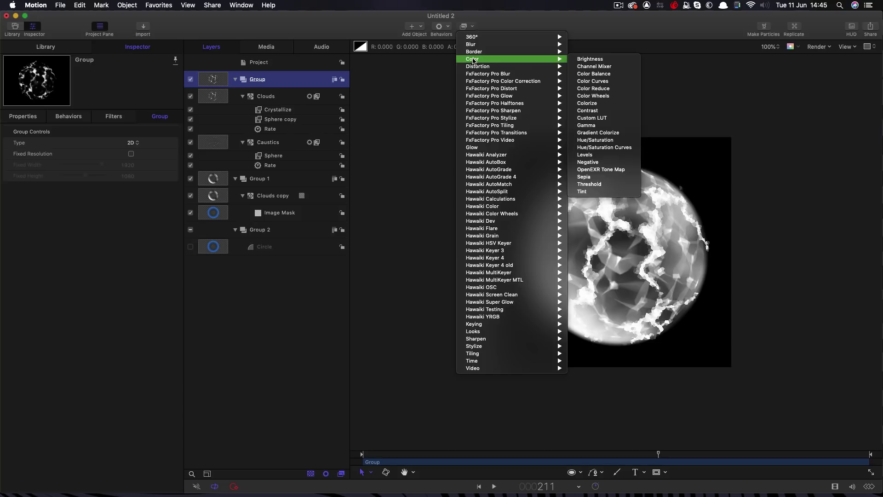
click(592, 155)
click(126, 147)
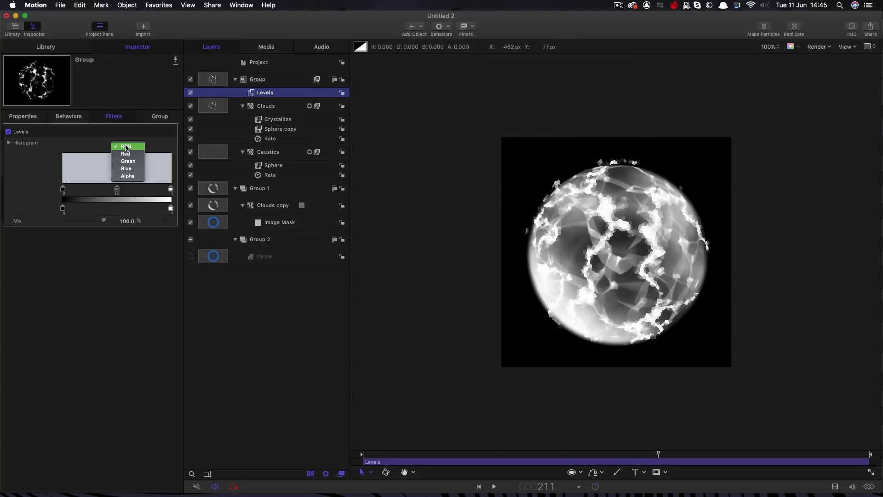
click(128, 176)
drag(170, 189, 98, 192)
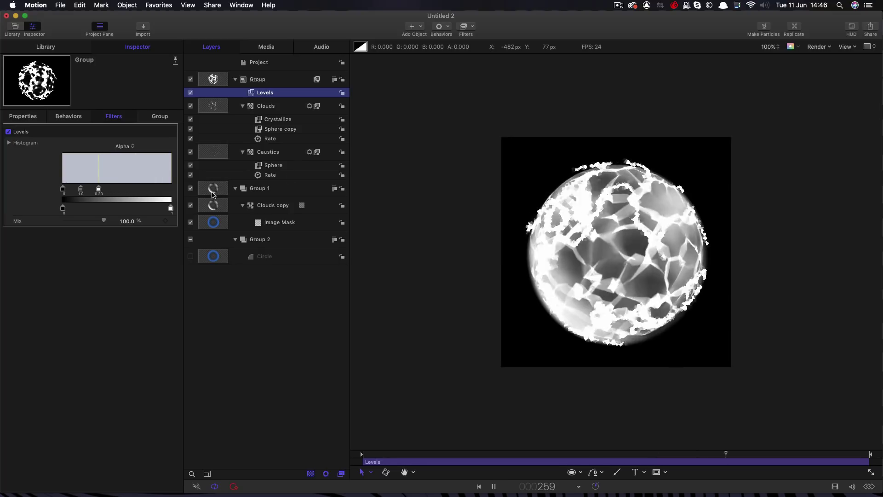
- Add a Glint filter to the top group and set its exposure to 0
click(465, 27)
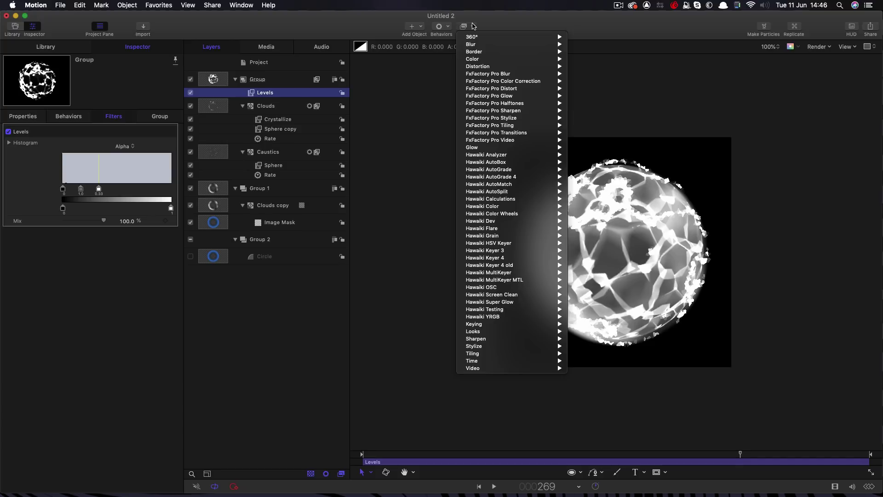
mouse_move(489, 147)
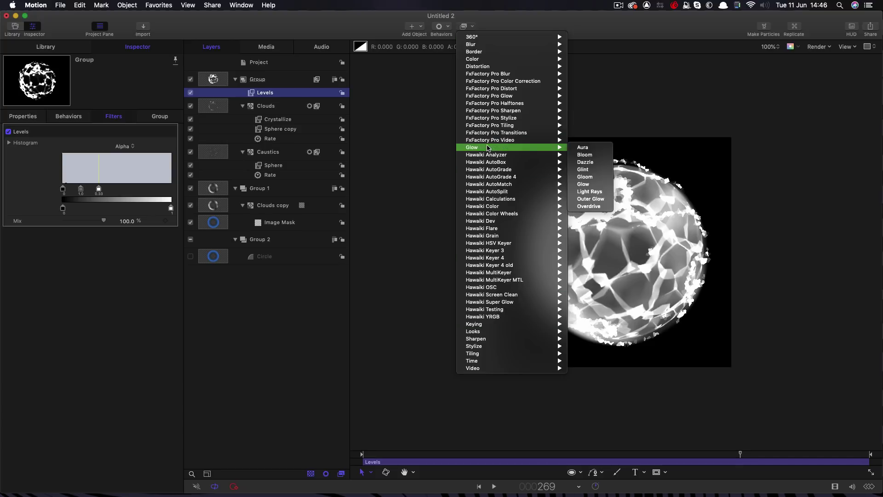
click(583, 169)
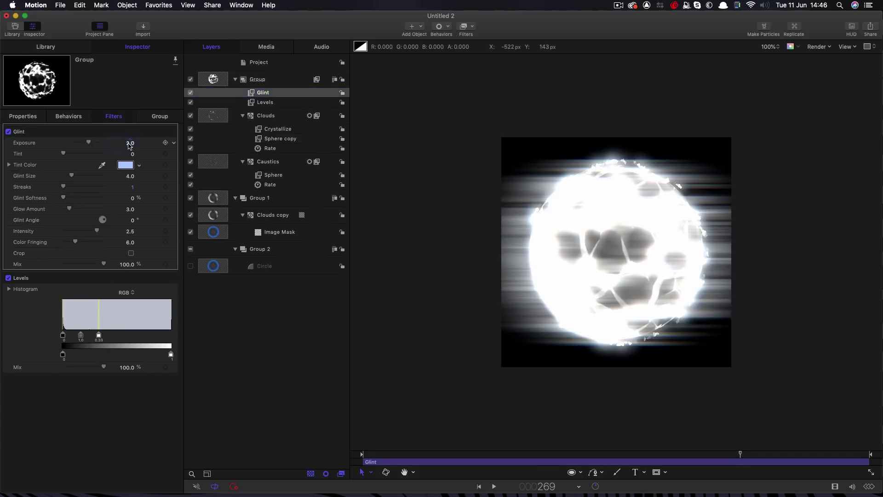
click(129, 143)
text(0)
key(Return)
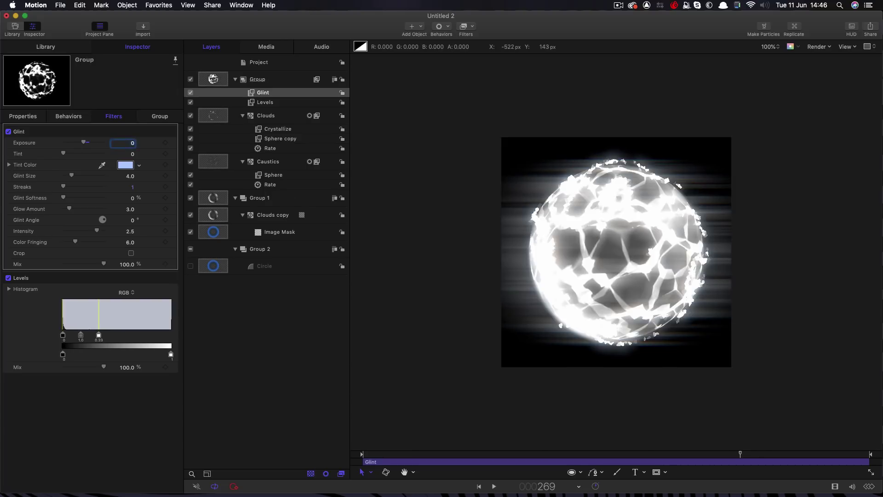
- Set the Glint filter's glint size to 1 and its streaks to 2
click(129, 177)
text(1)
key(Return)
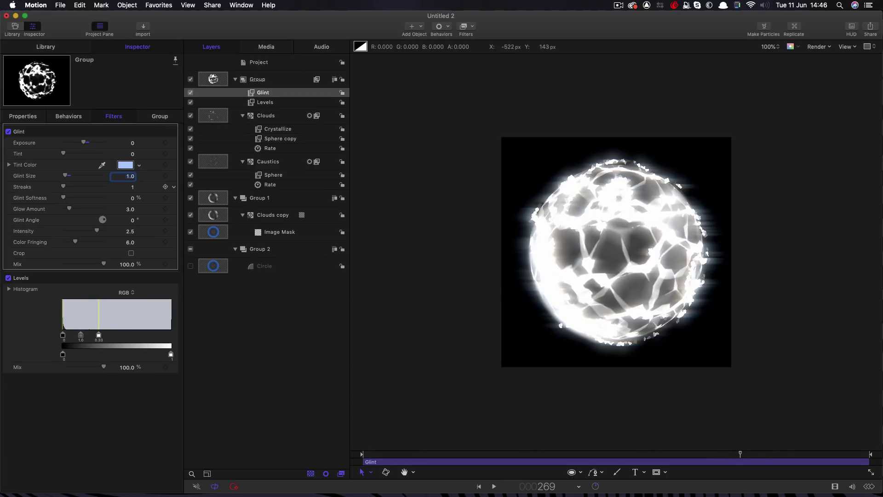
click(133, 187)
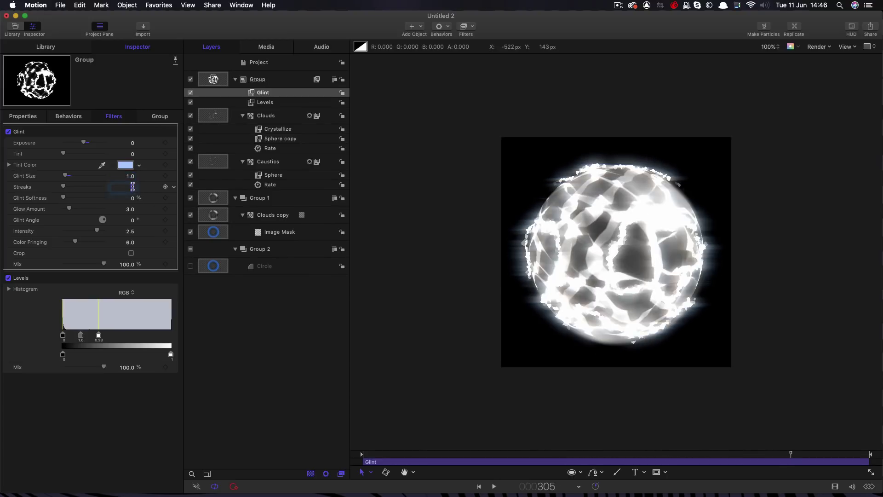
text(2)
key(super+minus)
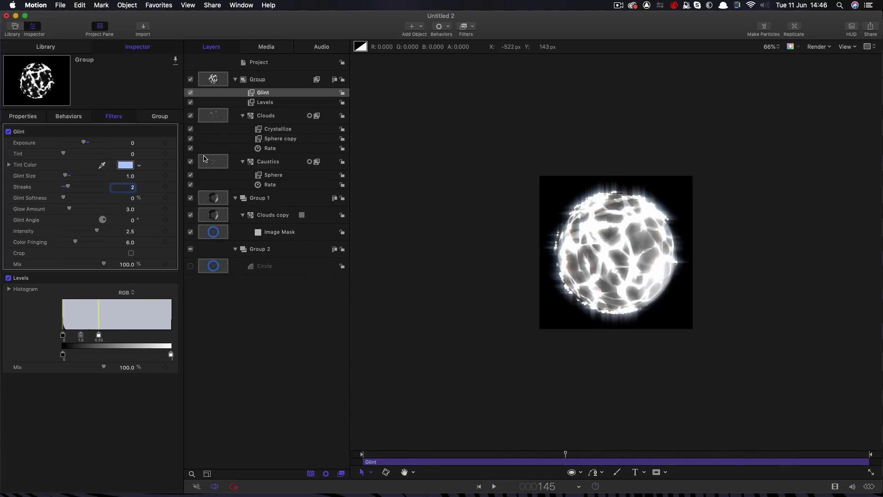
- Add a Levels filter to the Caustics generator
click(208, 161)
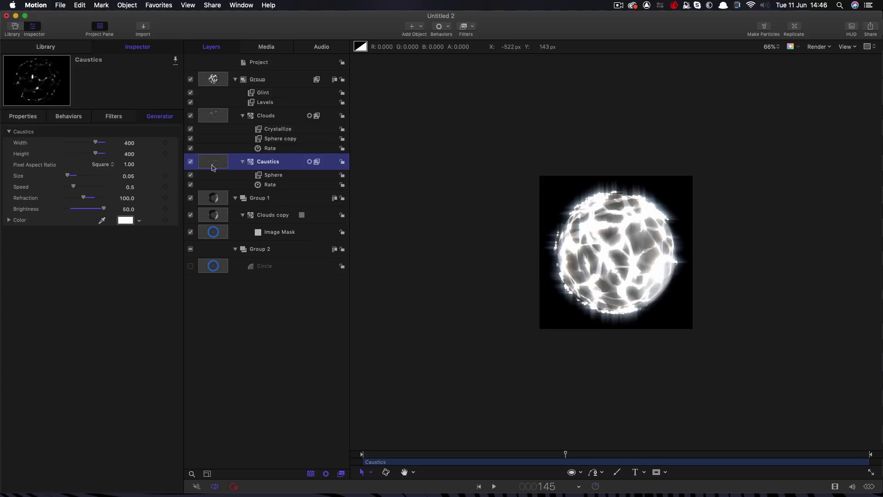
click(473, 25)
mouse_move(474, 60)
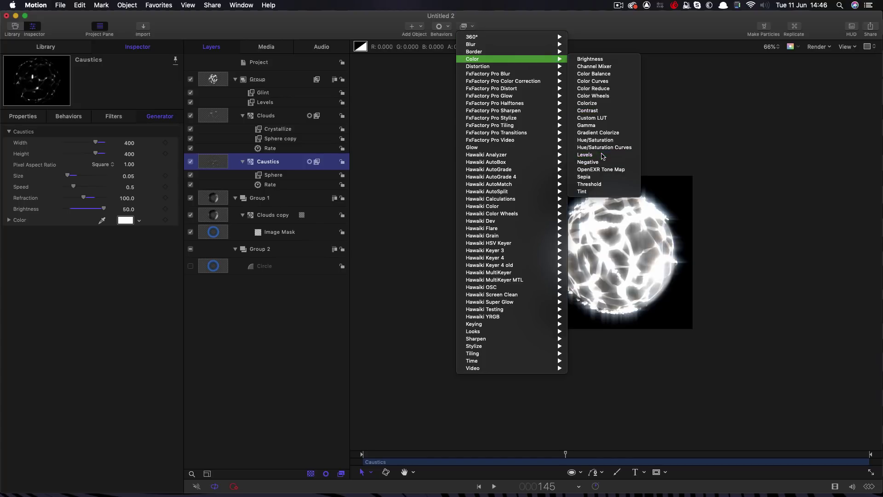
click(585, 154)
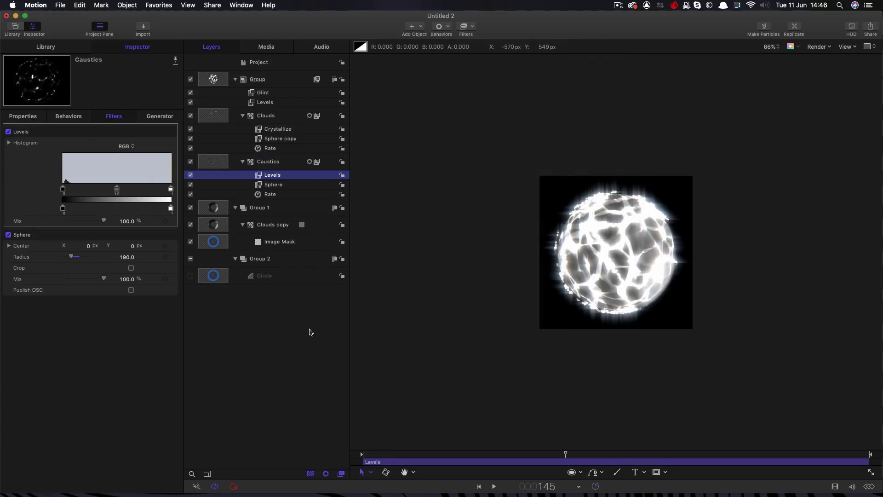
- Set the Caustics Levels filter's alpha channel input white point to about 0.65 and black point to about 0.06, and preview the playback
click(125, 145)
click(126, 176)
drag(171, 189, 133, 189)
mouse_move(62, 189)
mouse_down()
mouse_move(76, 190)
mouse_move(69, 190)
mouse_up()
key(space)
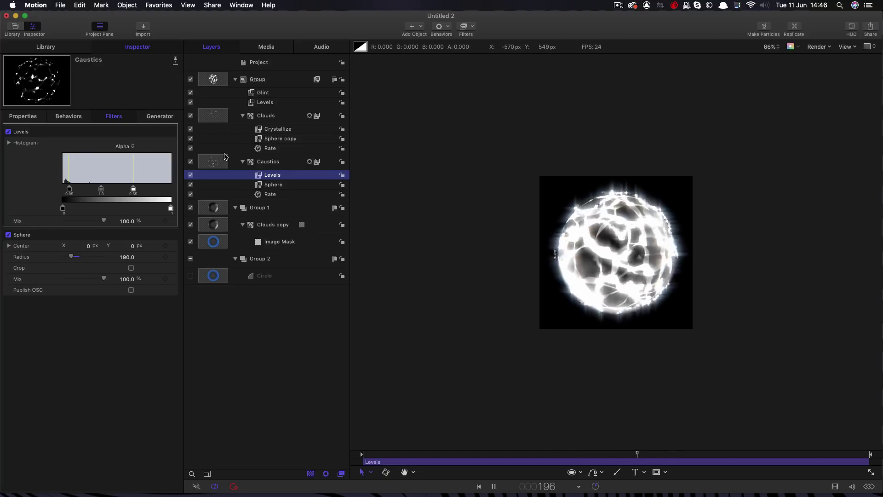
key(space)
- Copy the Crystallize filter from Clouds onto the Caustics layer and preview the playback
click(258, 132)
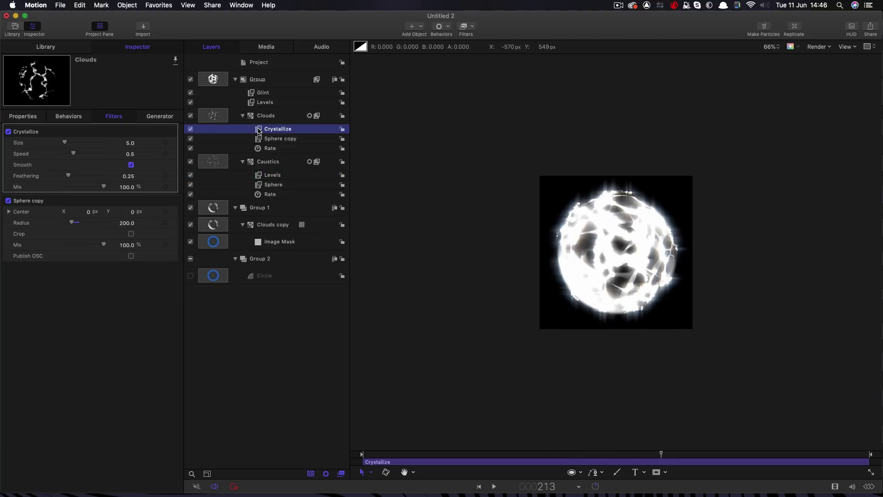
drag(260, 130, 256, 174)
key(space)
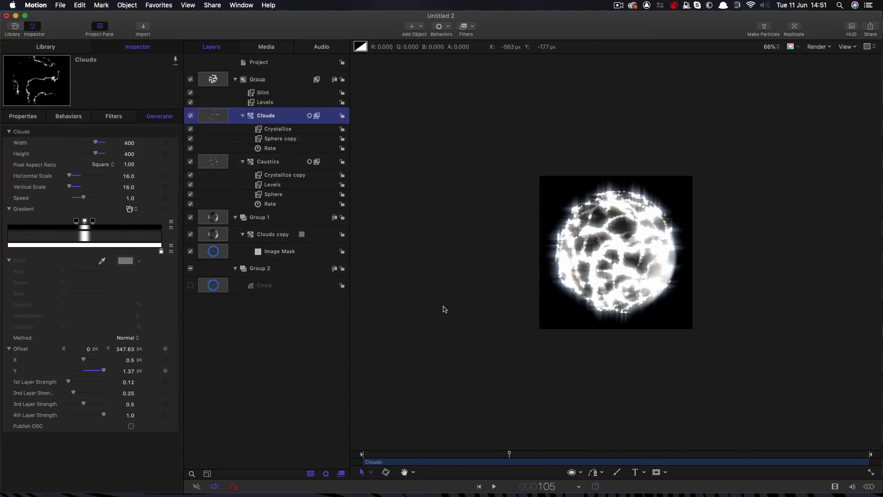
- Preview the sphere with the top group's Levels filter disabled, and delete that filter
click(263, 103)
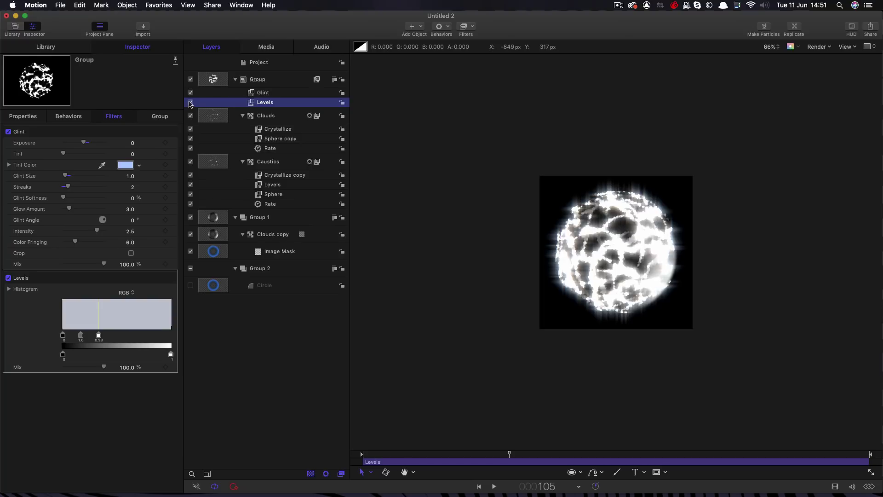
click(190, 103)
key(space)
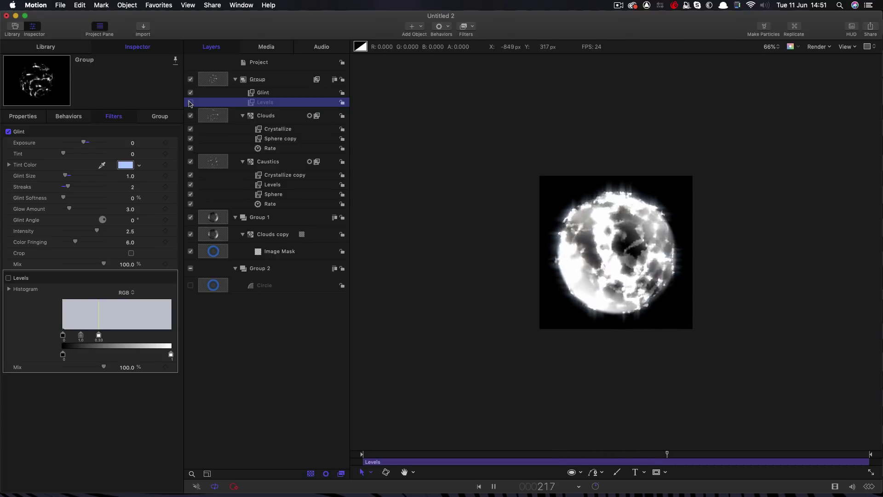
key(space)
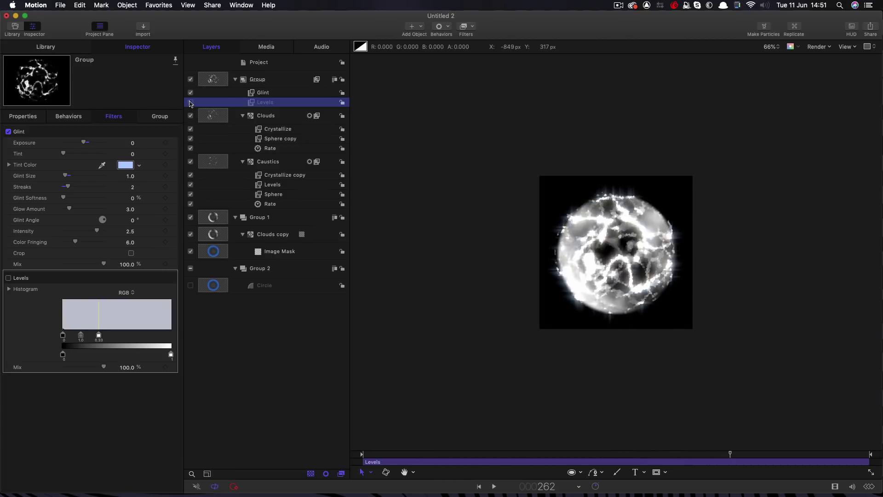
right_click(266, 106)
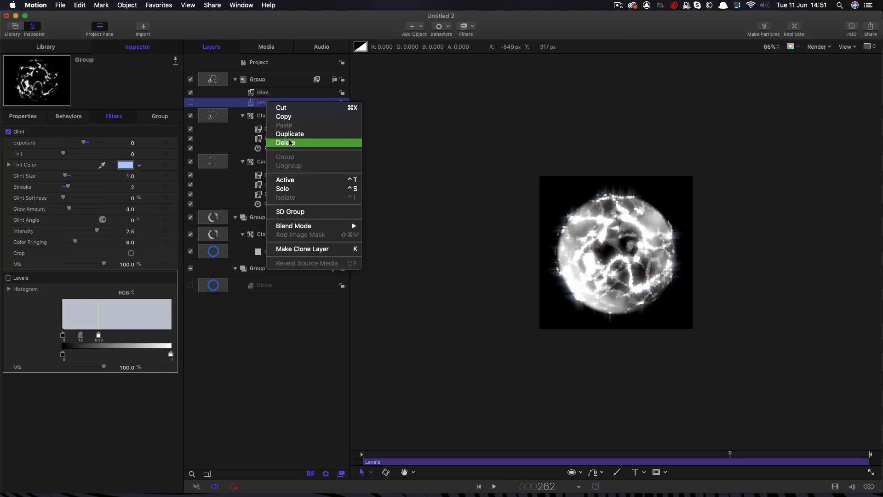
click(290, 142)
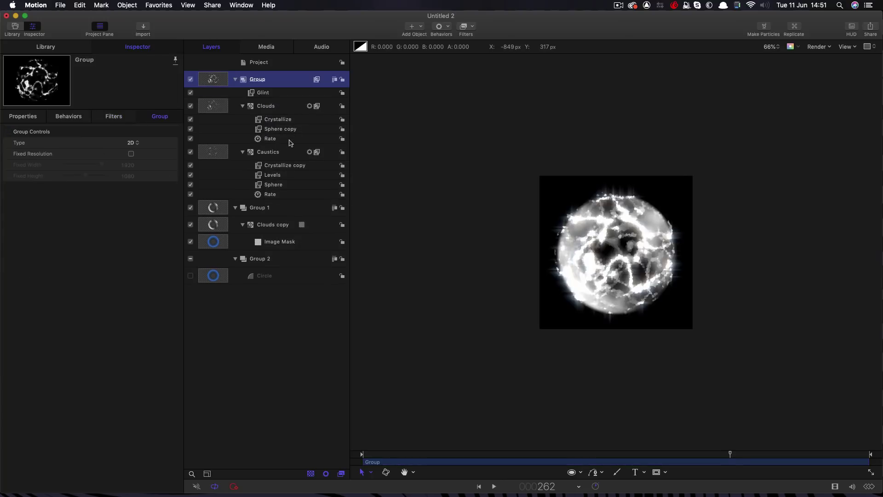
- Start exporting the project as a QuickTime movie with the Apple ProRes 4444 codec
click(213, 3)
click(232, 84)
click(405, 178)
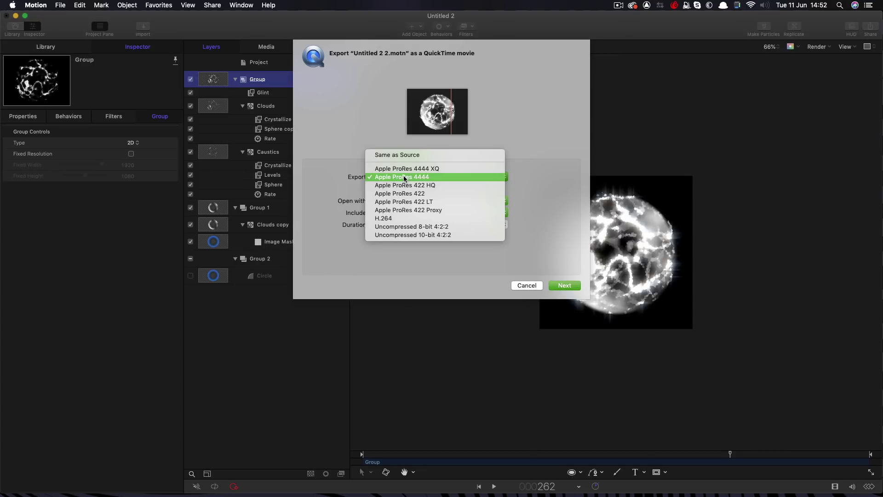
click(405, 178)
click(567, 285)
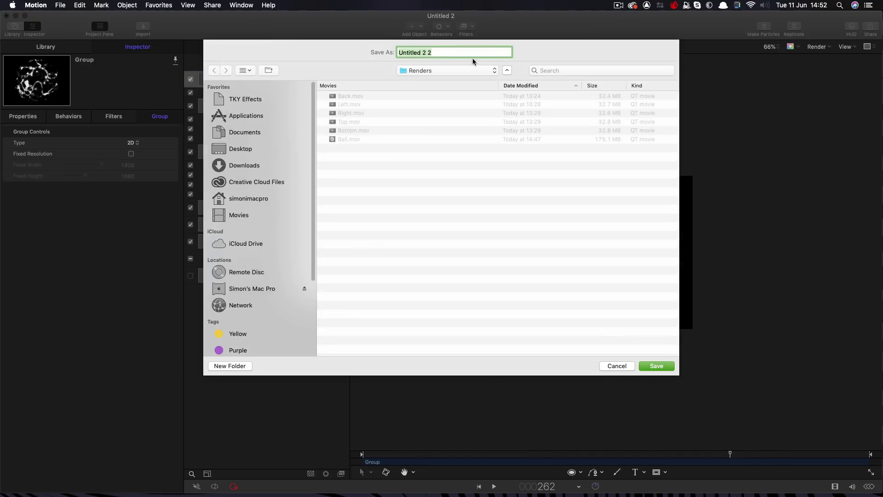
- Save the export as Ball in the Renders folder, replacing the existing movie file
click(332, 140)
click(658, 366)
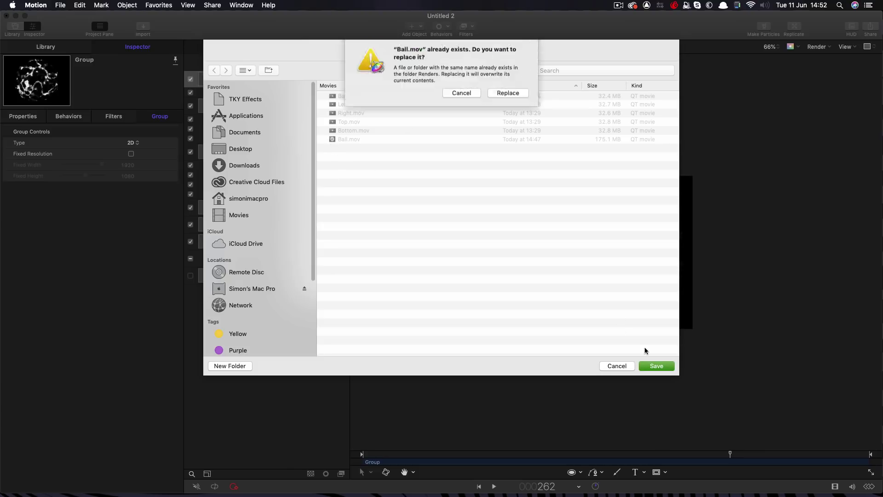
click(512, 94)
key(Return)
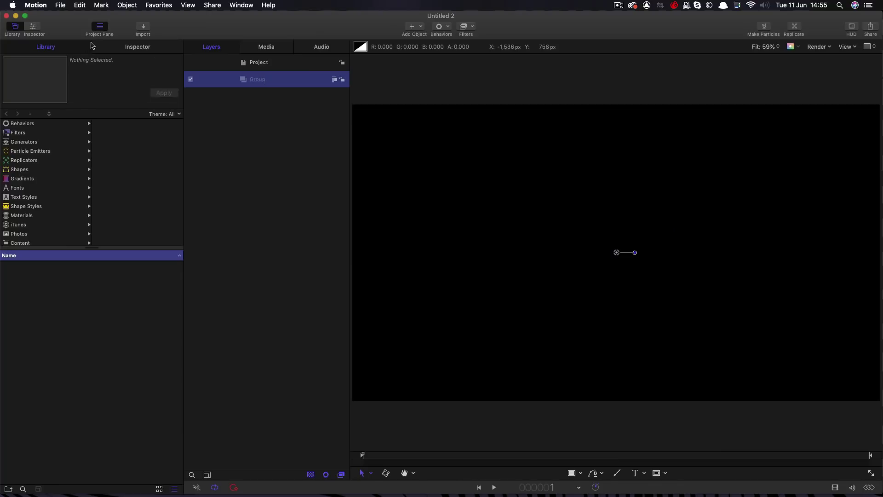
- Check the new project's general properties and return to the Library
click(92, 45)
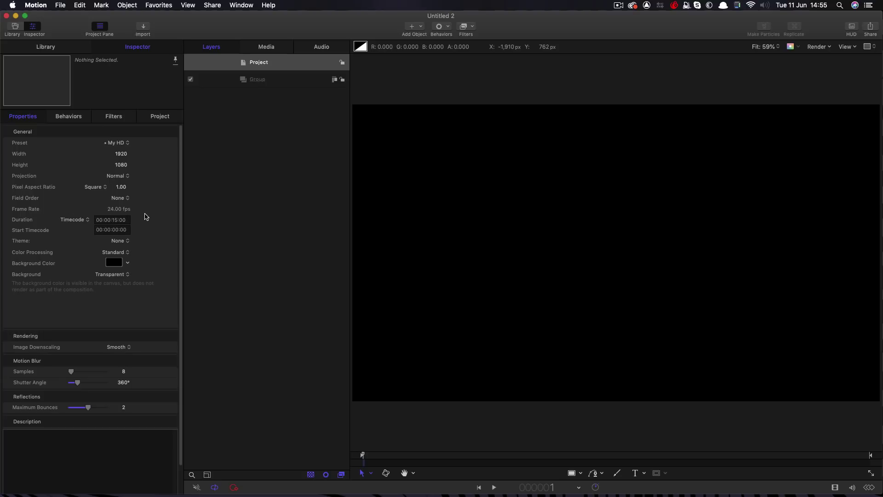
click(39, 47)
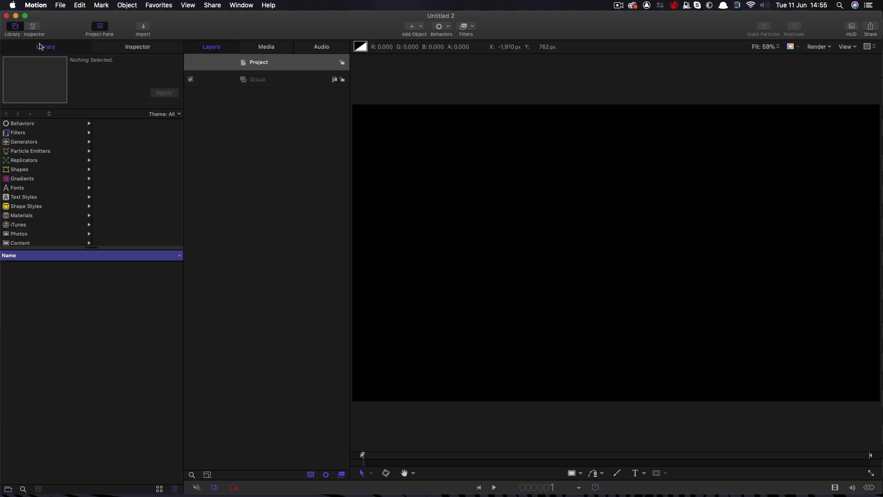
- Add the Checkerboard generator from the Library's Generators category to the project
click(258, 81)
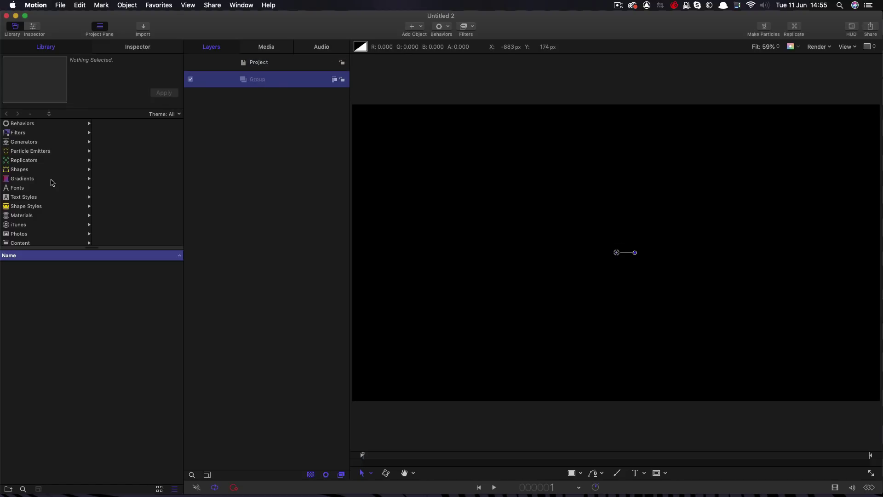
click(25, 142)
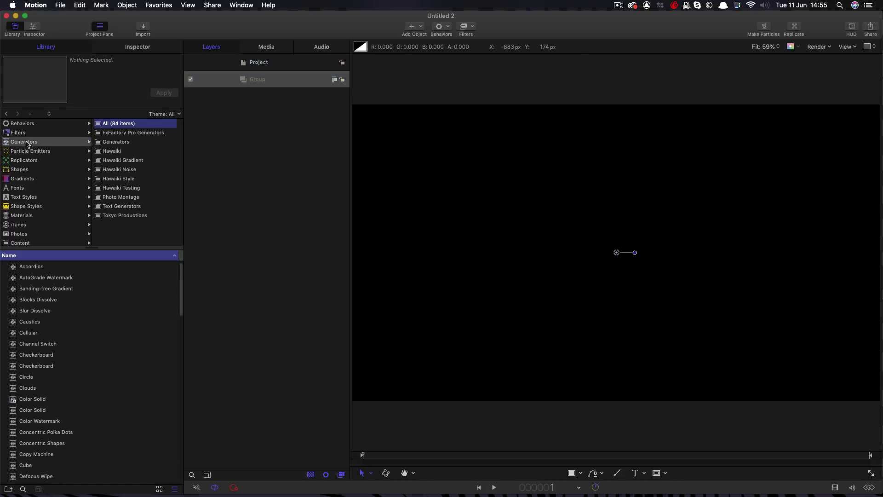
click(107, 142)
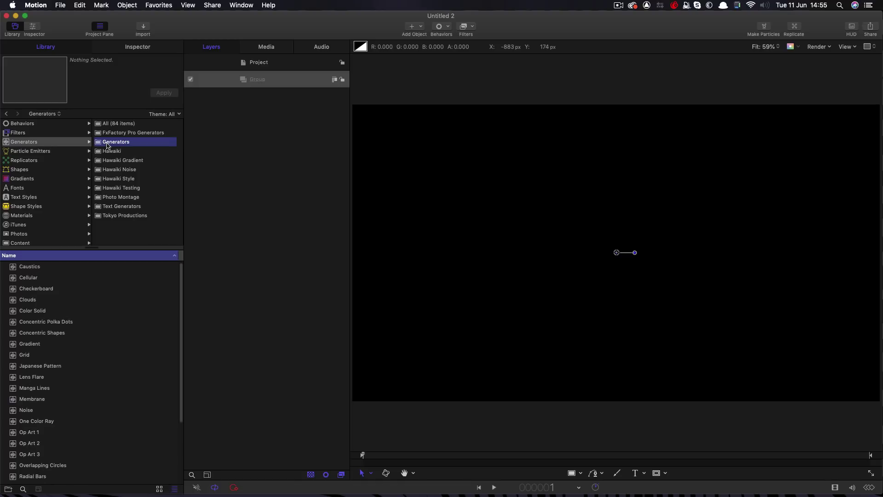
drag(14, 289, 261, 85)
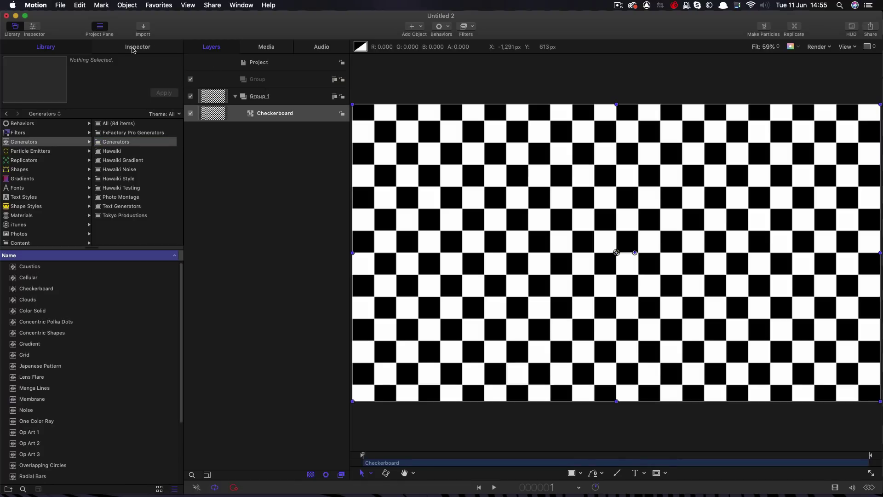
- Set the checkerboard generator's width to 2000, height to 1000 and square size to 100
click(133, 48)
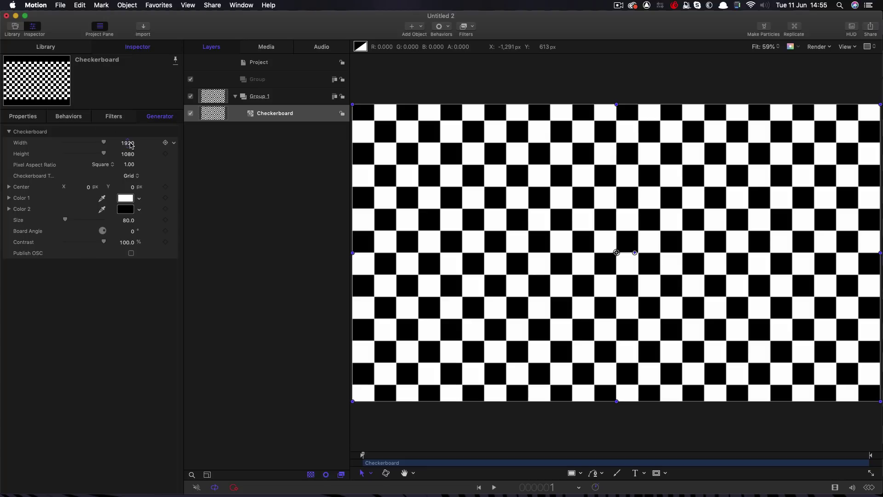
click(131, 144)
text(2)
key(Tab)
text(100)
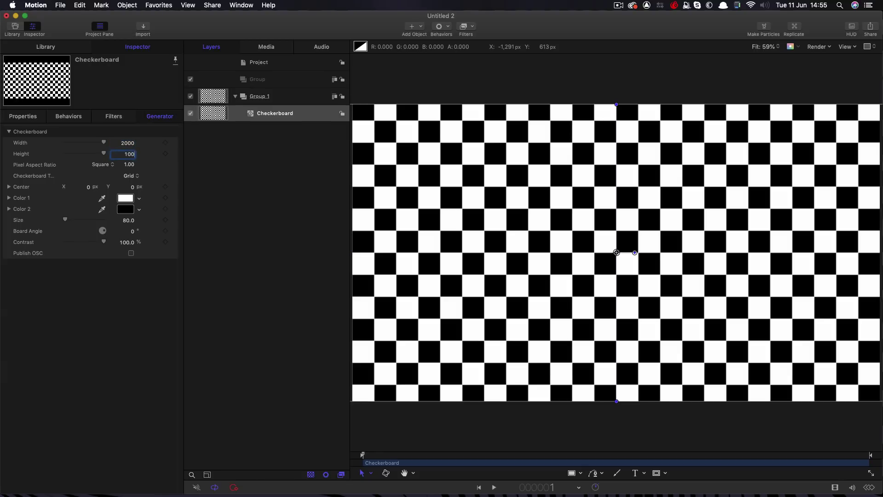
text(0)
key(Return)
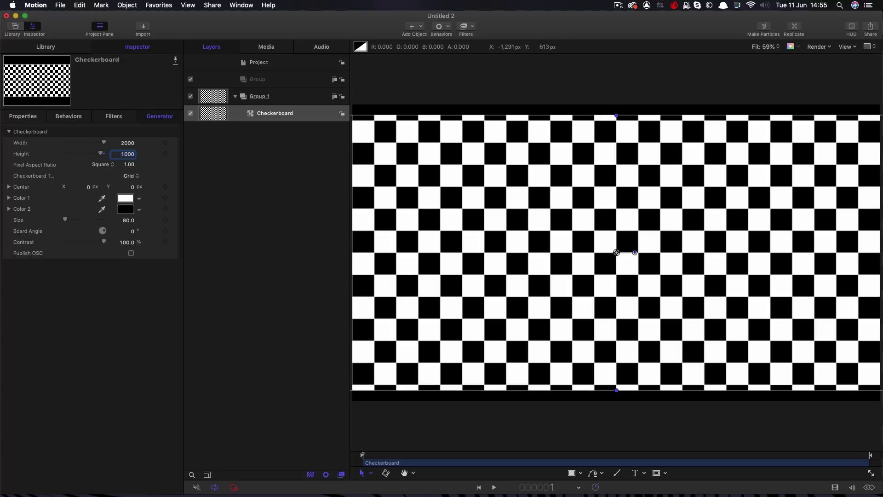
click(128, 221)
text(100)
key(Return)
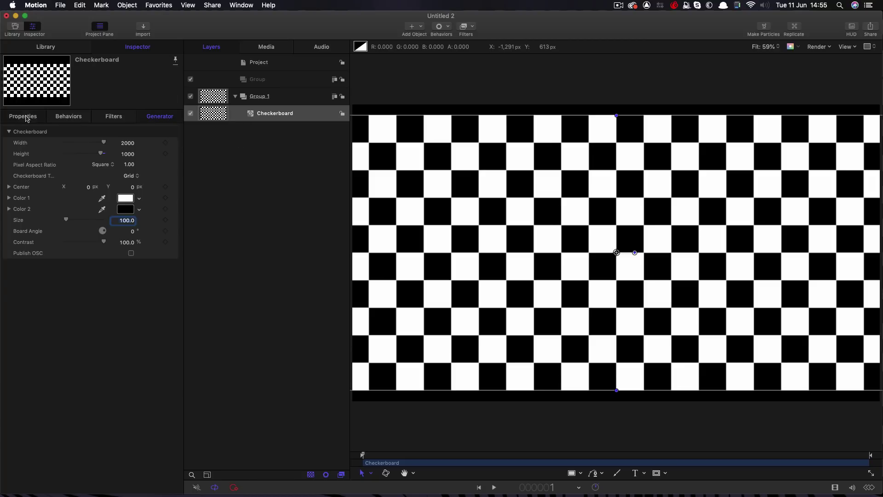
- Place the checkerboard as the left wall with a Y rotation of -90° and an X position of -1000 px
click(23, 117)
click(9, 153)
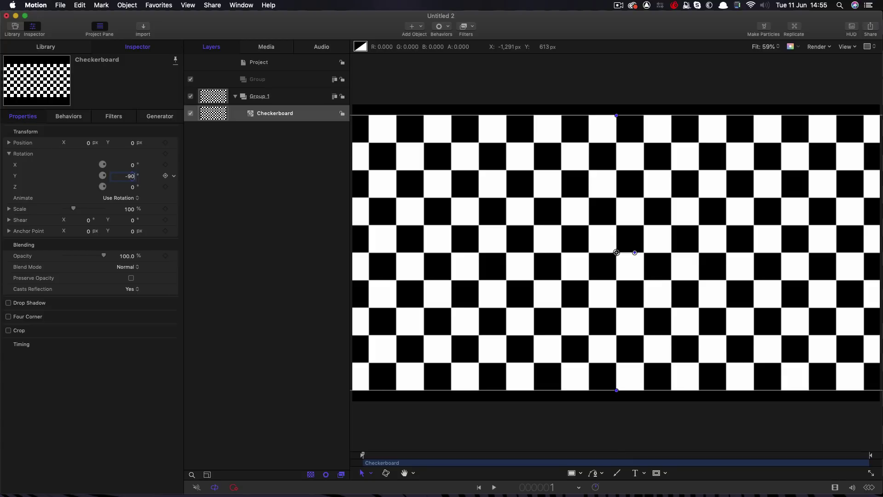
key(Return)
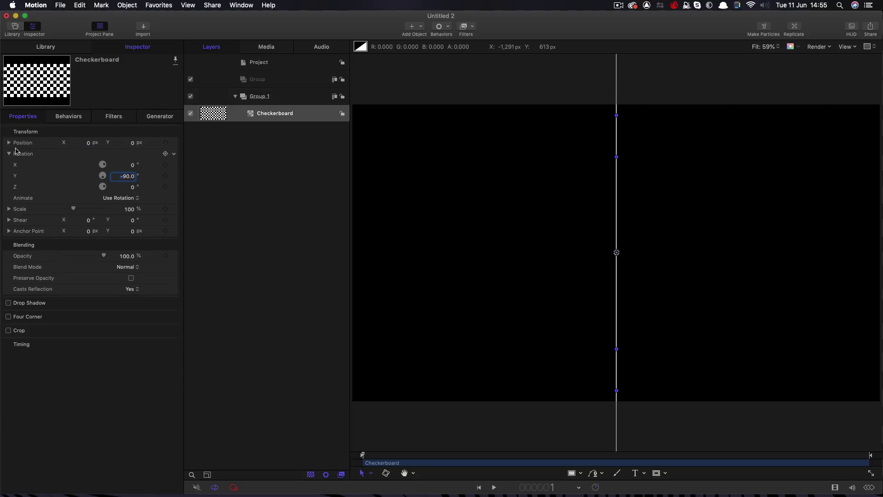
click(10, 143)
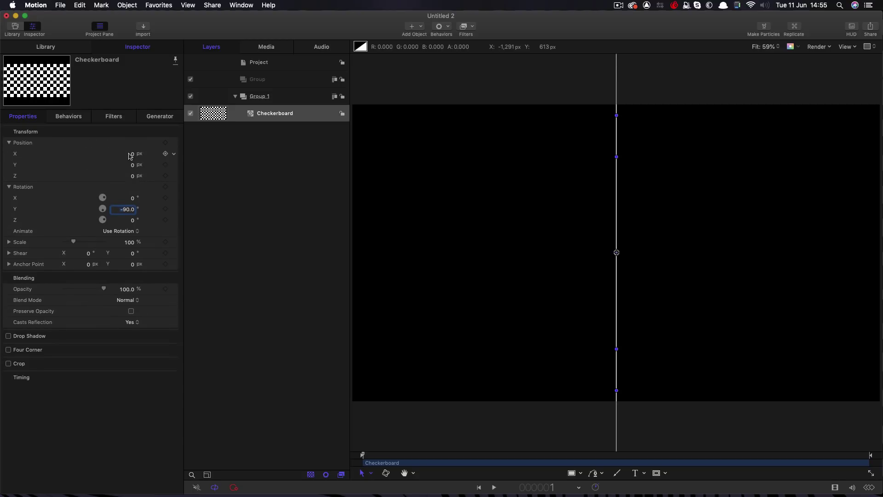
click(132, 155)
key(Return)
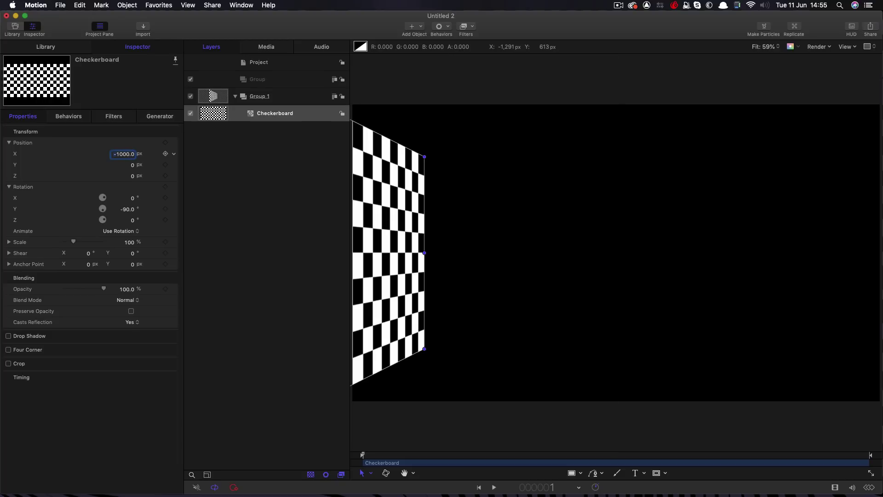
- Duplicate the left wall and set the copy's X position to 1000 px to form the right wall
key(super+d)
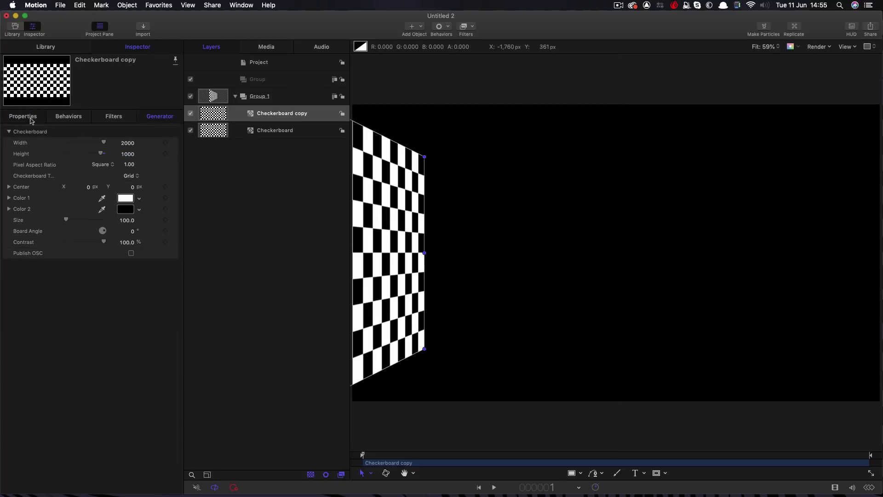
click(32, 120)
click(122, 154)
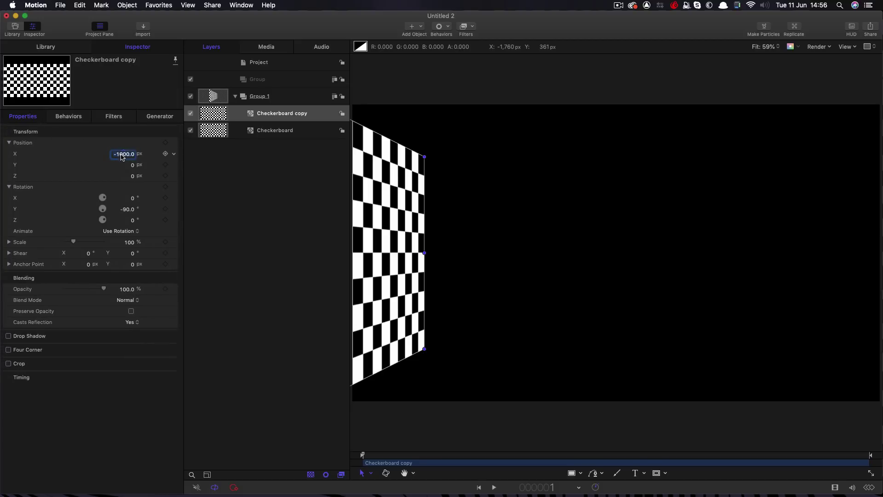
text(10)
key(Return)
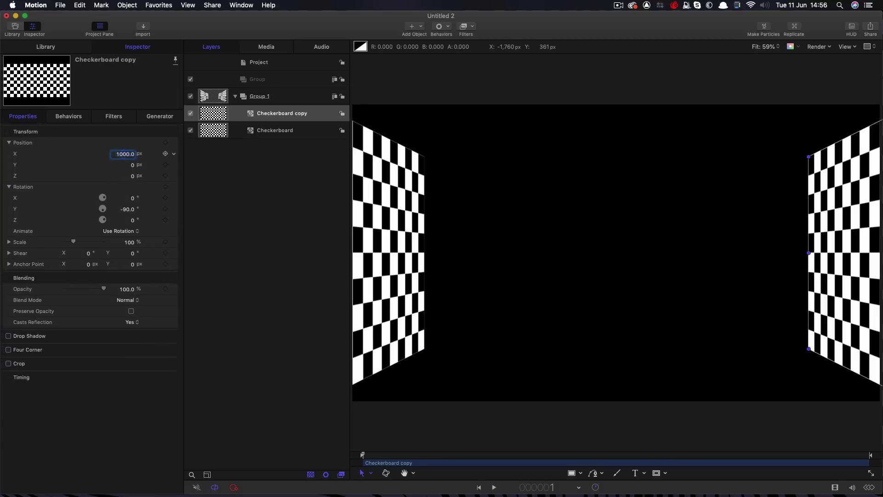
- Duplicate the right wall checkerboard and set the new copy's X position to 0
click(215, 116)
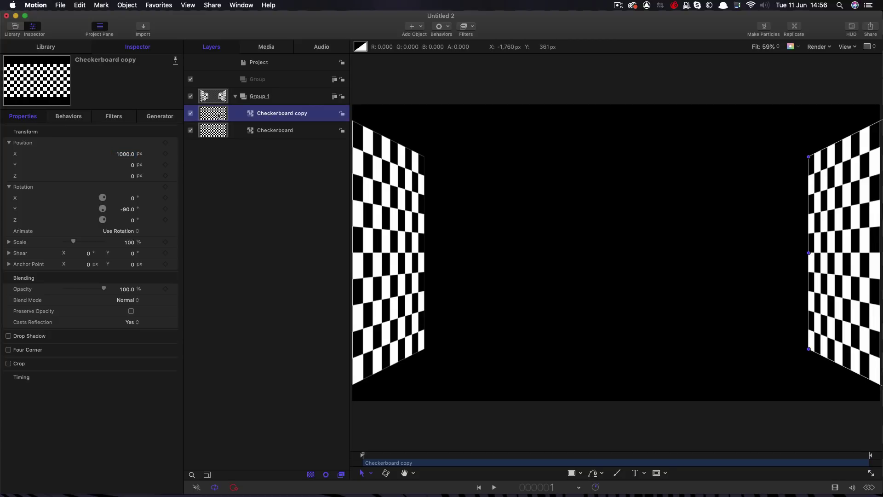
key(super+d)
click(28, 117)
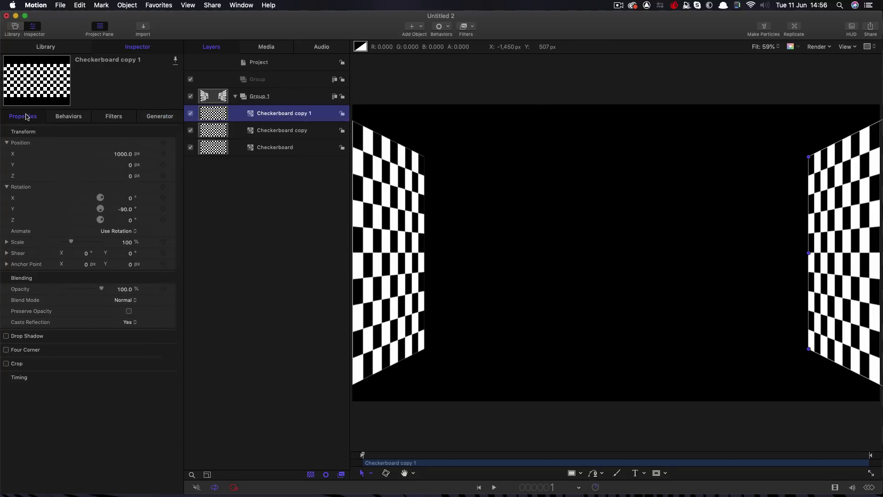
click(123, 154)
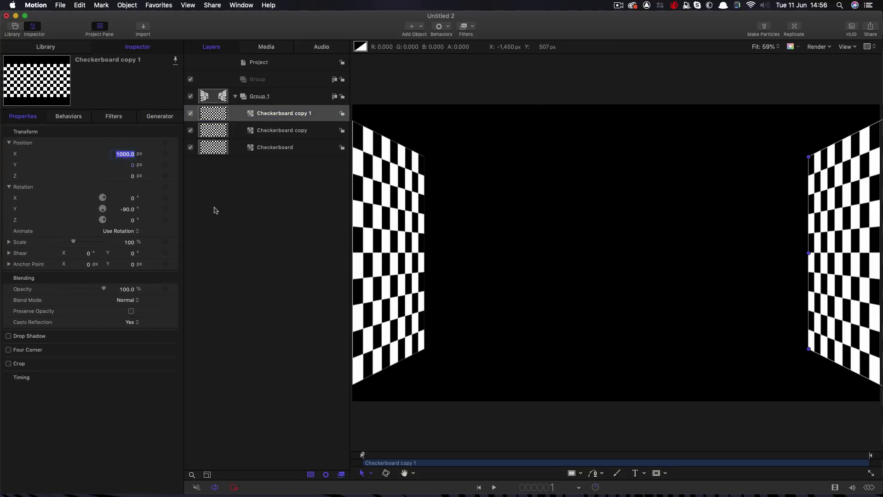
text(0)
key(Return)
- Form the back wall by setting the centred copy's Z position to -1000 px and its Y rotation to 0°
key(Tab)
key(Tab)
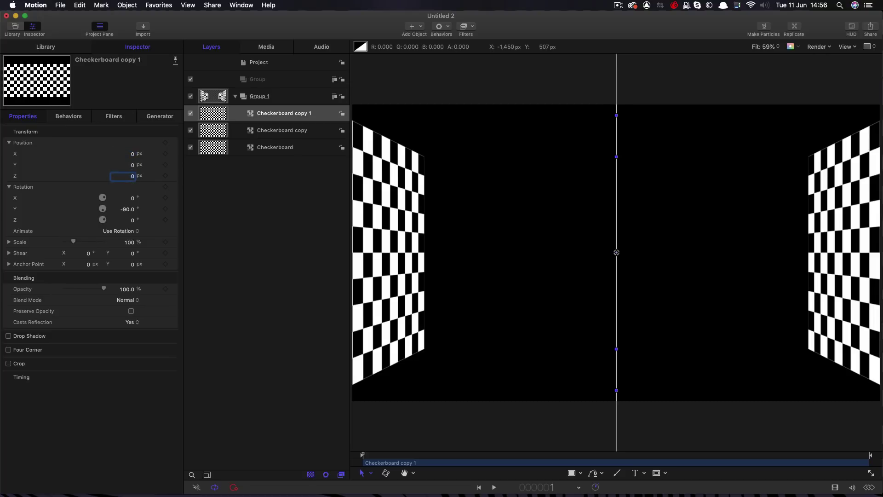
text(-1000)
click(125, 209)
text(0)
key(Return)
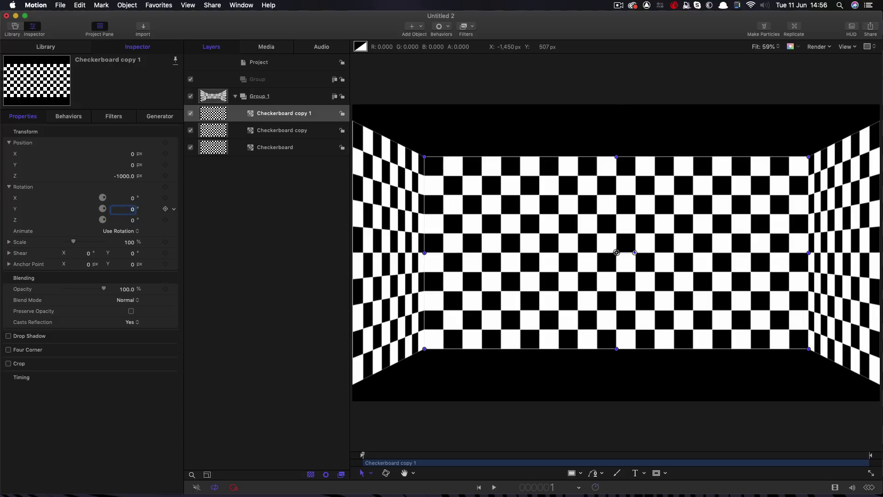
- Duplicate the back wall checkerboard and set the copy's generator height to 2000
click(213, 115)
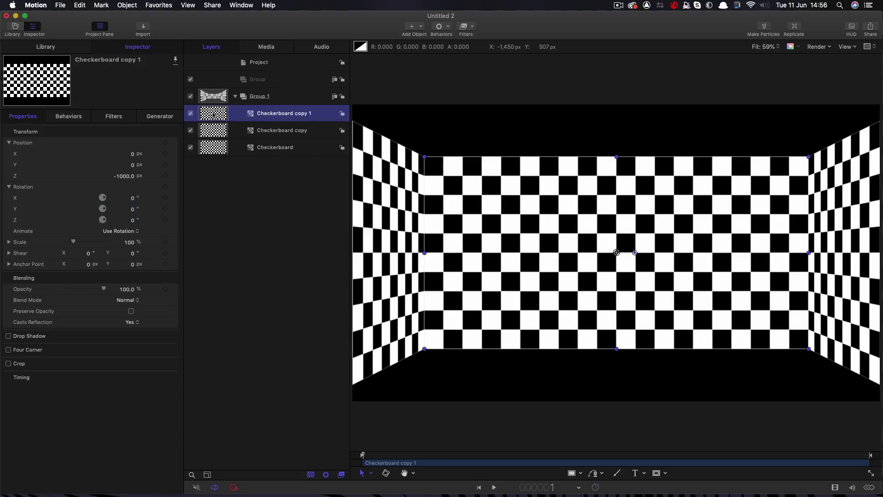
key(super+d)
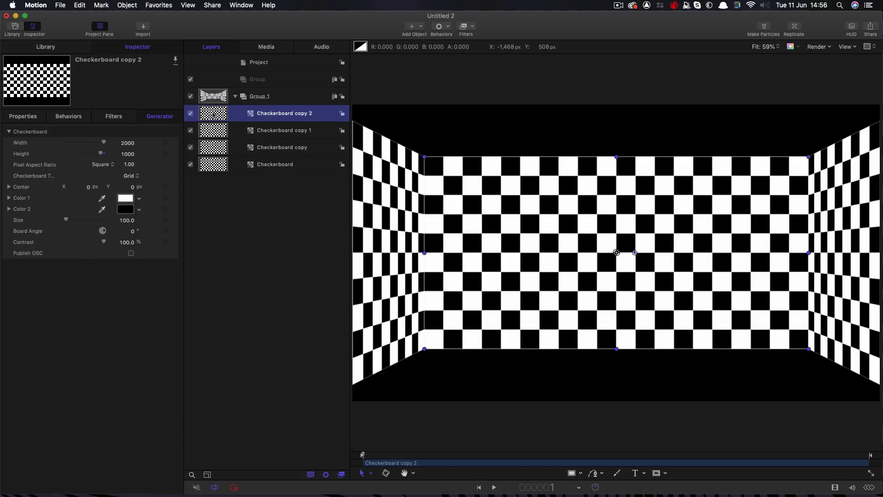
key(Tab)
key(Tab)
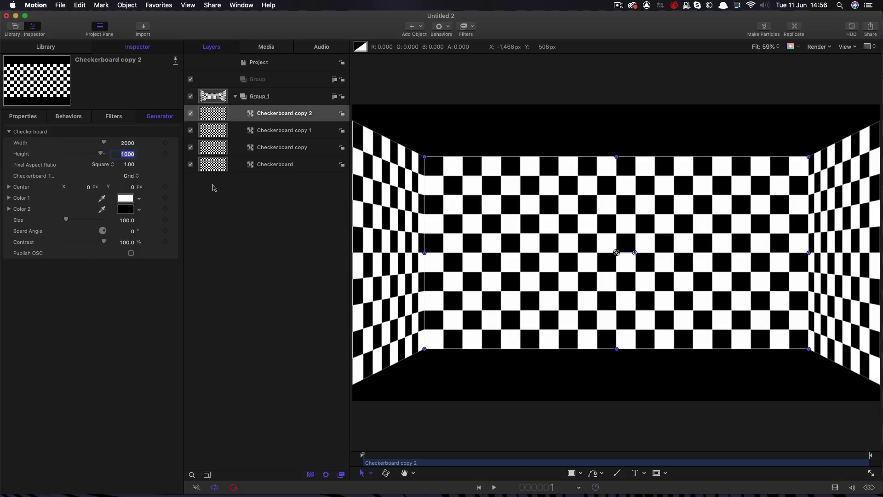
text(2)
key(Return)
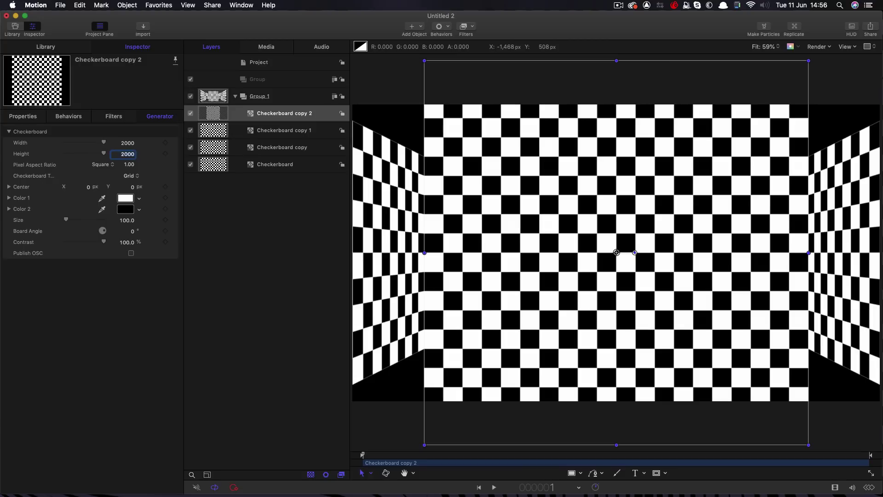
- Set the Z position of the 2000 x 2000 checkerboard copy to 0
click(32, 117)
click(124, 177)
text(-995)
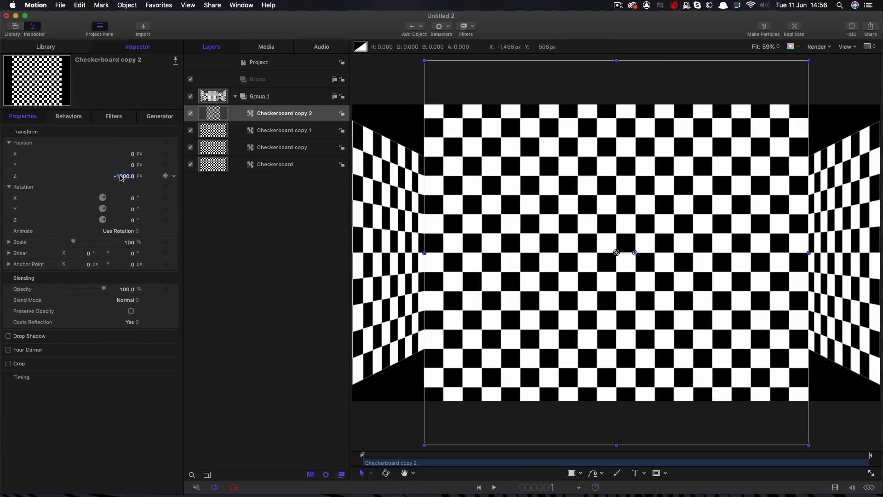
key(Return)
text(0)
key(Return)
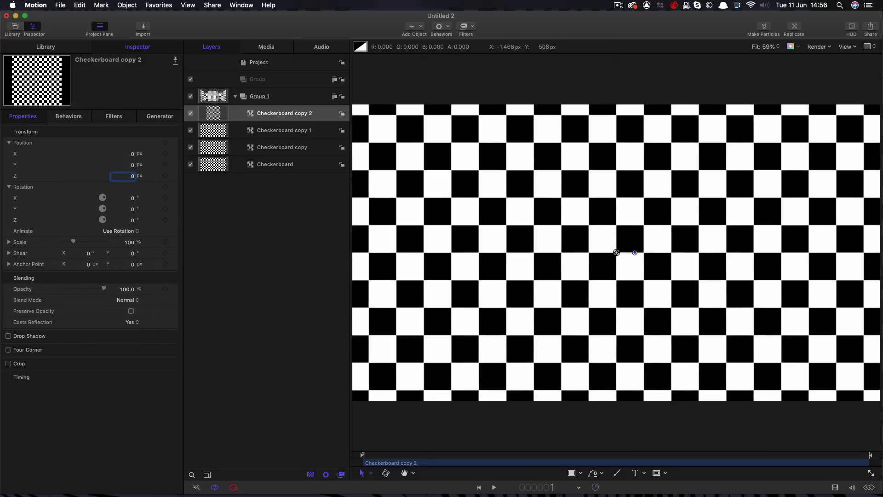
- Form the ceiling by setting the square checkerboard's X rotation to 90° and its Y position to 500 px
click(123, 198)
text(90)
key(Return)
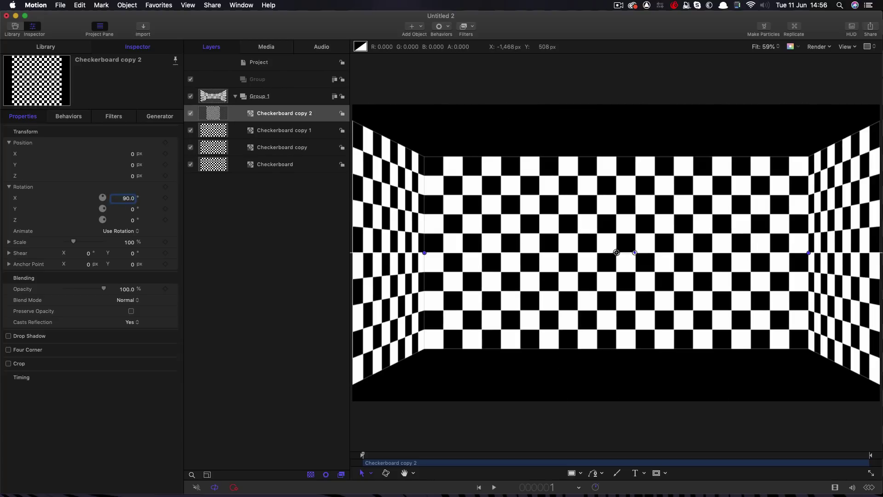
click(133, 164)
text(500)
key(Return)
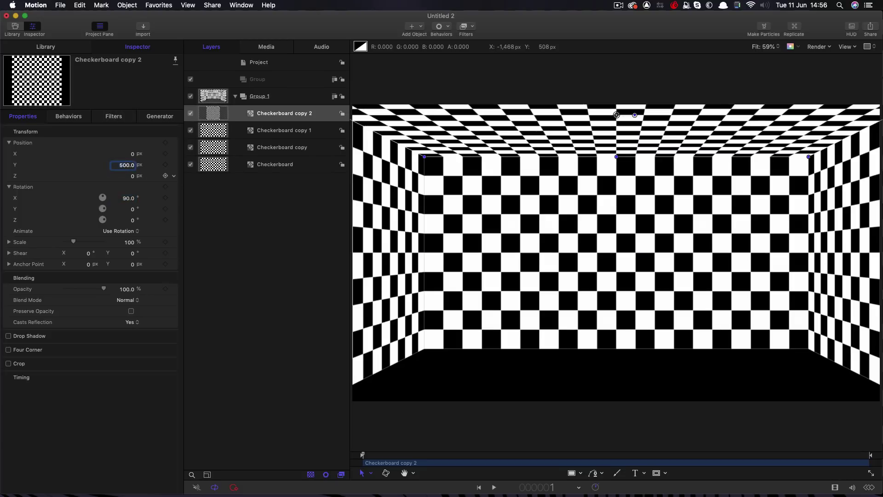
- Duplicate the ceiling and set the copy's Y position to -500 px to form the floor
key(cmd+d)
click(160, 116)
click(27, 118)
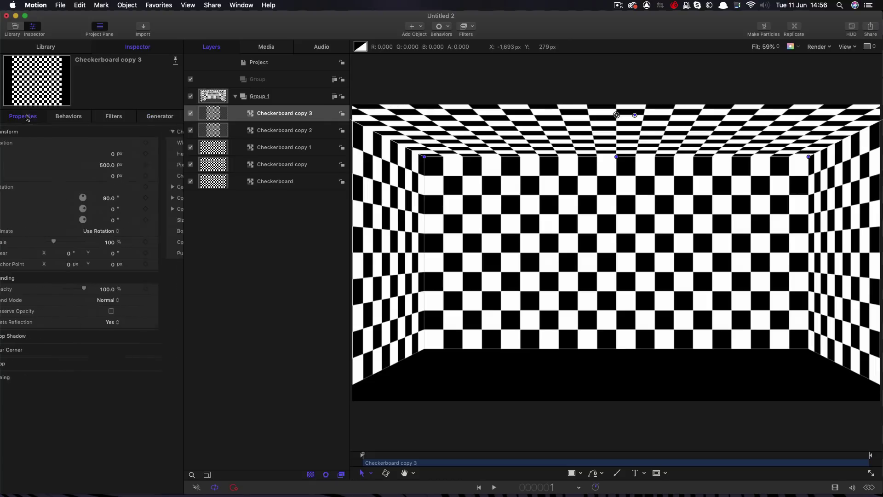
click(127, 164)
text(-)
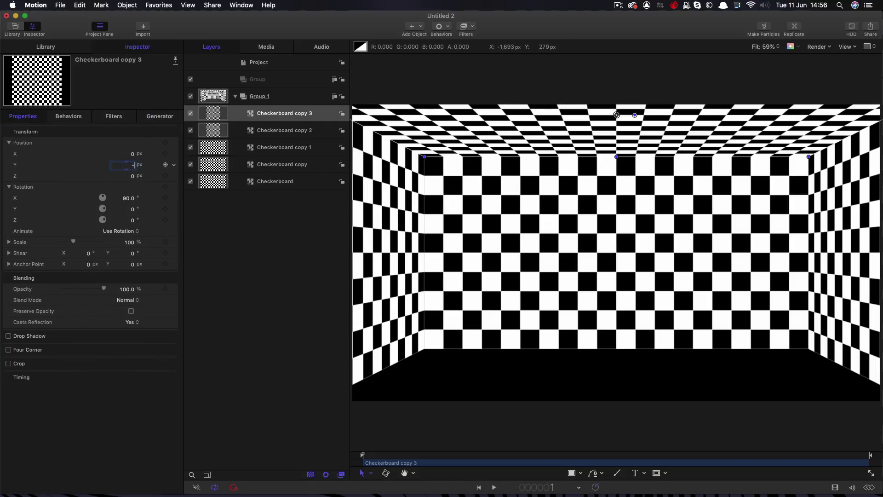
key(Return)
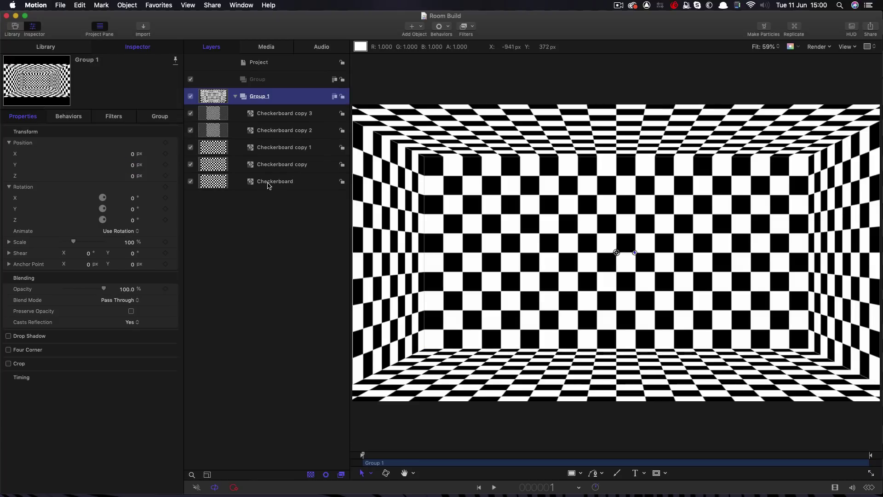
- Rename the five checkerboard layers, from the lowest upward, as Left, Right, Back, Ceiling and Floor
double_click(269, 182)
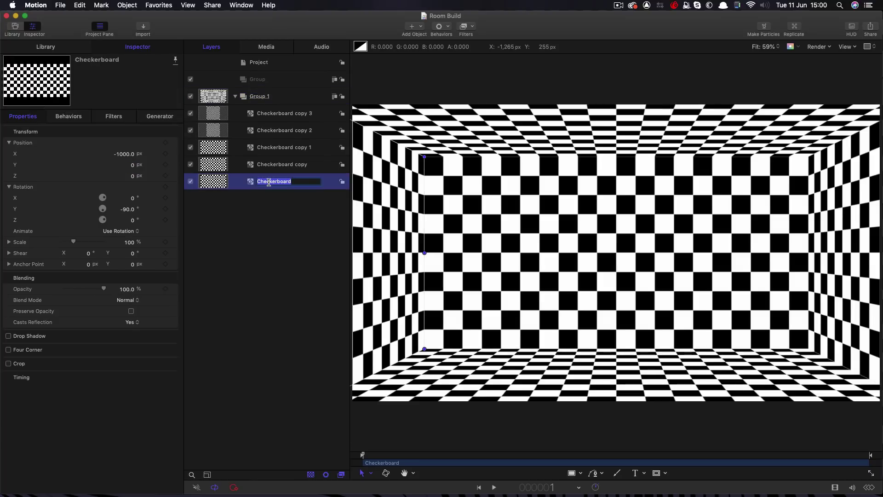
text(Left)
key(Tab)
text(Right)
key(Tab)
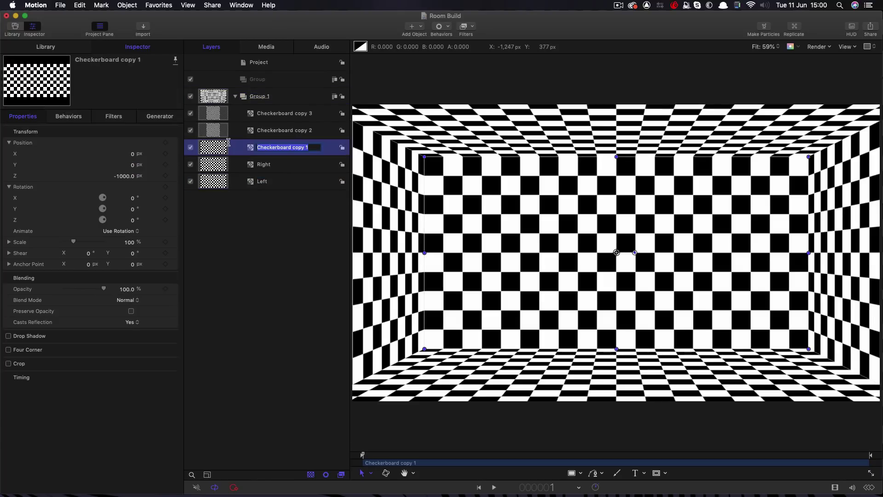
text(Back)
key(Tab)
text(Ceiling)
key(Tab)
text(Floor)
key(Return)
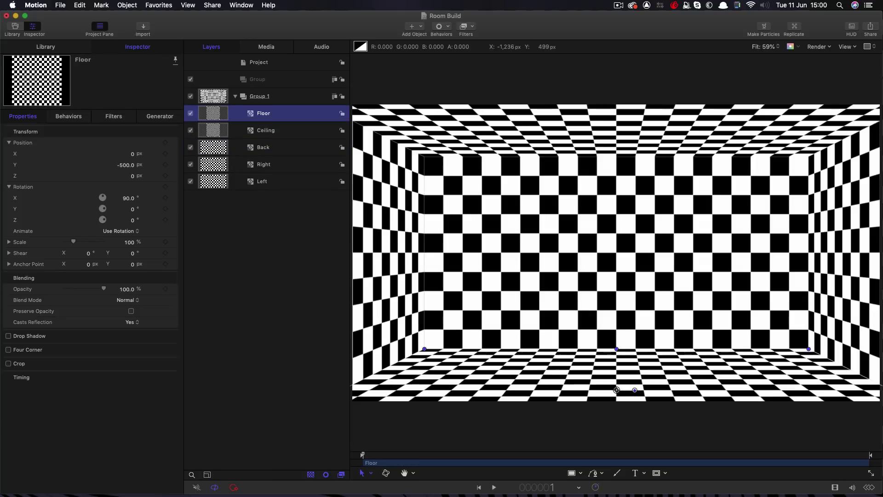
- Add the Stylize Indent filter to the Floor layer
click(473, 27)
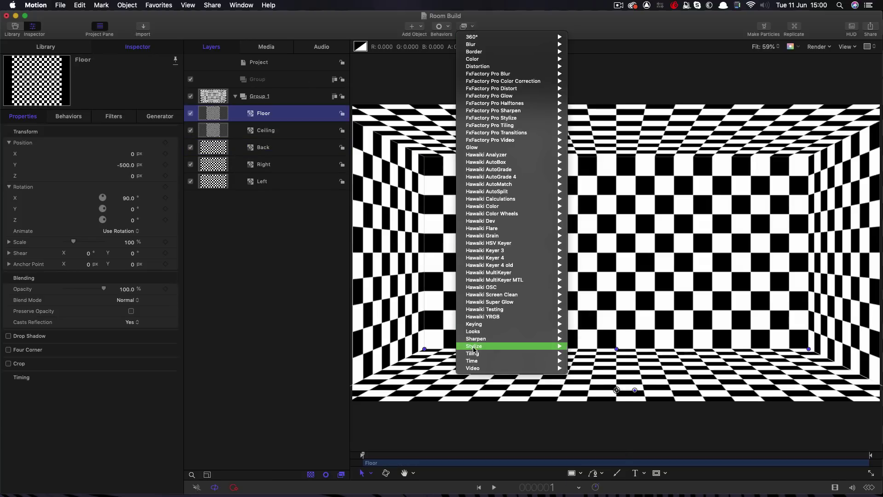
mouse_move(476, 350)
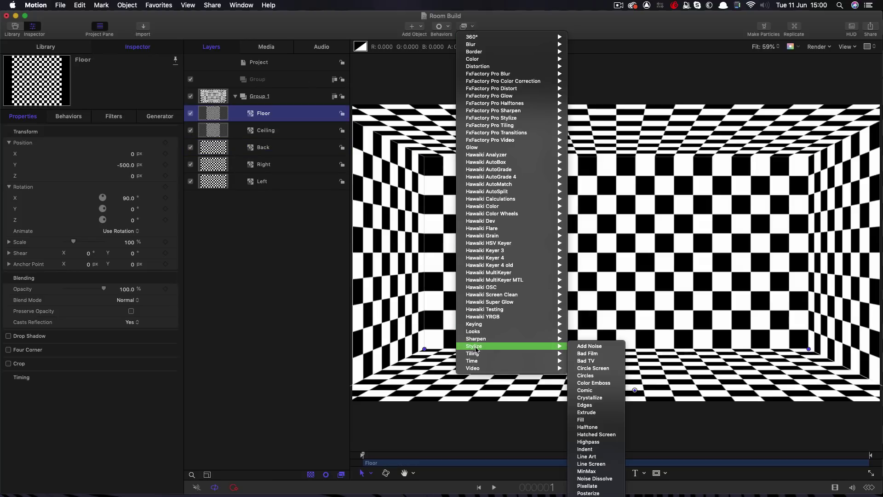
click(586, 450)
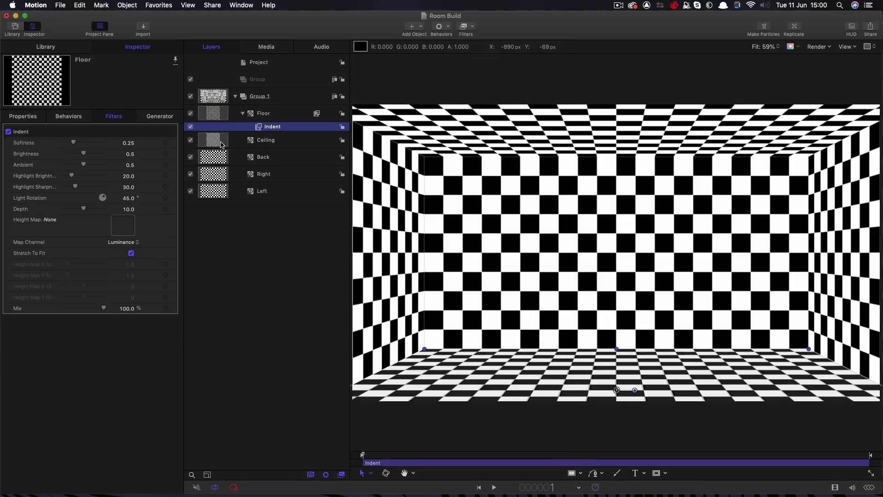
- Set the Floor's Indent filter to Softness 0.4, Brightness 0 and Ambient 0
click(130, 143)
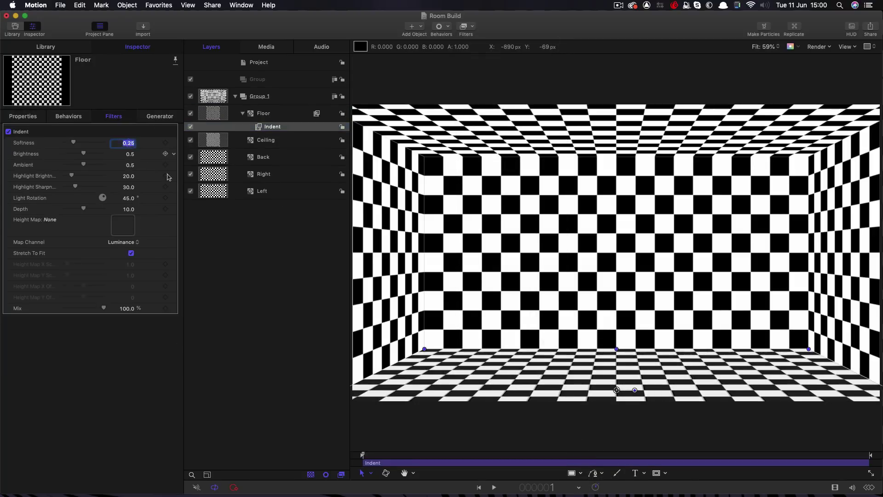
text(0.4)
key(Tab)
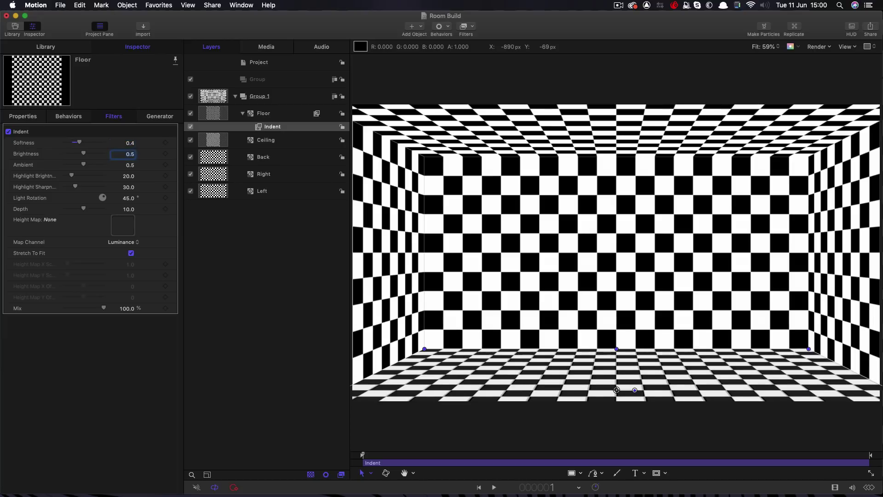
key(Return)
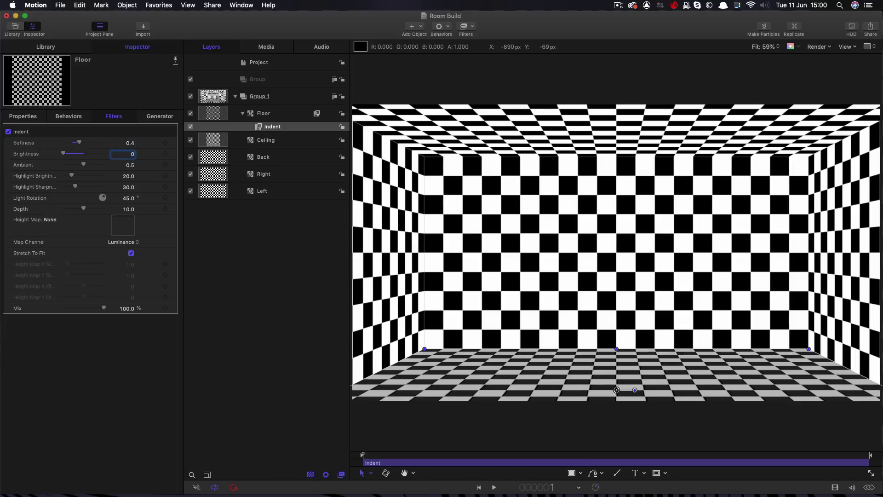
key(Tab)
text(0)
key(Return)
- Set the Indent filter's Highlight Brightness to 45 and Highlight Sharpness to 25
key(Tab)
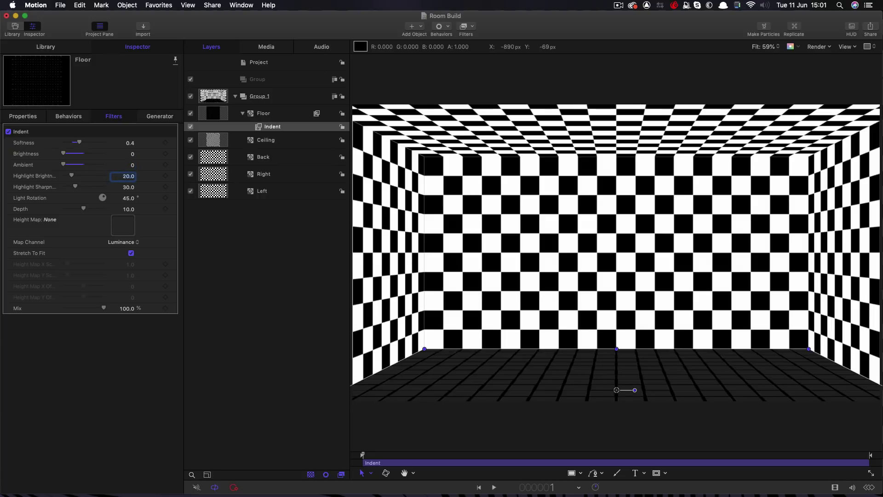
text(45)
key(Return)
key(Tab)
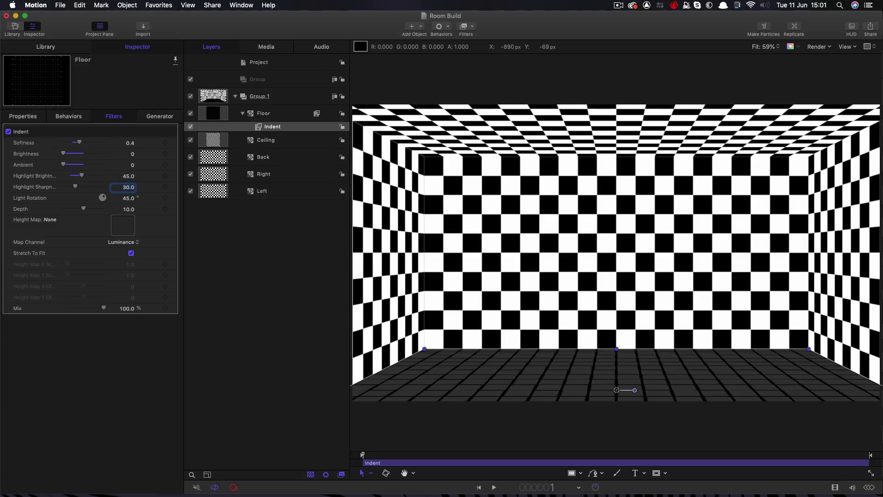
text(25)
key(Return)
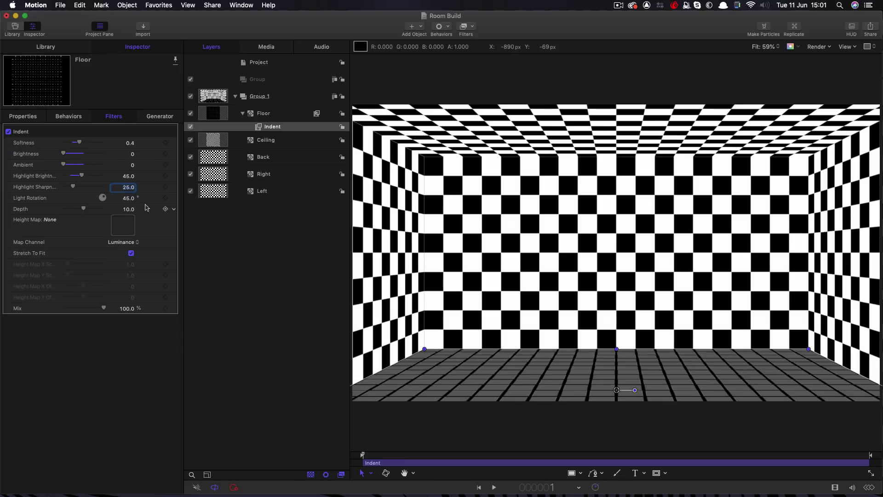
- Set the Indent filter's Light Rotation to 0° and Depth to 20, and copy the filter to Ceiling, Back, Right and Left
click(128, 198)
text(0)
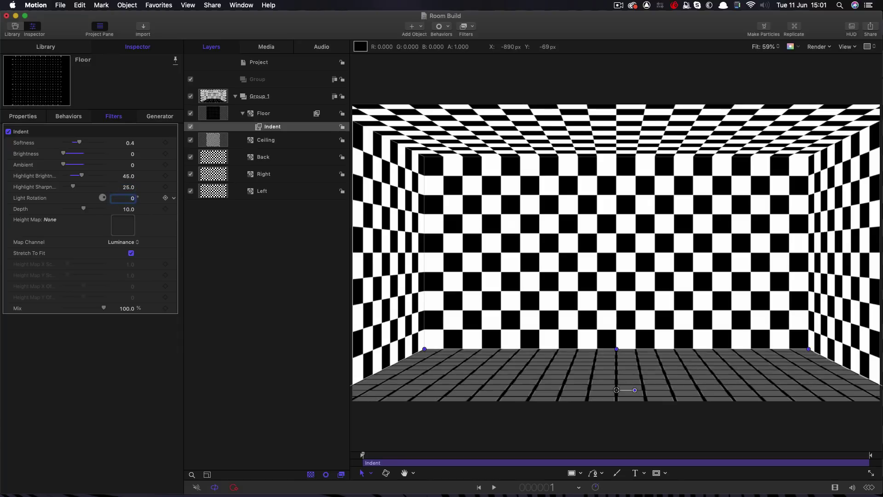
drag(84, 208, 103, 209)
drag(260, 127, 214, 219)
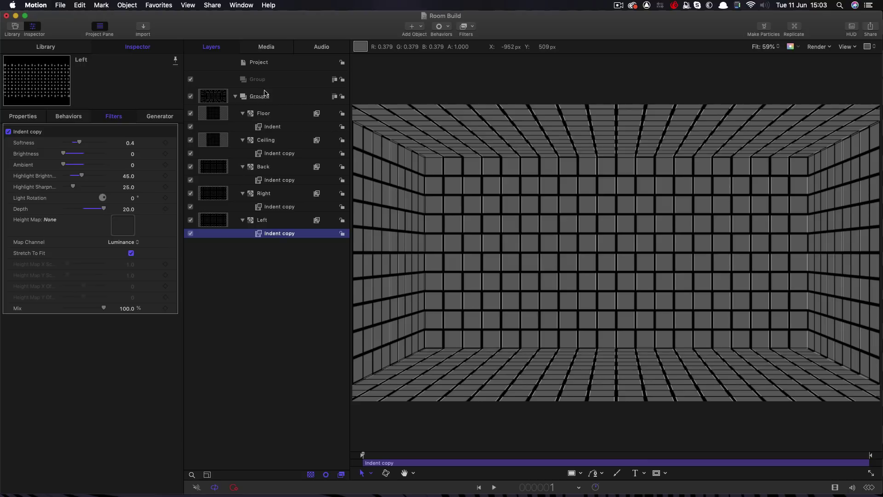
- Rename Group 1 as Room and collapse it in the layer list
double_click(260, 96)
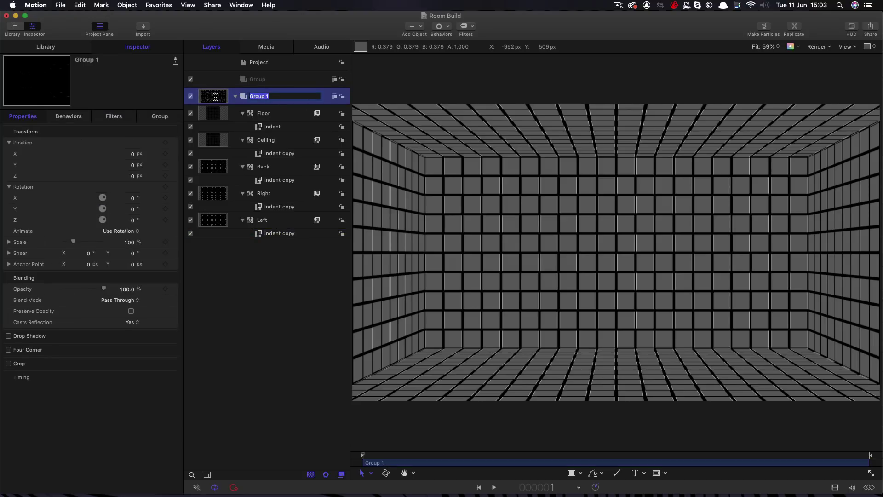
text(Room)
key(Return)
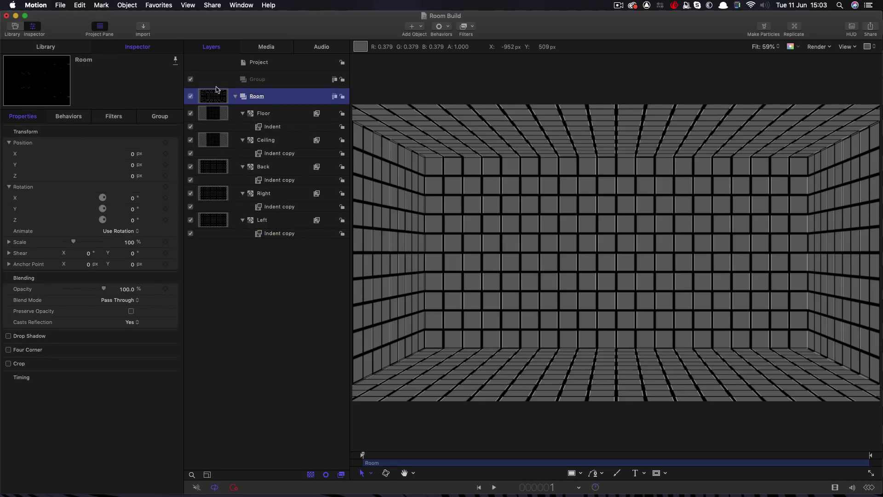
click(235, 97)
- Draw a square with the Rectangle tool in the empty Group and reset its transform to centre it
click(264, 81)
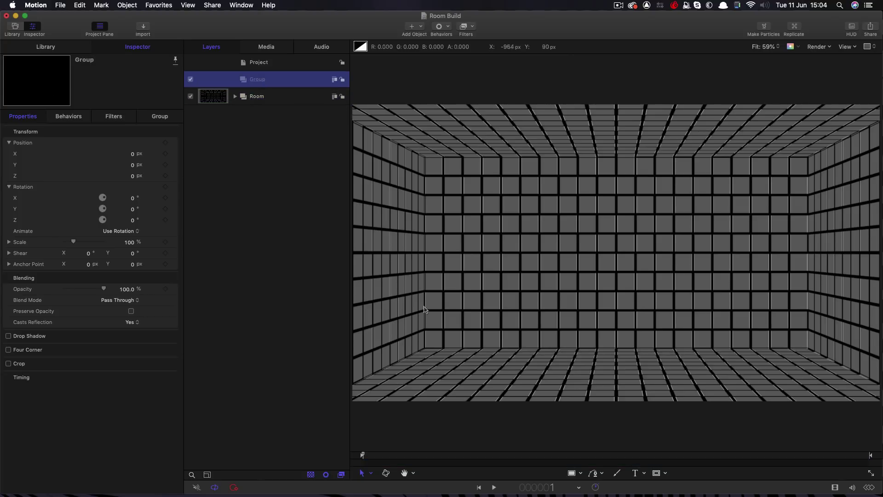
click(573, 473)
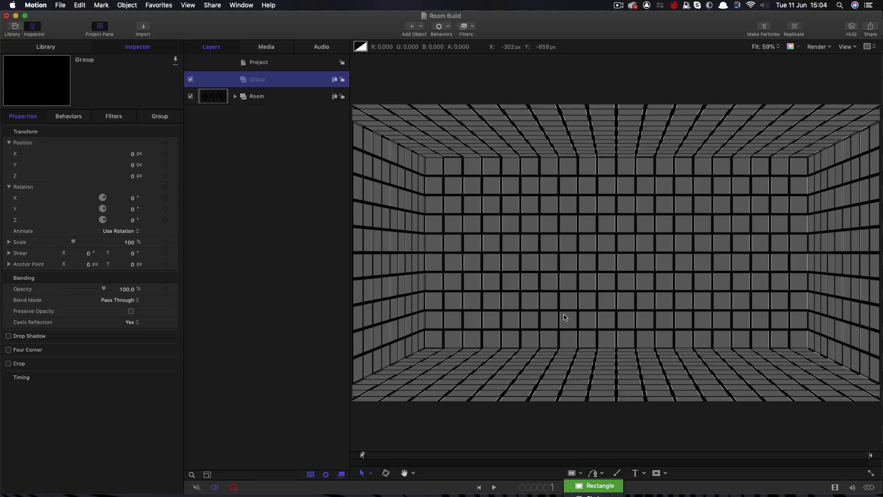
drag(564, 207, 679, 293)
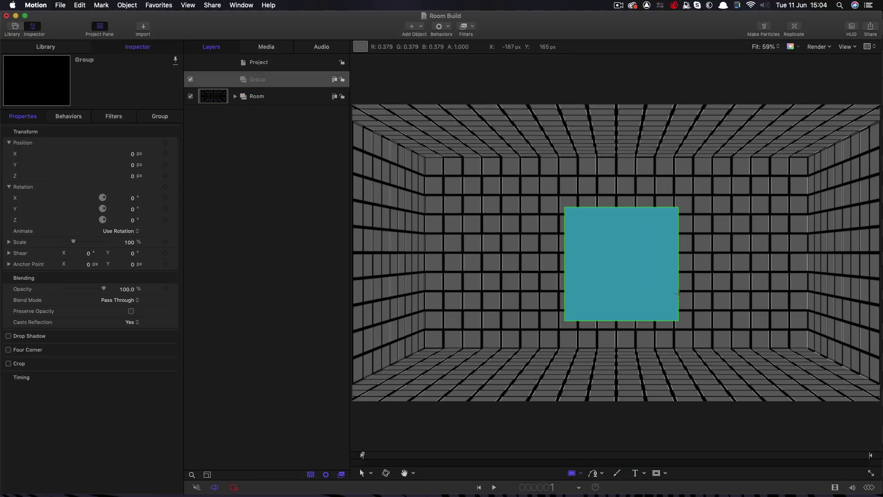
right_click(81, 133)
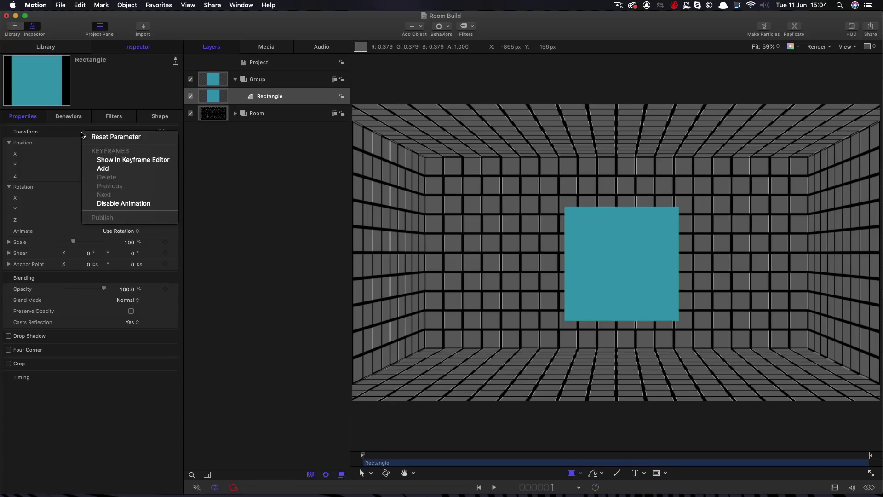
click(116, 137)
- Turn off the square's fill and give it a solid white outline with a width of 10
click(160, 116)
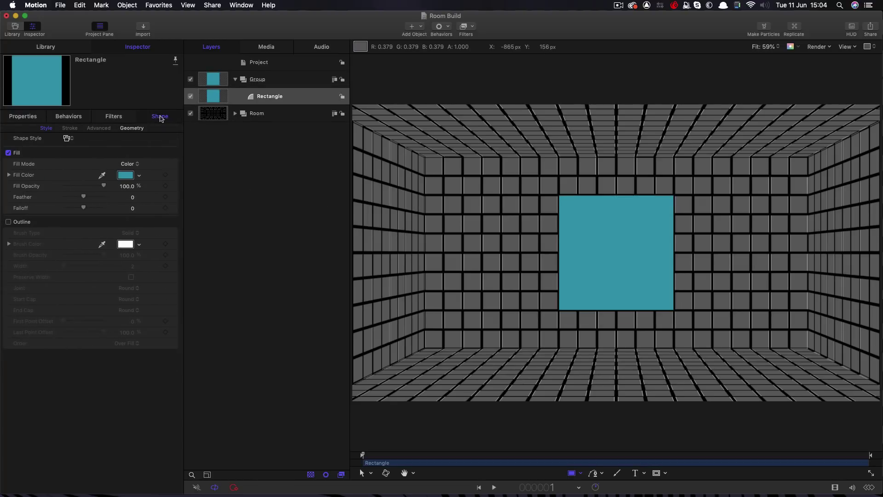
click(8, 153)
click(8, 222)
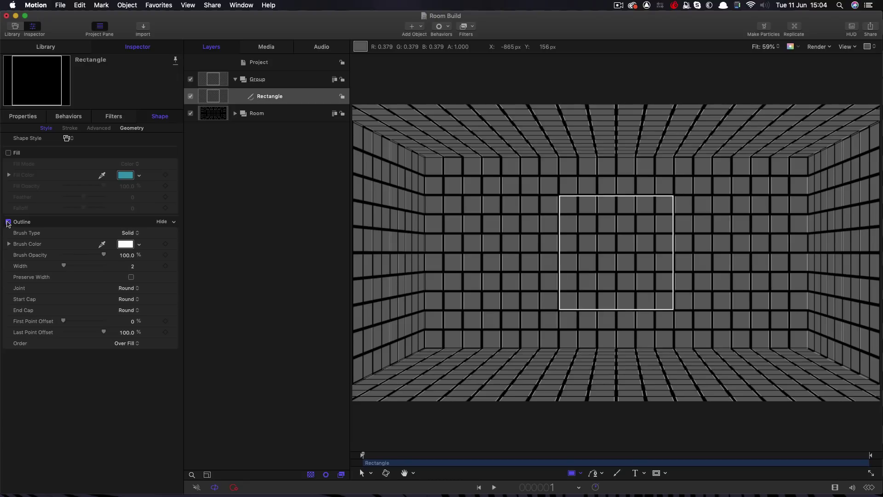
click(133, 266)
text(10)
key(Return)
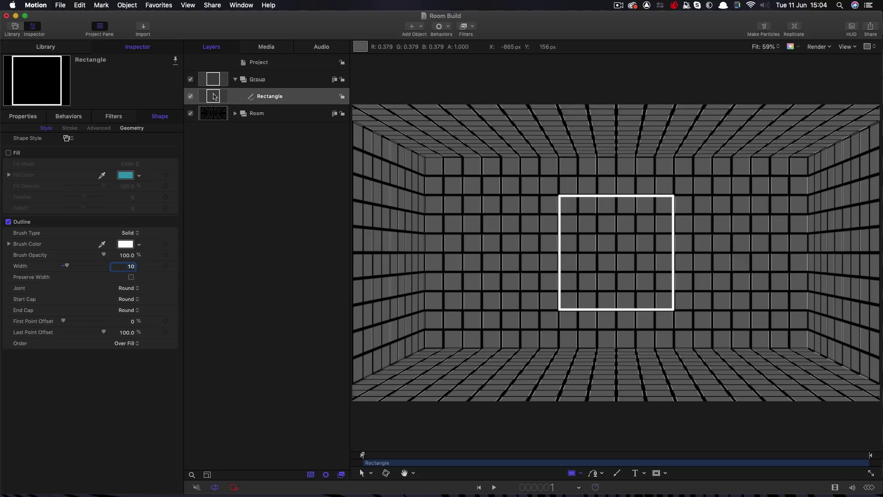
- Replicate the outlined square, set the replicator's shape to Line and enable its 3D option
click(127, 4)
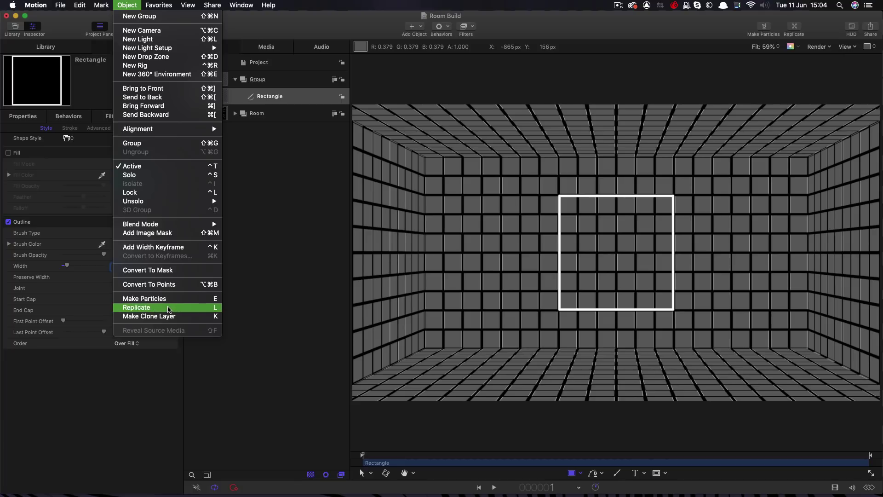
click(168, 307)
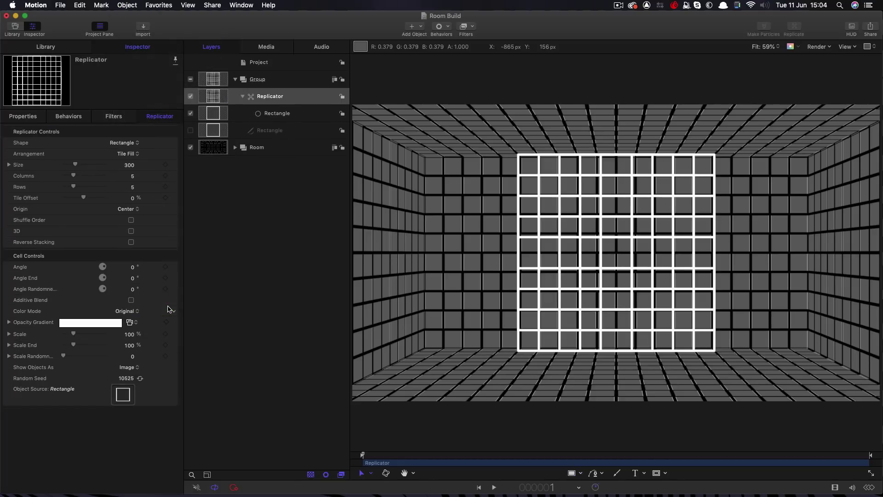
click(123, 144)
click(123, 135)
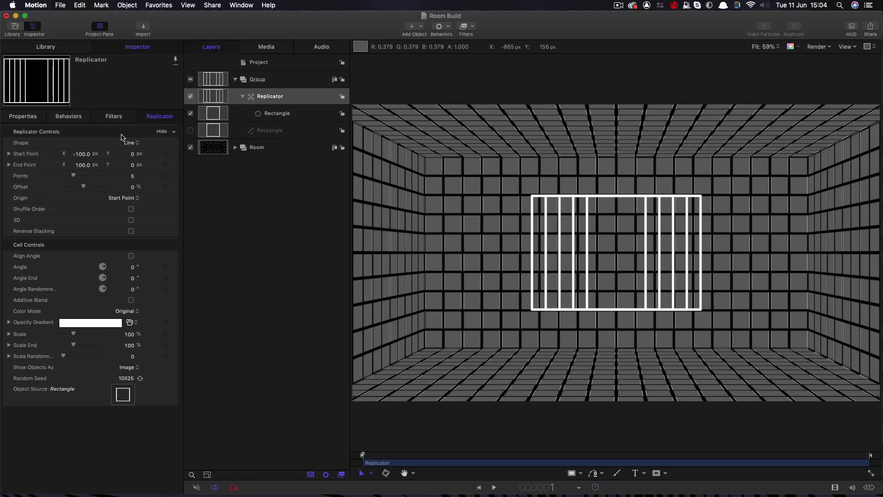
click(131, 220)
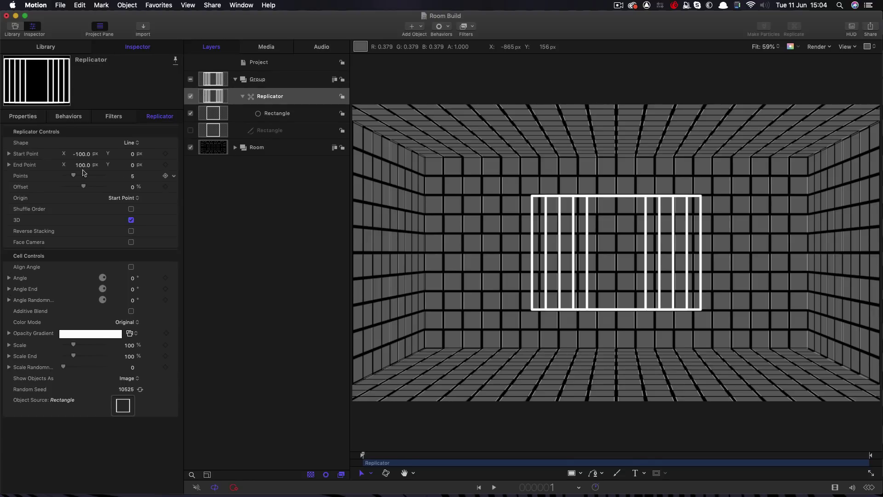
- Set the replicator's Start Point X to -200 px, End Point X to 200 px and Points to 2
click(84, 154)
text(-2)
key(Tab)
text(2)
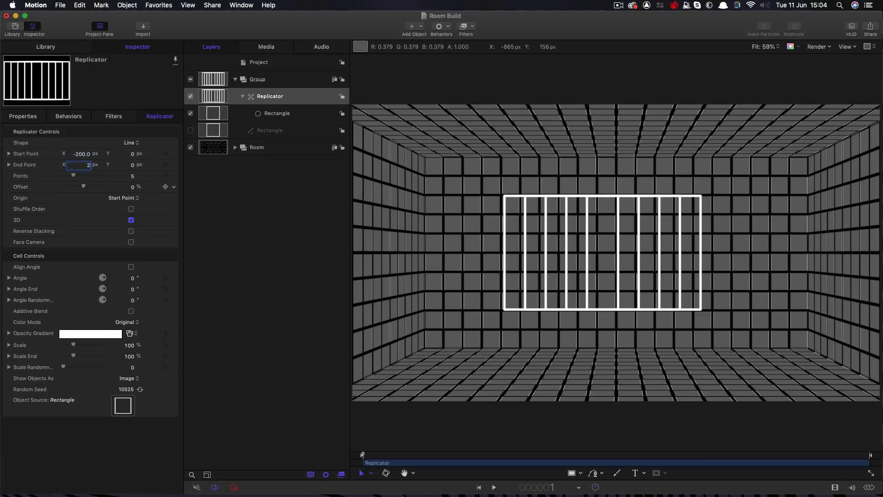
text(00)
key(Return)
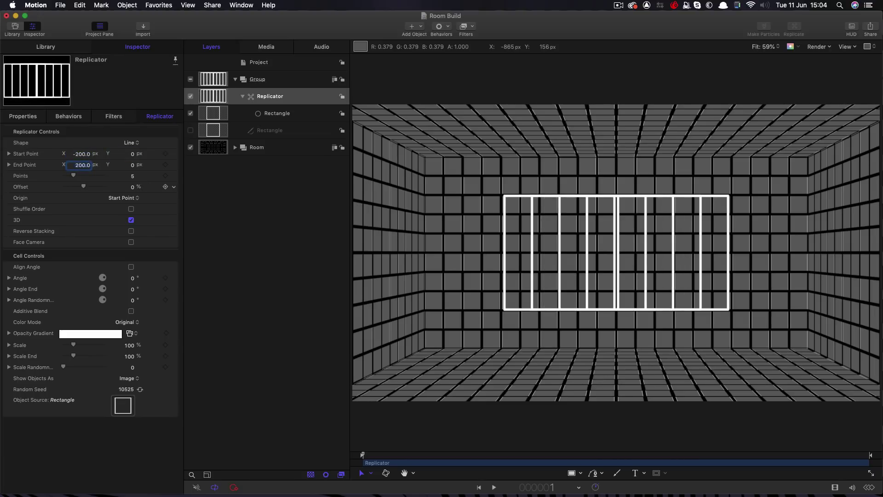
click(133, 176)
text(2)
key(Return)
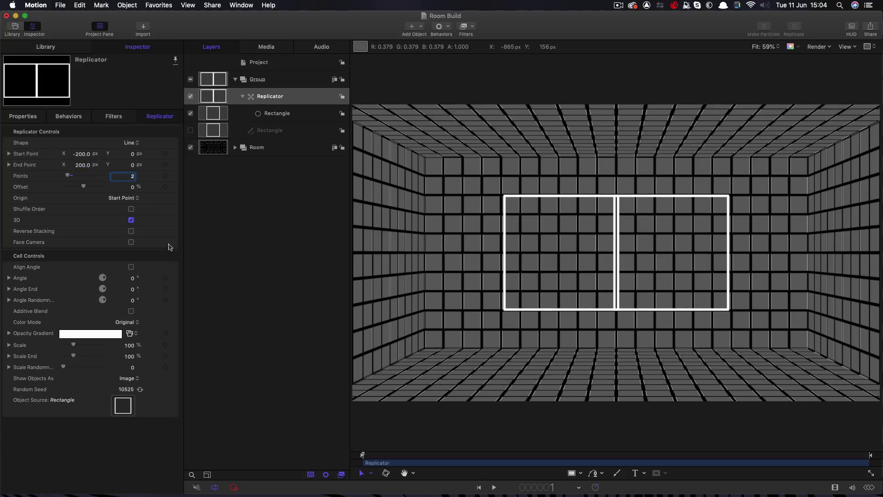
- Set the replicator cells' Y angle to 90°
click(133, 277)
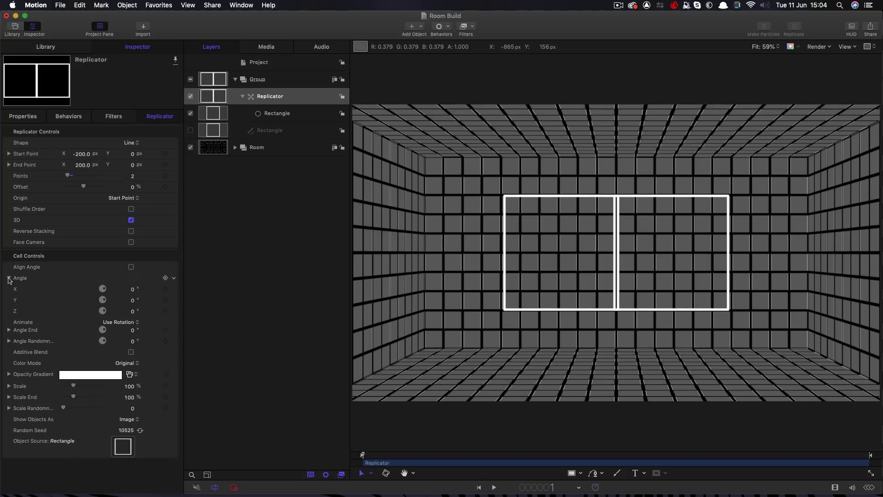
click(132, 300)
text(90)
key(Return)
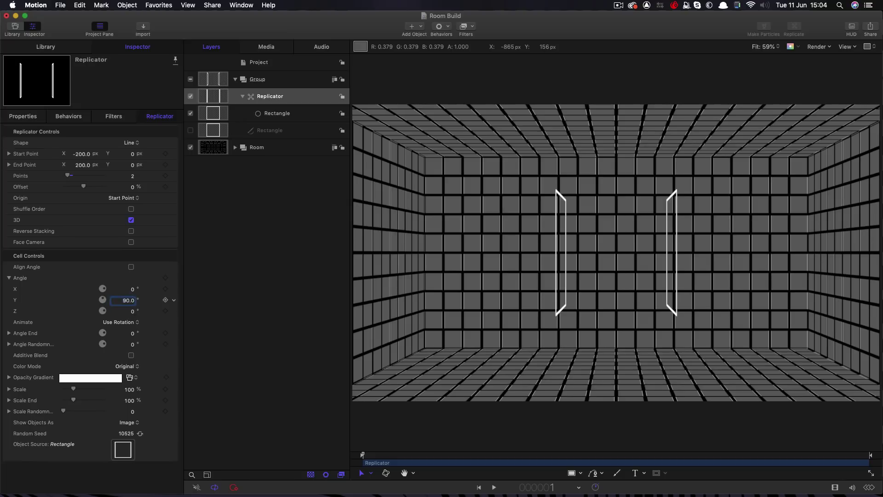
- Duplicate the replicator and set the copy's Y rotation to 90°
click(211, 97)
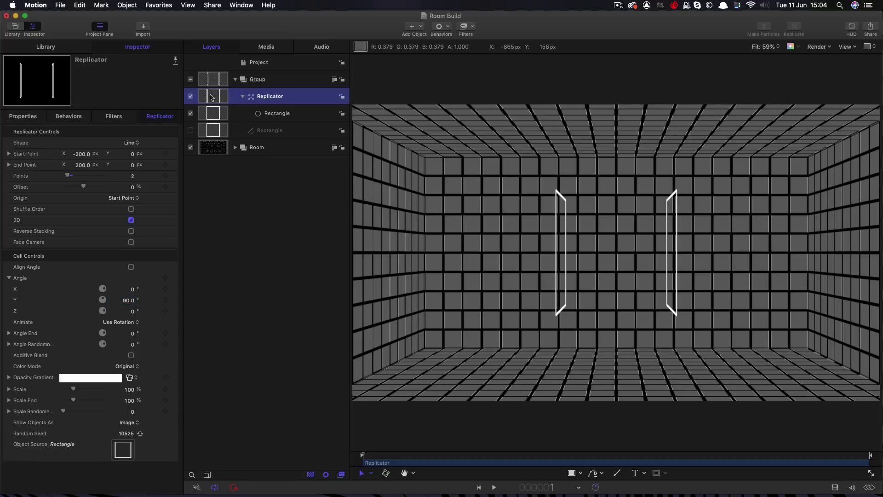
right_click(211, 95)
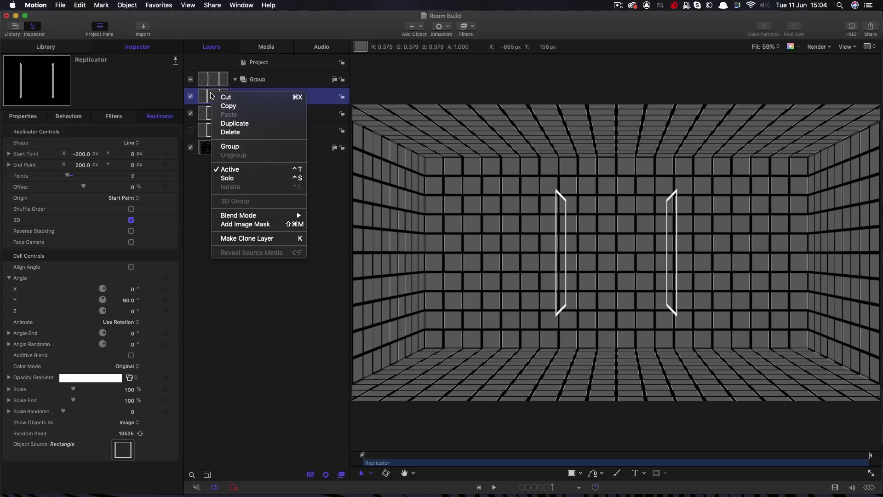
click(232, 123)
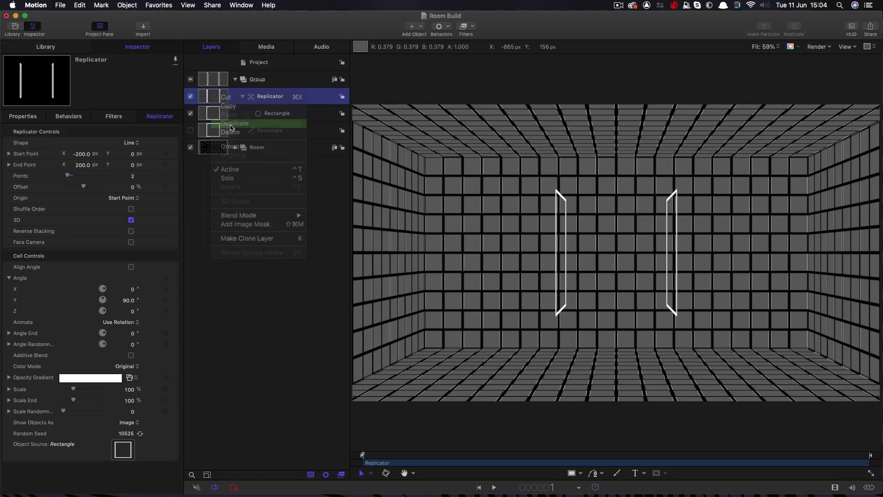
click(24, 116)
click(130, 209)
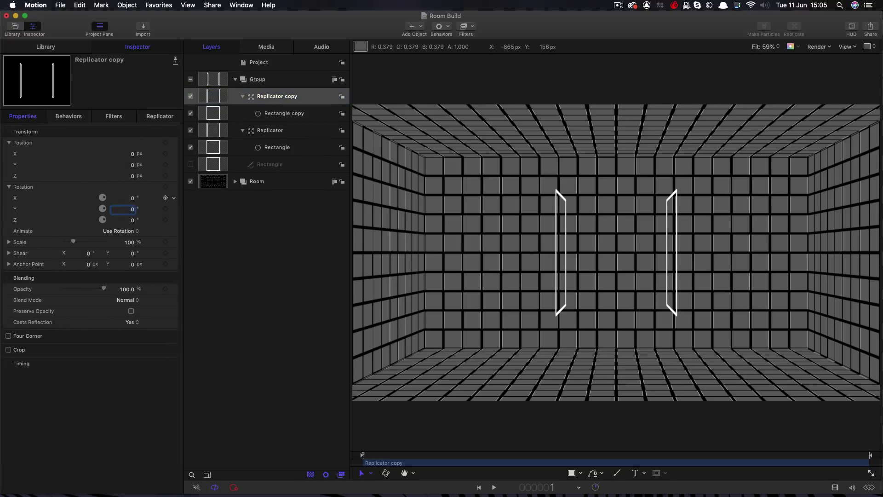
text(90)
key(Return)
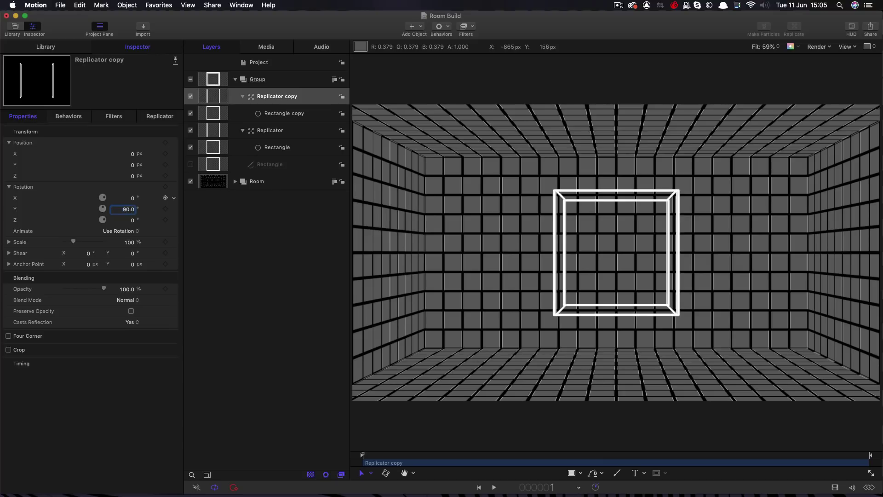
- Duplicate the replicator copy and set the new copy's Y rotation to 0° and Z rotation to 90°
right_click(211, 95)
click(229, 123)
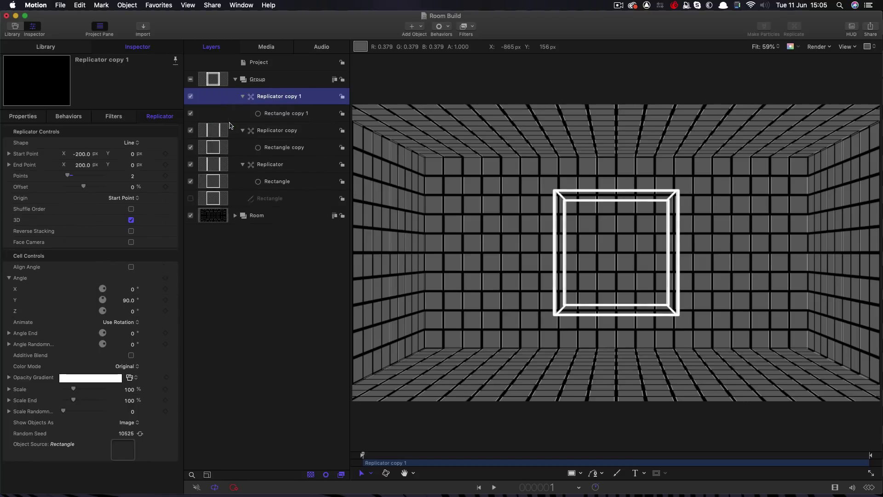
click(20, 116)
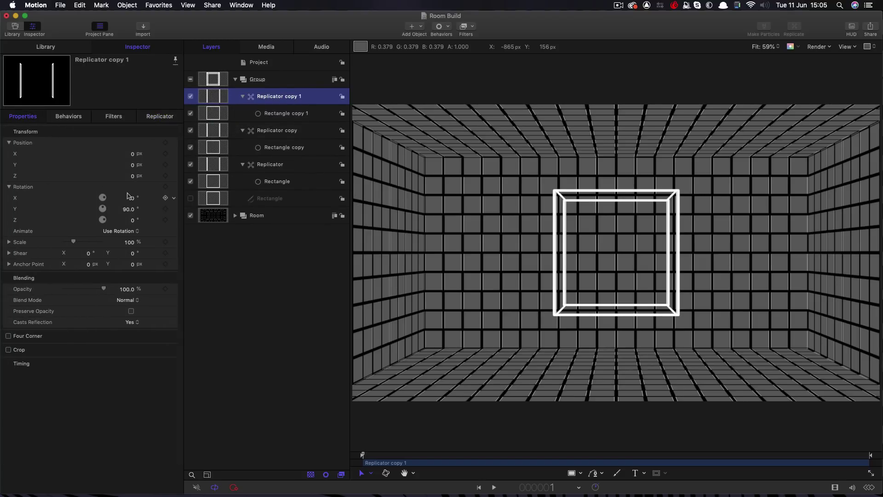
click(128, 209)
text(0)
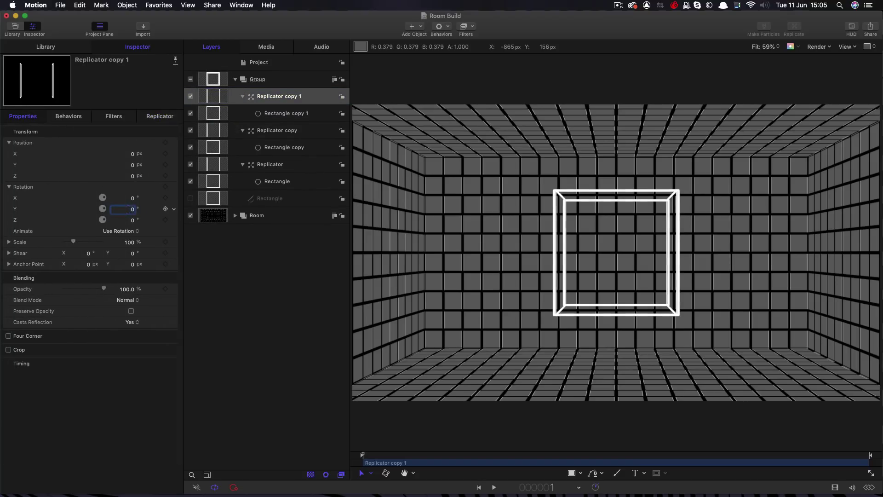
key(Tab)
key(Return)
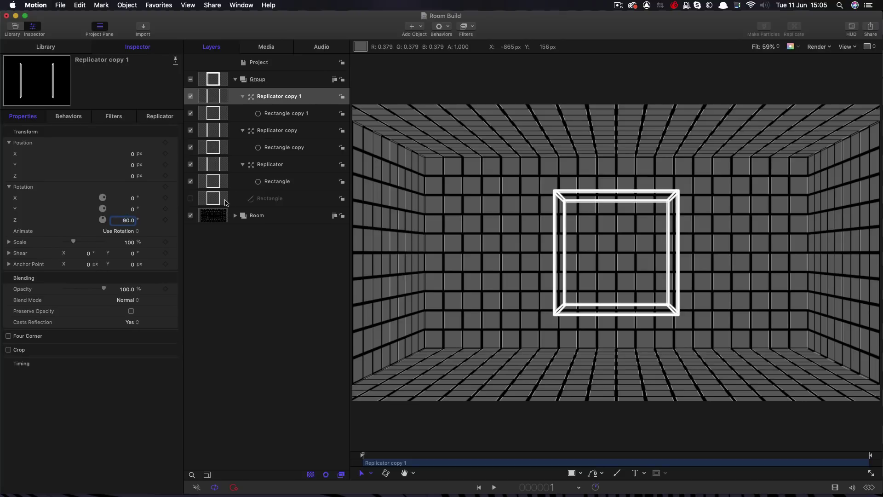
- Set the size of the source Rectangle shape that forms the cube edges to 400
key(alt+z)
click(514, 362)
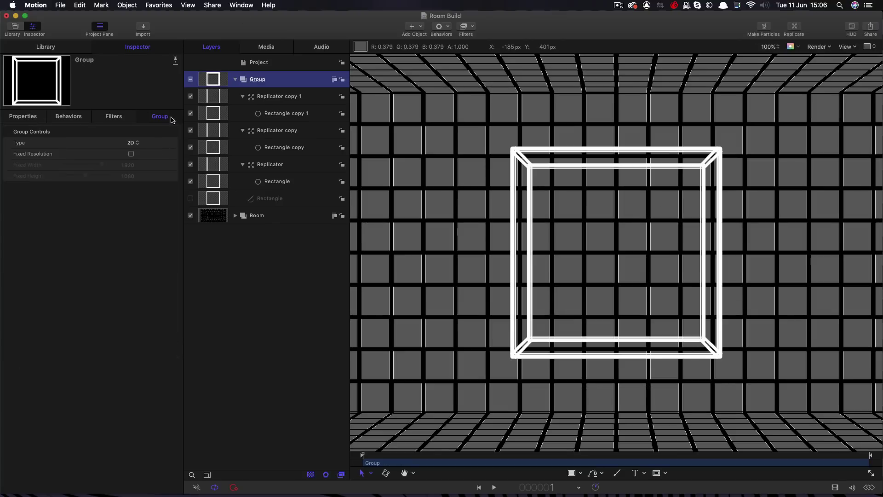
click(214, 200)
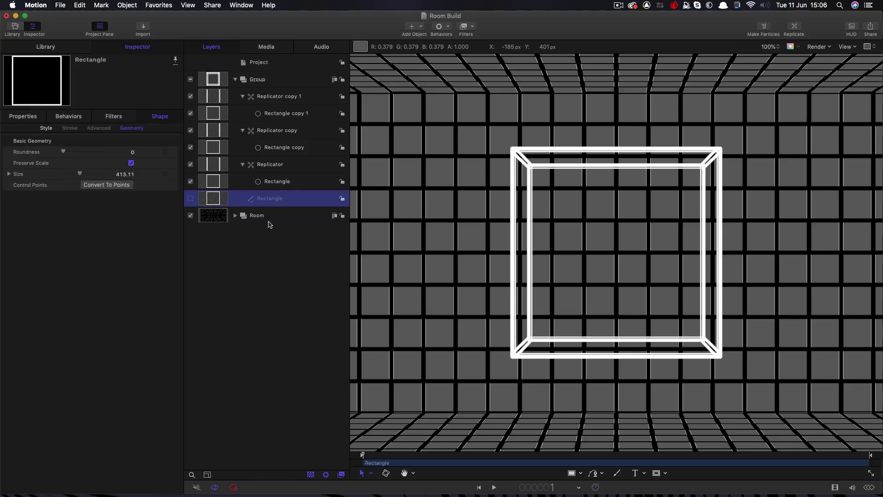
click(125, 175)
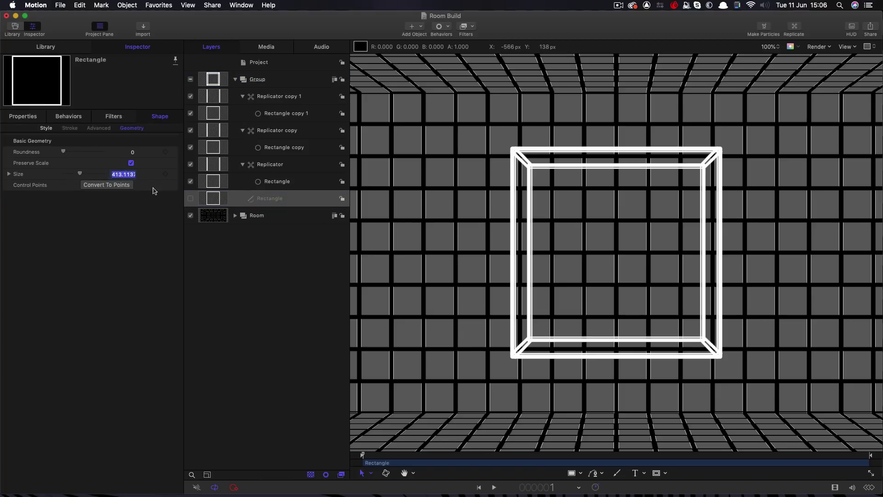
text(400)
key(Return)
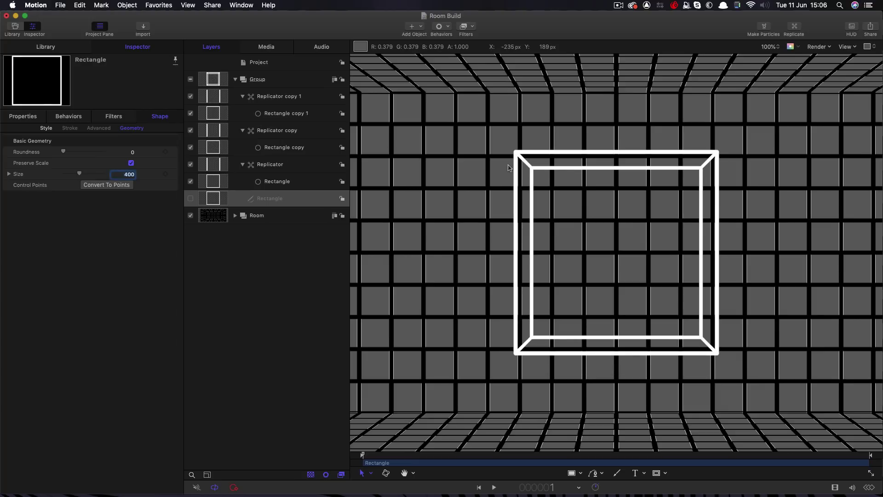
- Add a new group at the project's top level, import Ball.mov into it and play back the scene
click(235, 80)
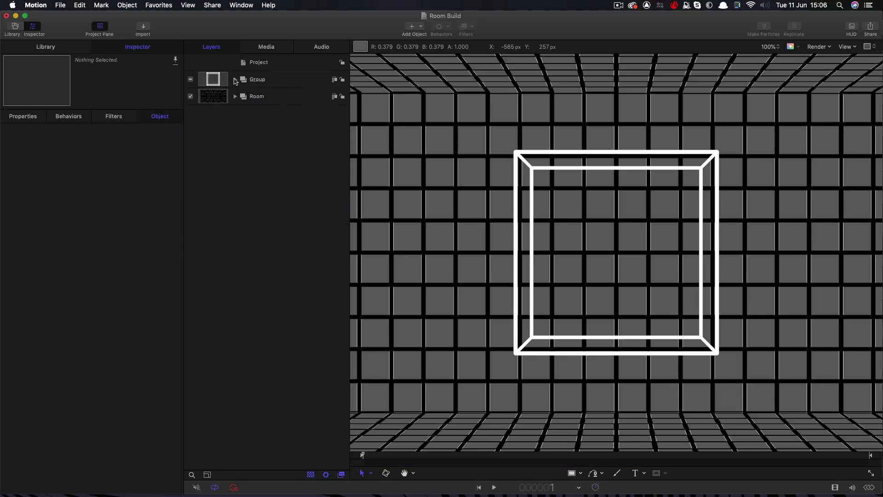
click(255, 63)
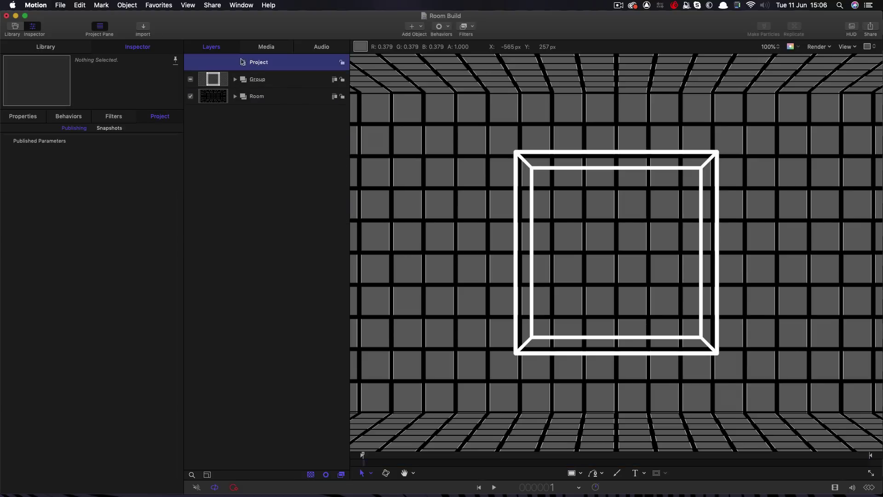
click(121, 5)
click(128, 17)
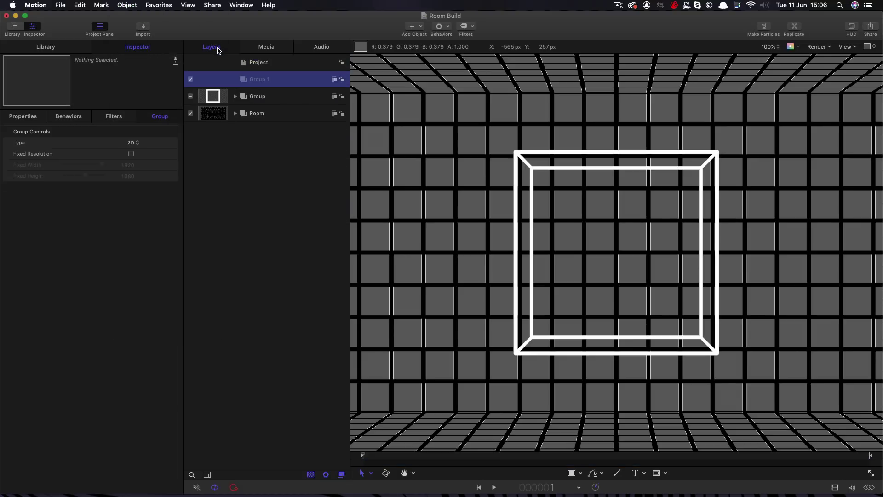
click(143, 28)
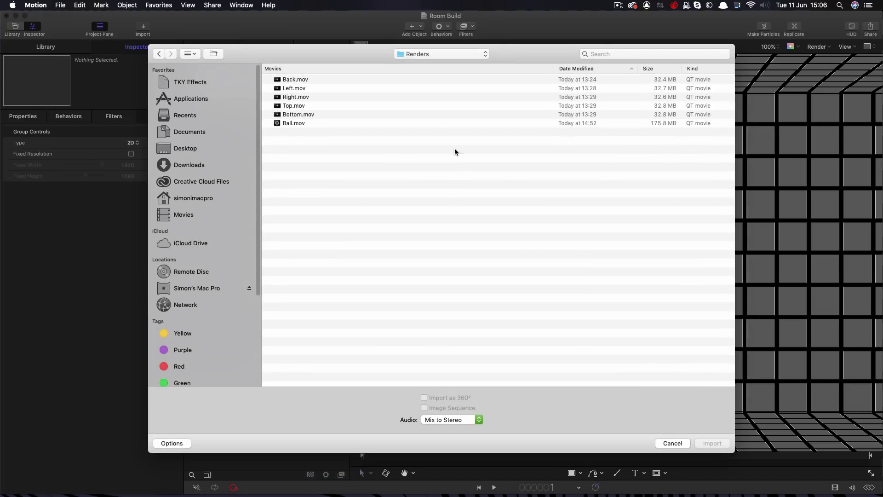
click(286, 123)
click(712, 443)
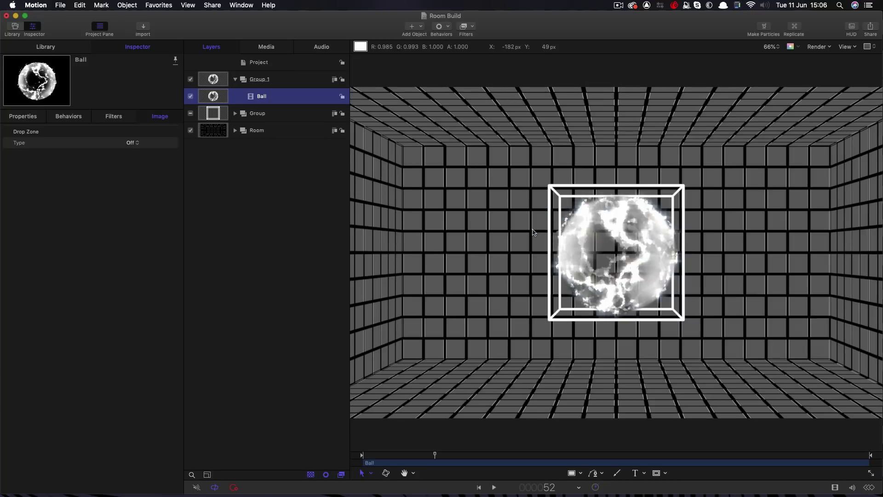
key(super+minus)
key(space)
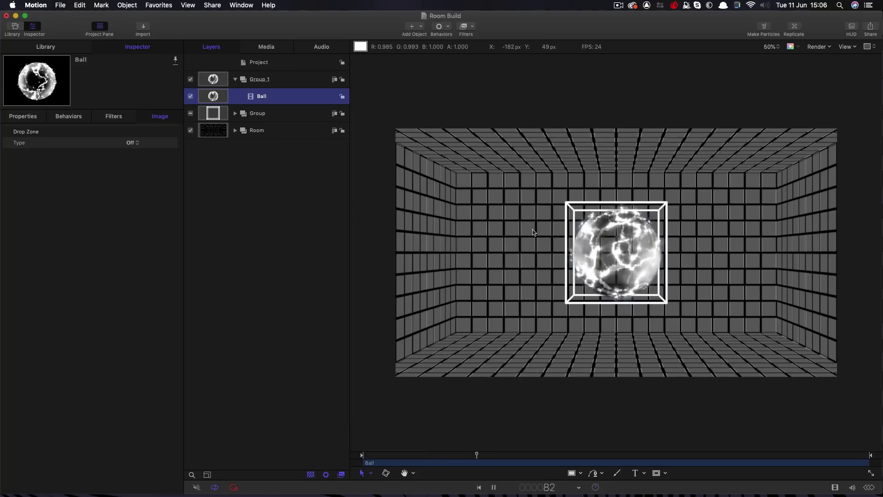
key(space)
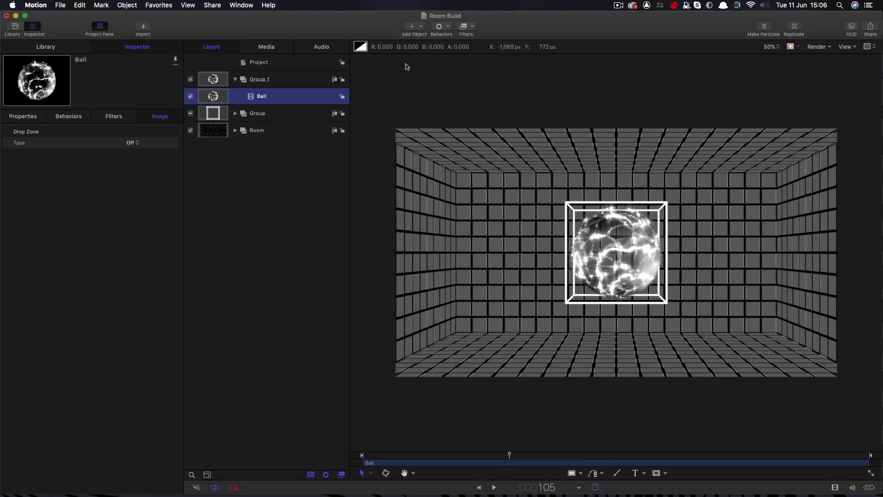
- Add a light to the scene and switch the groups to 3D
click(423, 27)
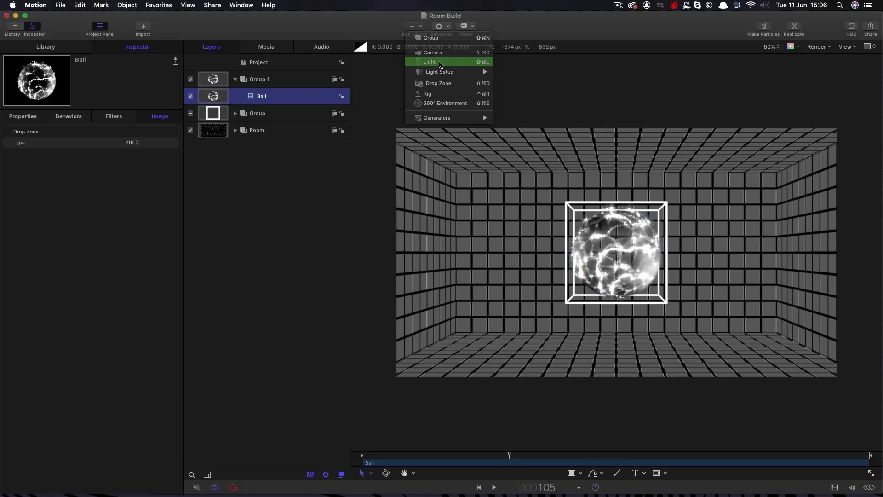
click(427, 62)
click(519, 94)
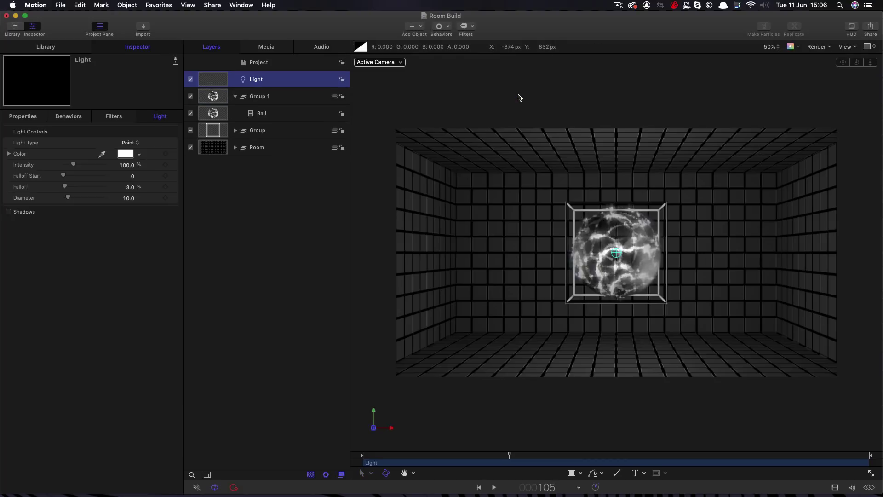
- Turn lighting Shading off for both the wireframe cube's group and the energy ball's group
click(216, 97)
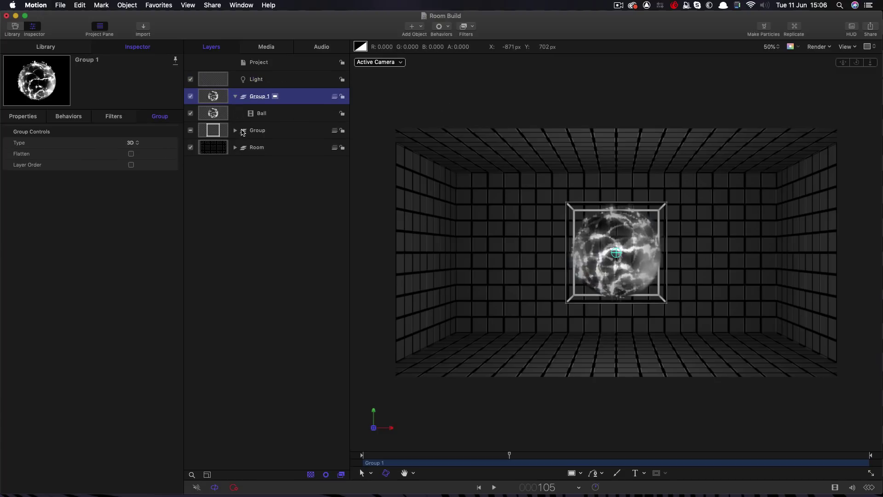
click(210, 132)
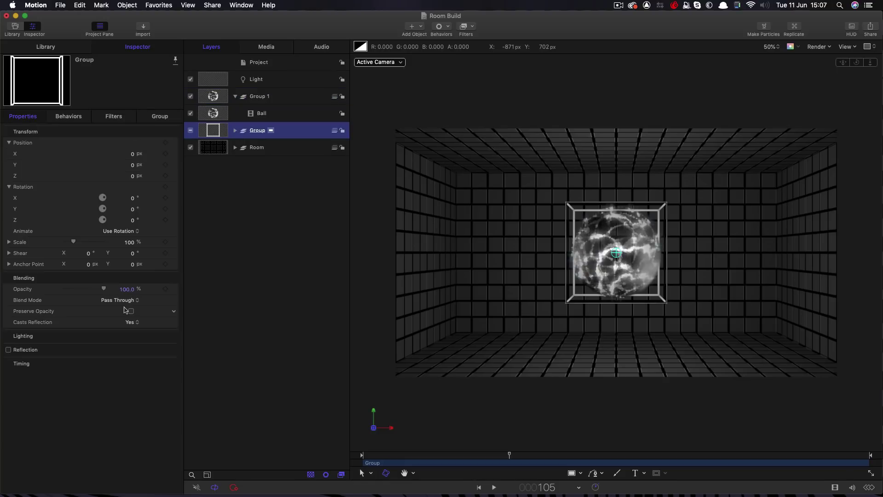
click(27, 116)
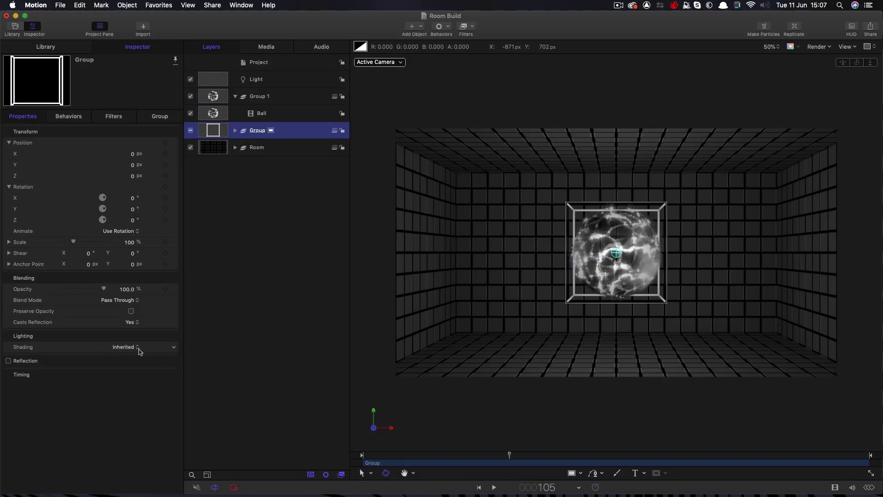
click(122, 348)
click(121, 364)
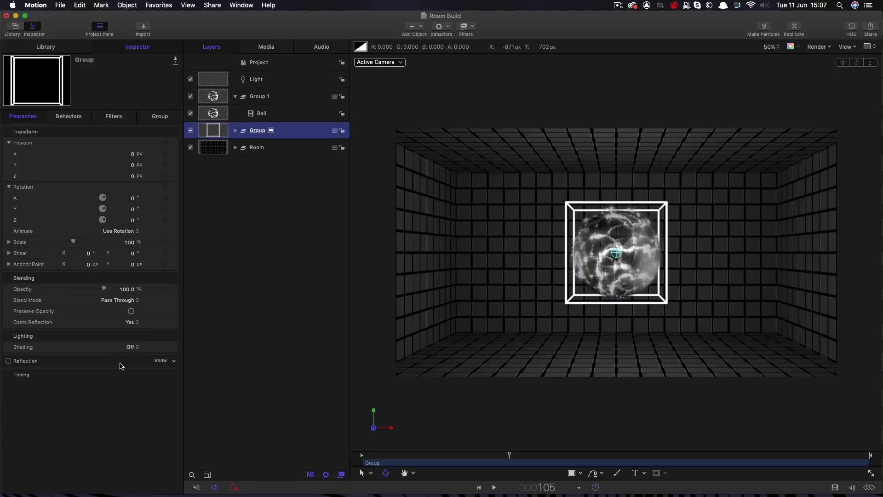
key(Up)
key(Up)
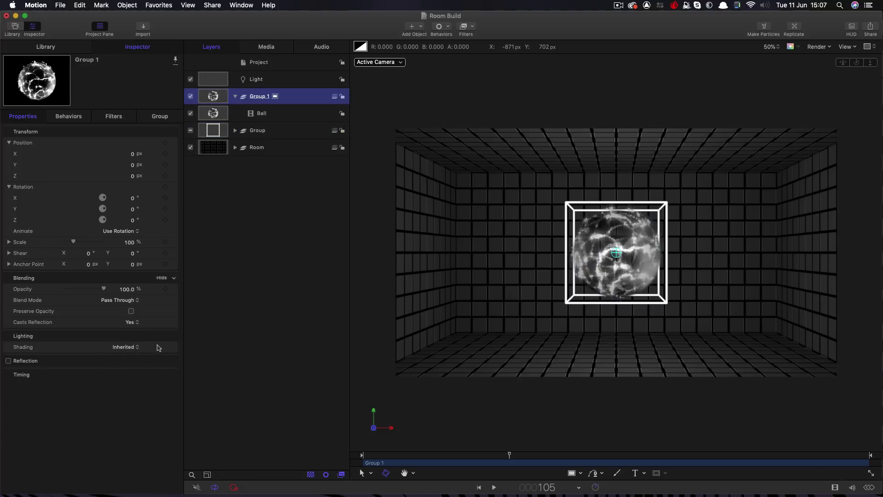
click(124, 346)
click(124, 365)
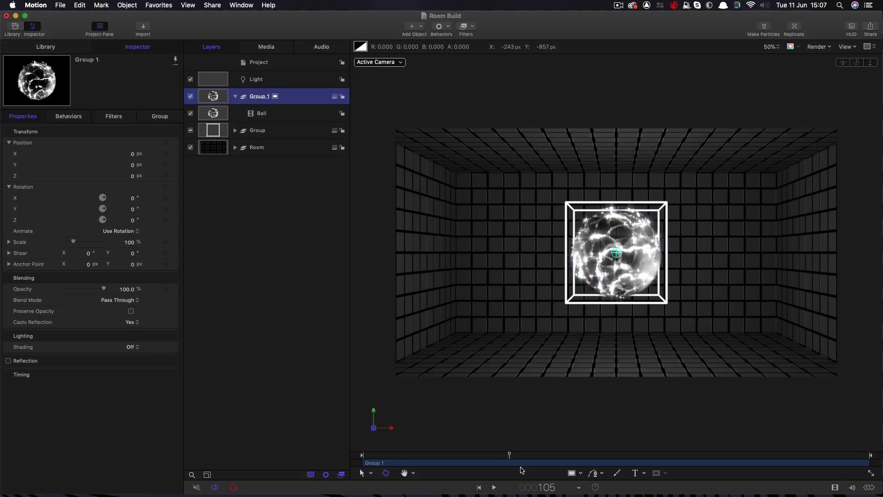
- Tint the light's color to a pale bluish violet
click(223, 80)
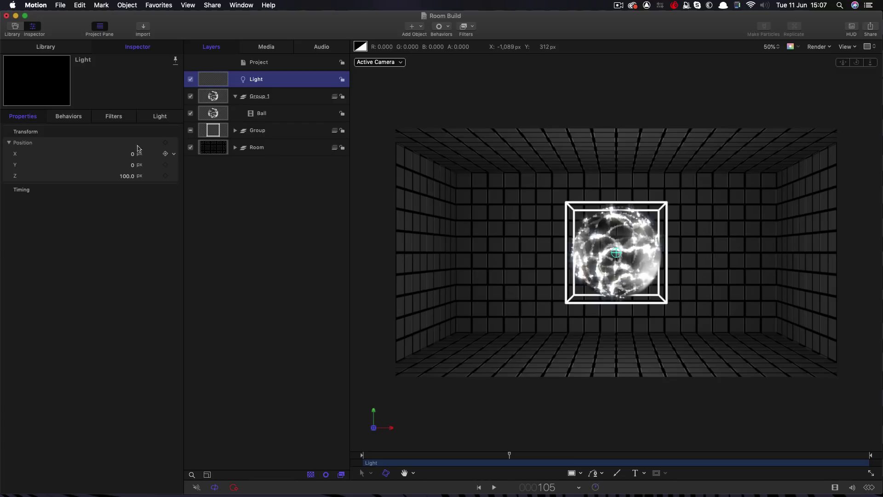
click(160, 118)
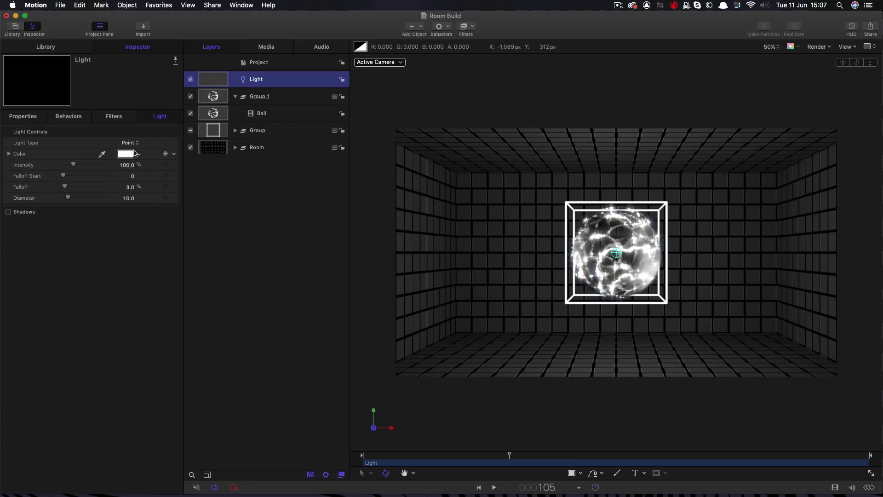
click(129, 155)
drag(463, 239, 459, 247)
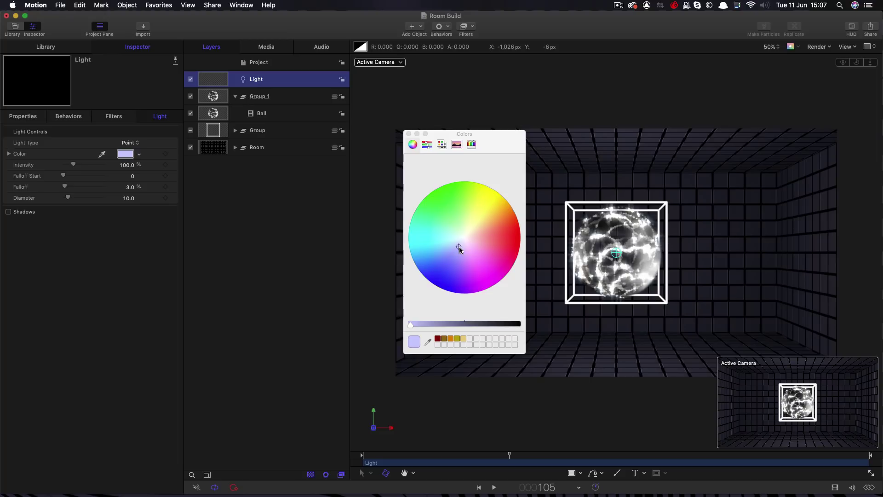
click(409, 134)
- Add a camera to the scene and apply the Sweep camera behavior to it
click(419, 26)
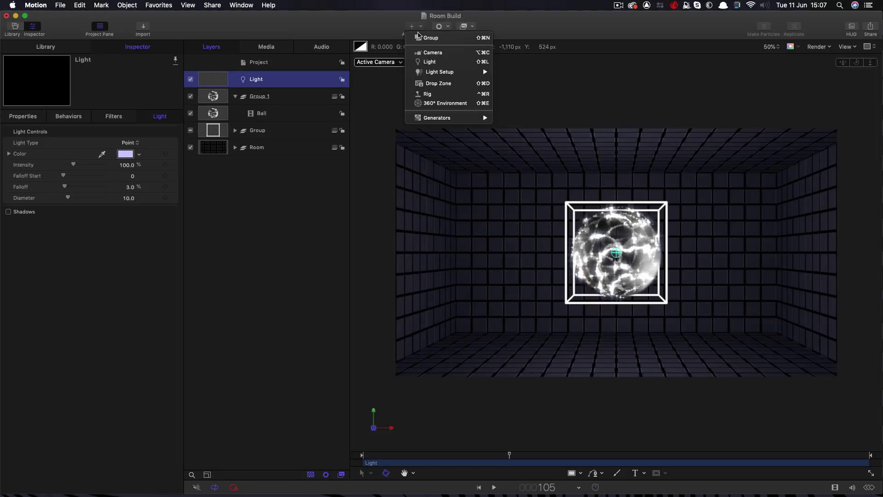
click(420, 53)
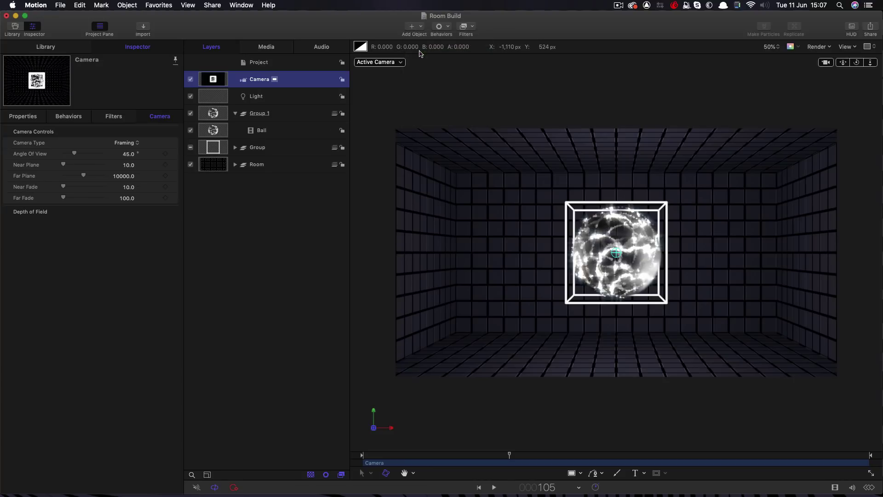
key(F1)
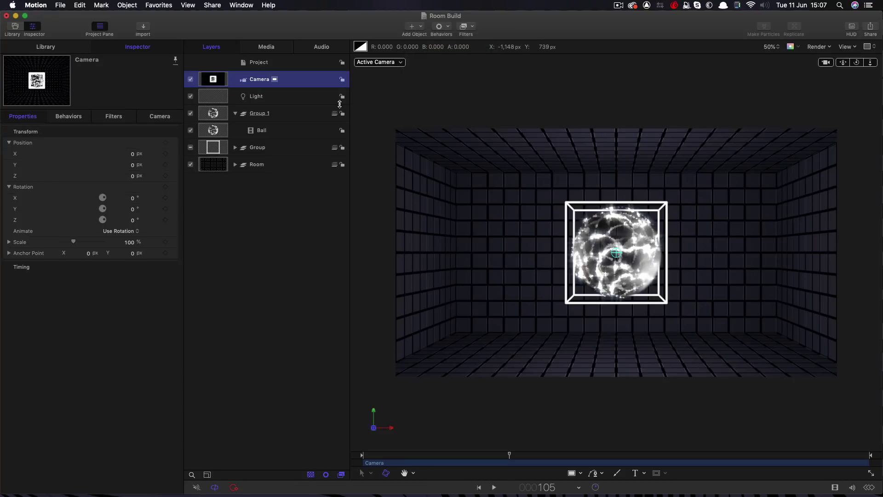
click(448, 26)
mouse_move(449, 52)
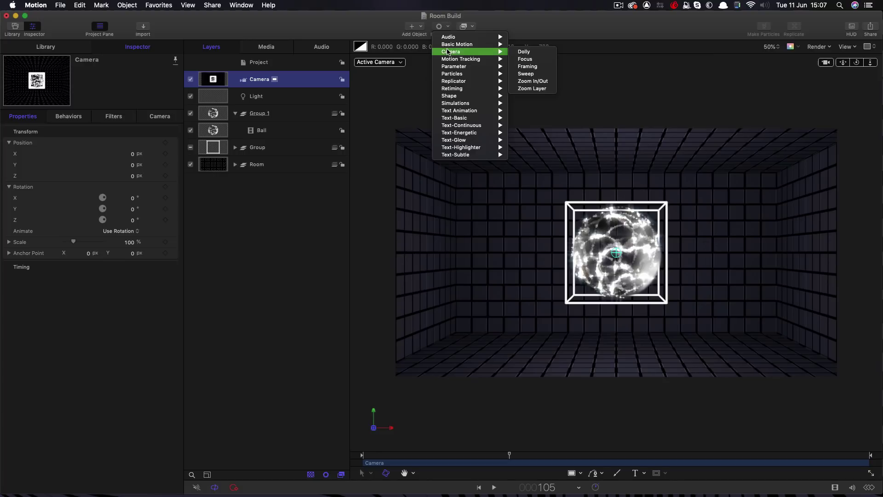
click(528, 74)
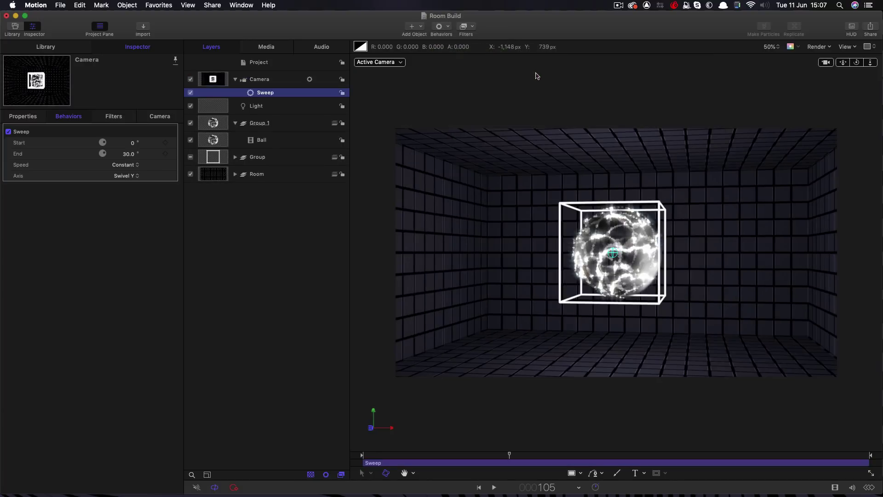
- Set the Sweep behavior's Start angle to -30° and play back the camera move
click(134, 143)
text(30)
key(Return)
key(space)
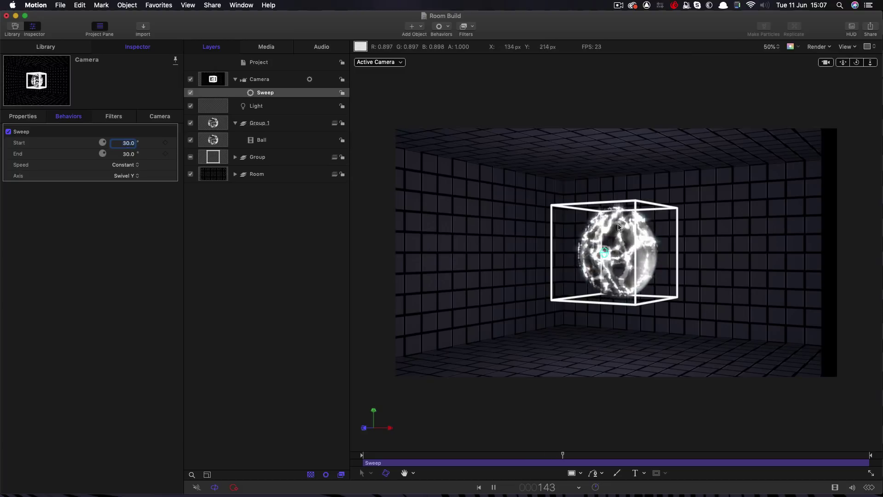
text(-30)
key(Return)
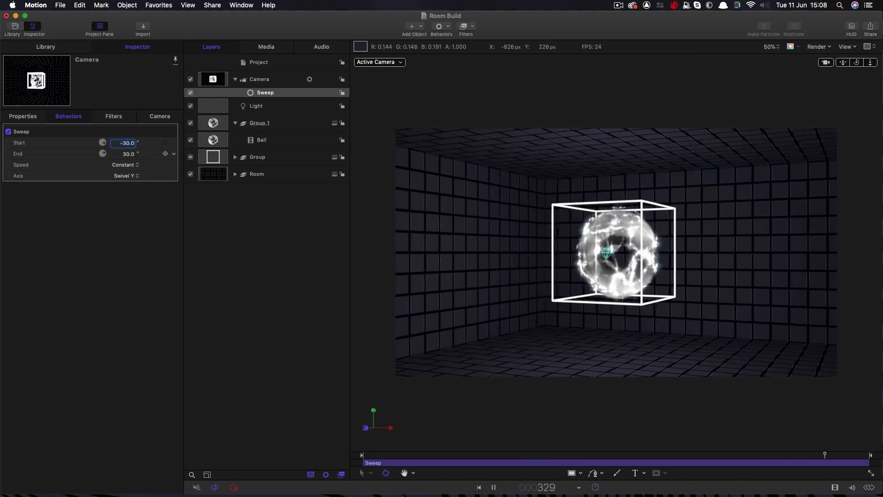
key(space)
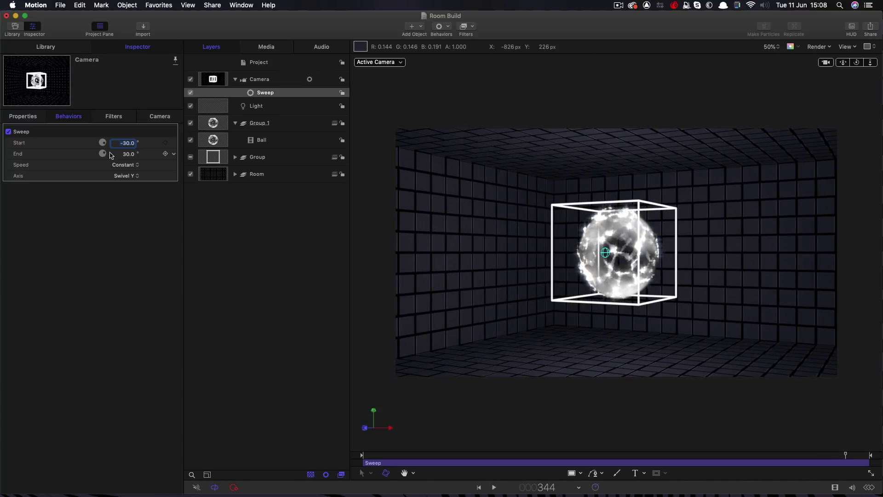
- Apply a Point At behavior to the Ball layer, targeting the Camera with Transition at 0%, and play back the result
click(213, 141)
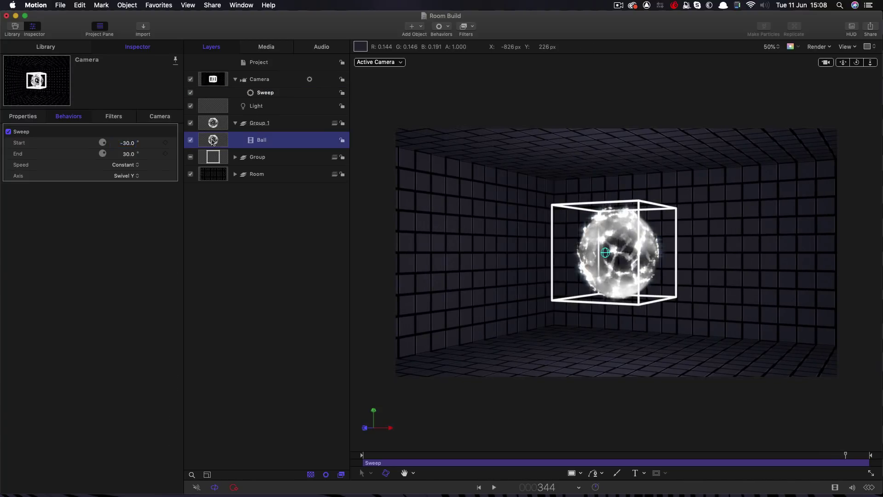
click(449, 26)
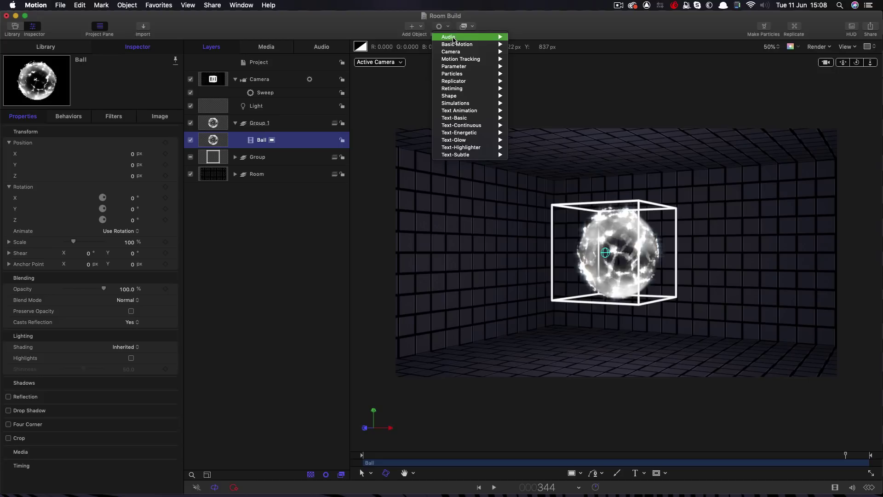
mouse_move(492, 44)
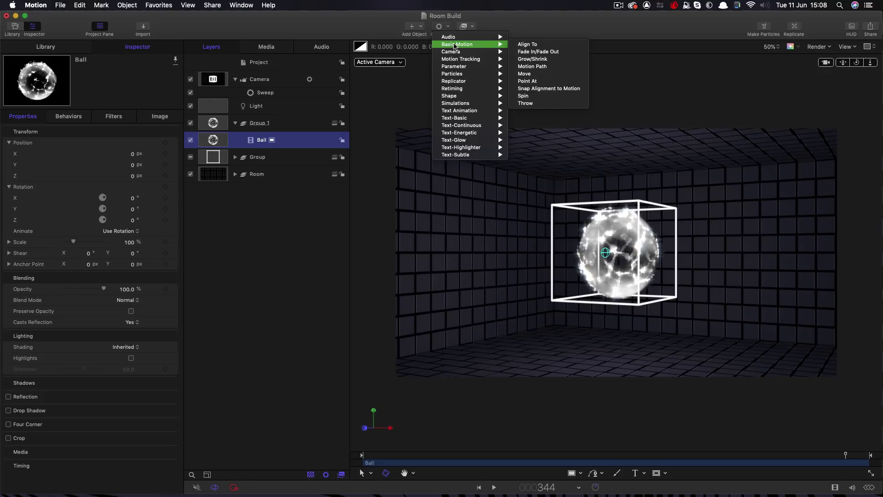
click(555, 81)
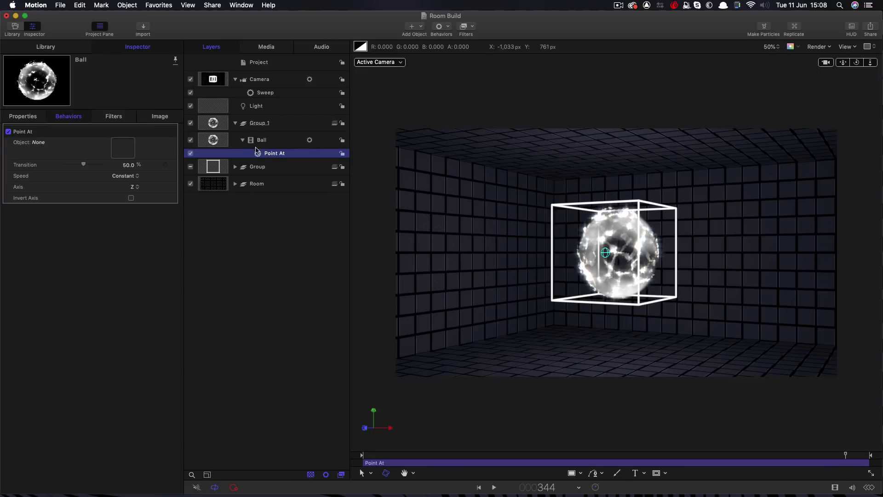
drag(217, 79, 123, 145)
key(space)
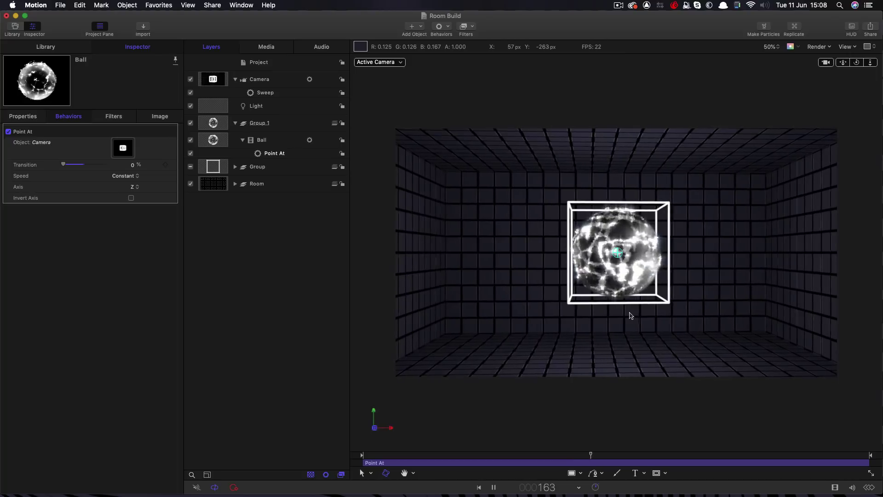
key(space)
- Duplicate the Ball layer and set the copy's X position to 500 px
click(212, 123)
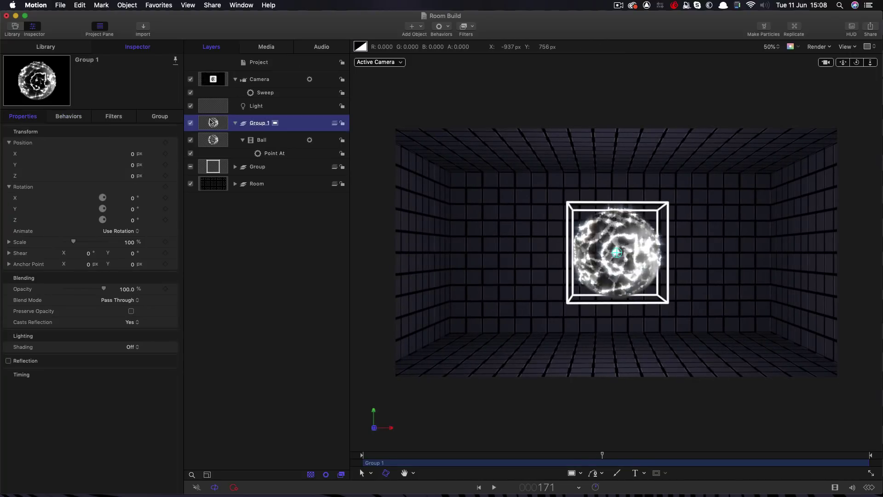
click(211, 140)
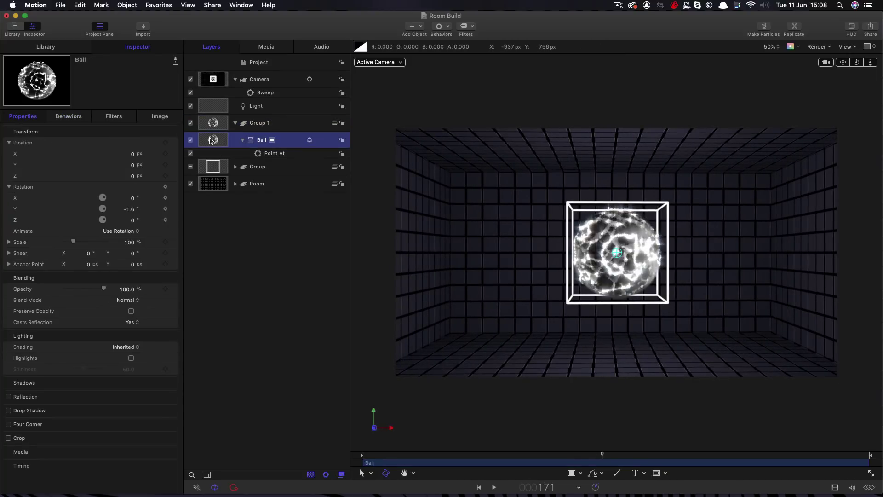
right_click(212, 141)
click(227, 169)
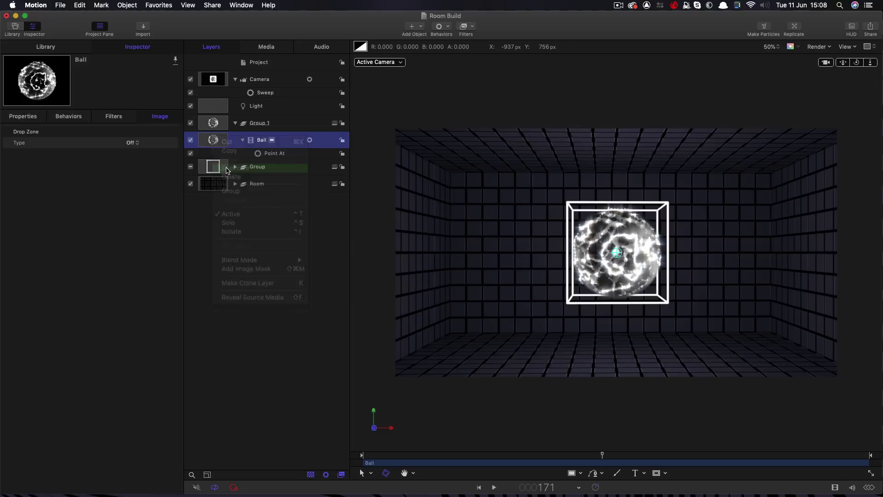
click(24, 117)
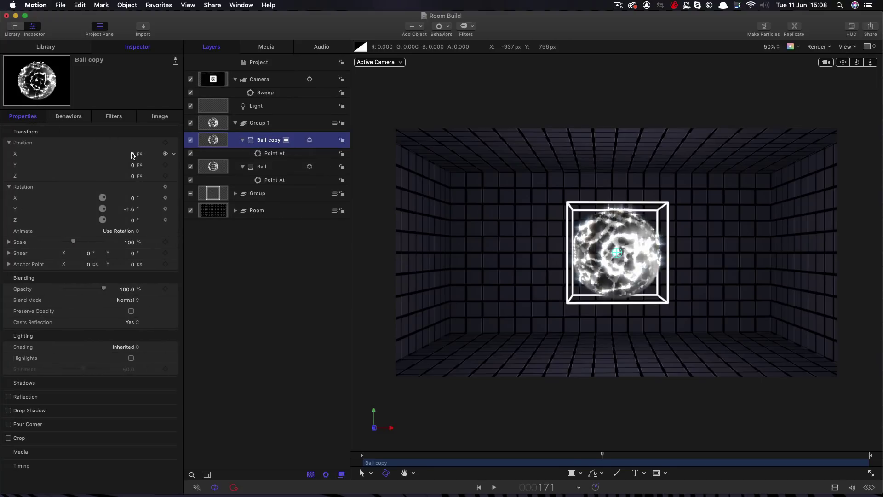
click(132, 153)
text(500)
key(Return)
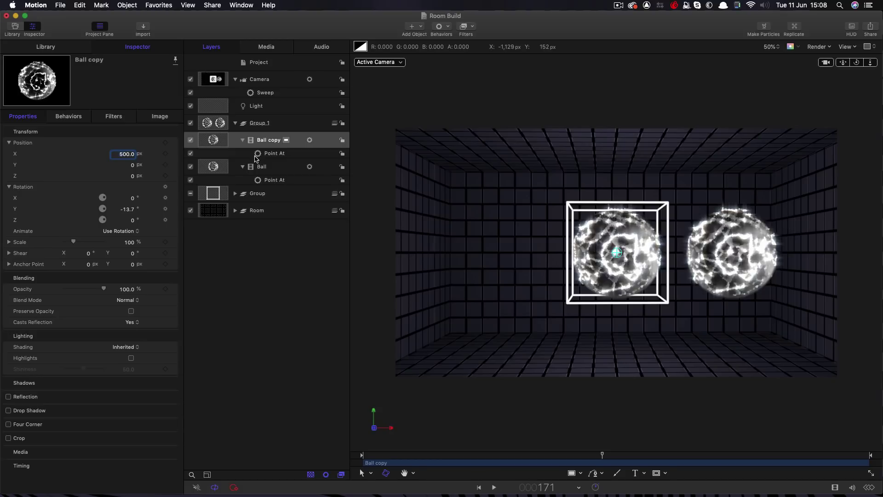
- Set the scale of the Ball copy to 30%
click(129, 243)
text(30)
key(Return)
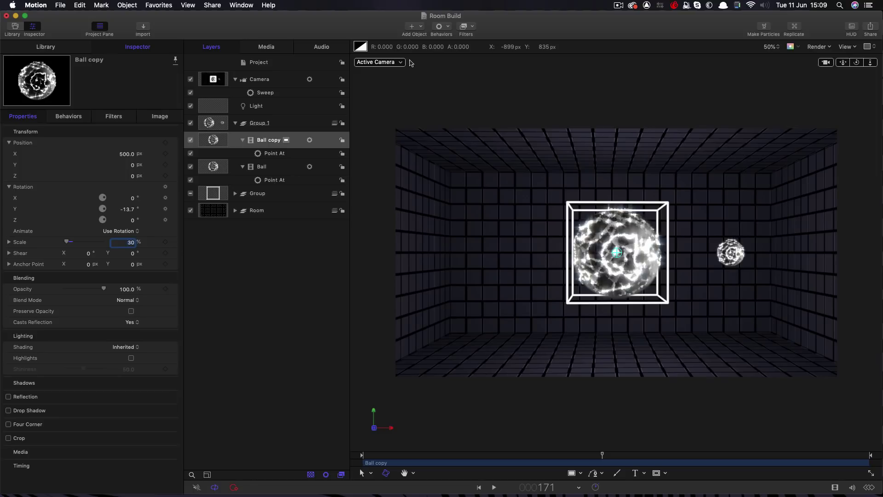
- Apply the Orbit Around simulation behavior to the Ball copy with the original Ball as its object
click(446, 26)
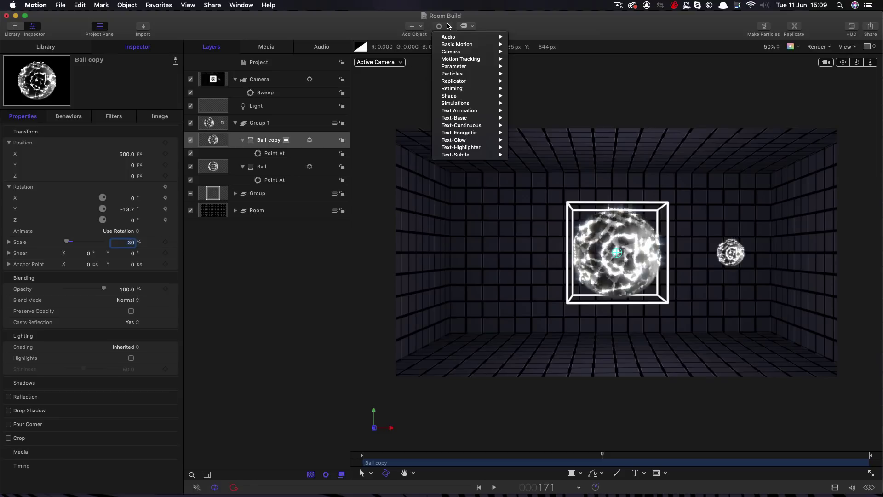
mouse_move(462, 105)
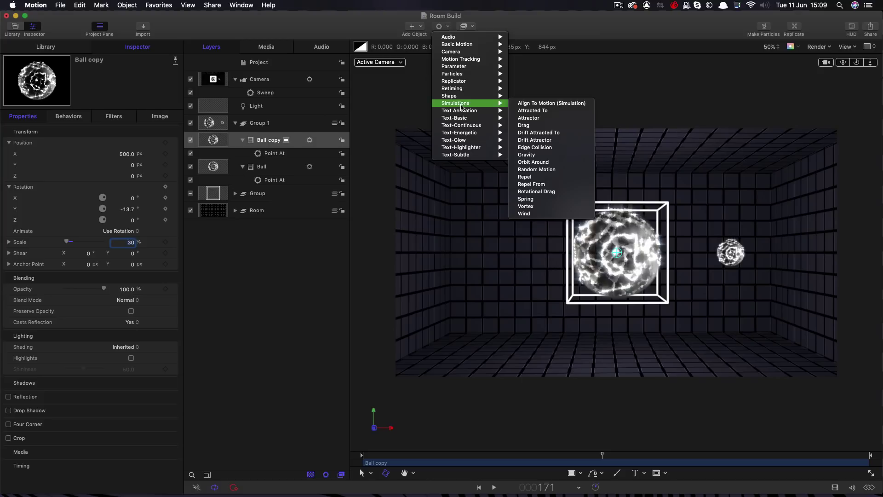
click(537, 162)
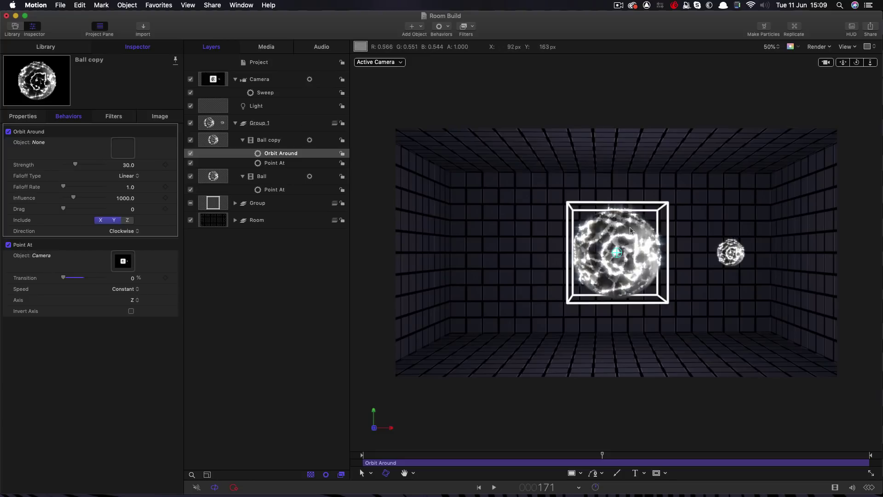
drag(212, 179, 123, 147)
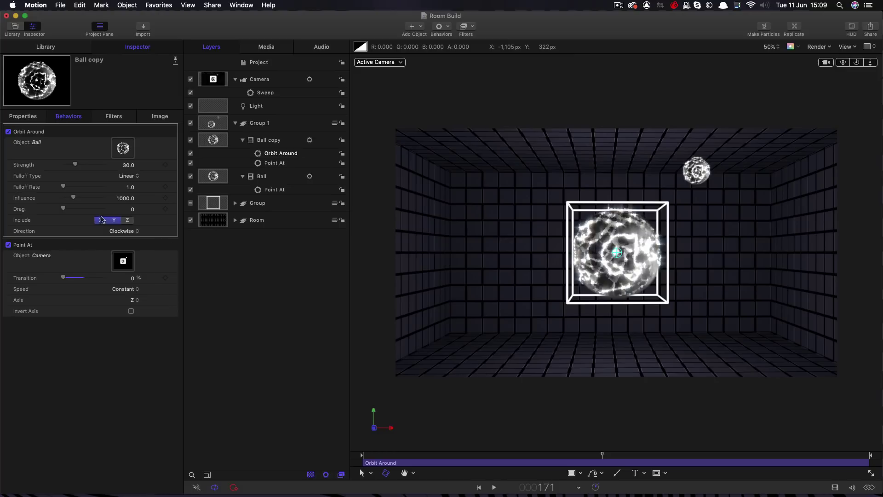
- Restrict the Orbit Around behavior to the X and Z axes by excluding Y and including Z, and play back the orbit
click(114, 221)
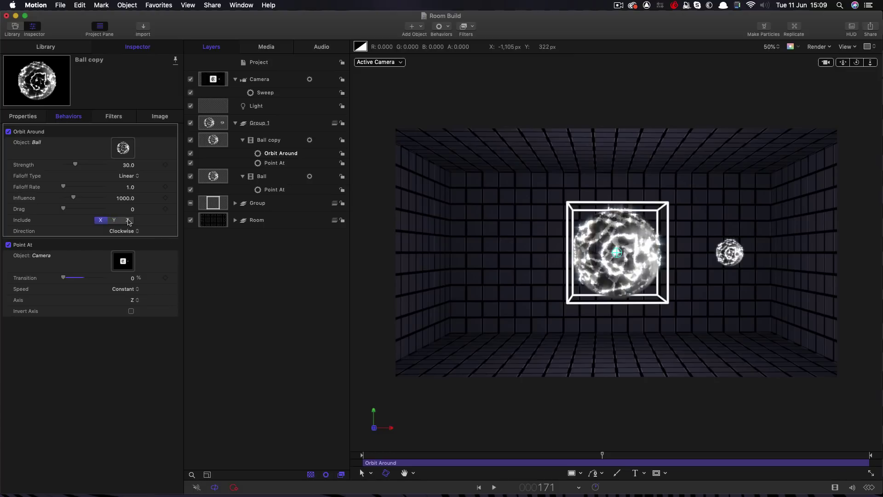
click(129, 221)
key(space)
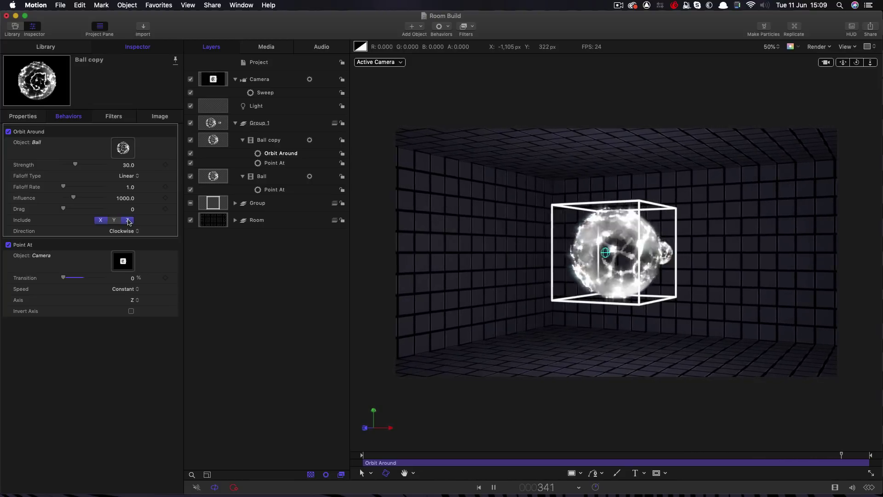
key(space)
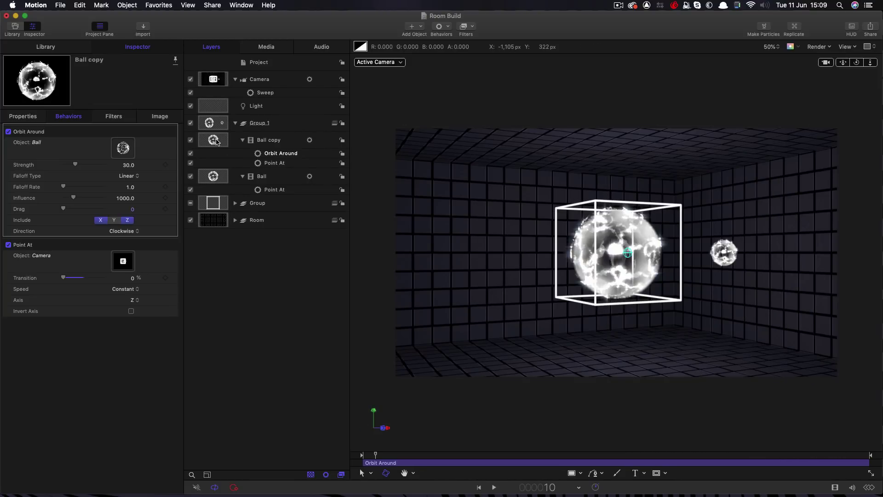
- Rename the original ball layer as Ball Large and its copy as Ball Smaller
click(263, 180)
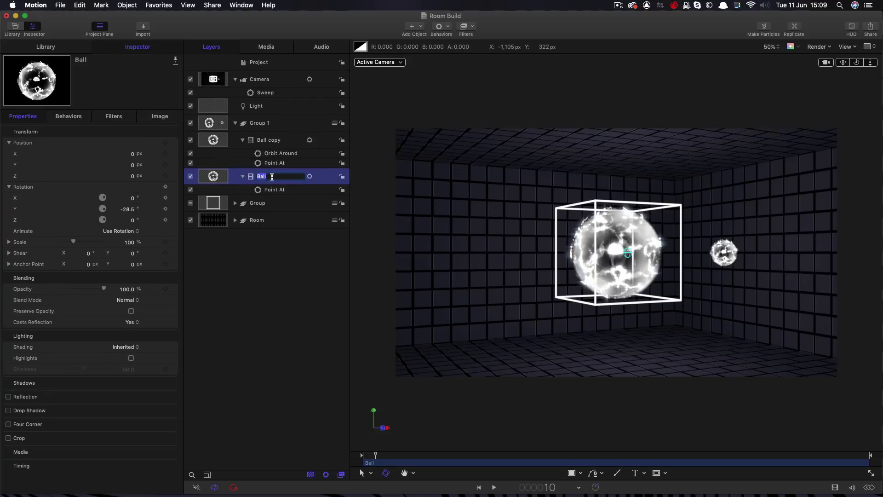
click(271, 177)
text(Large)
key(Return)
click(276, 140)
double_click(276, 140)
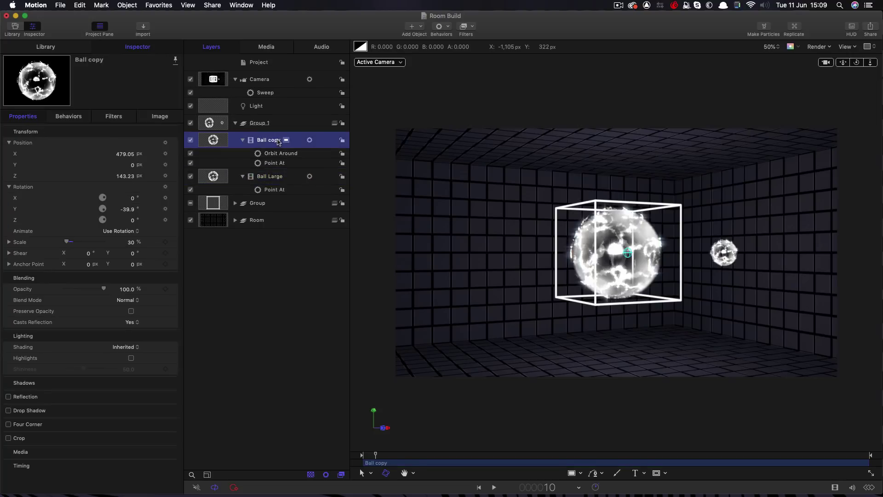
text(Smaller)
key(Return)
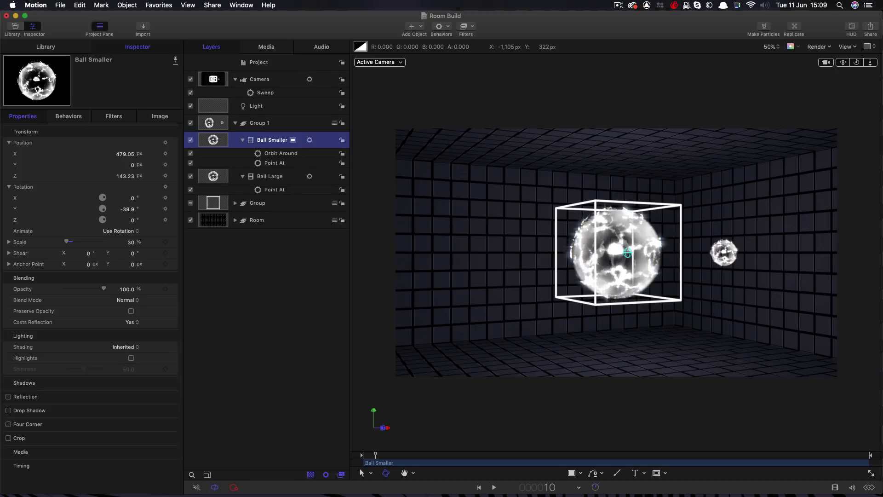
- Add a Levels color filter to the Ball Large layer
click(214, 177)
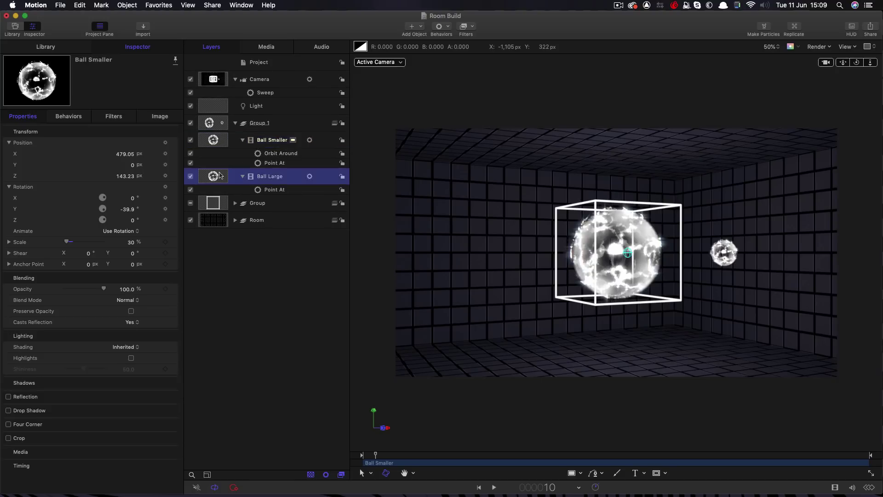
click(472, 26)
mouse_move(473, 60)
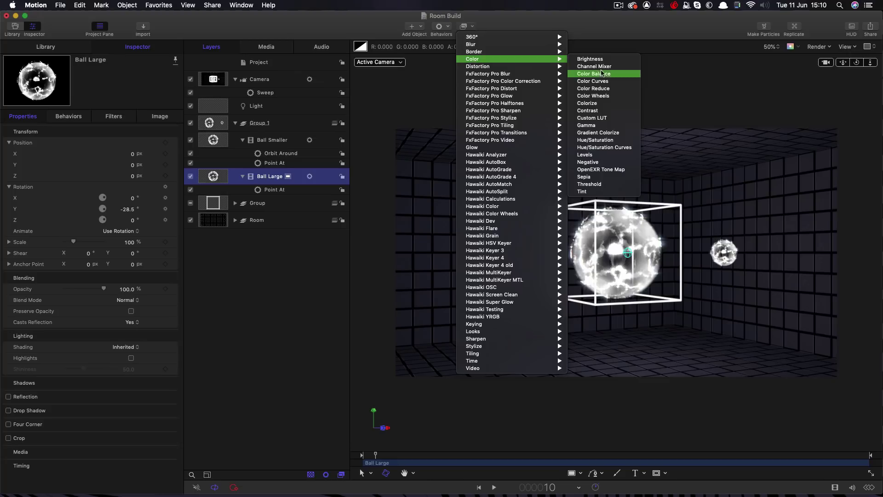
click(586, 155)
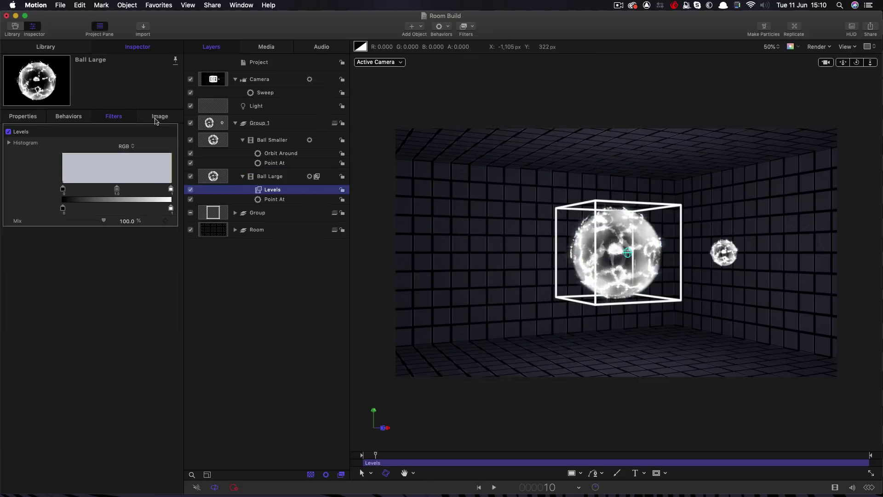
- In Ball Large's Levels filter, lower the red channel's output white to 0.33 and slightly lower the green channel's output white
click(125, 147)
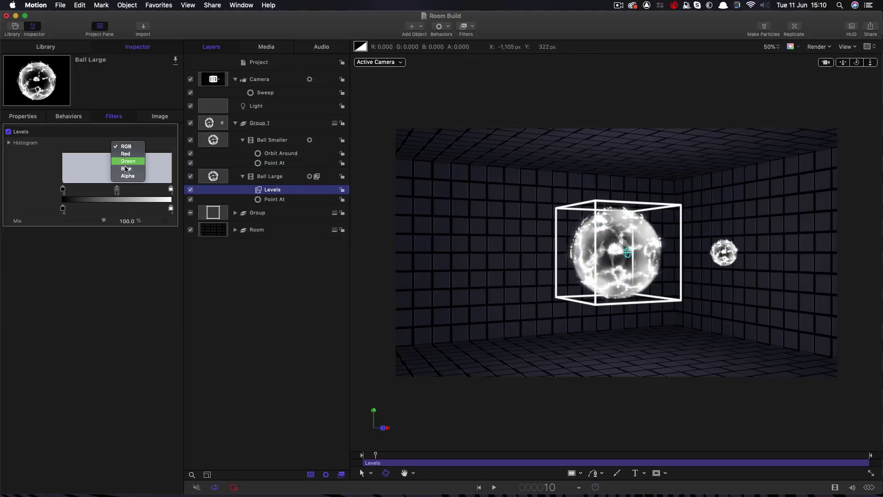
click(127, 154)
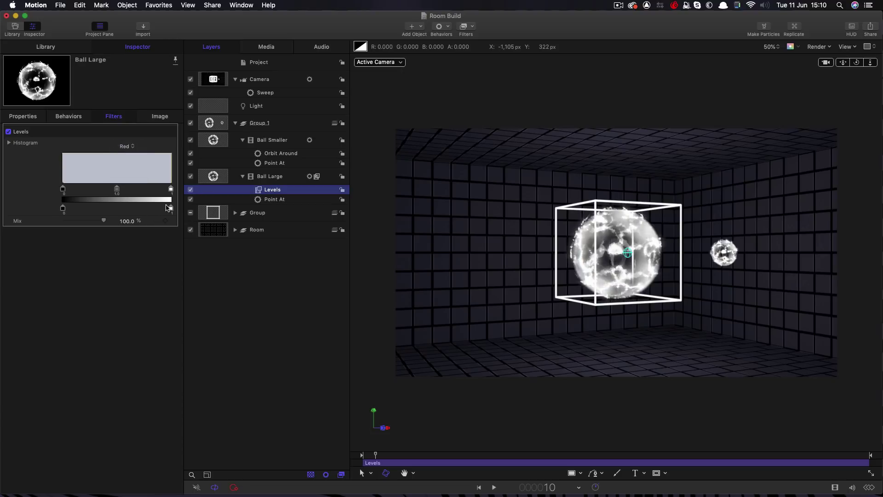
drag(170, 210, 98, 210)
click(127, 146)
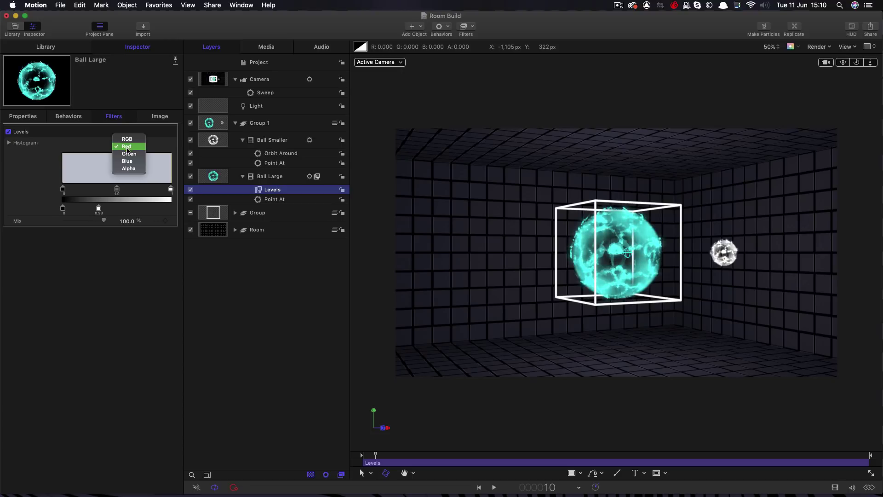
click(127, 155)
mouse_move(171, 210)
mouse_down()
mouse_move(141, 211)
mouse_move(159, 210)
mouse_up()
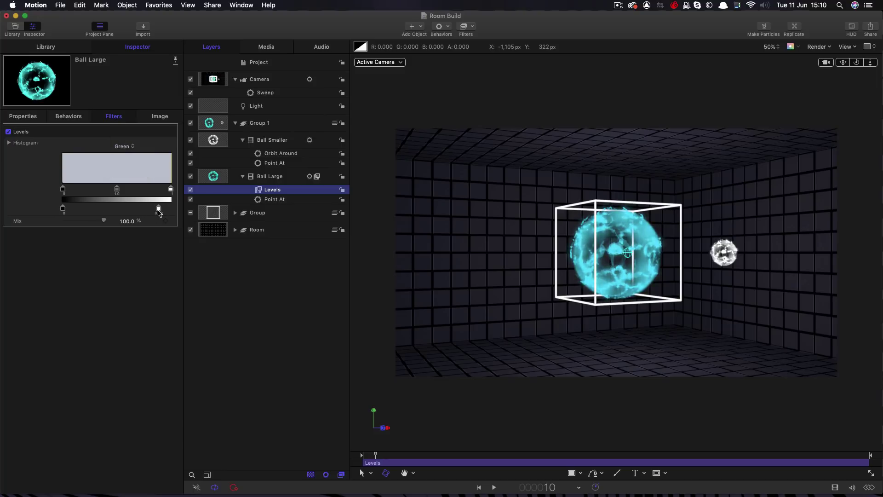
- Lower the combined RGB input white point of Ball Large's Levels filter to 0.87
click(124, 145)
key(Return)
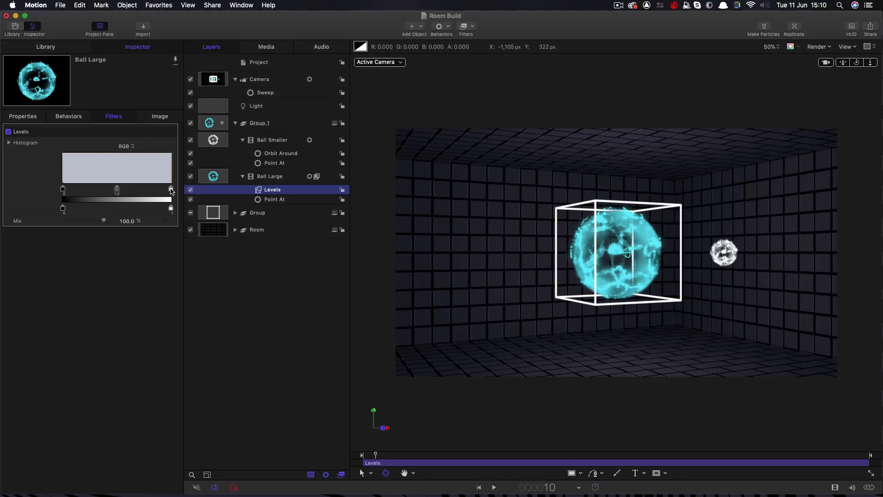
drag(167, 187, 157, 192)
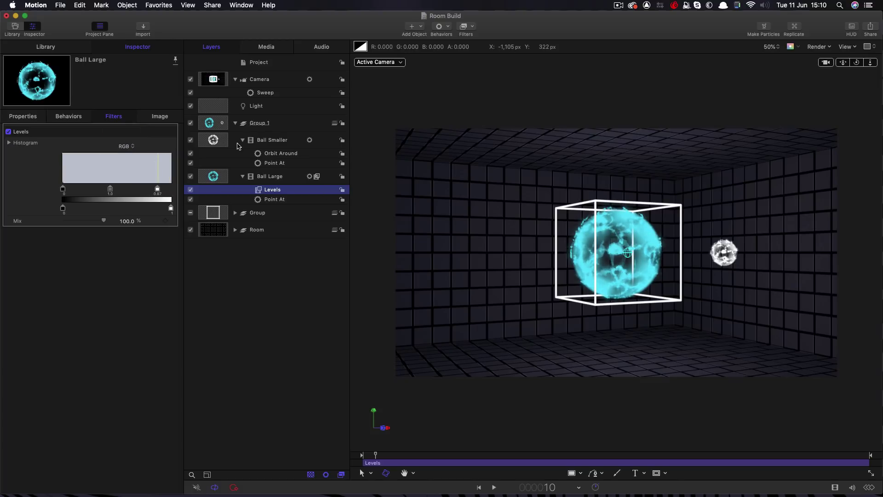
- Add a Levels filter to Ball Smaller and lower its blue channel's output white to 0.84
click(213, 141)
click(472, 27)
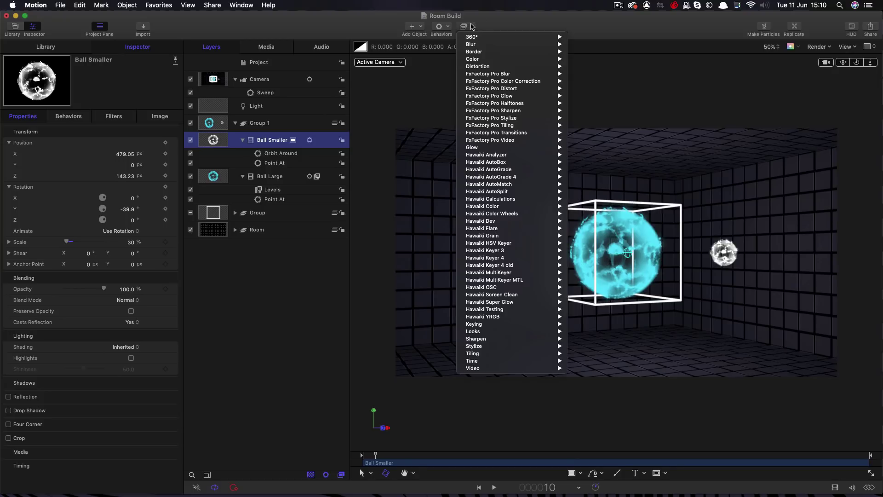
mouse_move(475, 61)
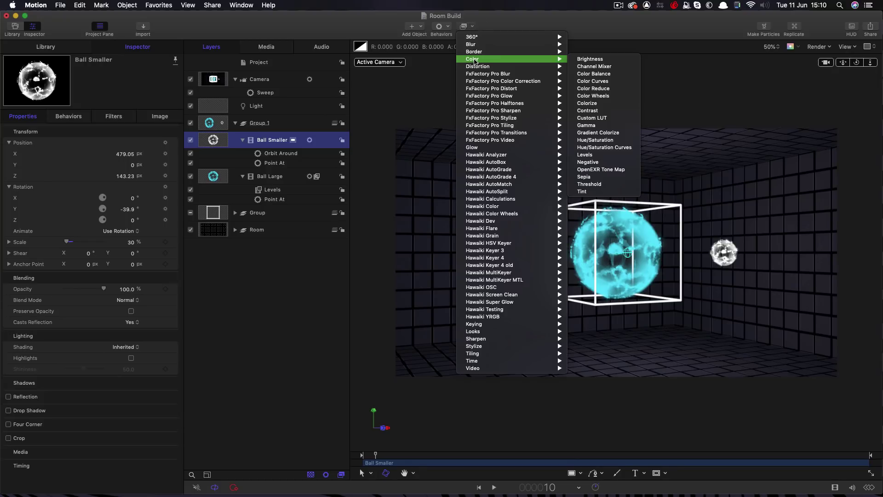
click(585, 154)
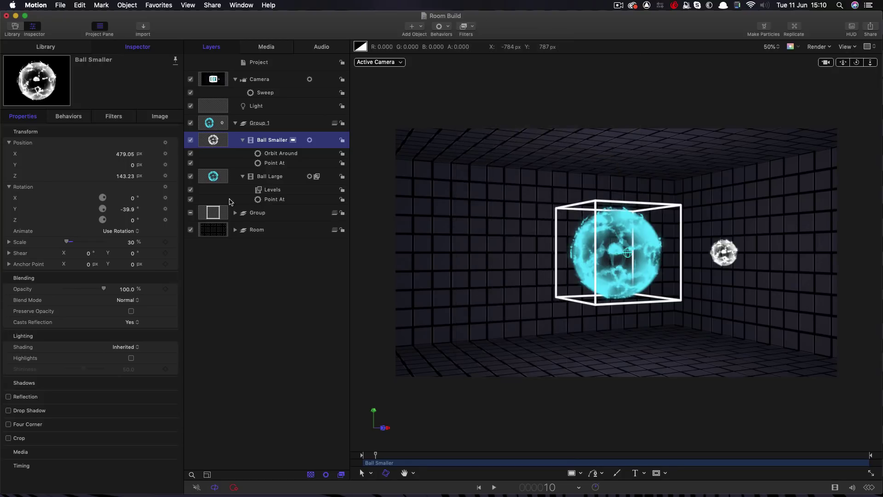
click(127, 147)
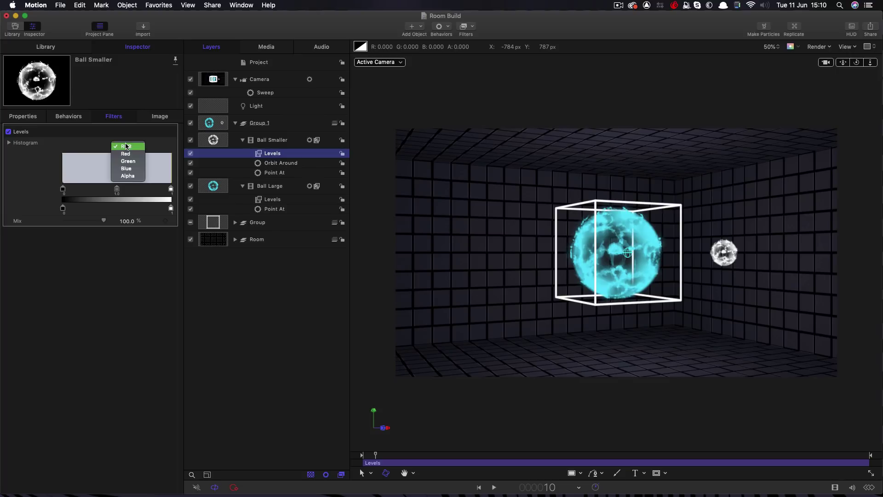
click(131, 170)
mouse_move(171, 211)
mouse_down()
mouse_move(147, 211)
mouse_move(154, 211)
mouse_up()
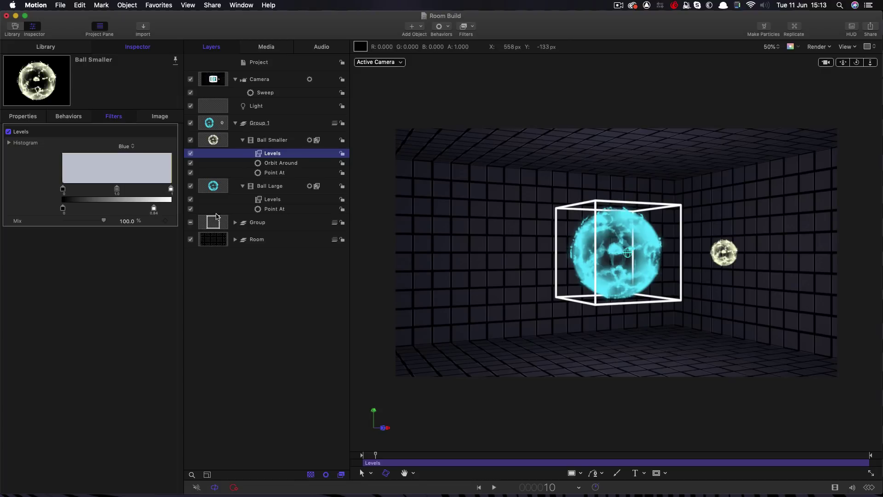
- Expand the cube's group, named Group, and add a Rate parameter behavior to its overall rotation
click(217, 223)
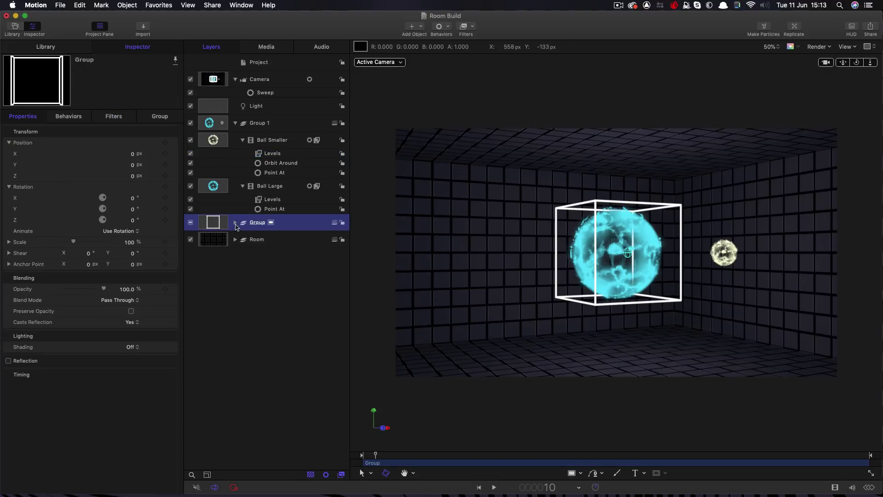
click(235, 223)
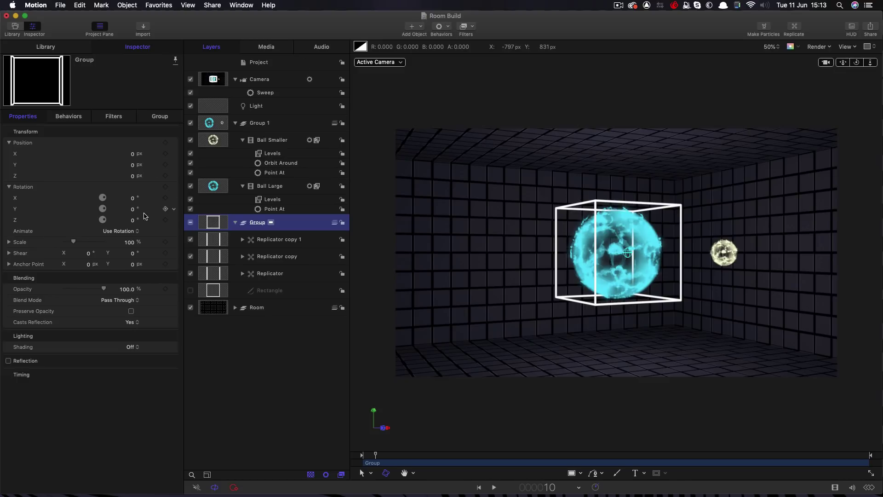
click(173, 186)
mouse_move(195, 274)
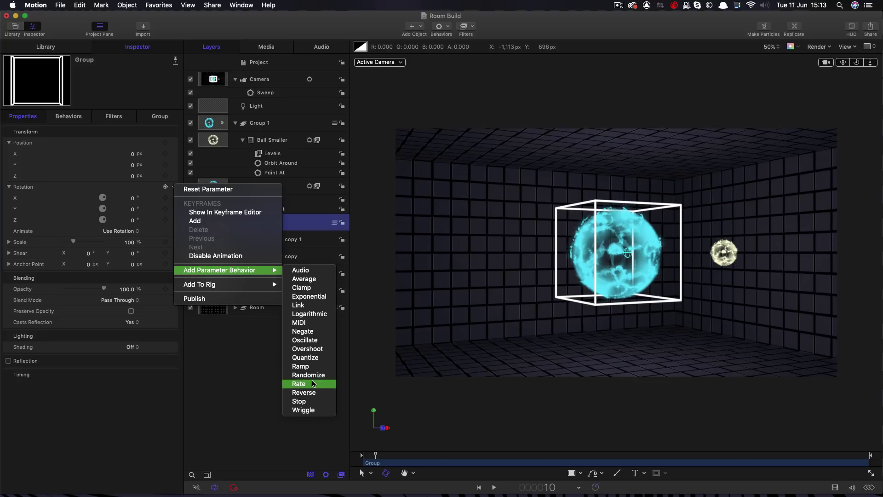
click(299, 384)
- Check the rotation targets that the Rate behavior can be applied to under the Transform properties
click(168, 176)
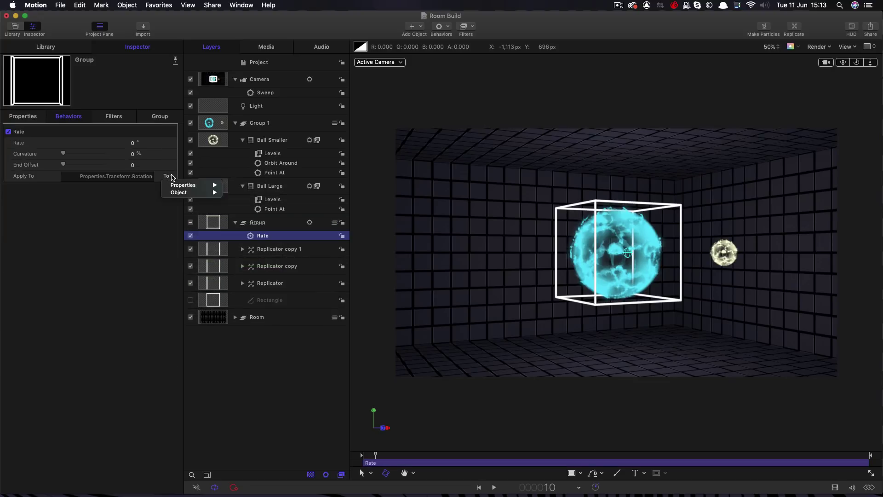
mouse_move(187, 185)
mouse_move(251, 185)
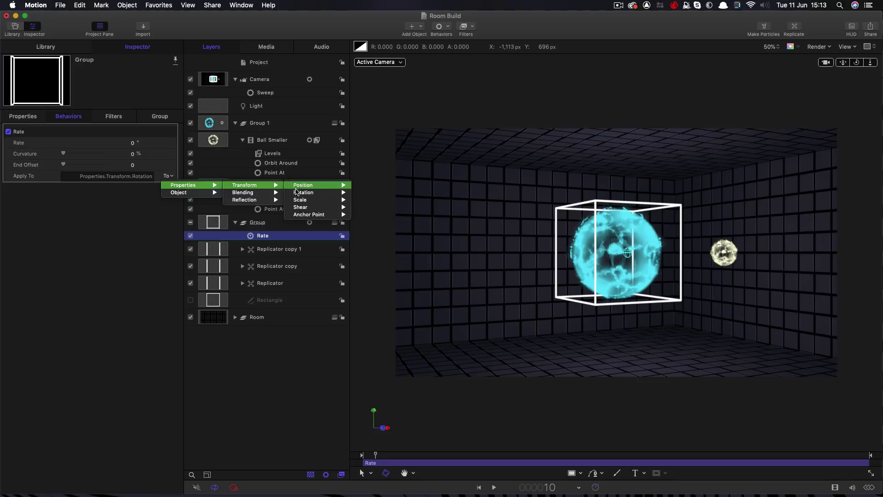
mouse_move(308, 193)
click(365, 192)
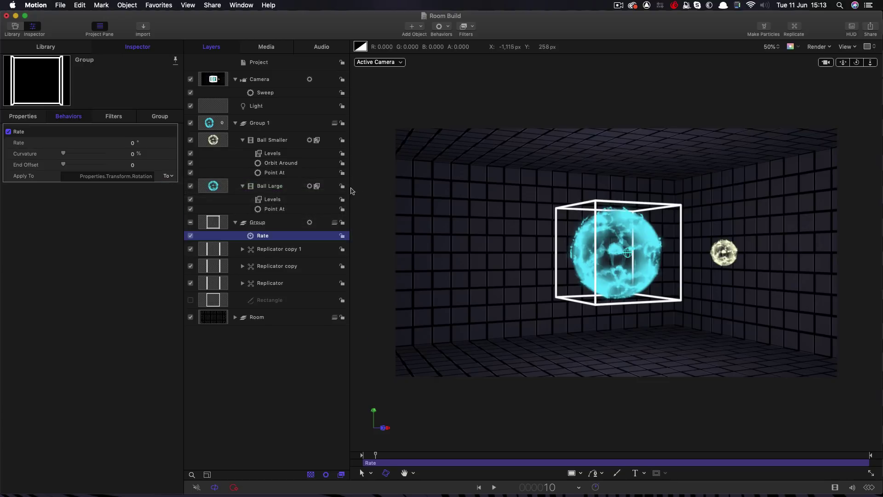
- Set the Rate behavior to 10° and play the animation to preview the spinning cube
click(132, 142)
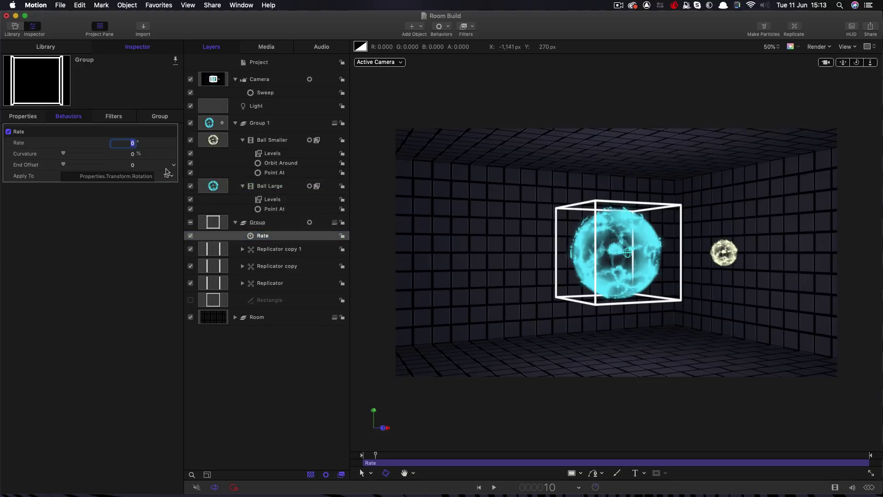
text(10)
key(Return)
key(space)
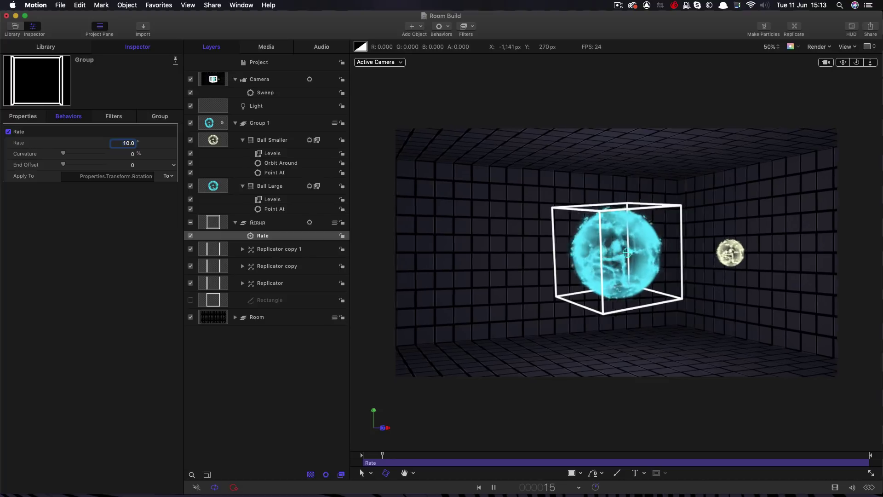
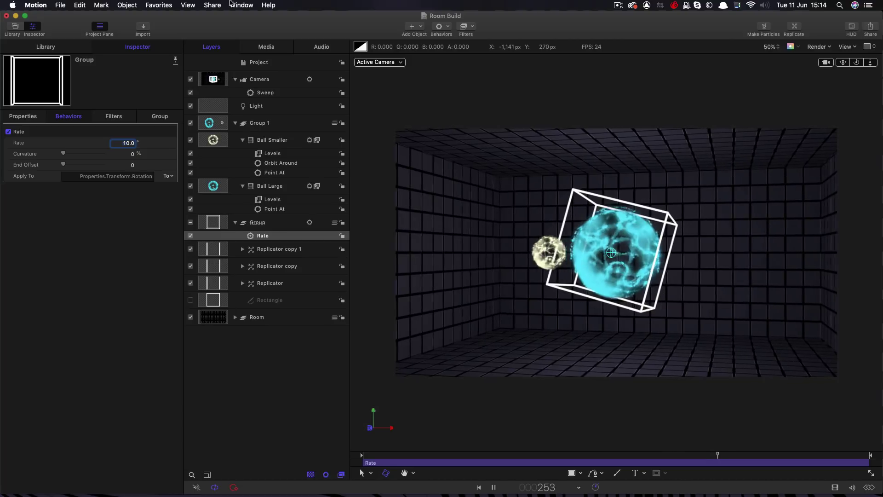
key(space)
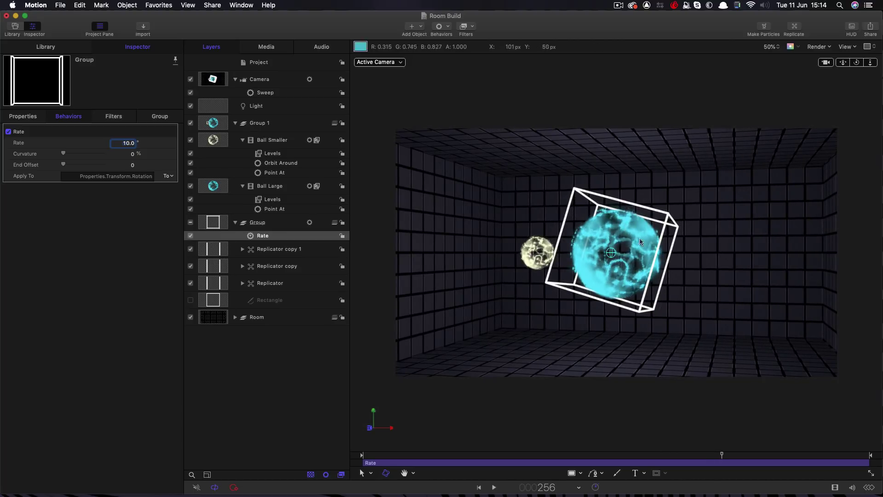
- Collapse the cube's group and move it inside Group 1, above Ball Smaller
click(236, 123)
click(235, 140)
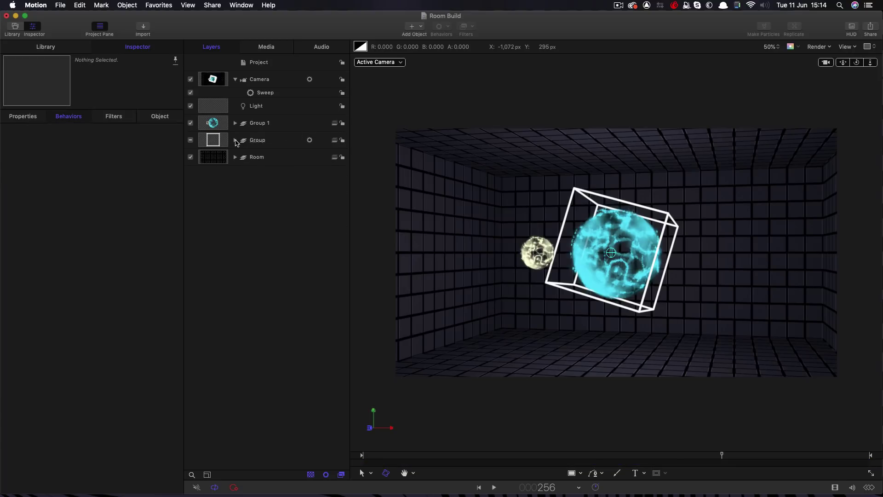
click(235, 123)
drag(221, 222, 261, 136)
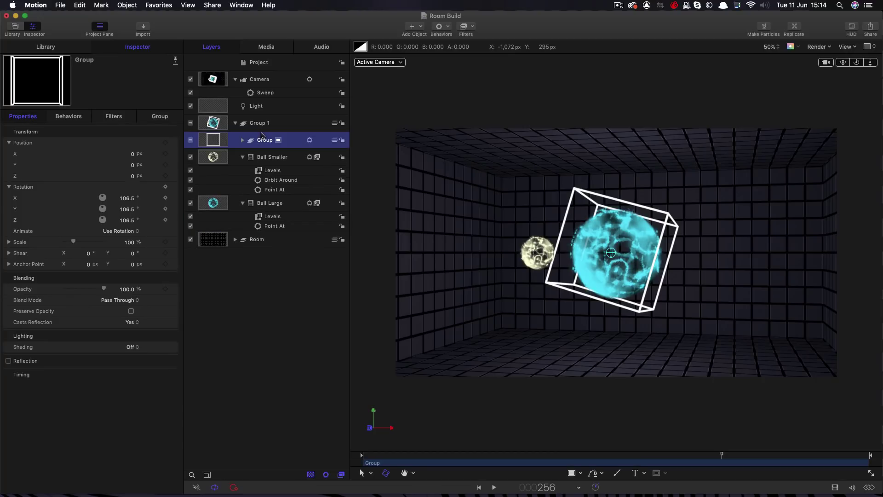
- Collapse Group 1 and rename it Objects
click(235, 123)
double_click(215, 122)
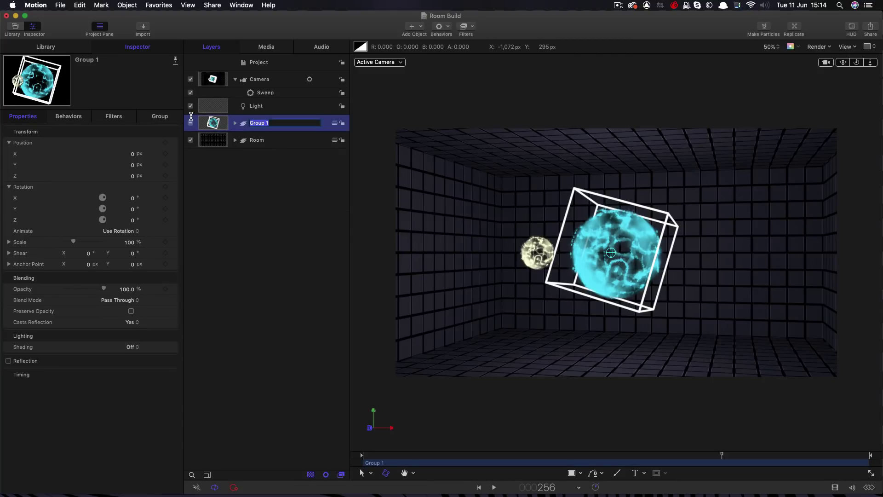
text(Pbjects)
key(Return)
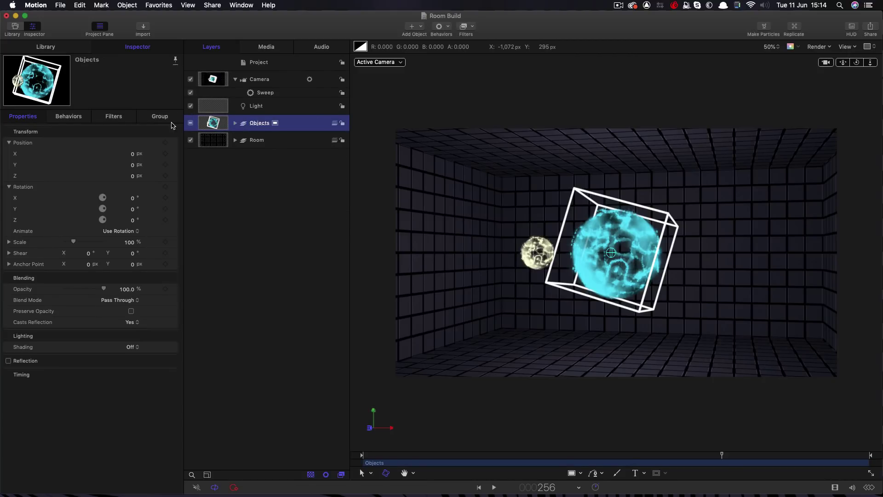
- Duplicate the Objects group and add a Gaussian Blur filter to the copy
right_click(213, 123)
click(247, 152)
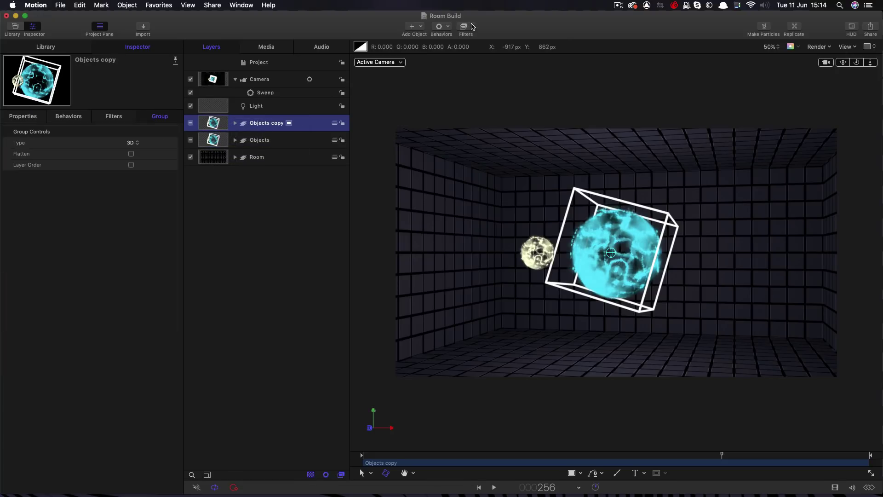
click(471, 27)
mouse_move(474, 45)
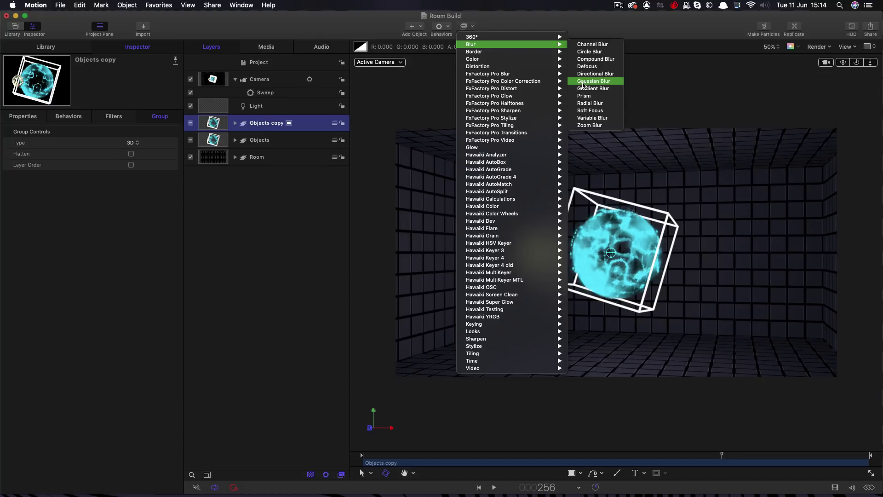
click(583, 83)
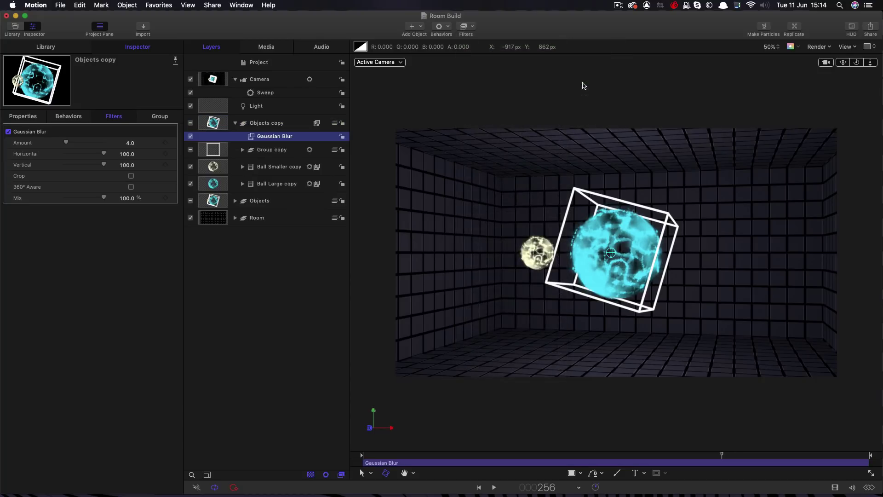
- Duplicate the Gaussian Blur filter three times on the Objects copy group
double_click(252, 136)
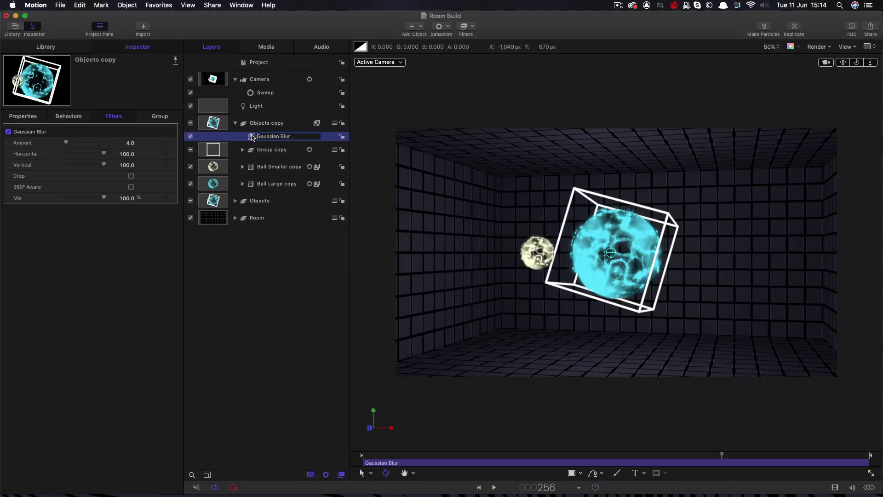
key(super+d)
key(super+d)
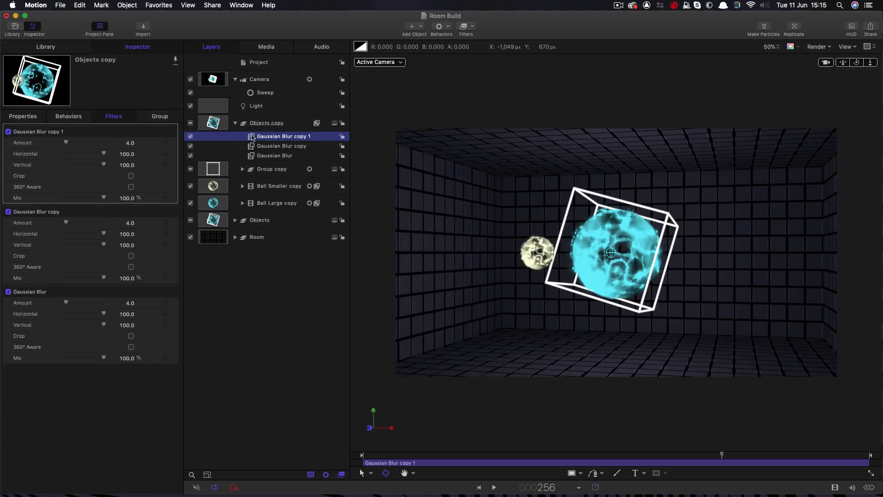
key(super+d)
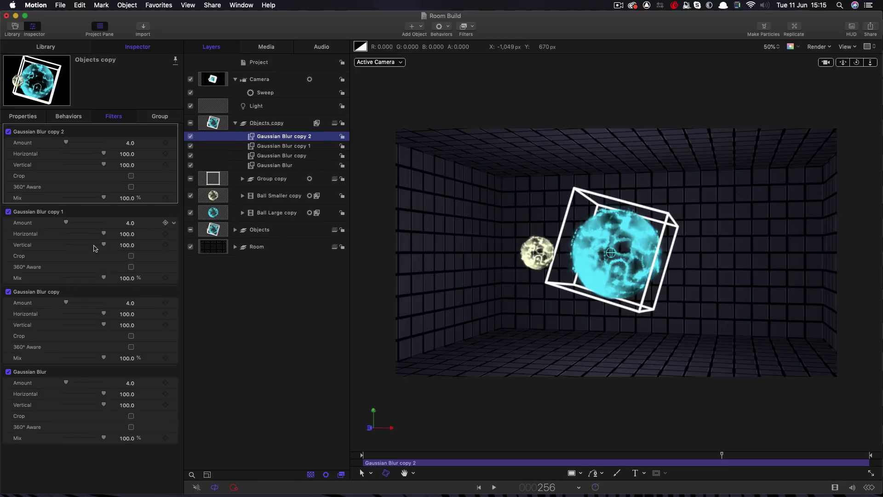
- Set the amount of the original Gaussian Blur filter, lowest in the filter stack, to 64
double_click(130, 384)
text(64)
key(Return)
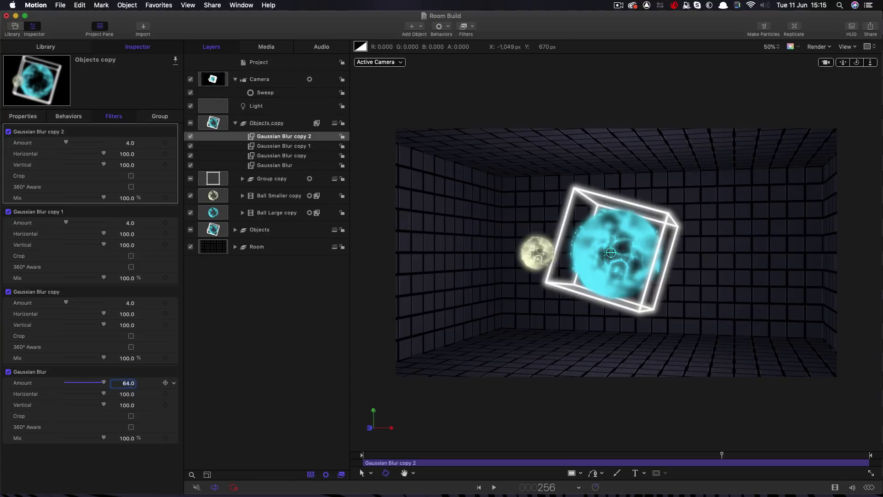
- Set the amounts of Gaussian Blur copy, copy 1 and copy 2 to 128, 256 and 512 respectively
double_click(130, 303)
text(128)
key(Return)
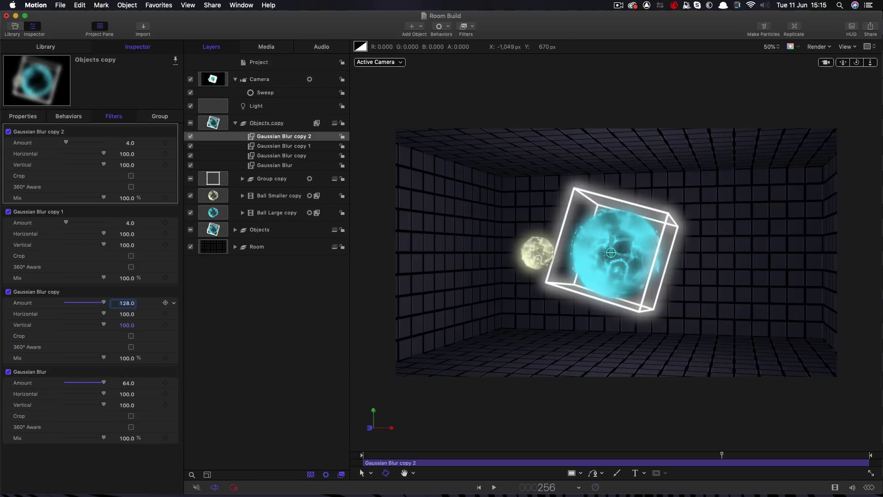
double_click(129, 224)
key(Return)
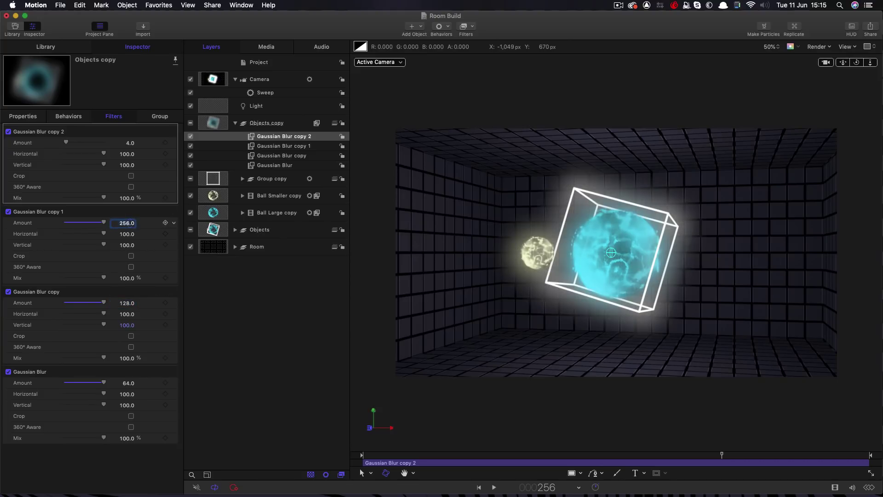
double_click(130, 143)
text(512)
key(Return)
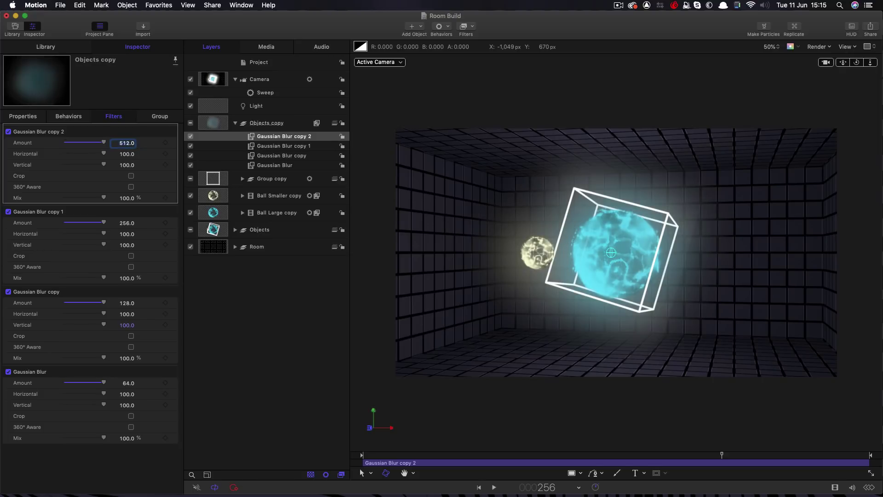
- Set the blend mode of the Objects copy group to Linear Dodge
click(23, 117)
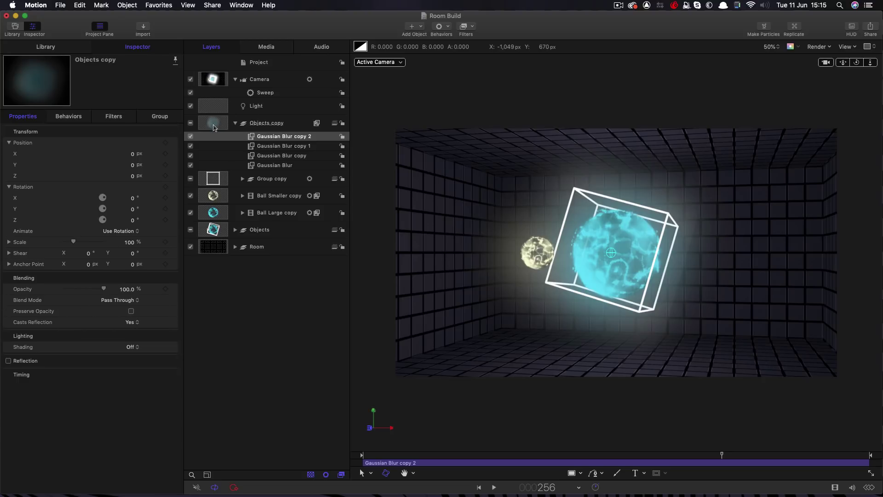
click(112, 301)
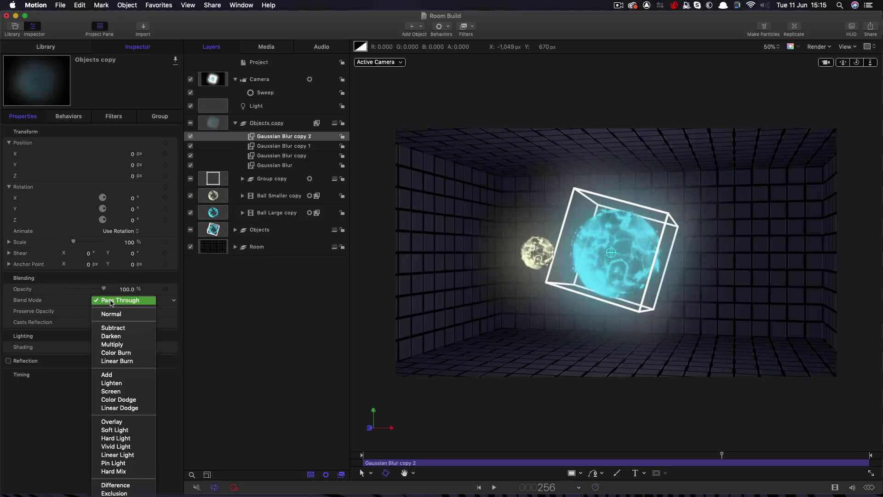
click(121, 408)
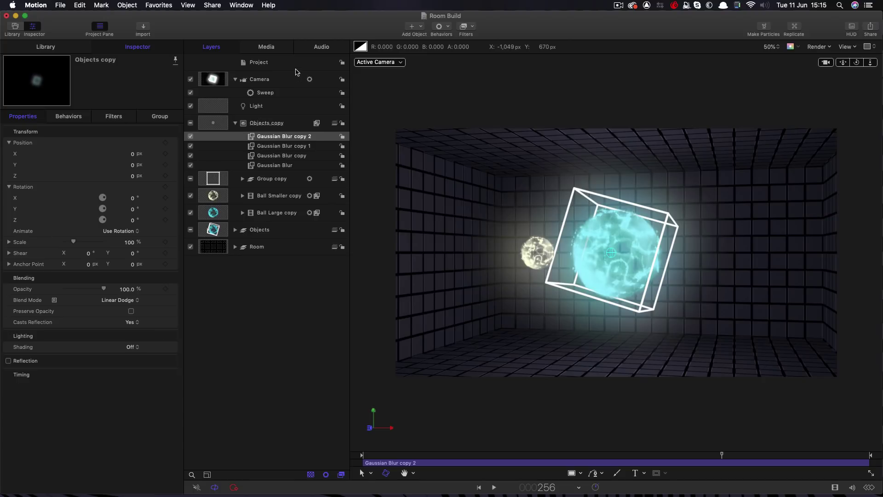
- Add a Levels filter to the Objects copy group and lower its RGB input white point to about 0.42
click(475, 26)
mouse_move(477, 60)
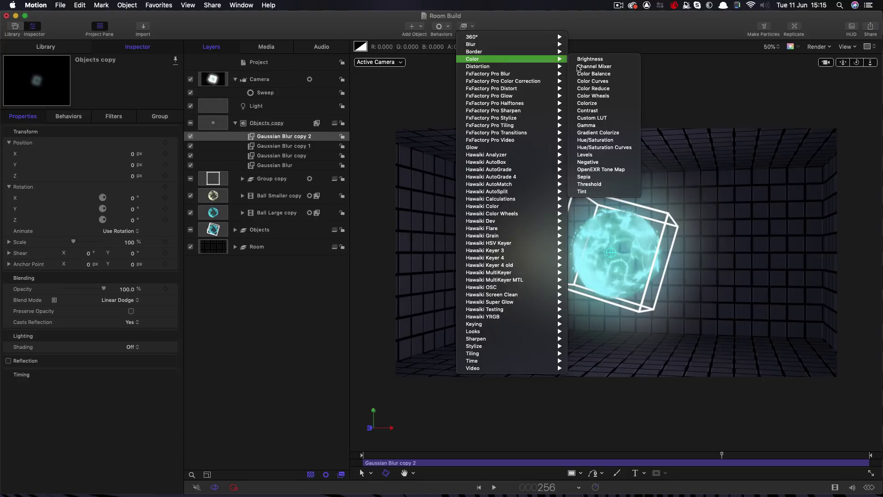
click(590, 154)
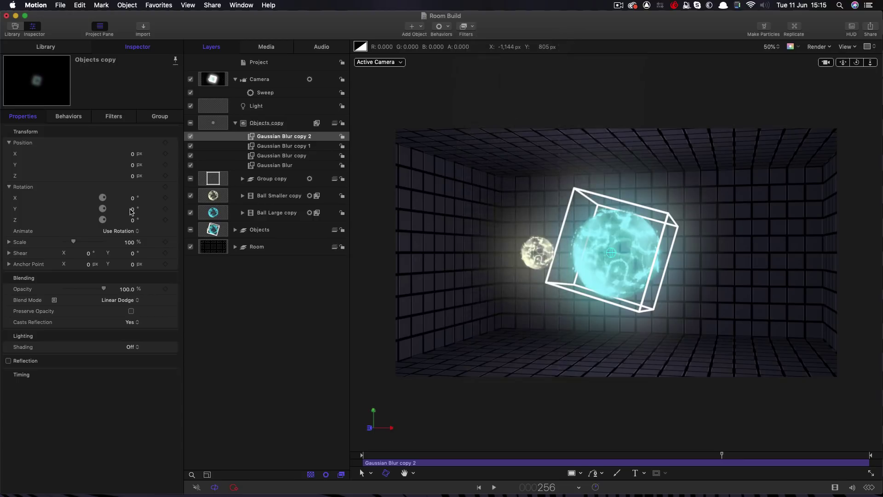
click(121, 146)
click(127, 176)
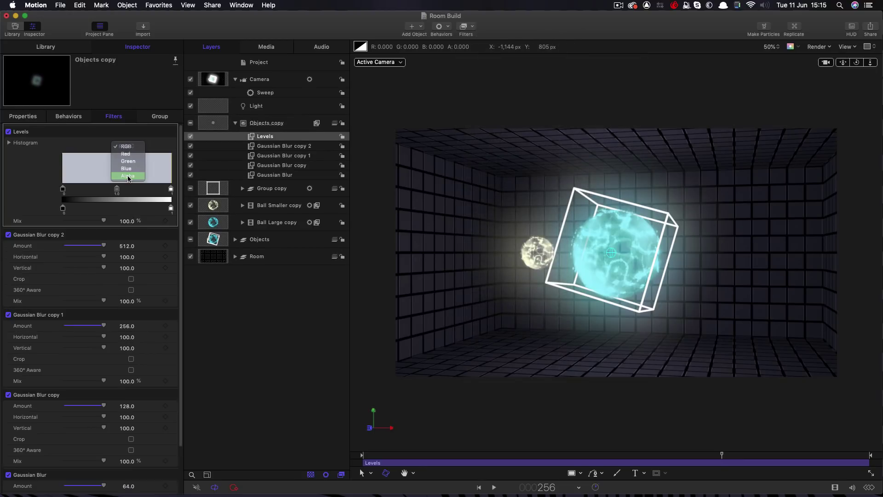
drag(171, 192, 113, 192)
- Set the Mix of Gaussian Blur copy, copy 1 and copy 2 to 60%, 30% and 15%, and preview the animation
click(275, 175)
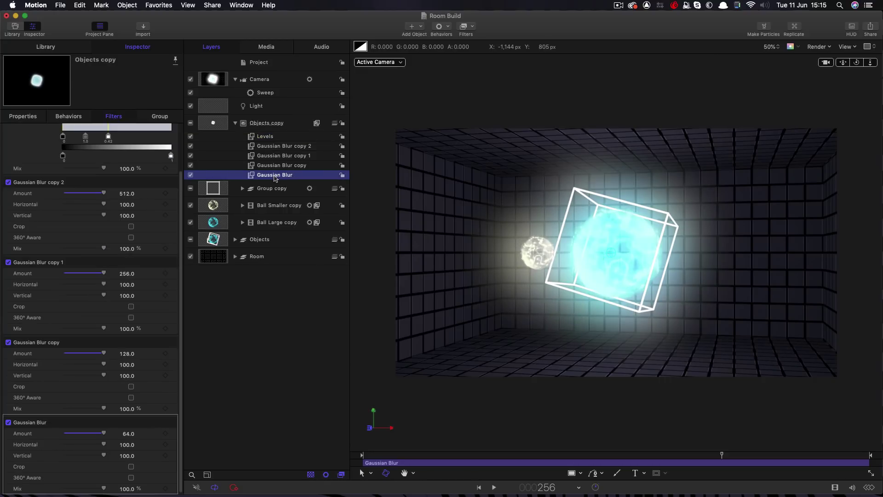
click(127, 409)
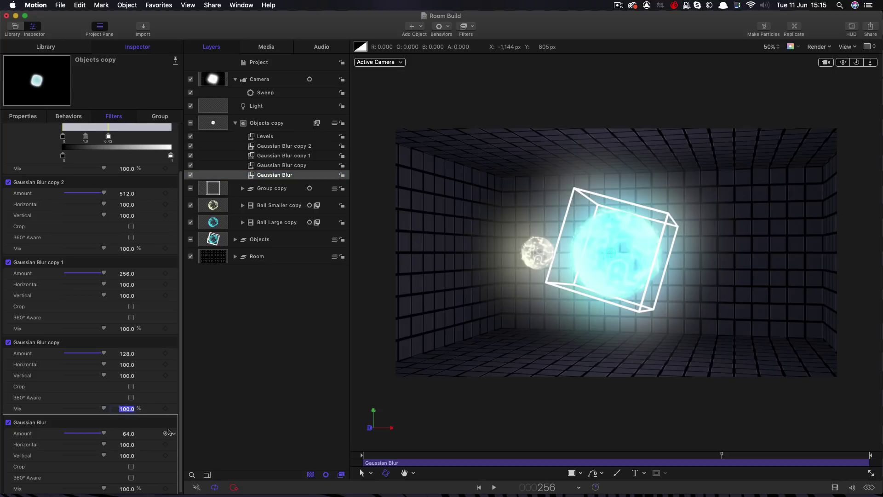
text(60)
key(Return)
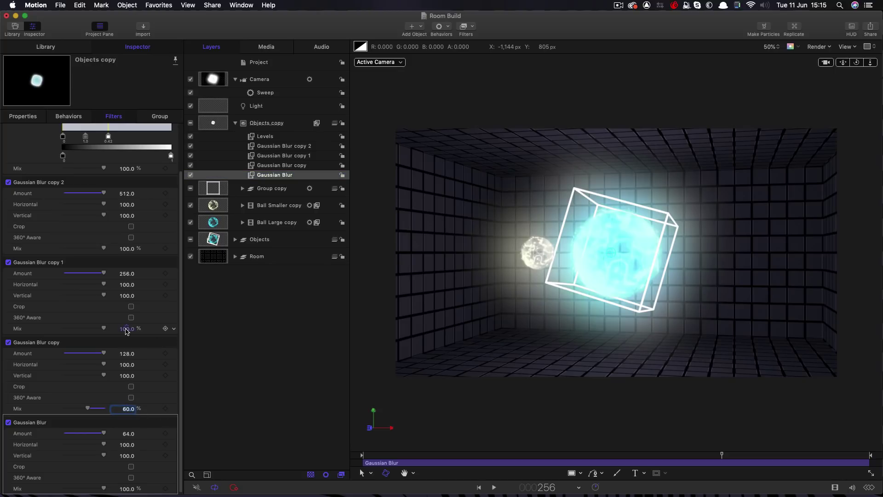
click(126, 329)
text(30)
key(Return)
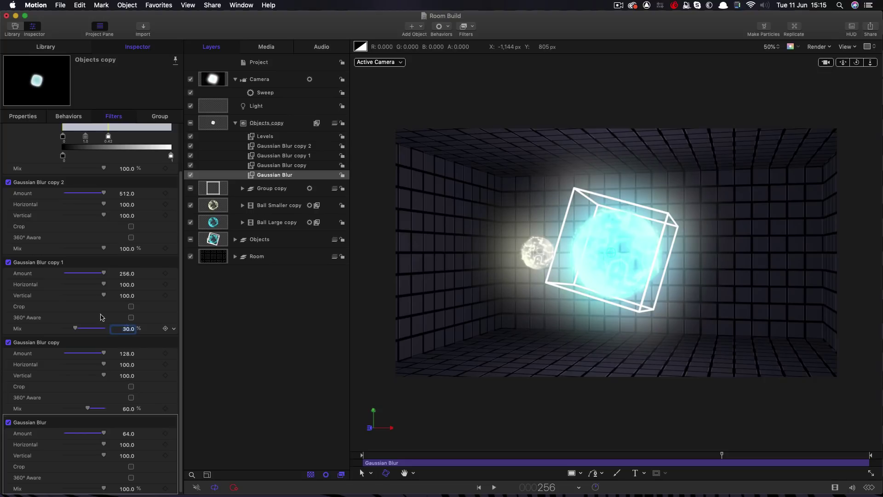
click(126, 249)
text(15)
key(Return)
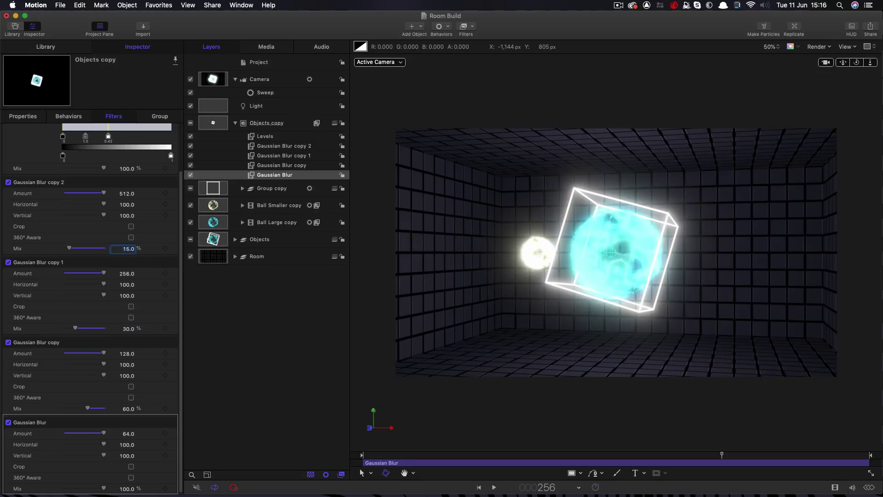
key(space)
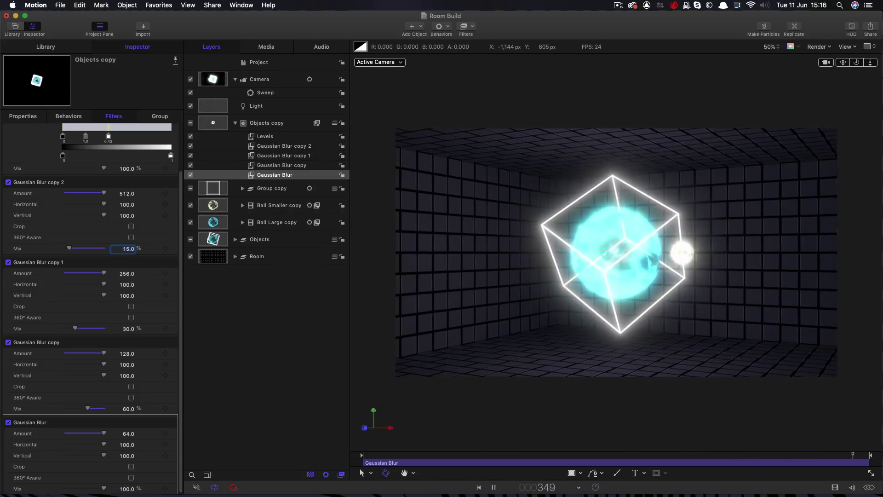
key(space)
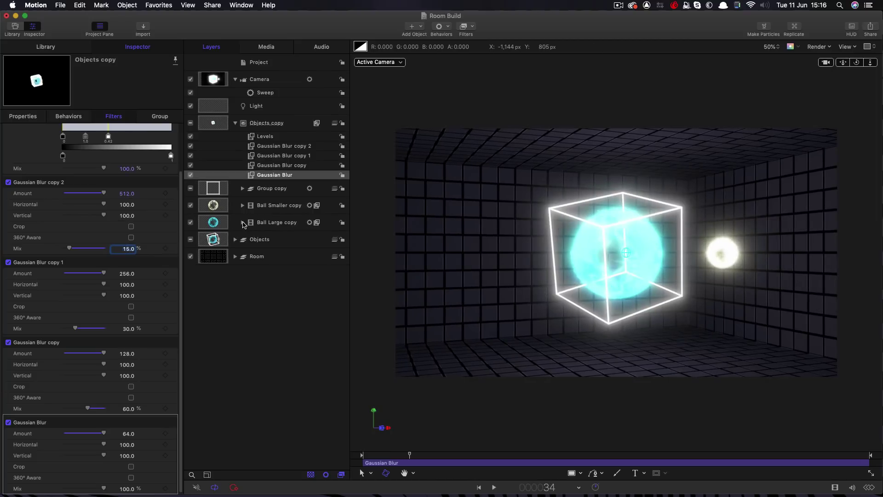
- Raise the RGB input white point of the Levels filter on Ball Large copy back to 1
click(243, 222)
click(271, 237)
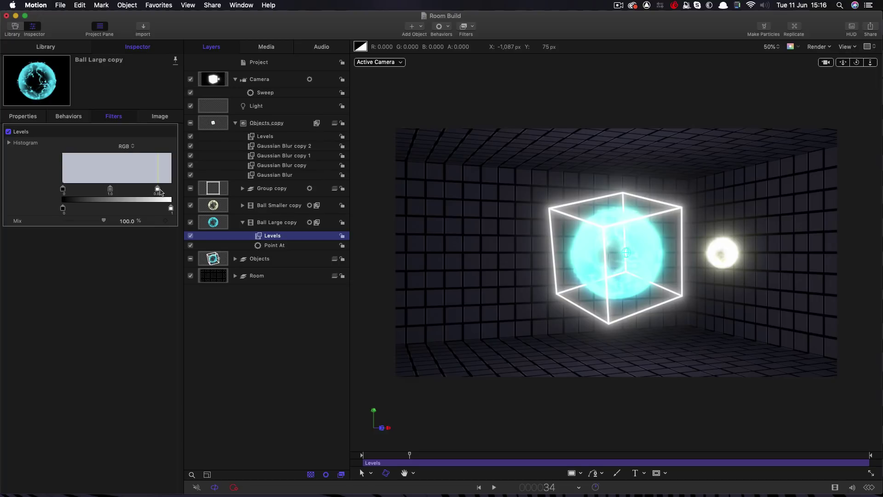
drag(160, 192, 180, 193)
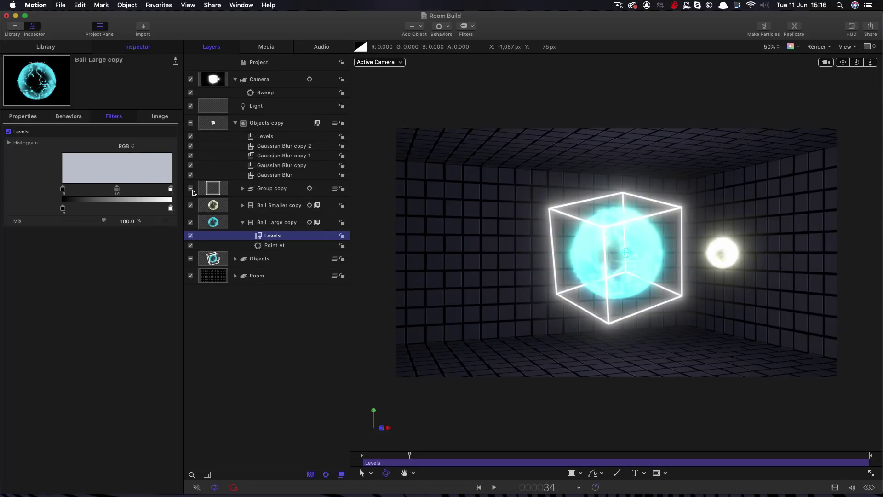
- Reduce the output white of the red channel and set the green channel's to about 0.43 in Ball Large copy's Levels filter
click(125, 146)
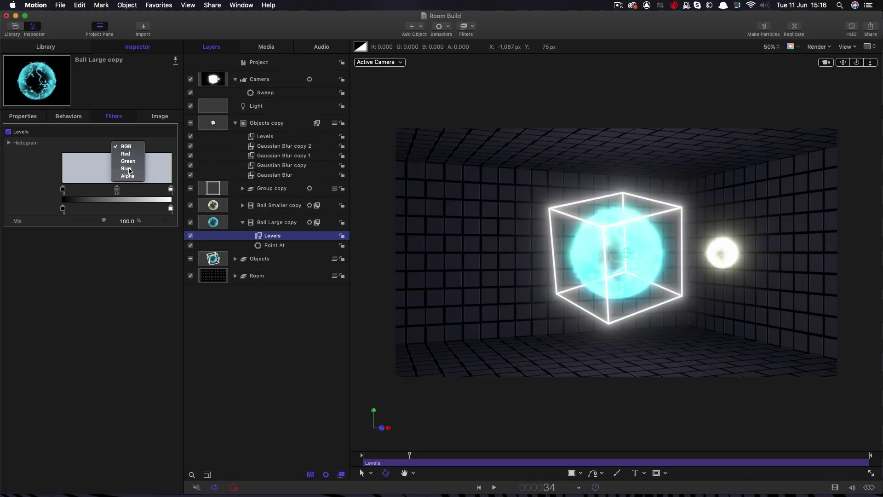
click(127, 173)
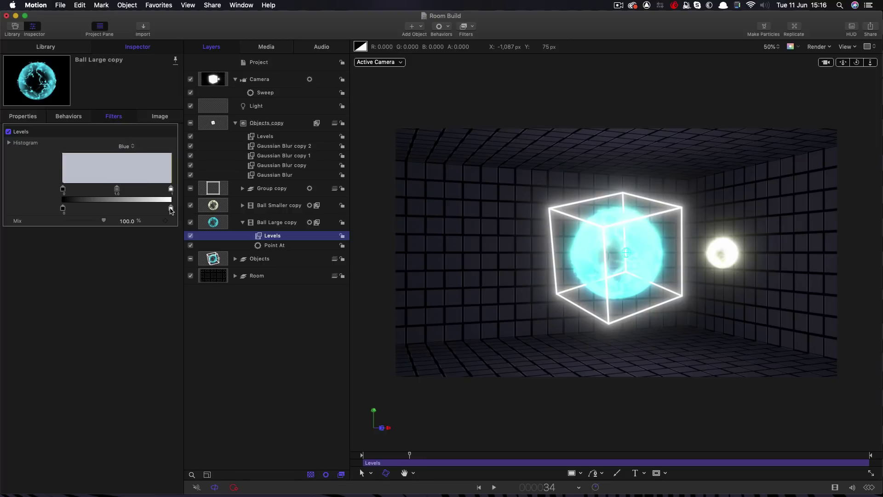
click(126, 146)
click(125, 138)
drag(171, 208, 136, 209)
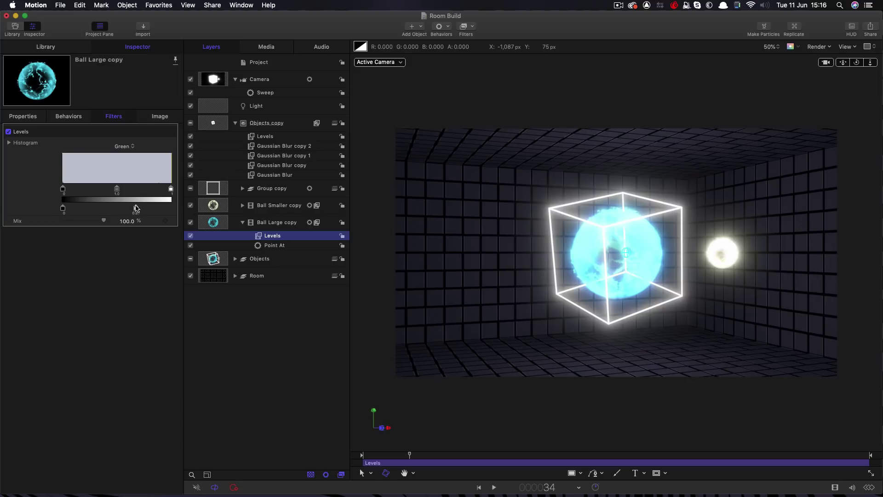
click(123, 147)
click(121, 139)
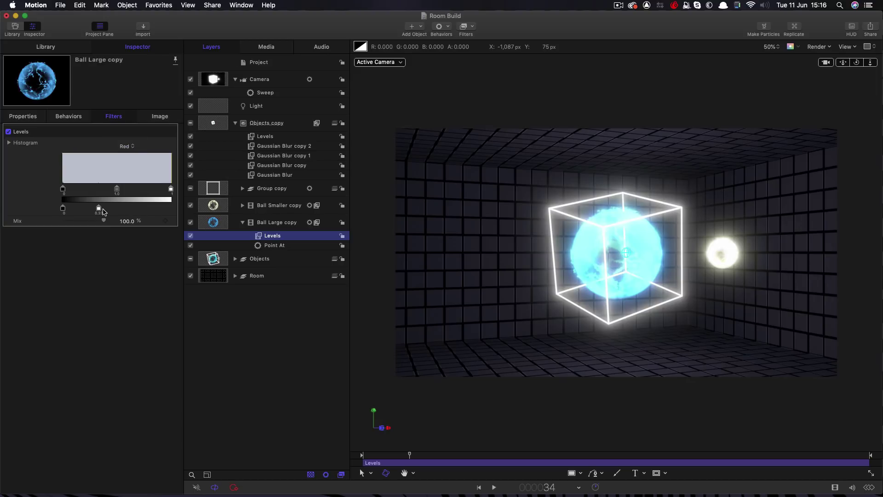
drag(90, 211, 116, 213)
click(124, 147)
click(124, 154)
- Lower the blue channel's output white to about 0.8 in Ball Large copy's Levels filter and preview the animation
click(124, 146)
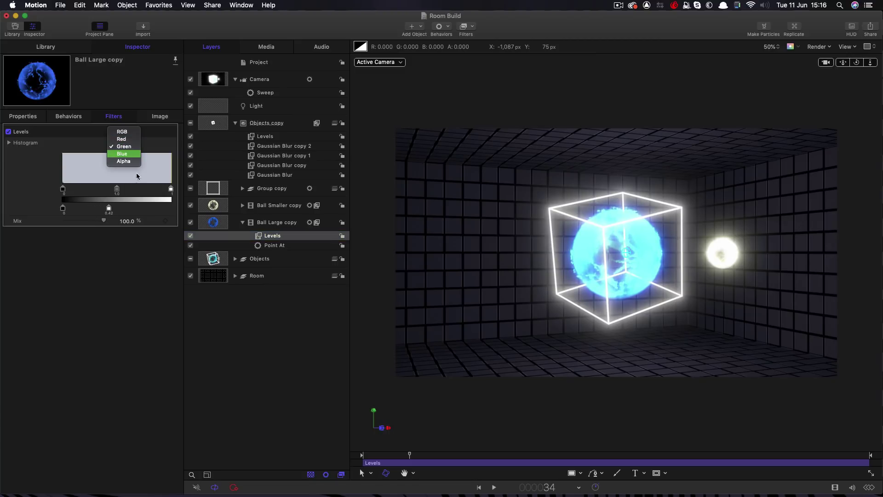
click(122, 153)
drag(171, 209, 149, 211)
drag(148, 211, 151, 211)
key(space)
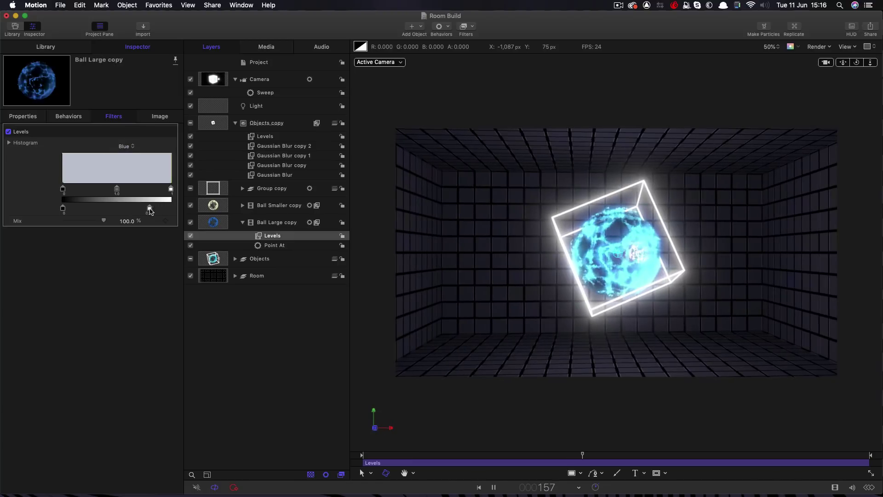
key(space)
click(275, 146)
right_click(277, 148)
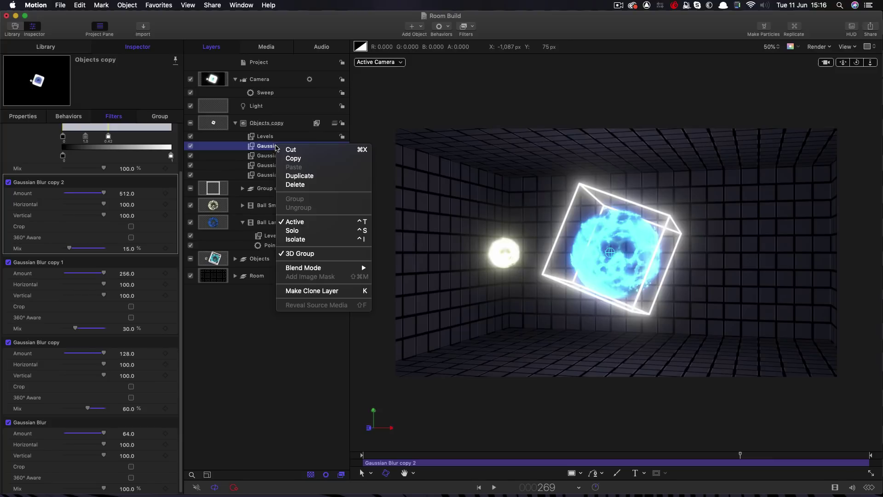
click(295, 184)
key(super+z)
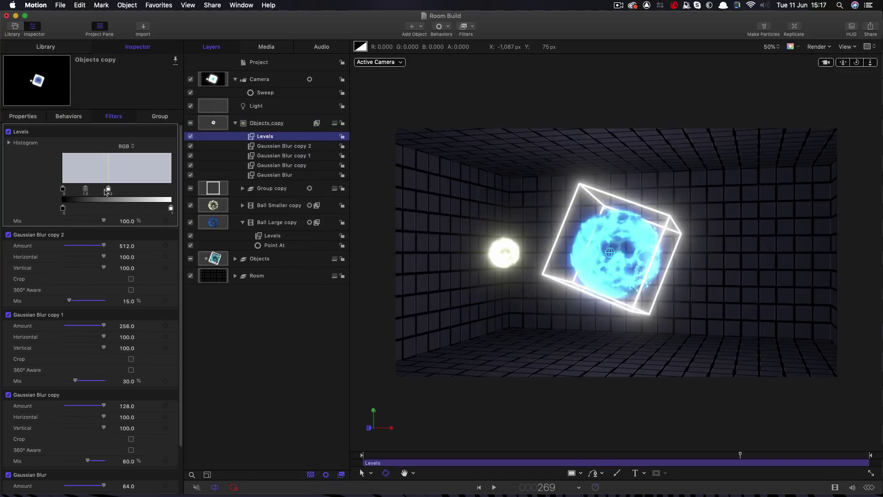
- Raise the RGB input white point of the Objects copy group's Levels filter to about 0.68 and preview the animation
drag(107, 191, 136, 193)
key(space)
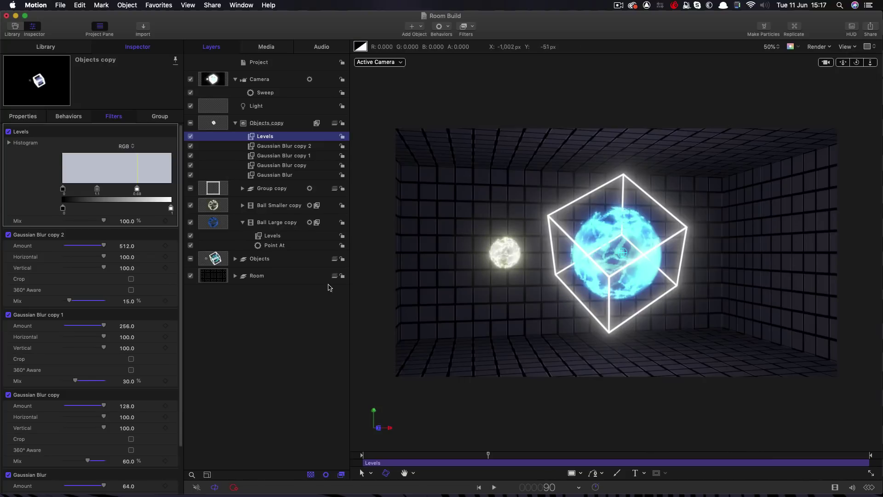
- Add a Glow filter to the Group copy cube, increase its radius beyond 36, and preview the animation
click(212, 189)
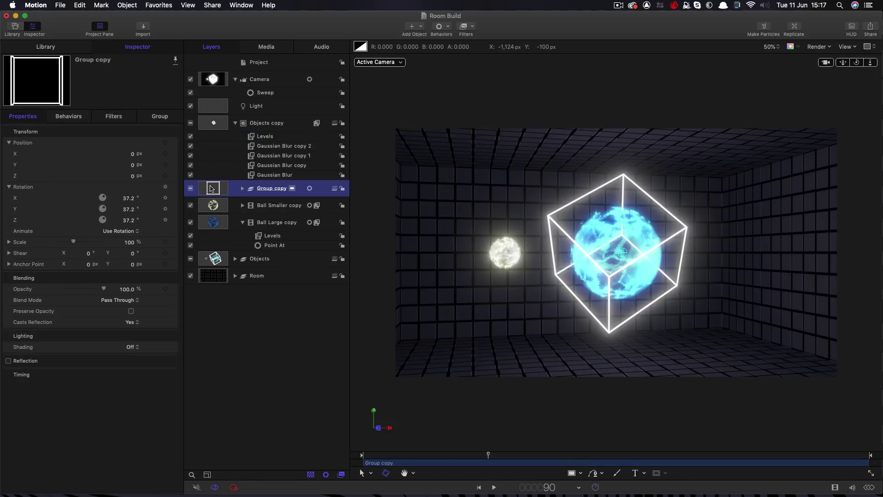
click(242, 190)
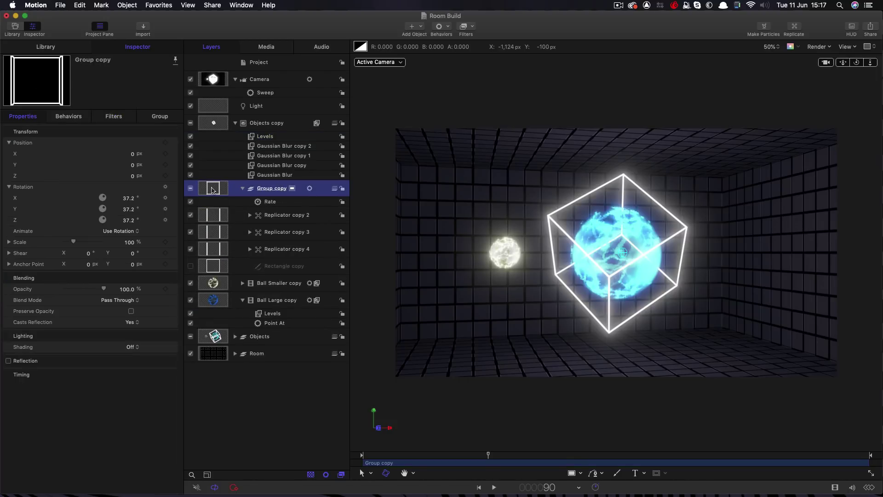
click(465, 27)
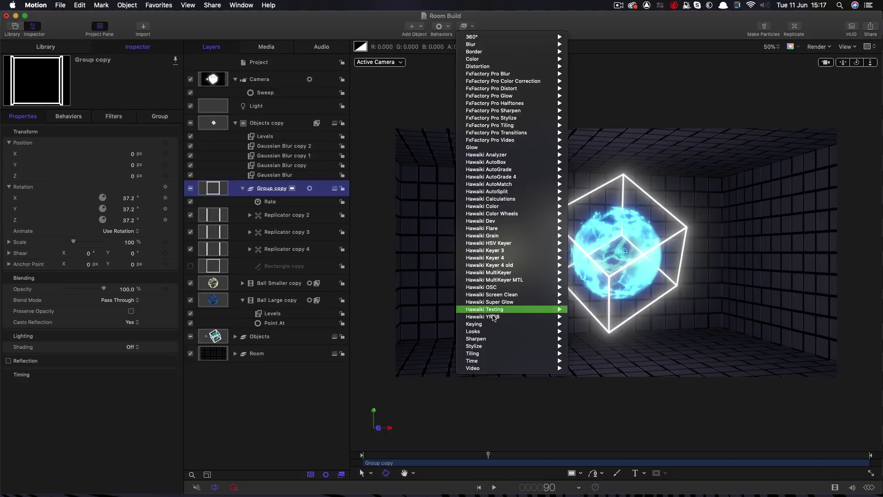
mouse_move(503, 148)
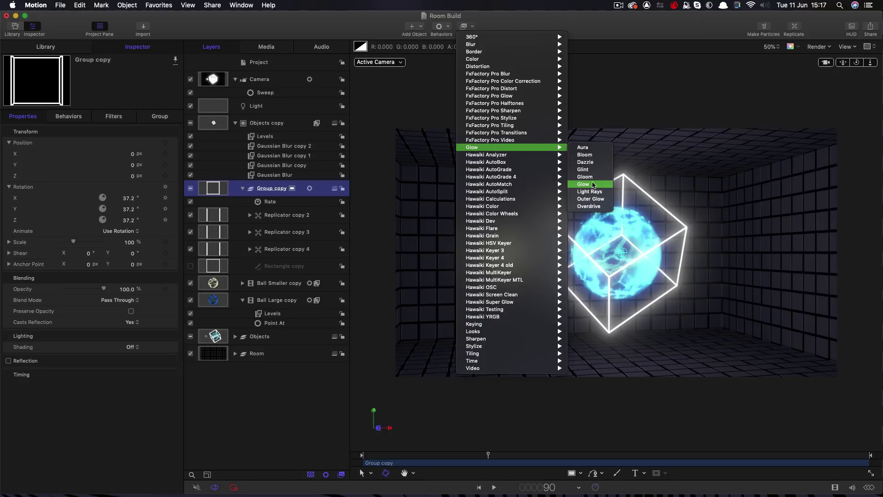
click(584, 185)
drag(67, 142, 76, 145)
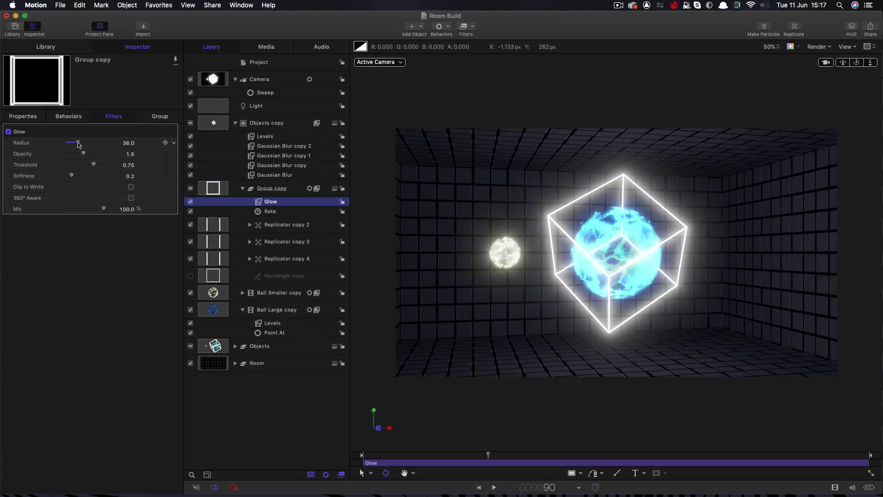
drag(80, 145, 93, 145)
key(space)
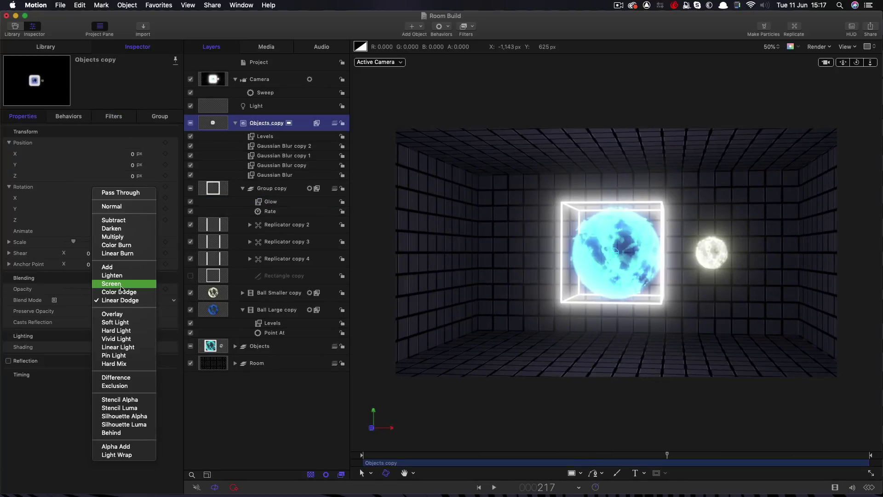
- Try the Screen blend mode on the Objects copy group, set it to Add instead, and preview the animation
click(122, 284)
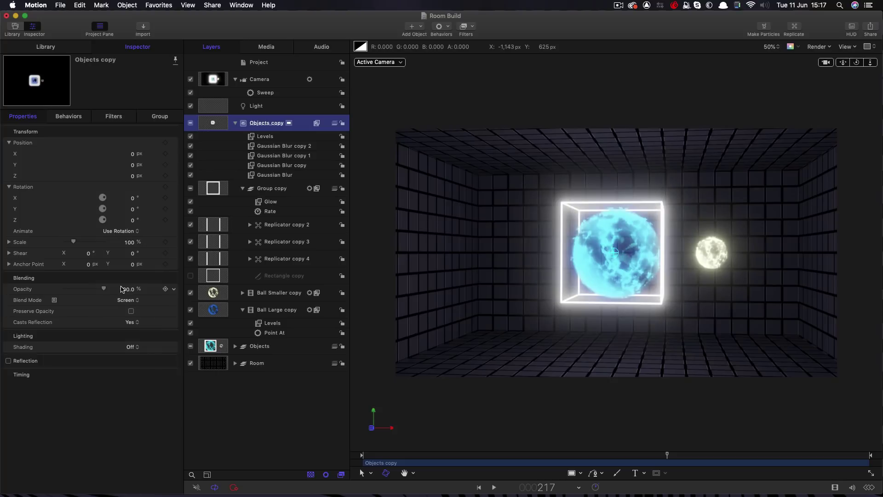
click(129, 300)
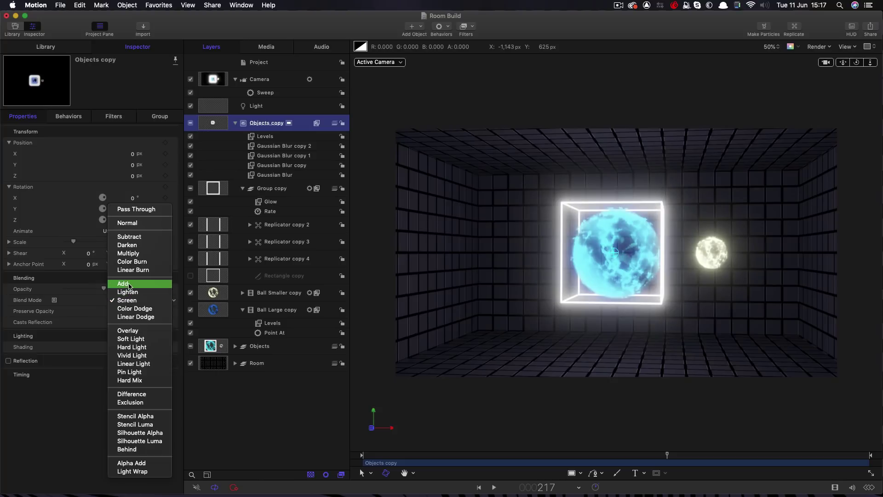
click(129, 286)
key(space)
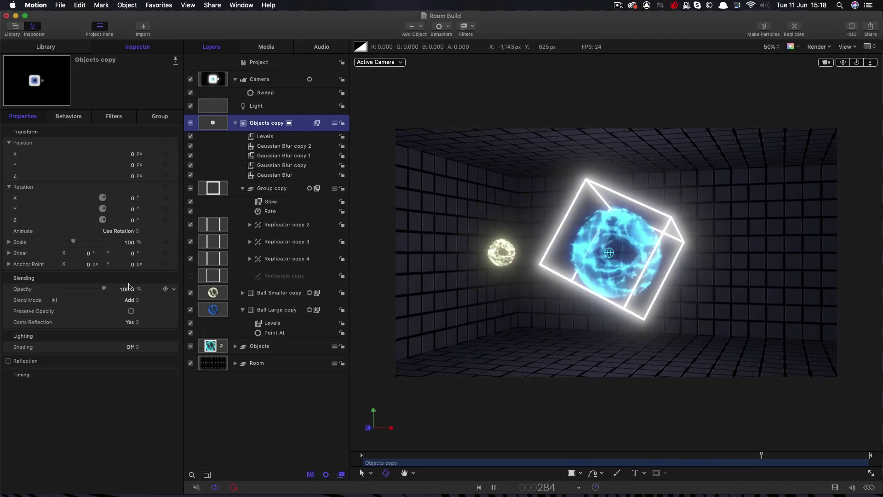
key(space)
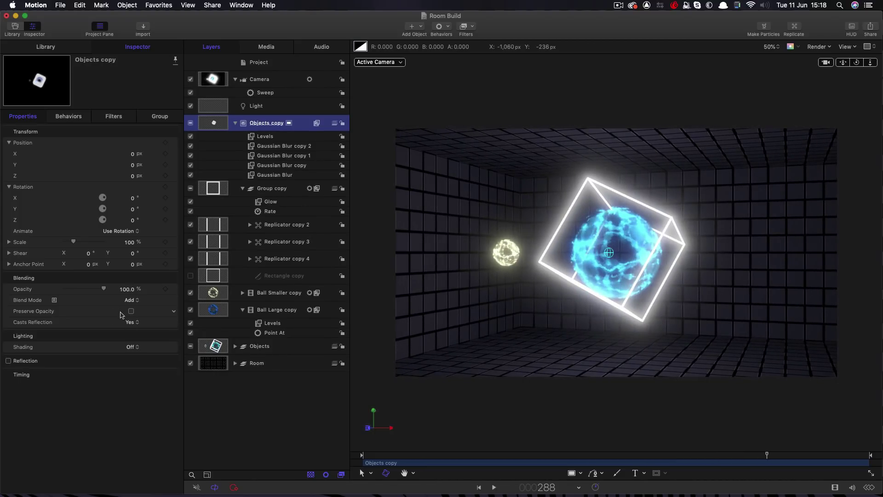
click(675, 461)
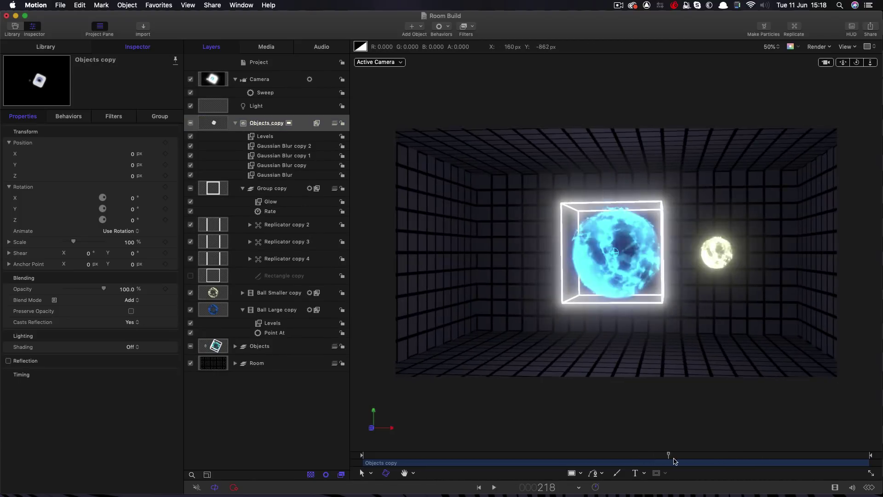
key(space)
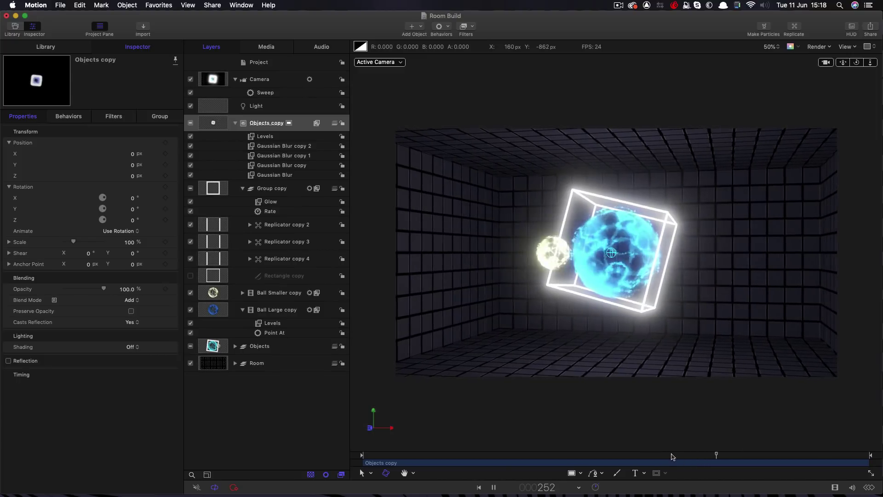
key(space)
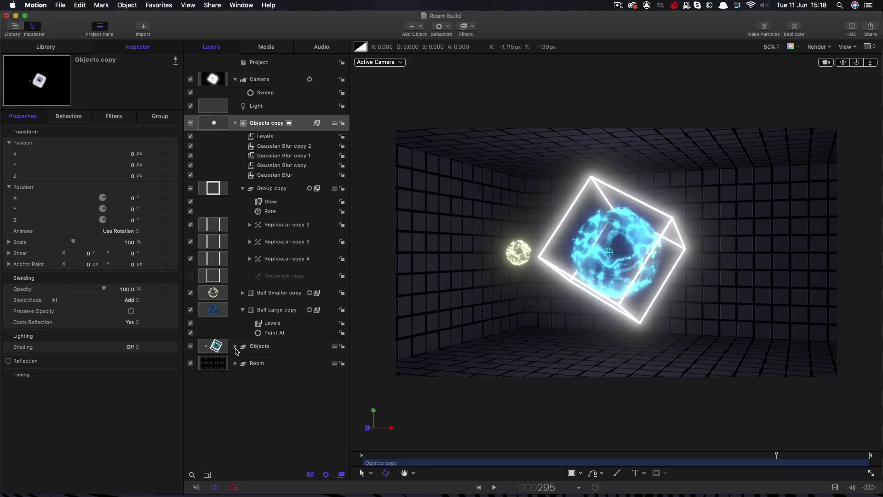
- Add a Gaussian Blur filter to the wireframe cube group inside Objects, set its amount to 20, and preview the animation
click(235, 347)
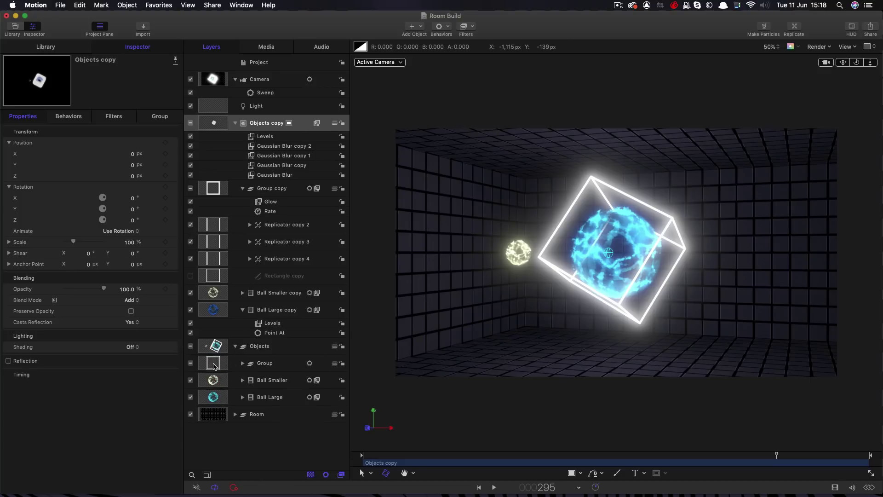
click(212, 363)
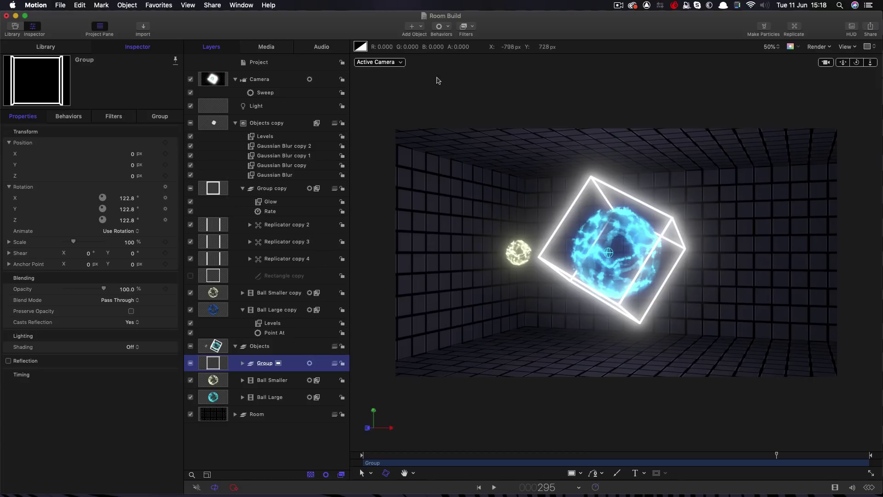
click(473, 27)
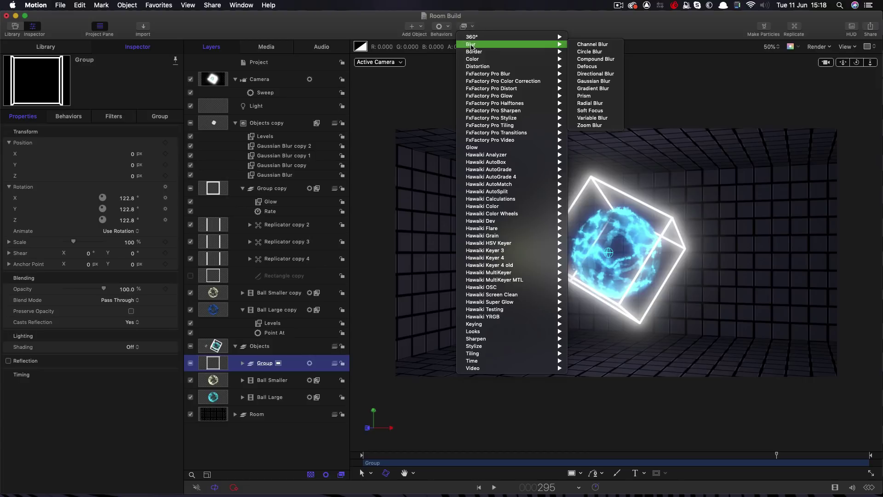
mouse_move(474, 45)
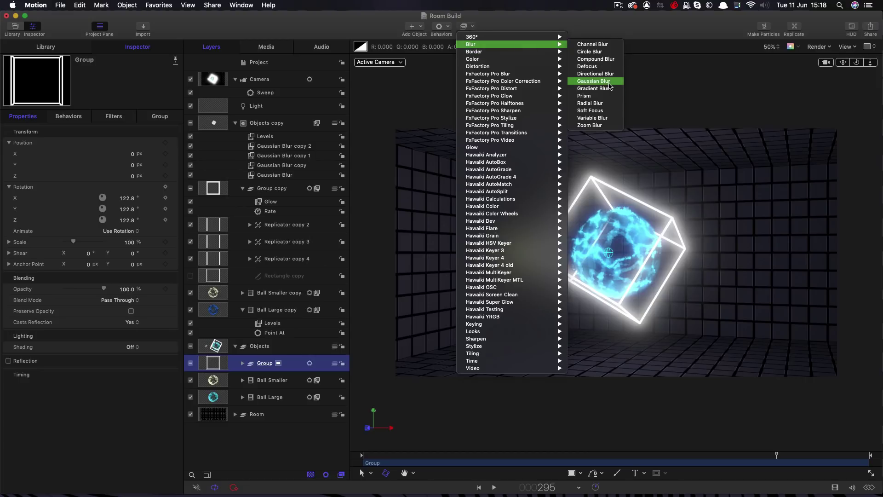
click(593, 81)
click(130, 142)
text(15)
key(Return)
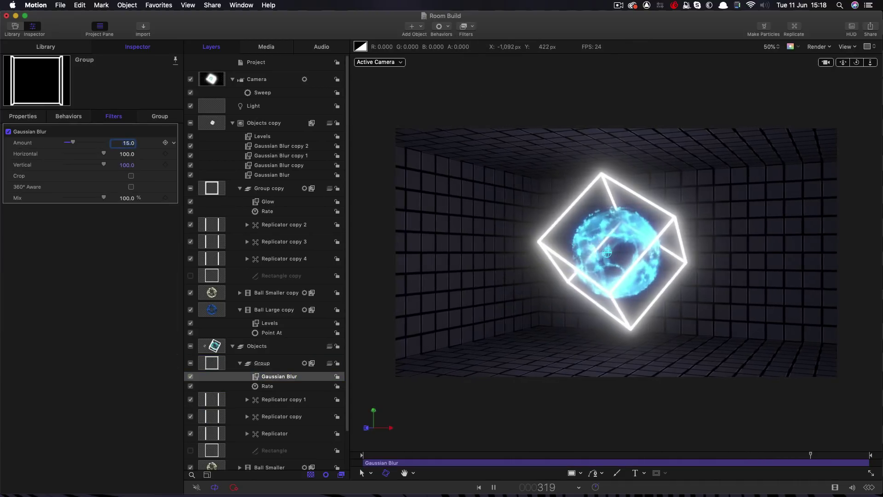
key(space)
text(20)
key(Return)
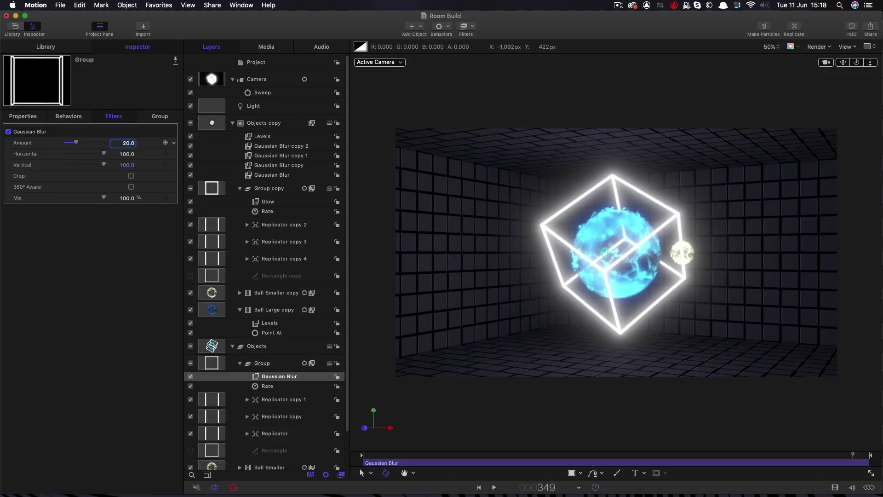
key(space)
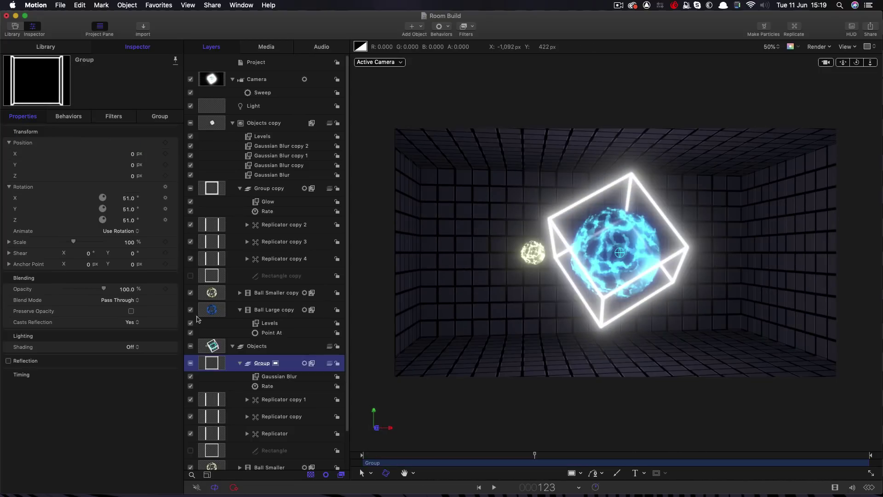
- Set the opacity of the wireframe cube group inside Objects to 50%
click(128, 289)
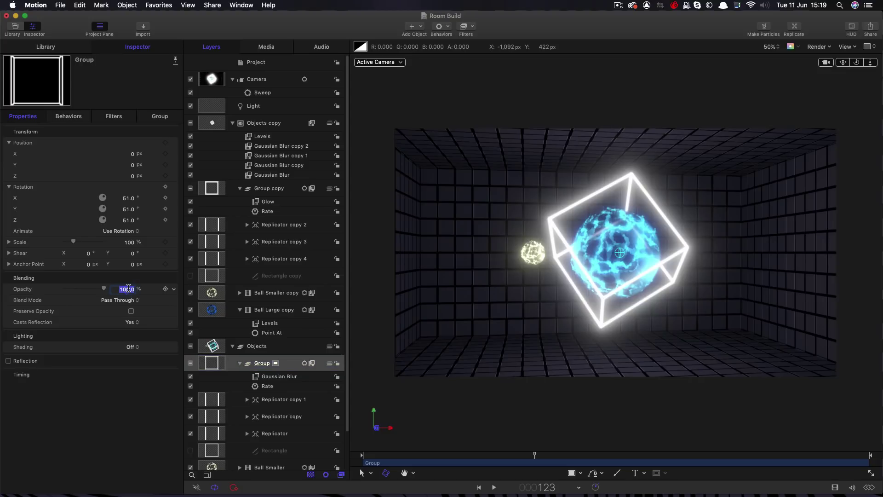
text(50)
key(Return)
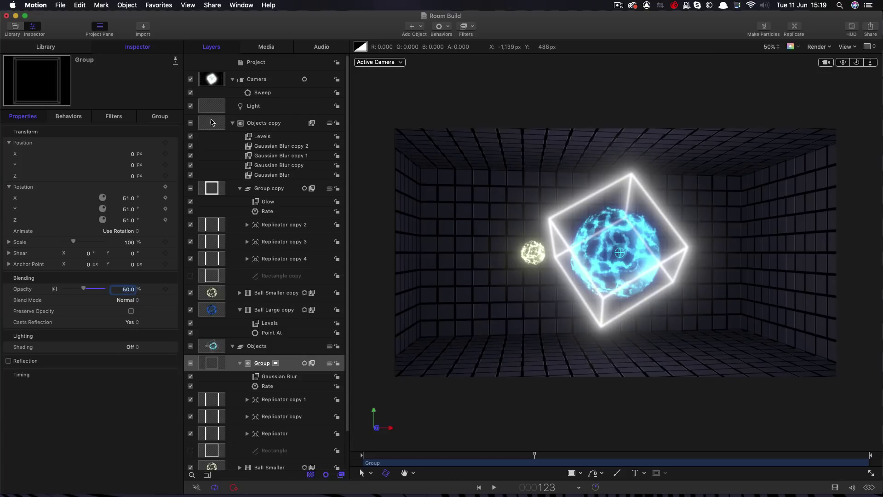
- Collapse the Objects copy and Objects groups and rename Objects copy as Glow
click(233, 124)
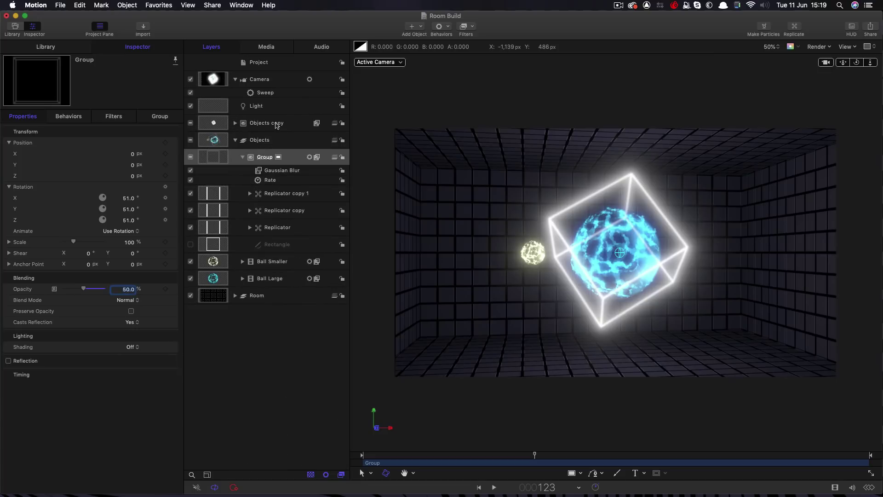
click(235, 140)
double_click(265, 123)
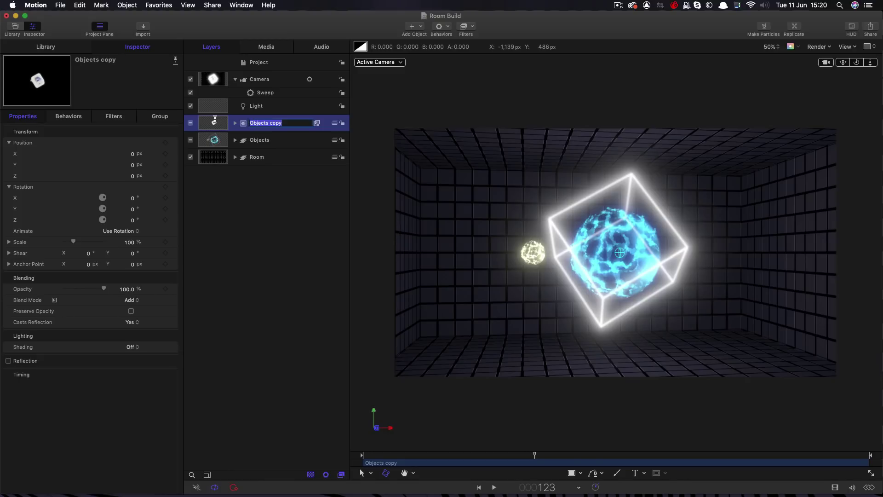
text(Glow)
key(Return)
- Duplicate the Light and change the copy's color to a pale warm yellow matching the small ball
key(Up)
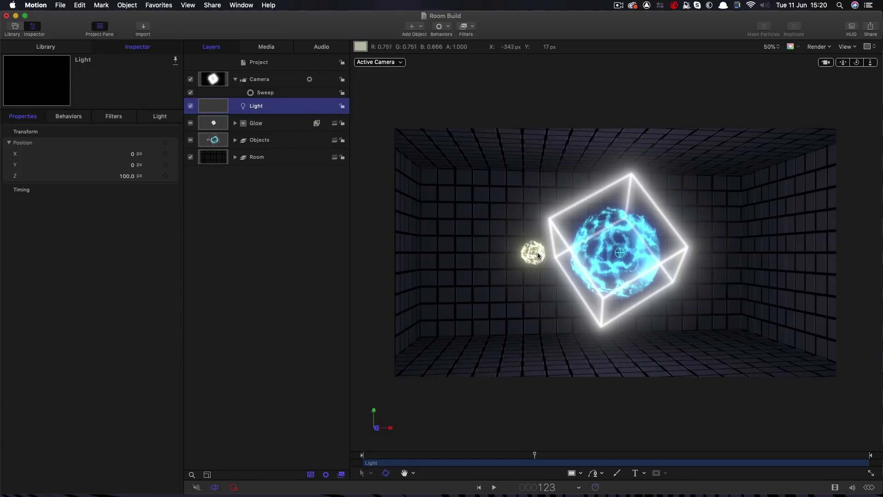
right_click(214, 105)
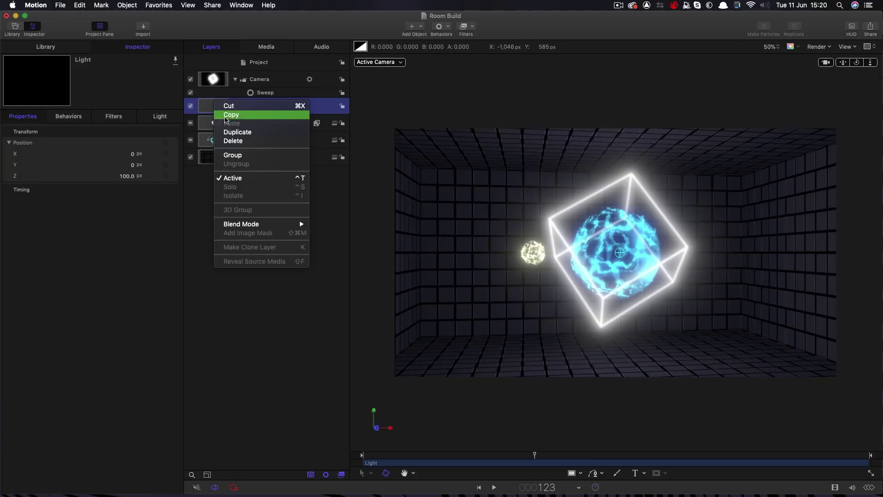
click(240, 132)
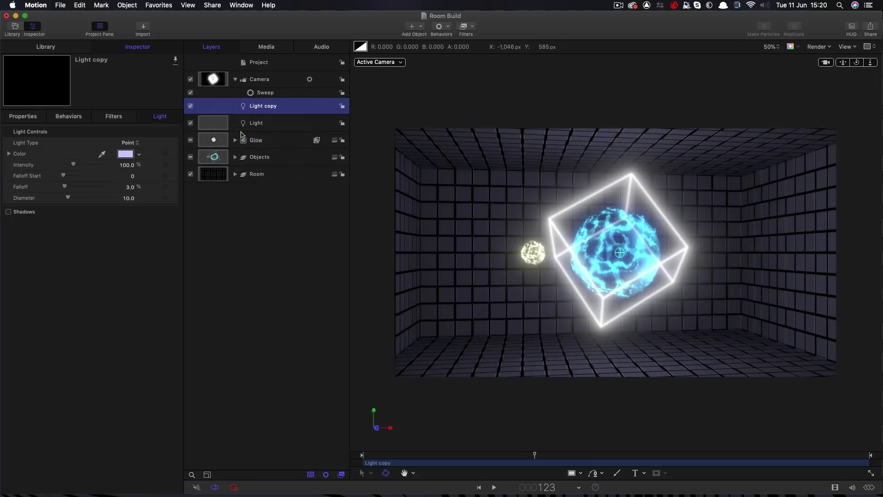
click(126, 155)
click(474, 229)
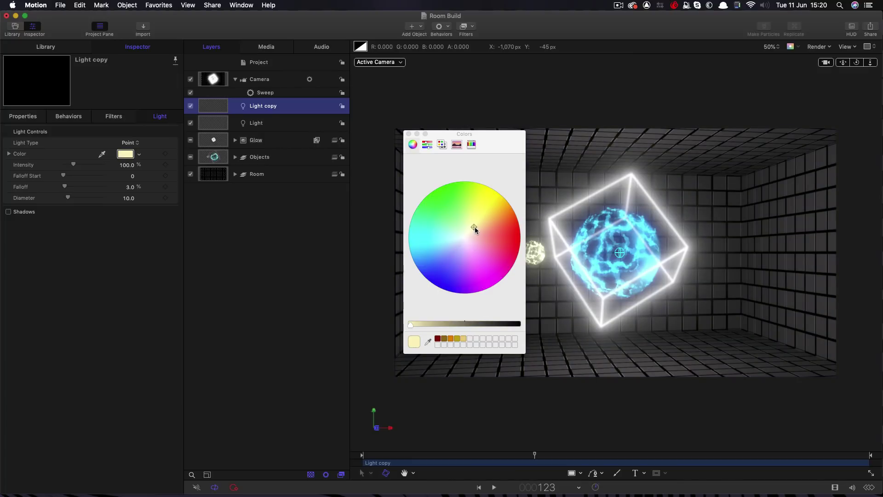
click(408, 134)
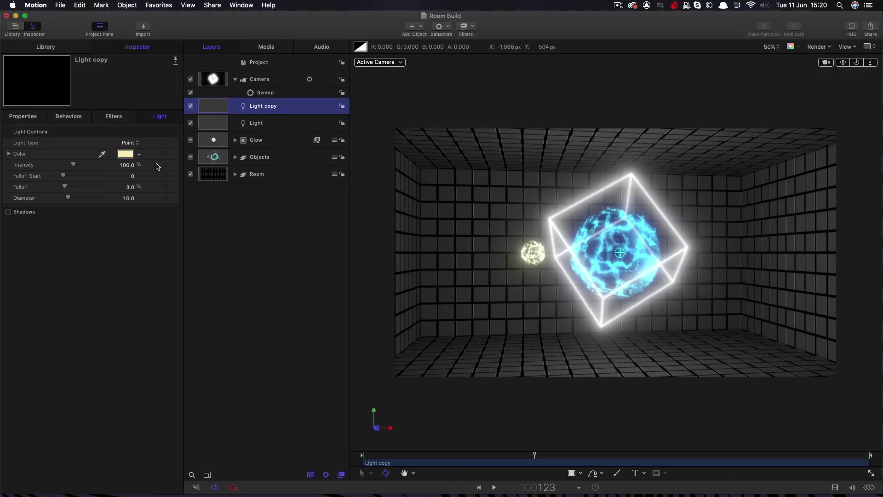
- Set the Light copy's intensity to 500% and its falloff to 10%
click(127, 165)
text(500)
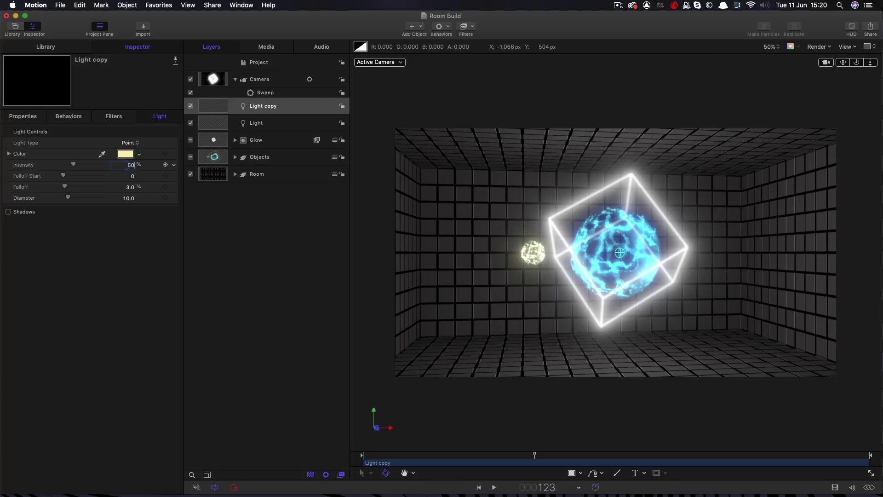
key(Return)
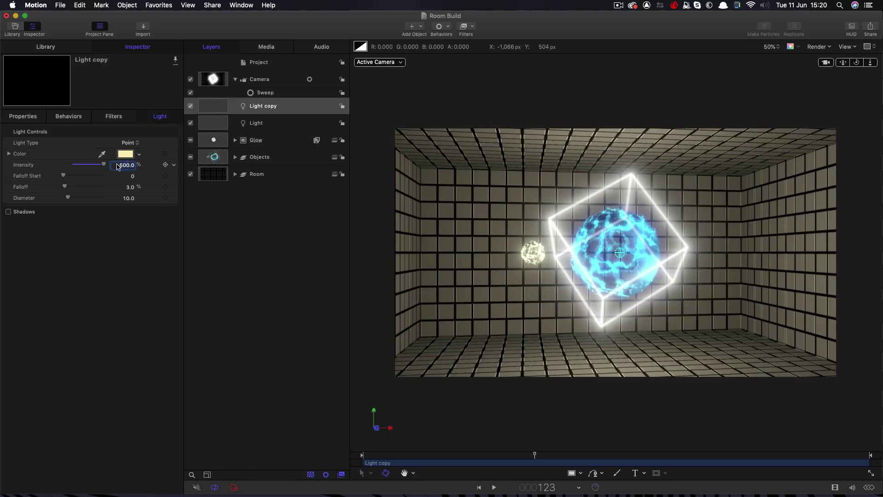
click(128, 189)
text(10)
key(Return)
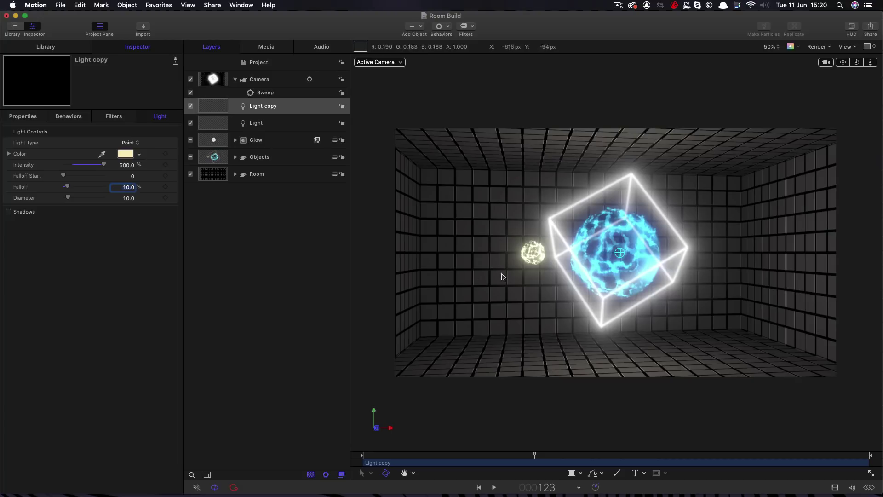
- Add a Link behavior to the Light copy's position with Ball Smaller as its source object, and preview the animation
click(27, 117)
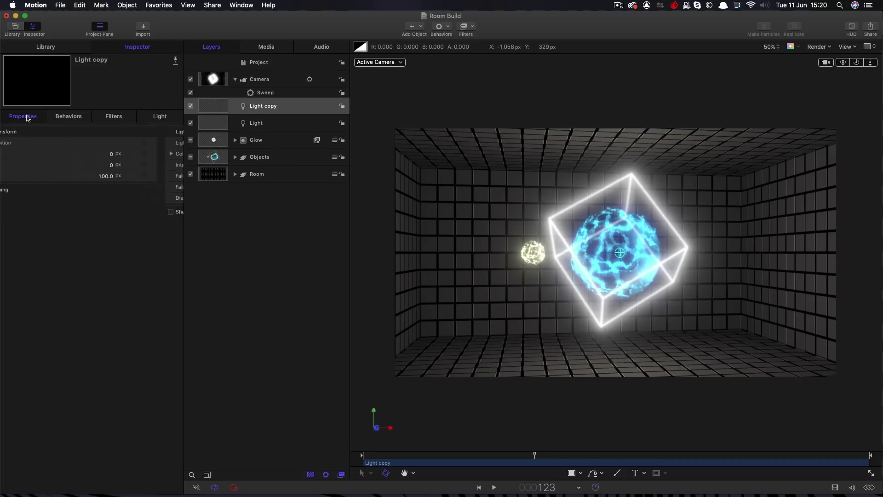
right_click(174, 143)
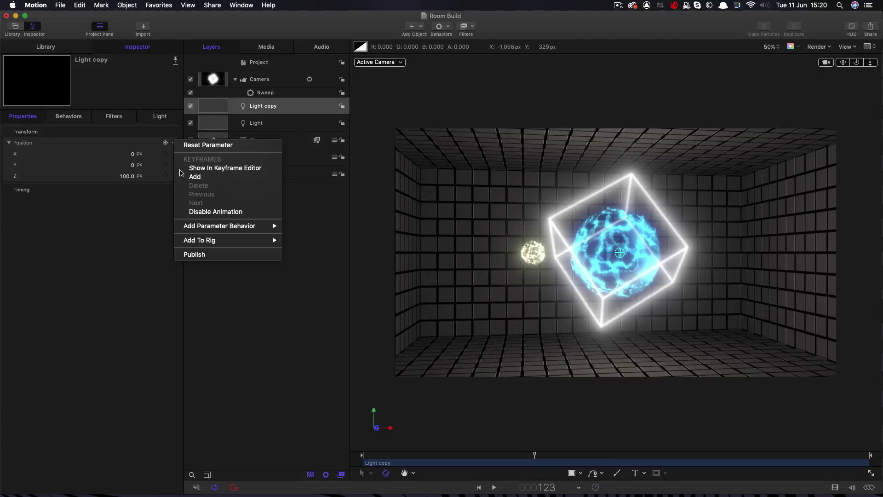
mouse_move(203, 226)
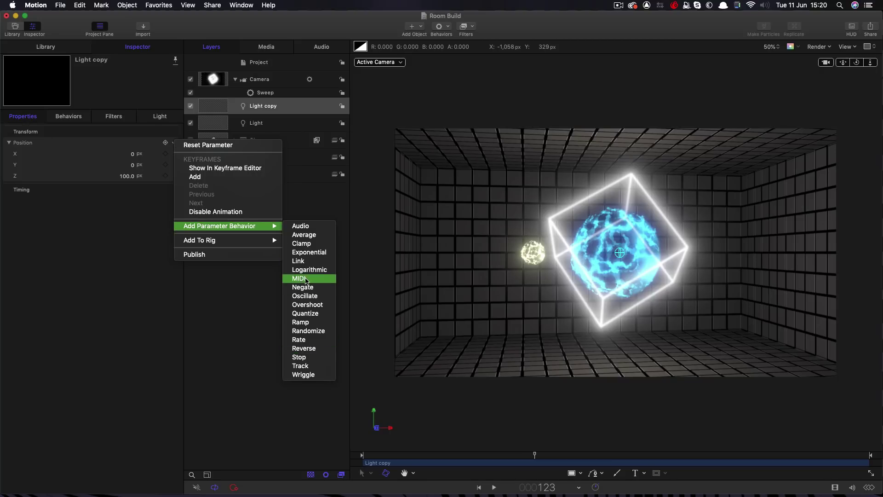
click(306, 261)
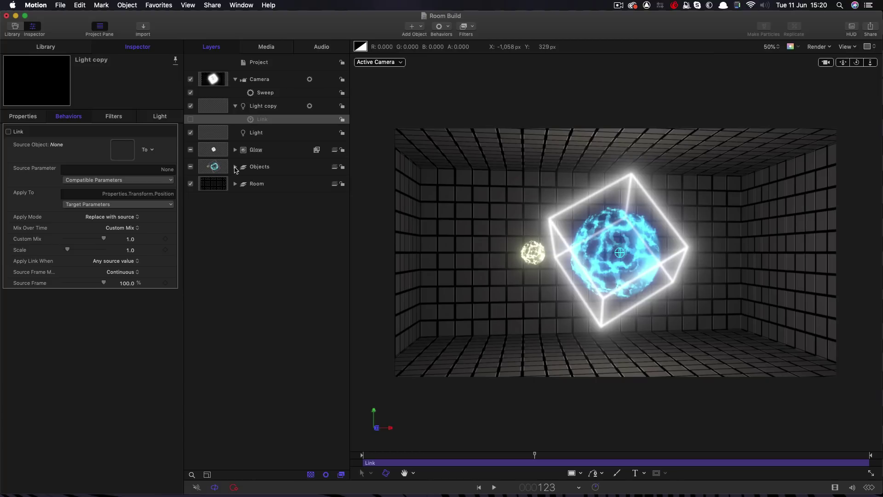
click(235, 167)
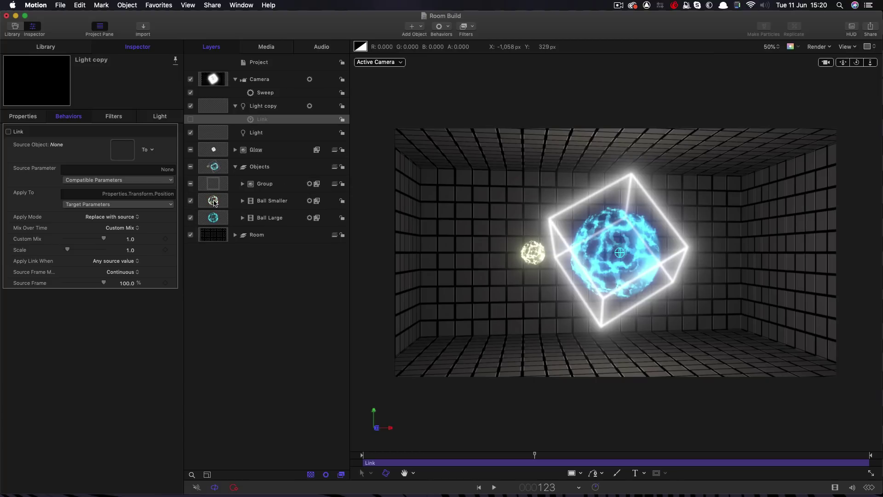
drag(213, 201, 123, 150)
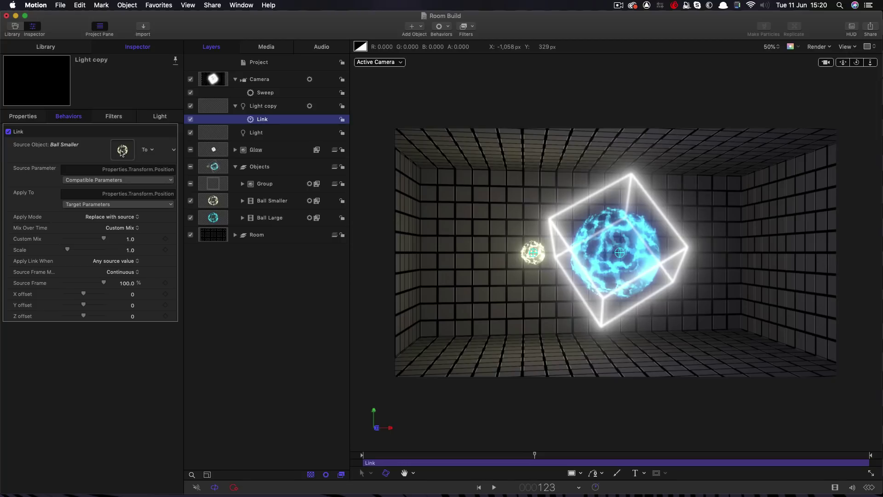
key(space)
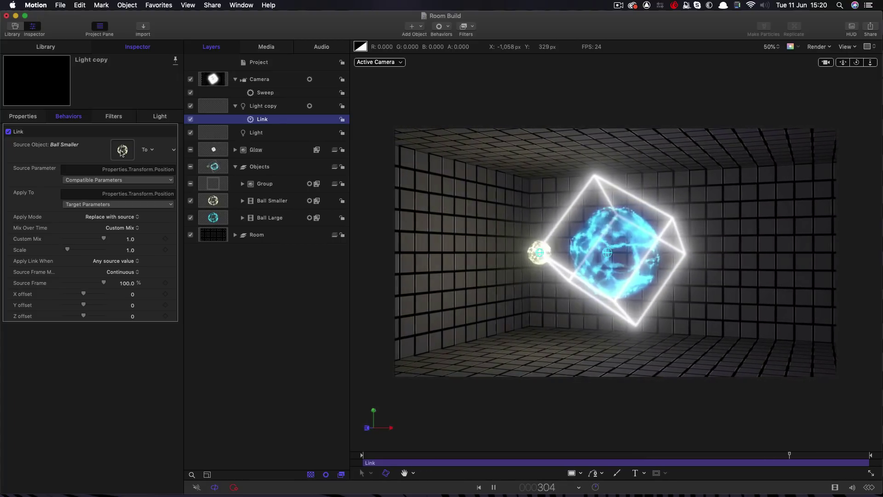
- Duplicate the original Light again to make a second additional light
click(217, 133)
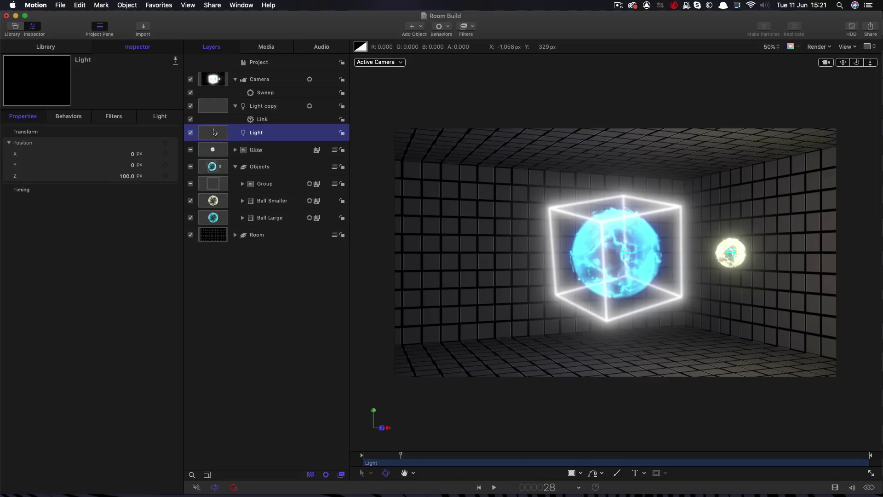
right_click(214, 132)
click(246, 163)
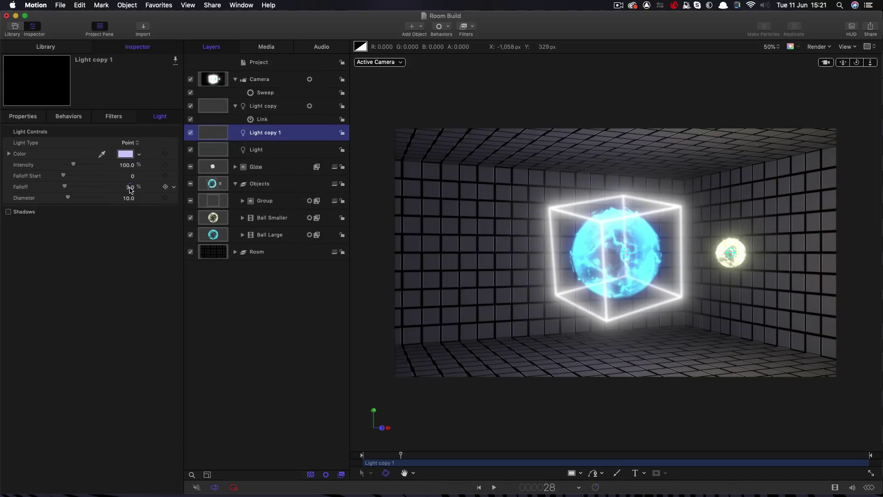
- Set Light copy 1's falloff to 15% and its intensity to 500%
click(130, 187)
text(15)
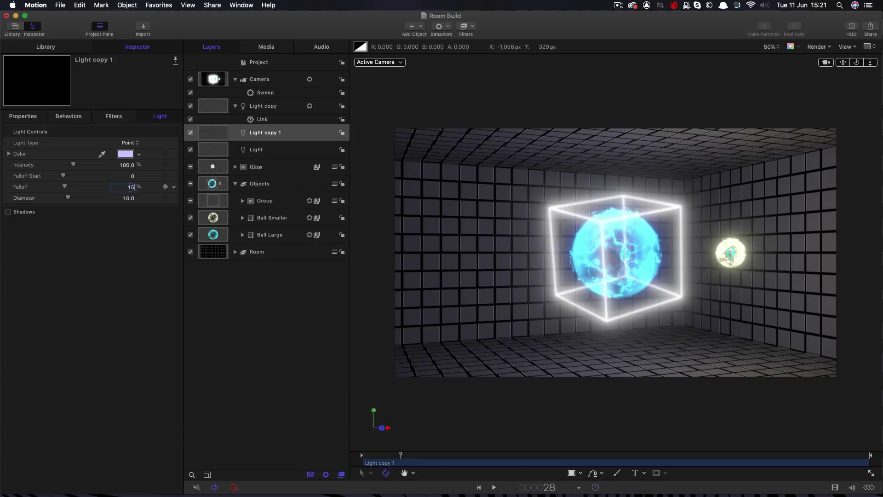
key(Return)
click(125, 165)
text(500)
key(Return)
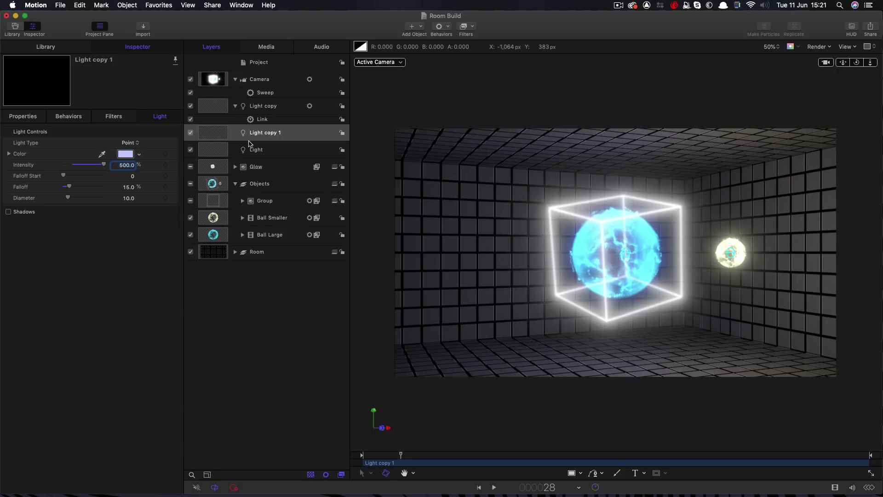
- Collapse the Objects group and try the built-in Reflection option on the Room group, switching it back off
click(235, 185)
click(234, 184)
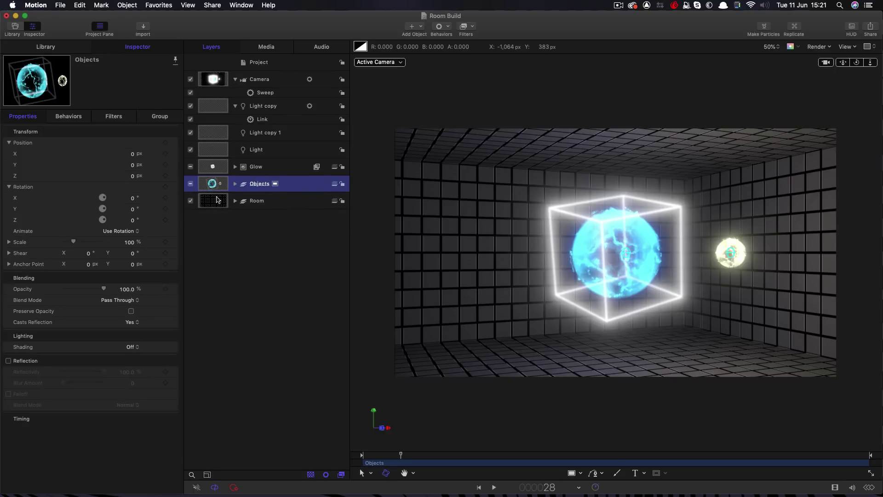
click(218, 200)
click(9, 361)
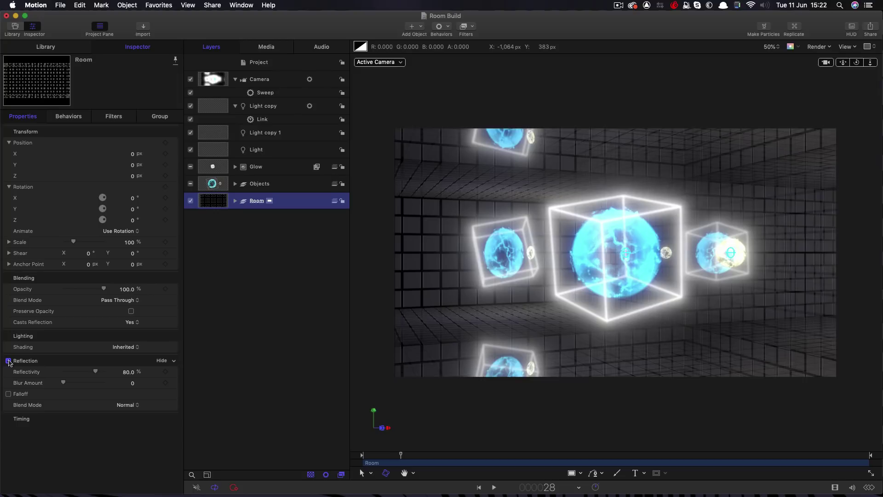
click(8, 361)
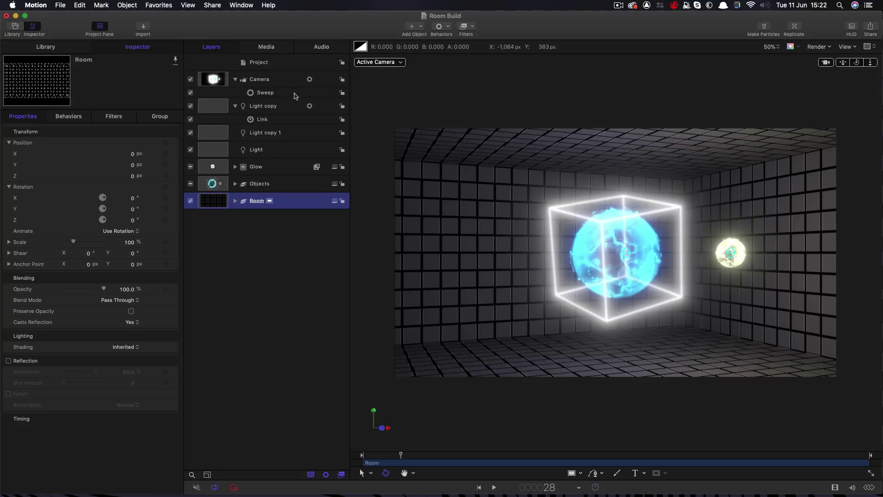
- Disable the camera's Sweep behavior and hide the Room group so only the glowing objects are rendered
click(190, 92)
click(271, 79)
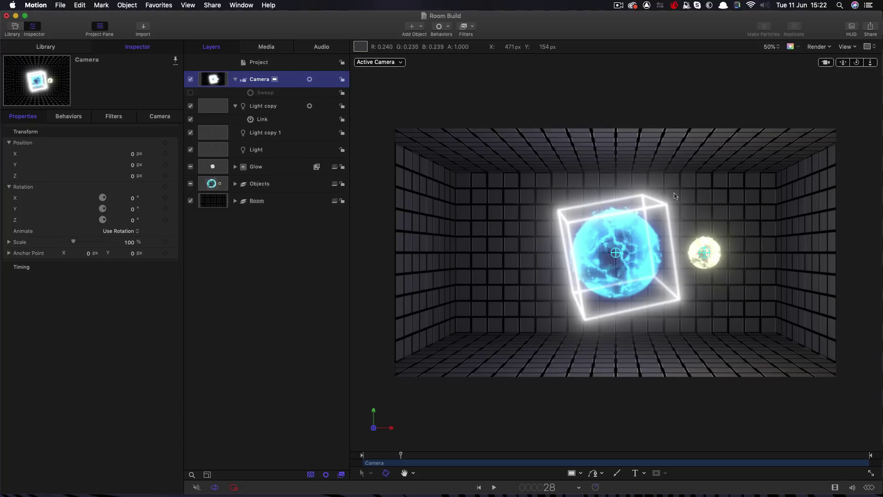
click(190, 201)
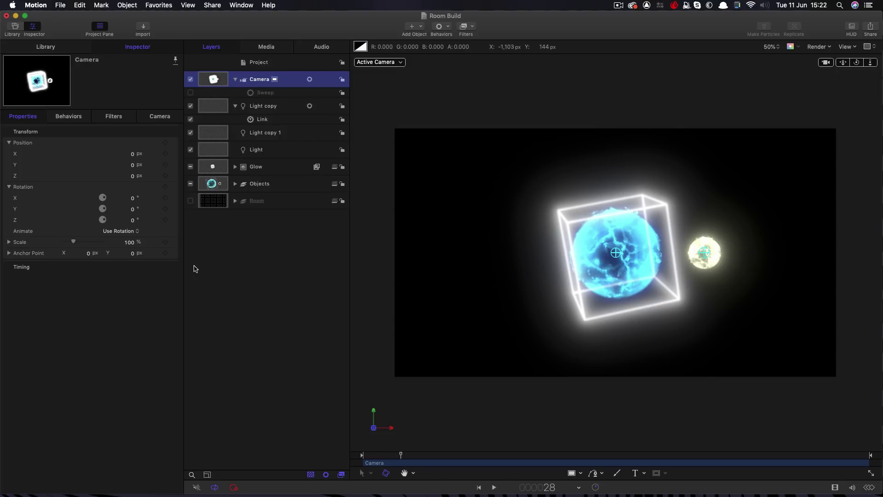
- Try an Angle Of View of 0° on the camera, and set it to 1° instead
key(F4)
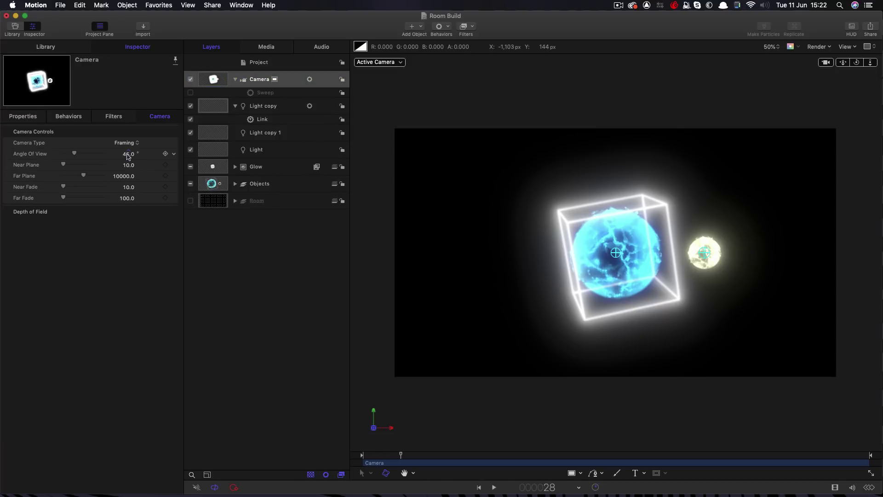
click(128, 154)
text(1)
key(Return)
text(0)
key(Return)
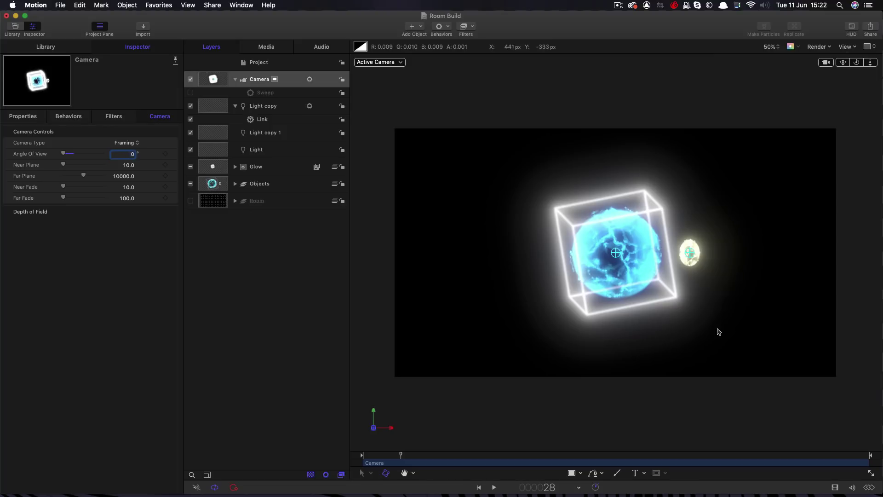
click(131, 156)
text(1)
key(Return)
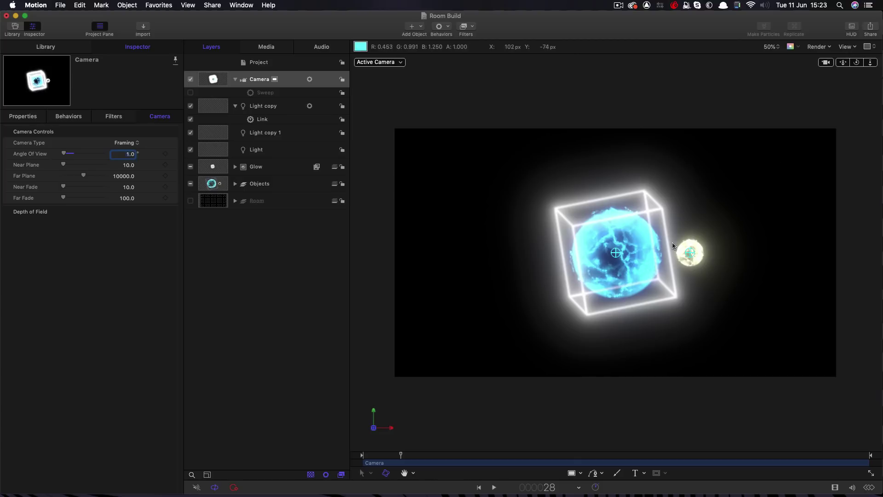
- Set the camera's Y rotation to -90° to view the objects from the side
click(259, 79)
click(23, 116)
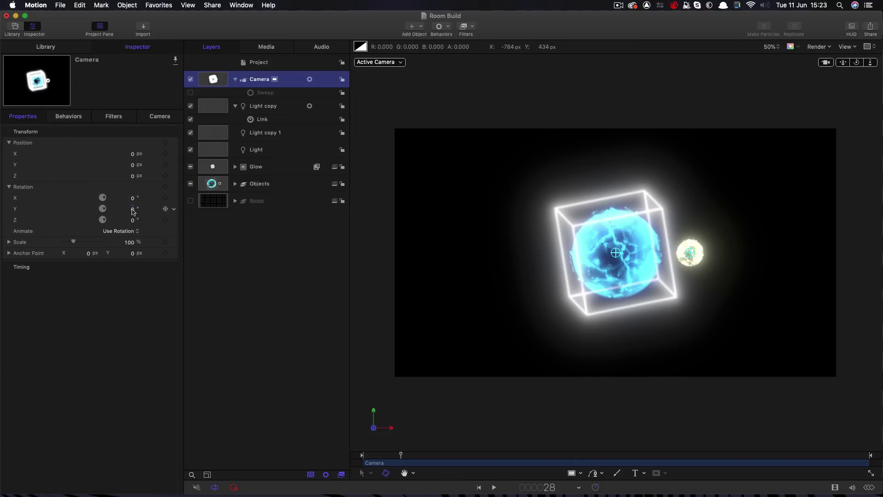
click(133, 210)
key(BackSpace)
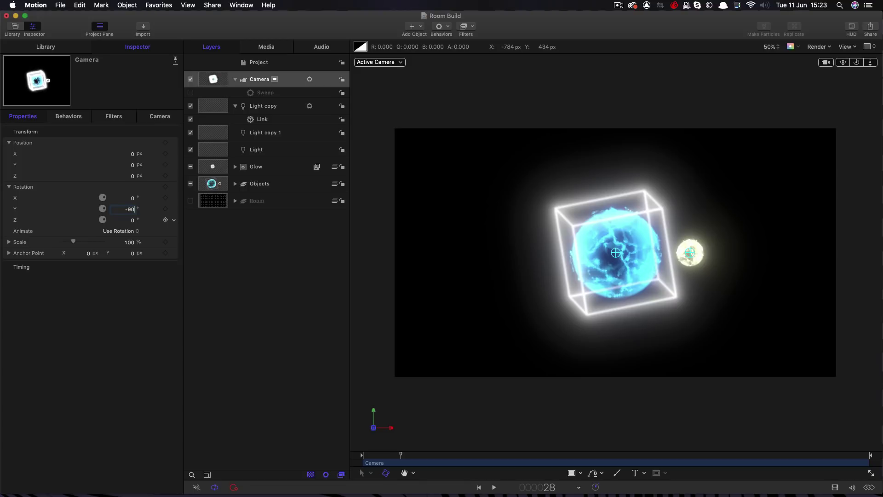
text(-90)
key(Return)
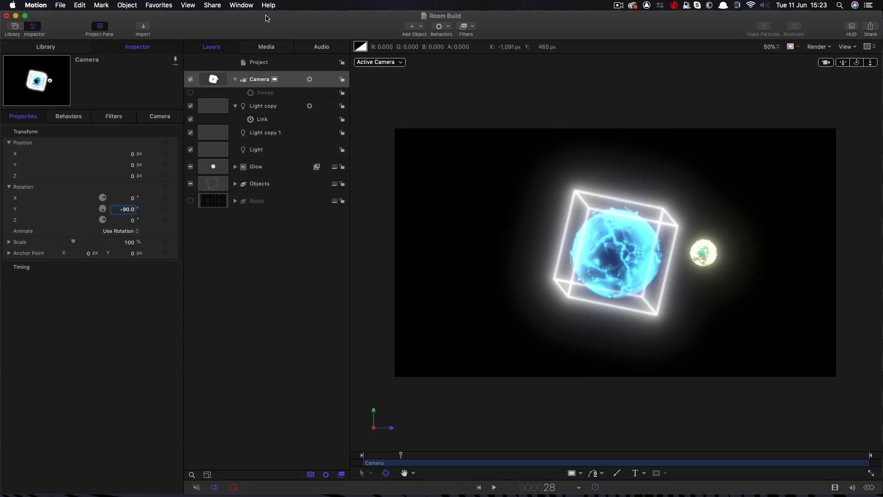
- Export this camera view as a video-only Apple ProRes 4444 movie to the Renders folder, replacing Left.mov
click(213, 4)
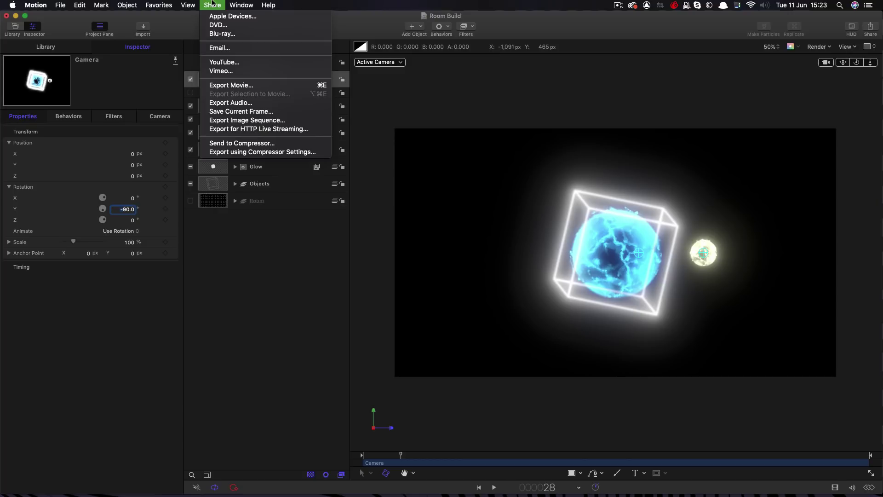
click(231, 85)
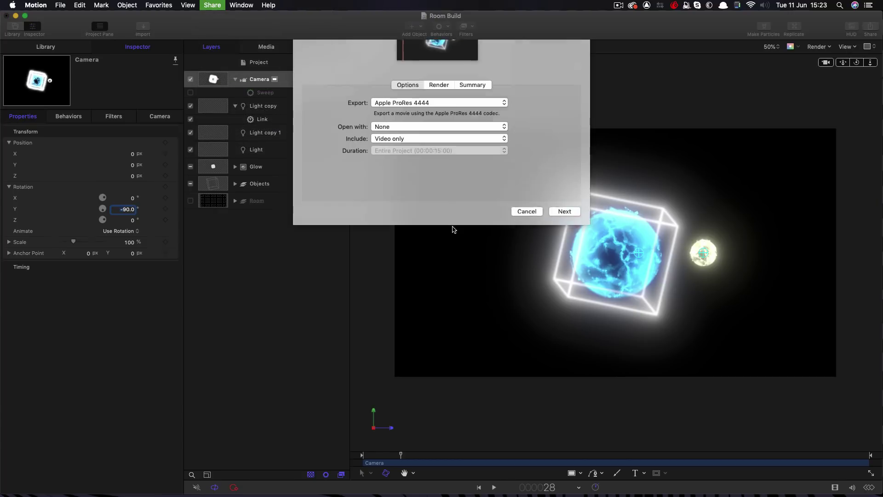
click(414, 174)
click(414, 173)
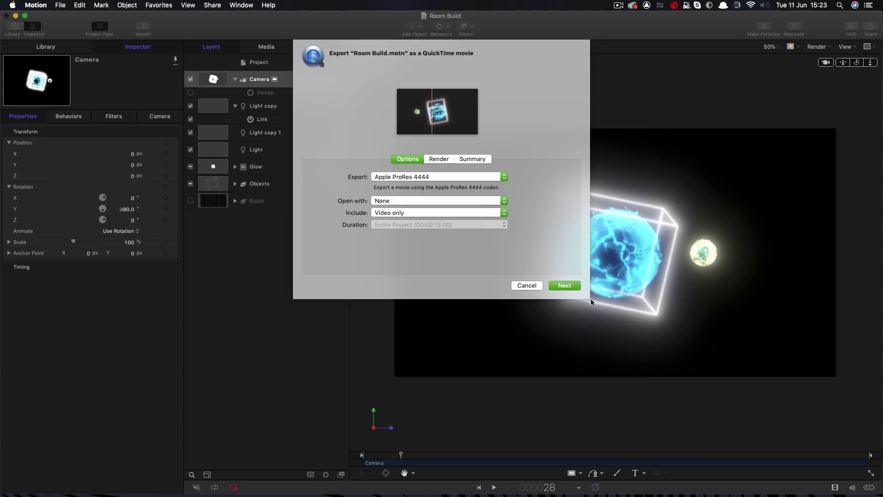
click(560, 285)
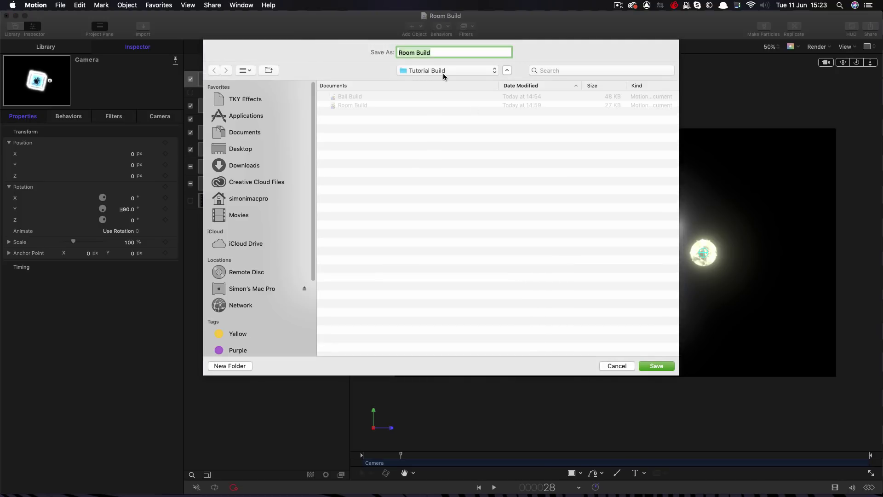
click(436, 69)
click(438, 160)
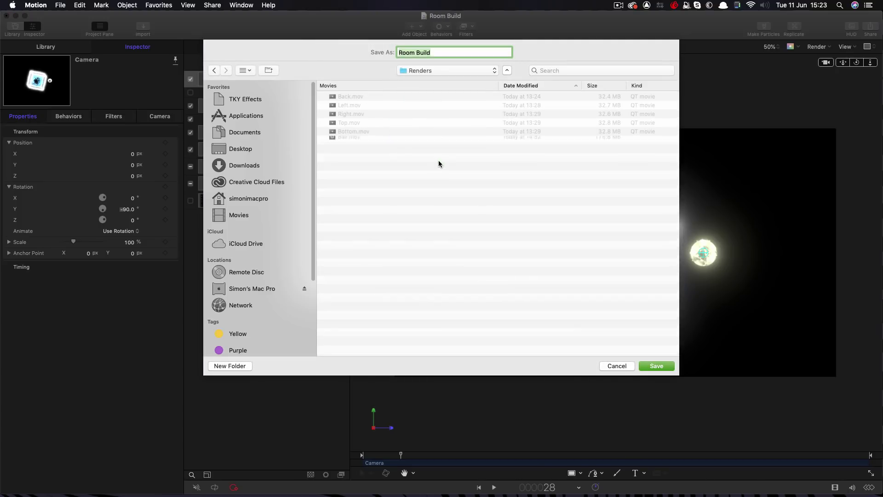
click(344, 105)
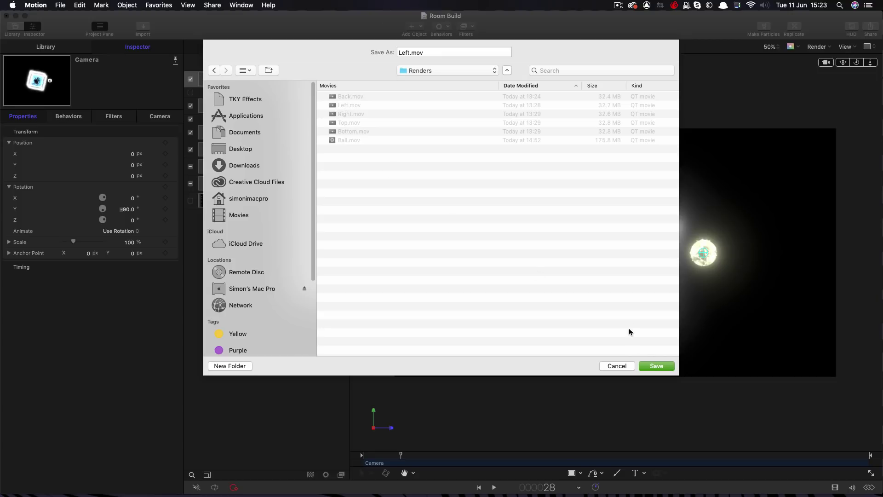
click(658, 366)
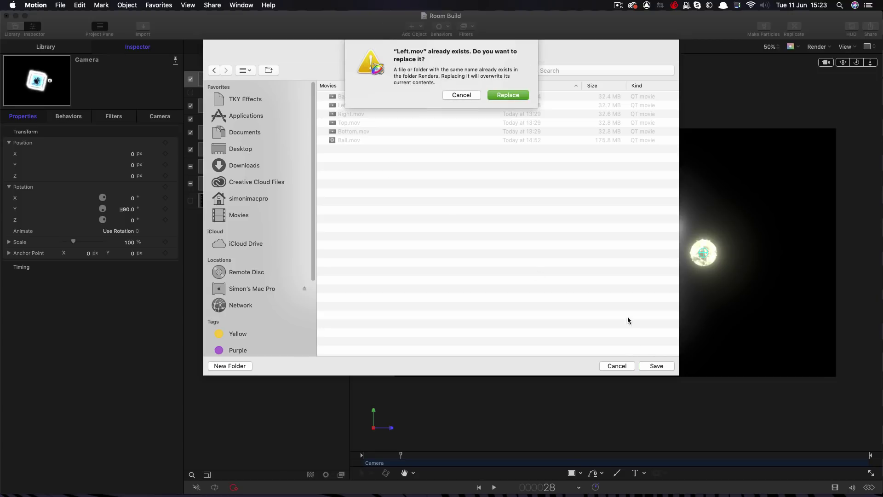
click(508, 96)
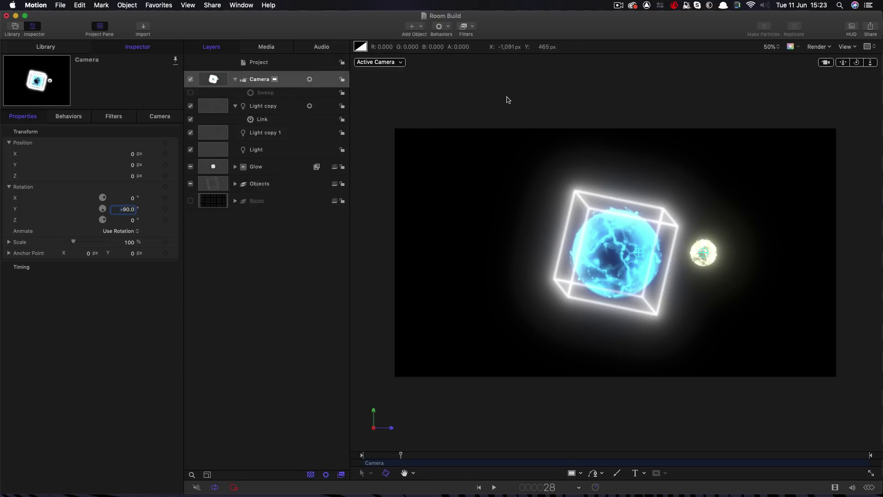
- Set the camera's Y rotation to 90° and export the movie to the Renders folder, replacing Right.mov
double_click(128, 213)
text(90)
key(Return)
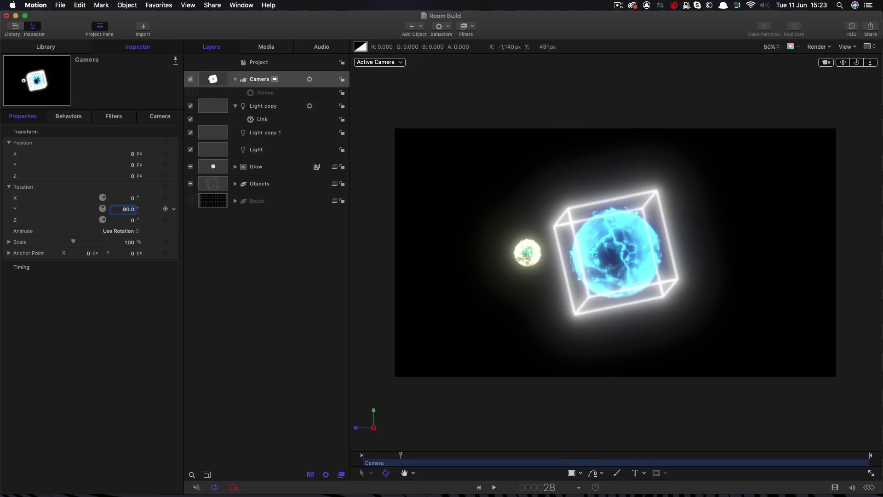
click(212, 5)
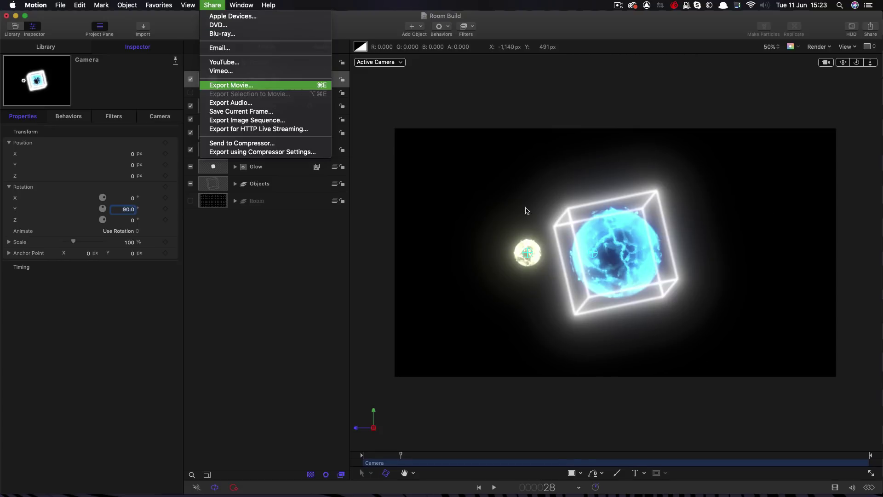
click(231, 86)
click(340, 105)
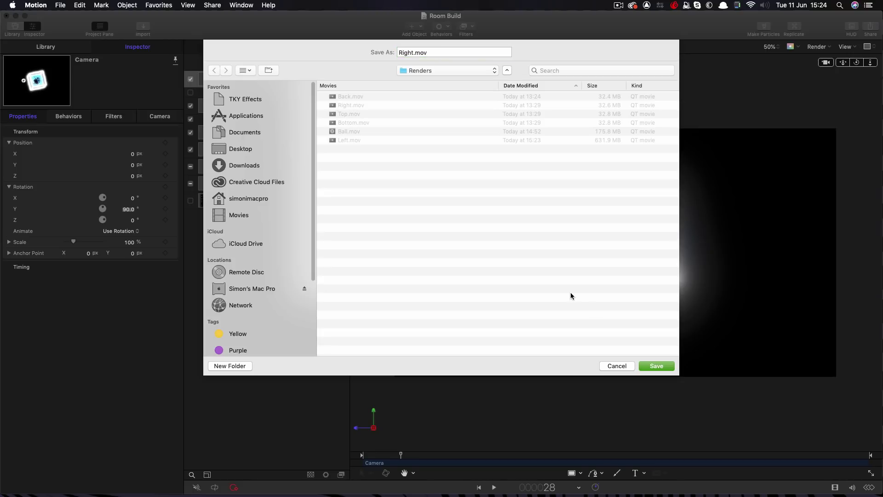
click(657, 366)
click(505, 95)
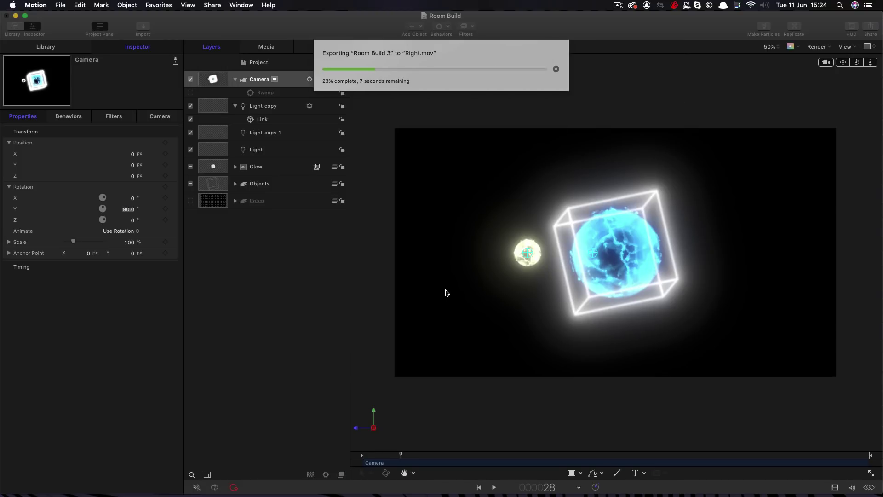
- Set the camera's Y rotation to 0° and X rotation to -90°, and export the view as Top.mov
text(0)
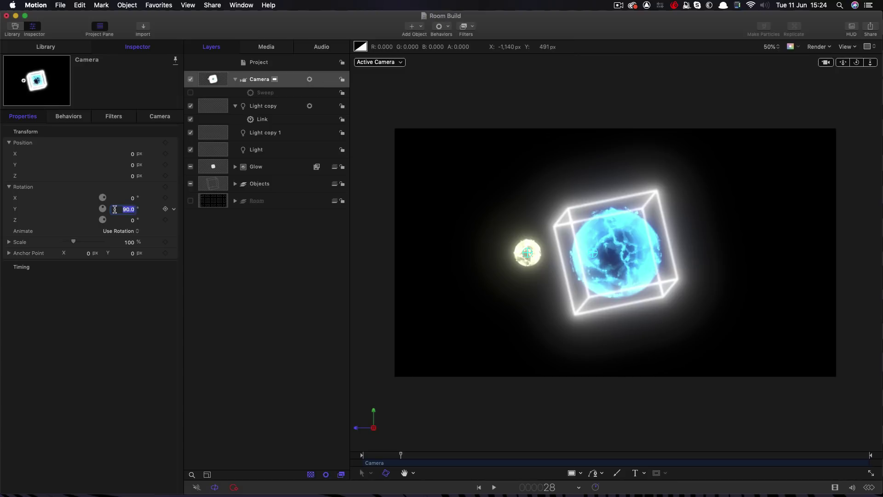
key(Return)
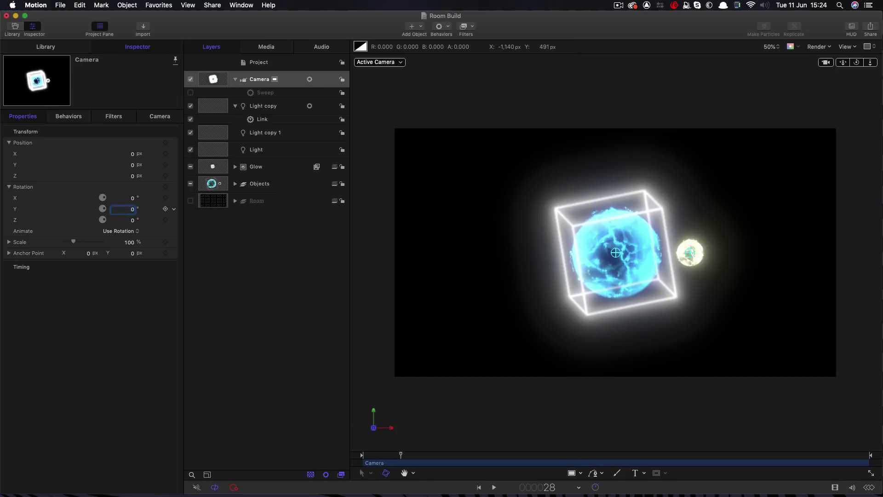
click(132, 198)
text(-90)
key(Return)
click(213, 5)
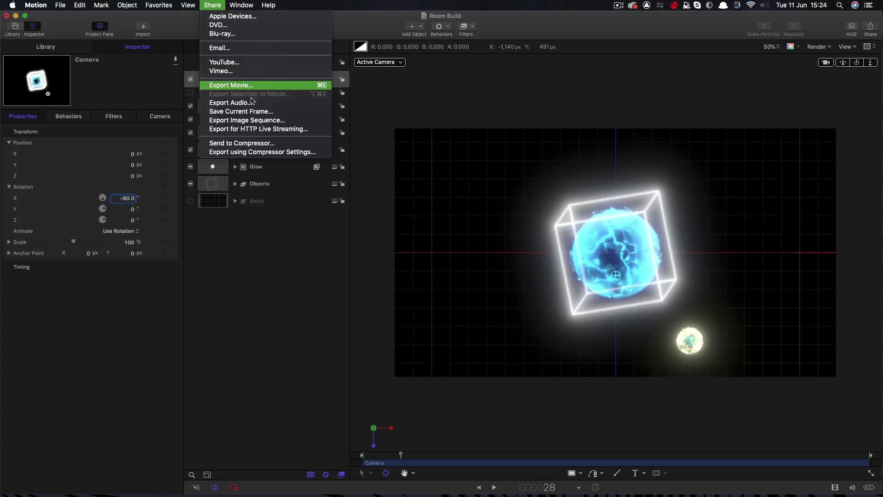
click(230, 84)
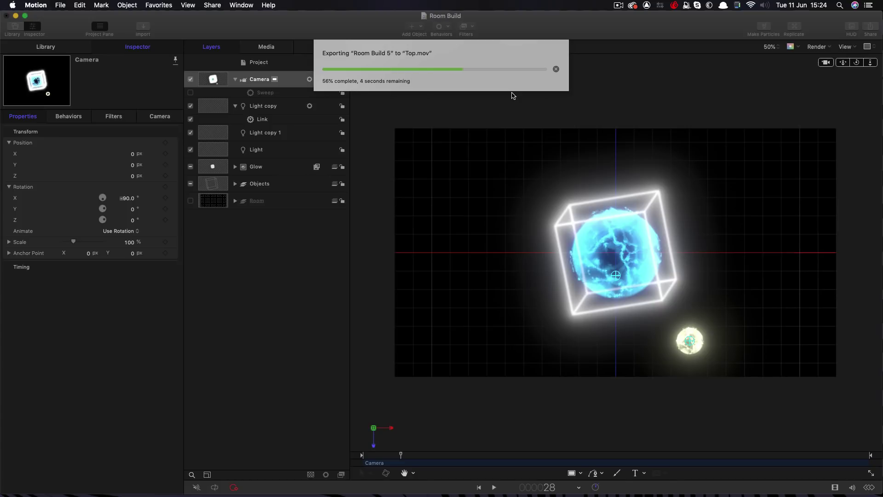
- Set the camera's X rotation to 90° and export the movie to the Renders folder, replacing Bottom.mov
click(124, 197)
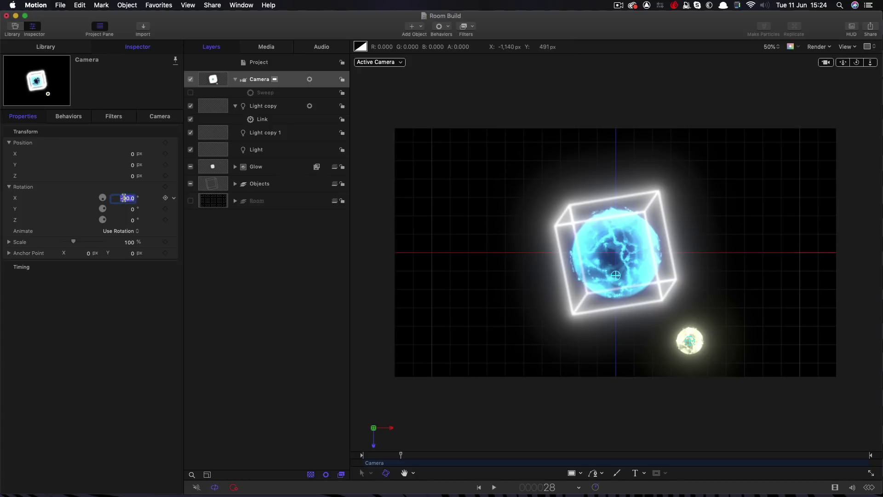
text(90)
key(Return)
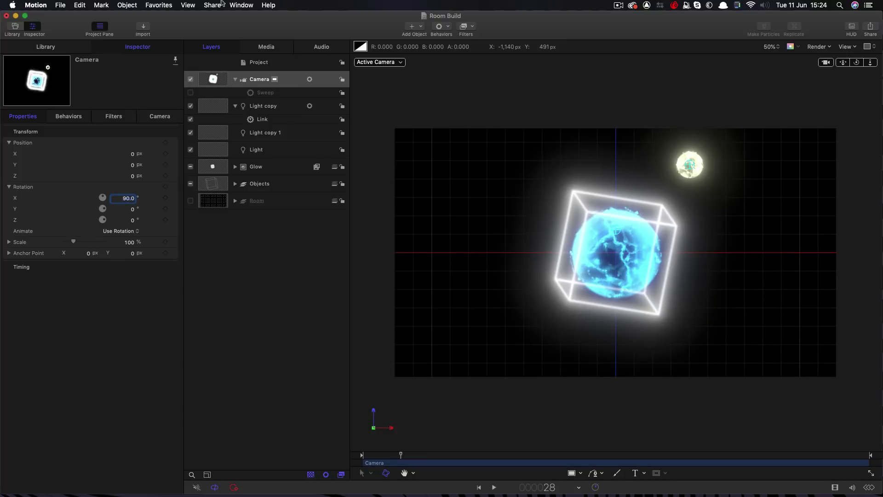
click(212, 5)
click(225, 85)
click(655, 366)
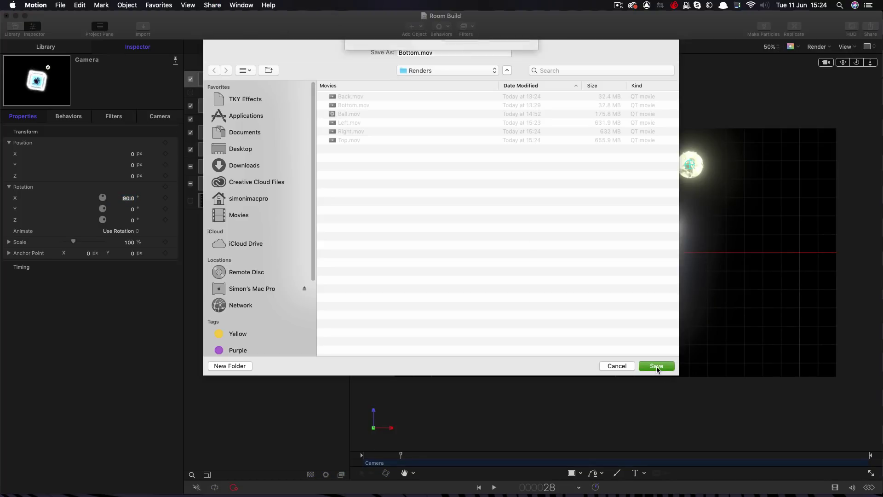
click(508, 96)
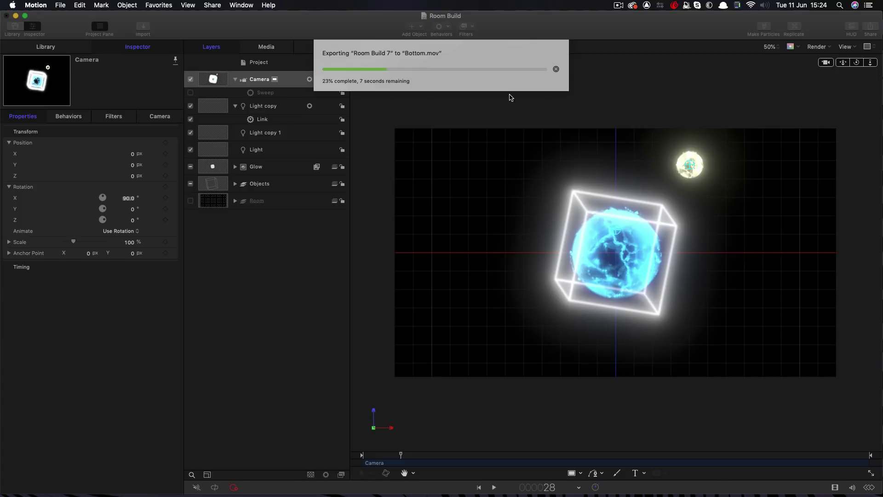
- Reset the camera's X rotation to 0°
click(127, 198)
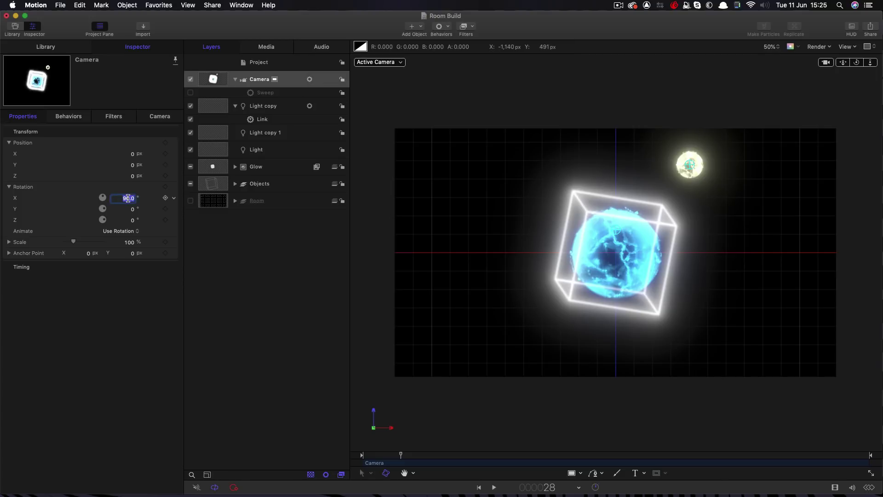
text(0)
key(Return)
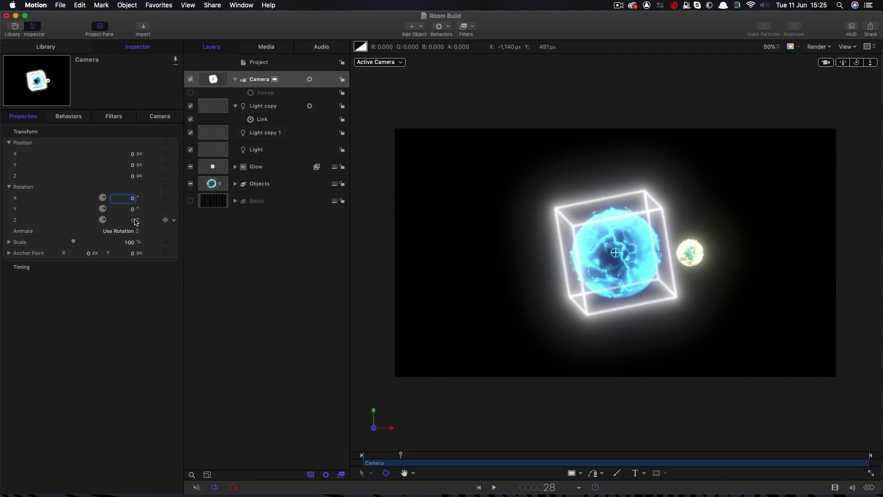
- Set the camera's Y rotation to 180° and export the movie to the Renders folder, replacing Back.mov
click(133, 210)
text(180)
key(Return)
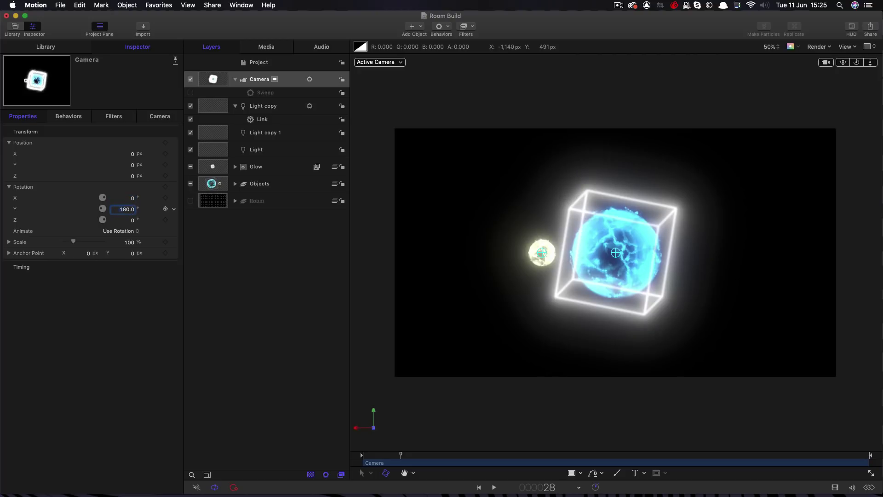
click(213, 5)
click(237, 84)
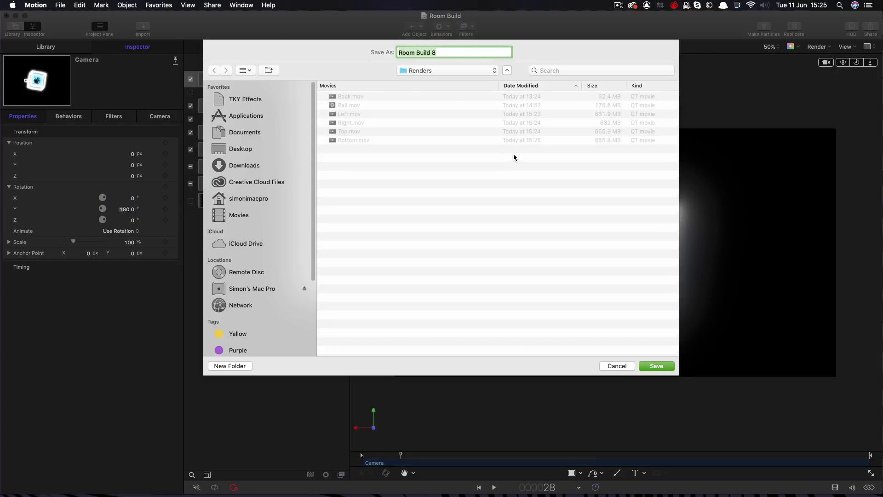
click(337, 98)
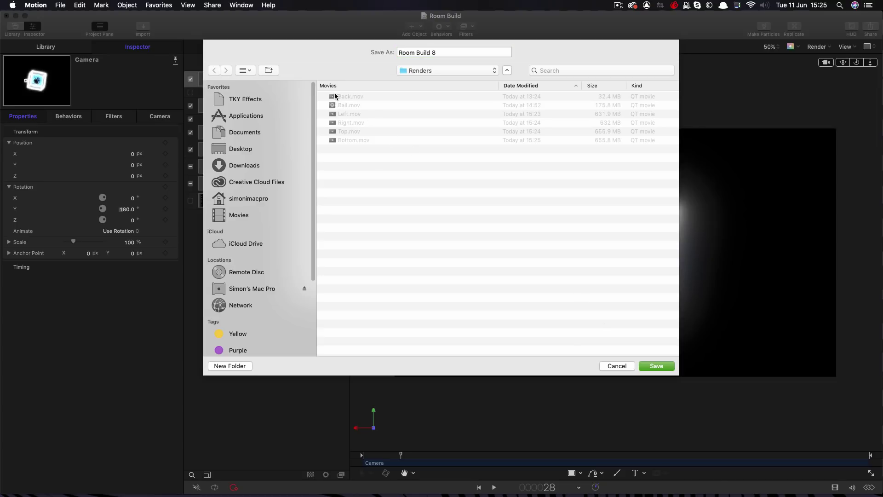
key(Return)
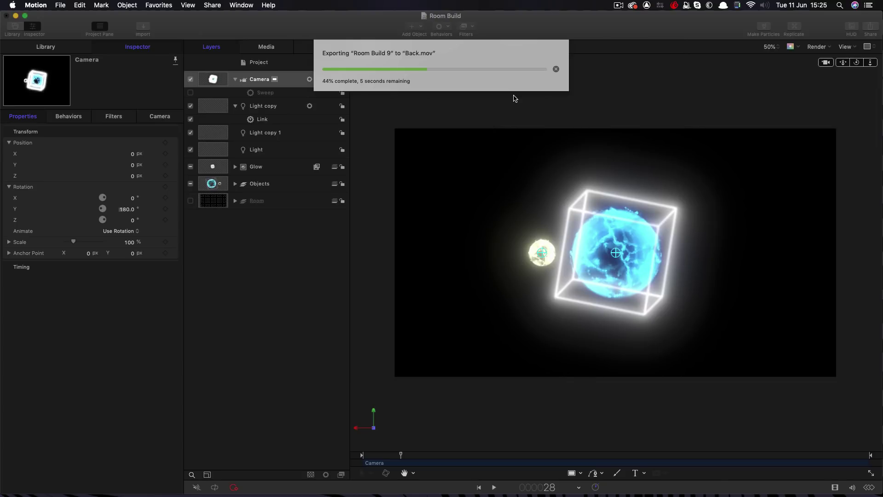
- Set the camera's angle of view to 75° and make the Room group visible
click(159, 117)
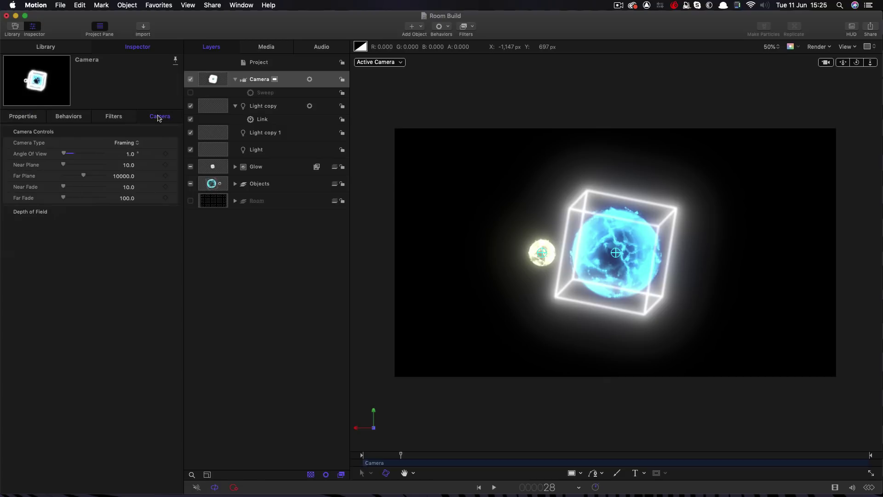
text(75)
key(Return)
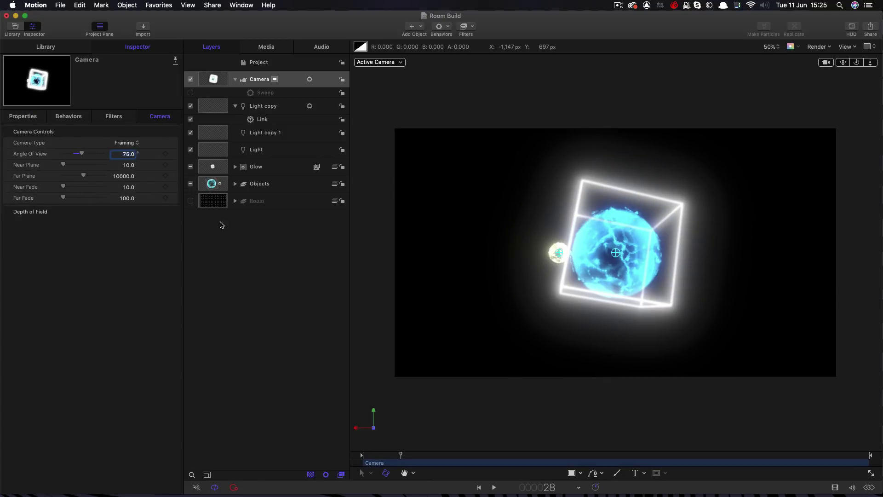
click(190, 201)
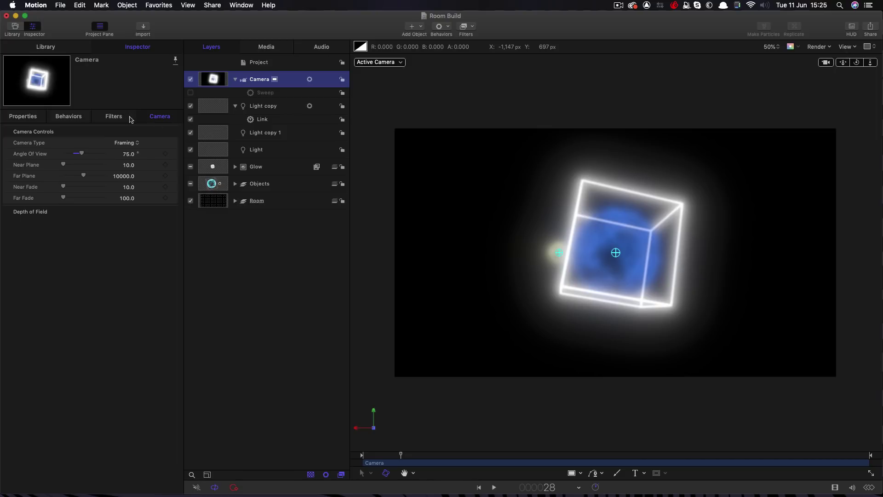
- Reset the camera's Y rotation to 0°
click(23, 117)
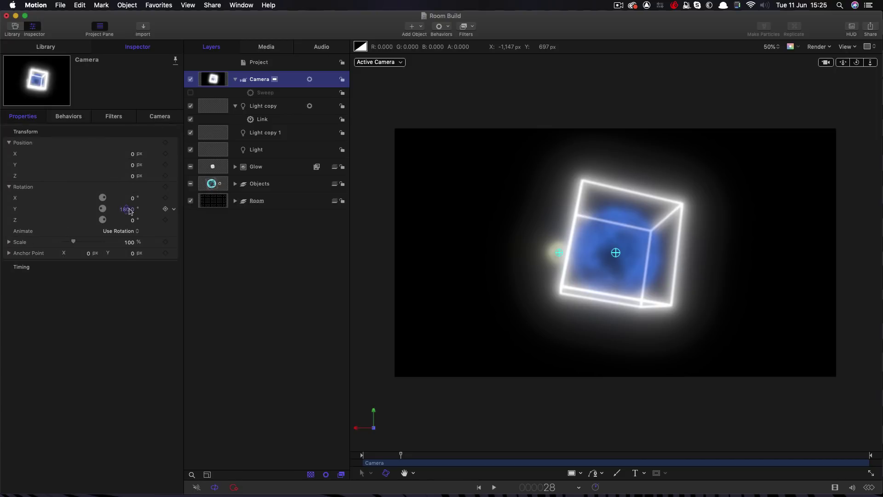
click(131, 210)
text(0)
key(Return)
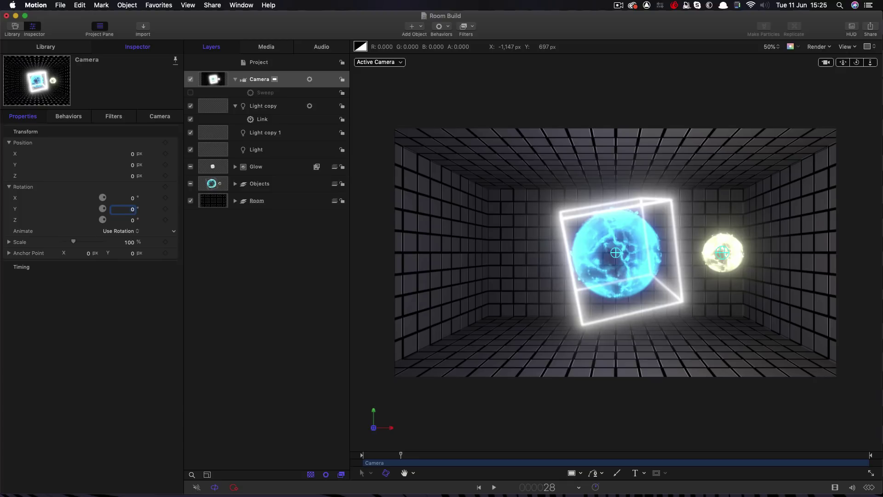
- Enable the camera's Sweep behavior and play back the animation to preview it
click(191, 93)
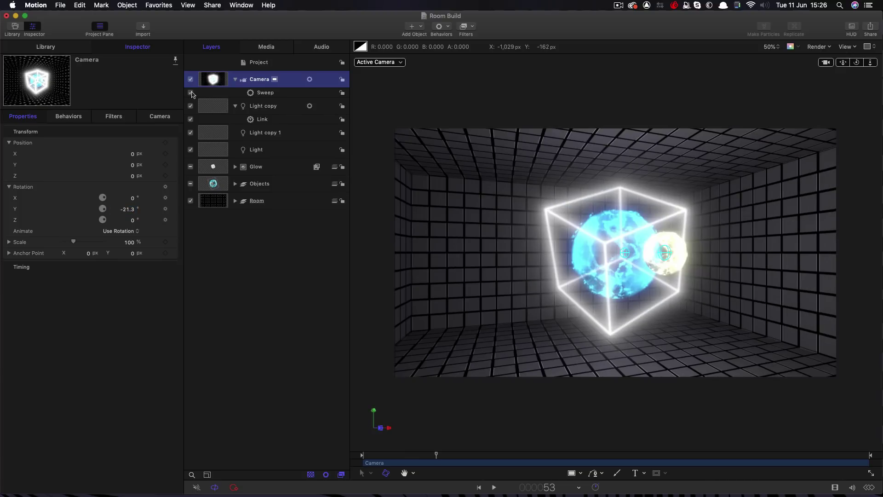
key(space)
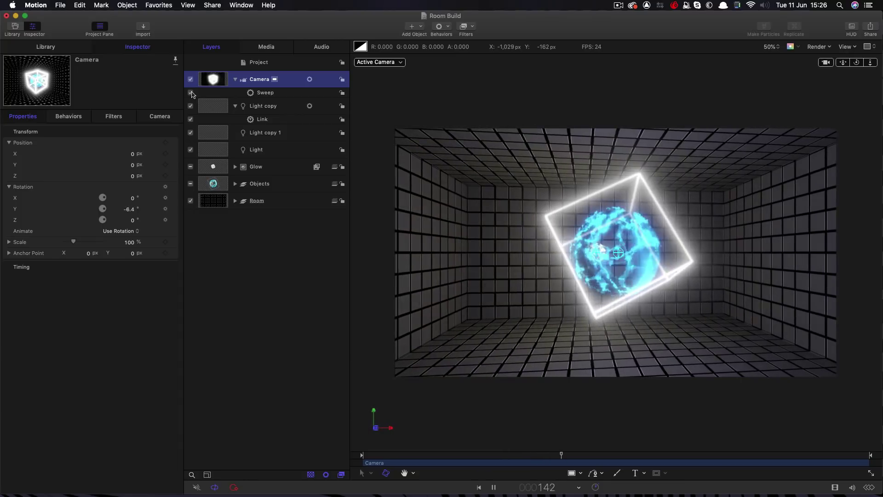
click(254, 62)
key(space)
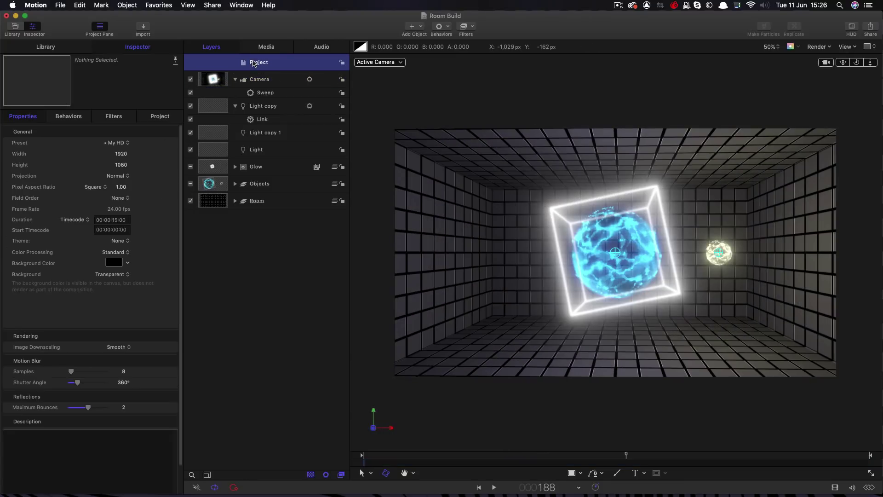
- Create a new group at project level and import Left.mov, Right.mov, Top.mov, Bottom.mov and Back.mov from the Renders folder into it
click(127, 5)
click(138, 14)
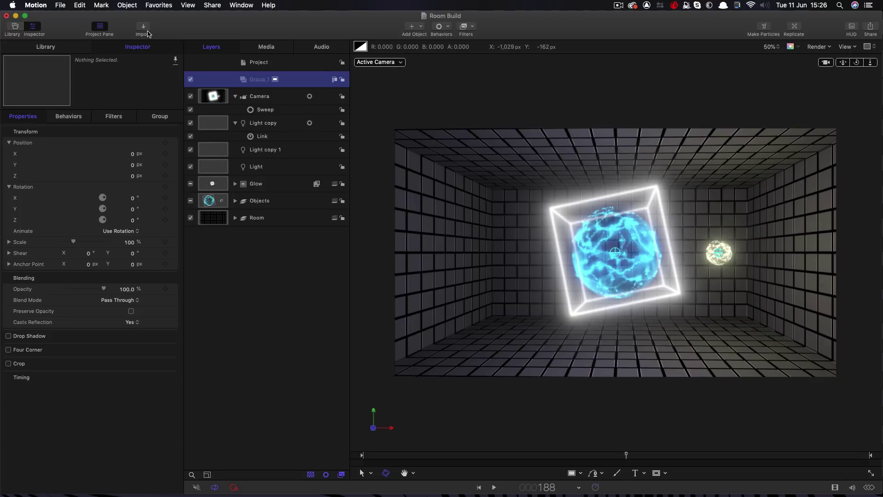
click(152, 33)
click(294, 87)
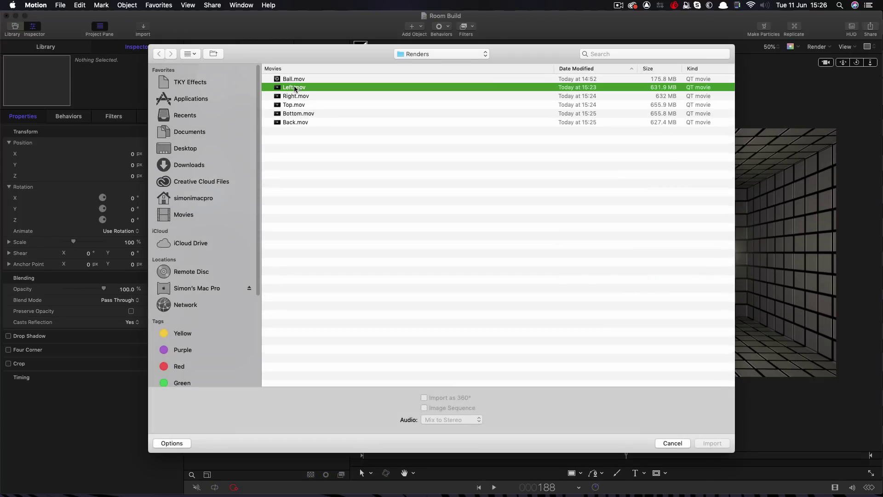
shift+click(299, 122)
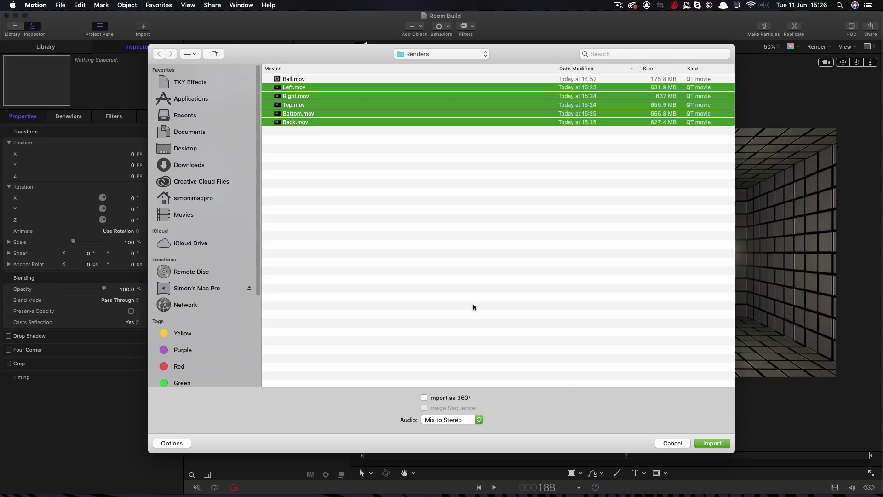
click(712, 443)
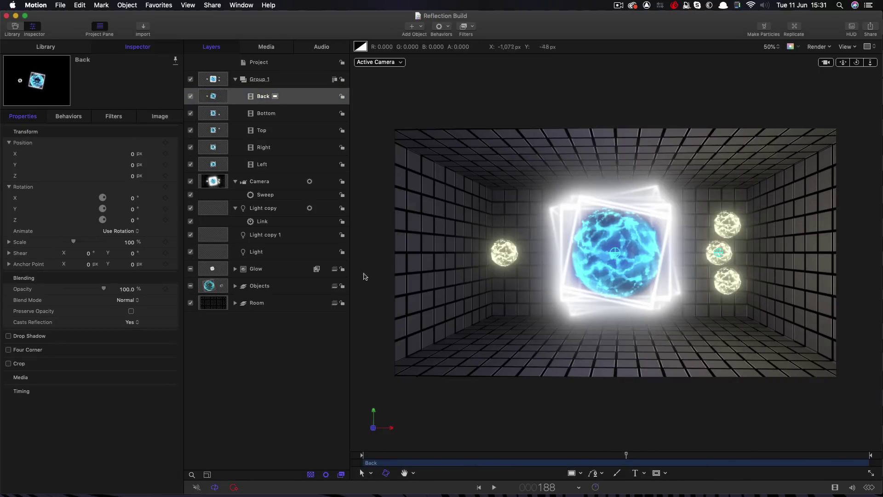
- Convert the group containing the imported renders into a 3D group
click(217, 78)
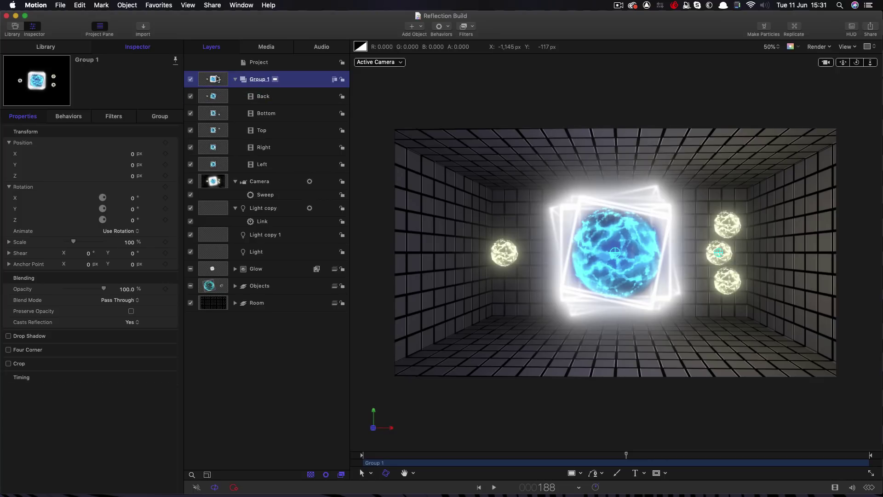
right_click(217, 78)
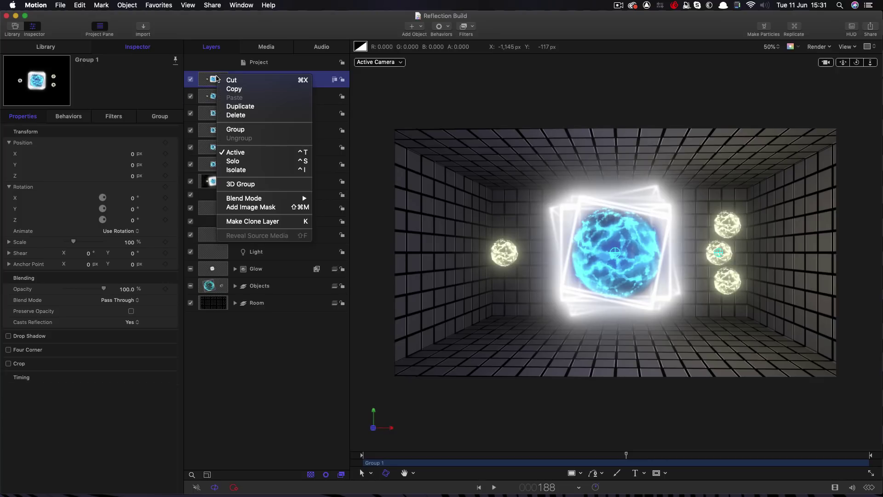
click(231, 184)
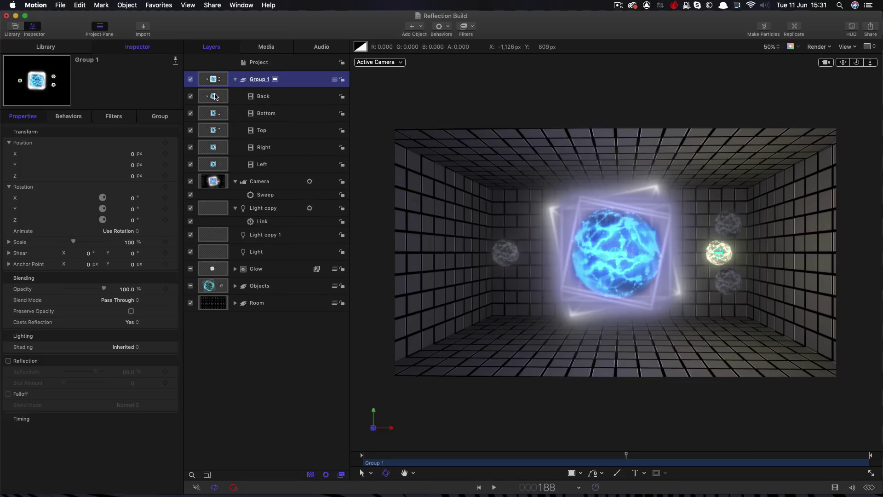
- Move the Back layer to the rear wall by setting its Z position to -1000 px
click(215, 96)
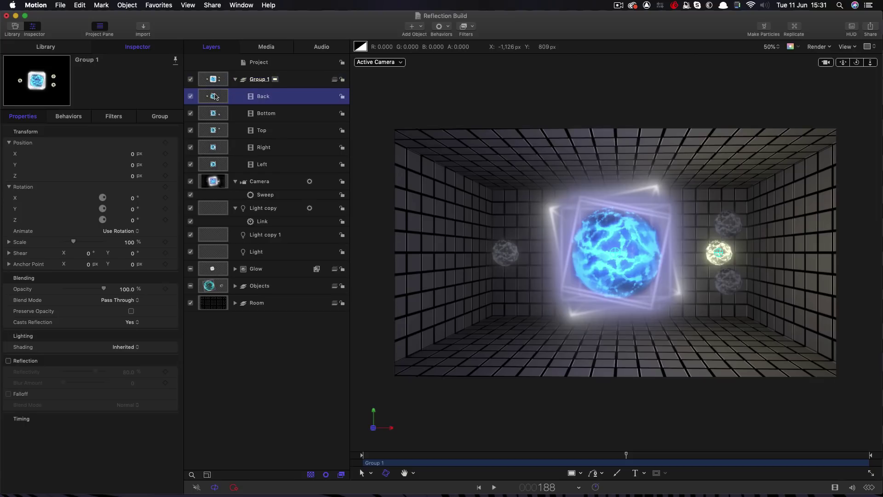
click(132, 176)
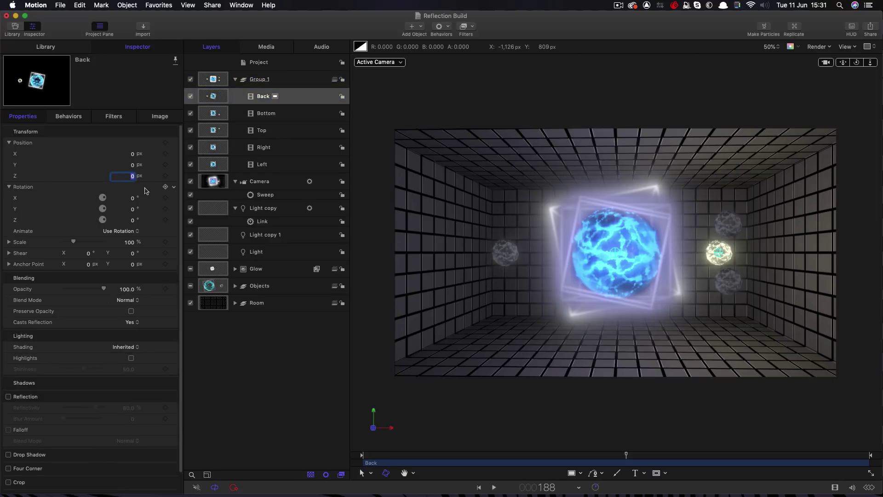
text(-1000)
key(Return)
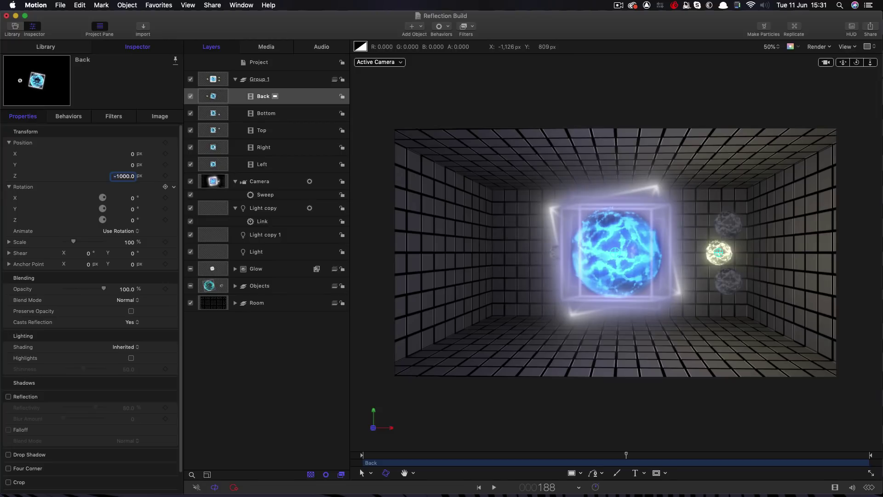
- Lay the Bottom layer on the floor with an X rotation of 90° and a Y position of -499 px
key(Down)
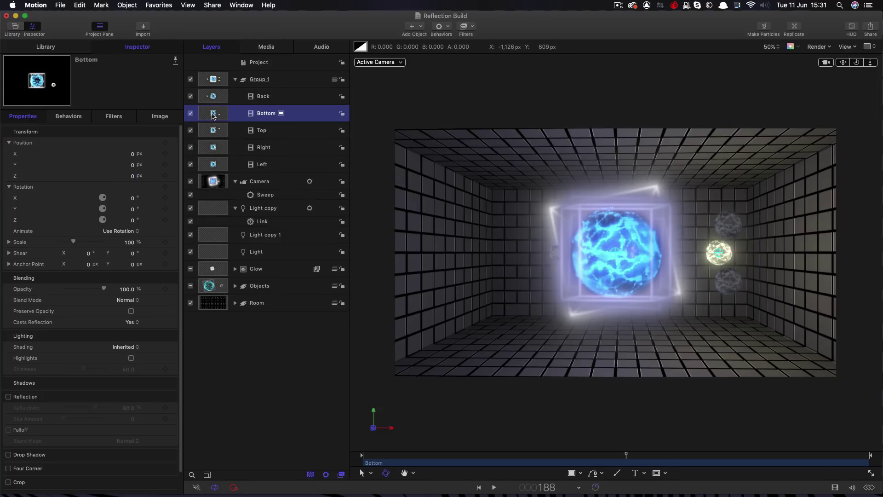
click(135, 198)
text(9)
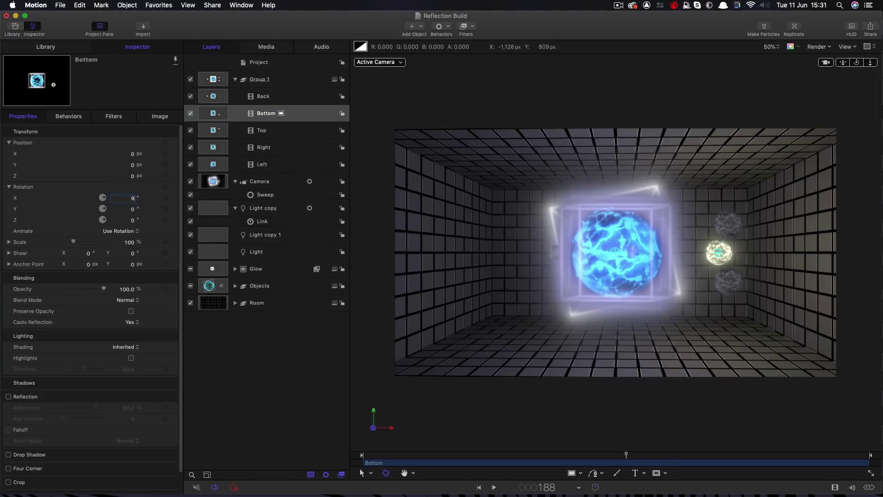
text(0)
key(Return)
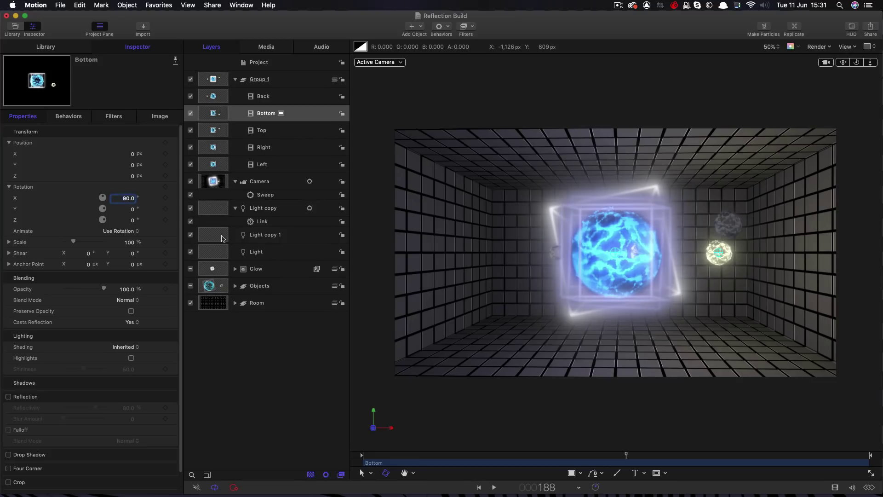
click(133, 165)
text(-499)
key(Return)
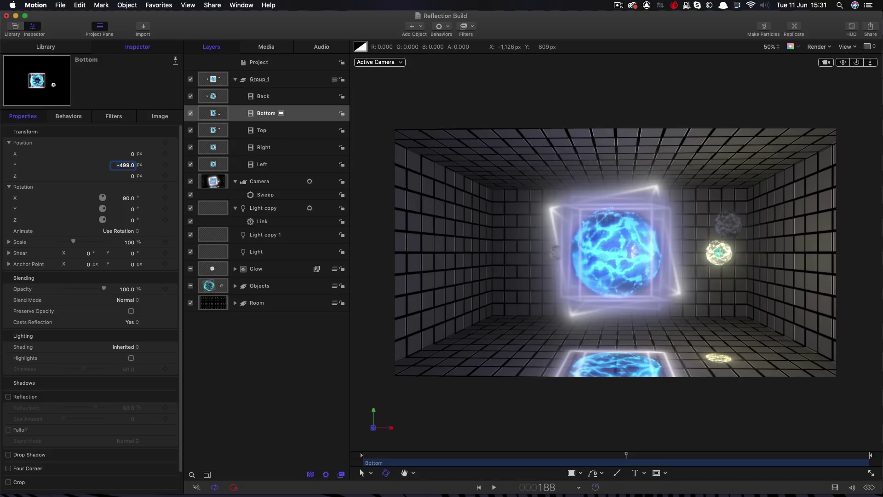
- Place the Top layer on the ceiling with an X rotation of -90° and a Y position of 499 px
click(213, 131)
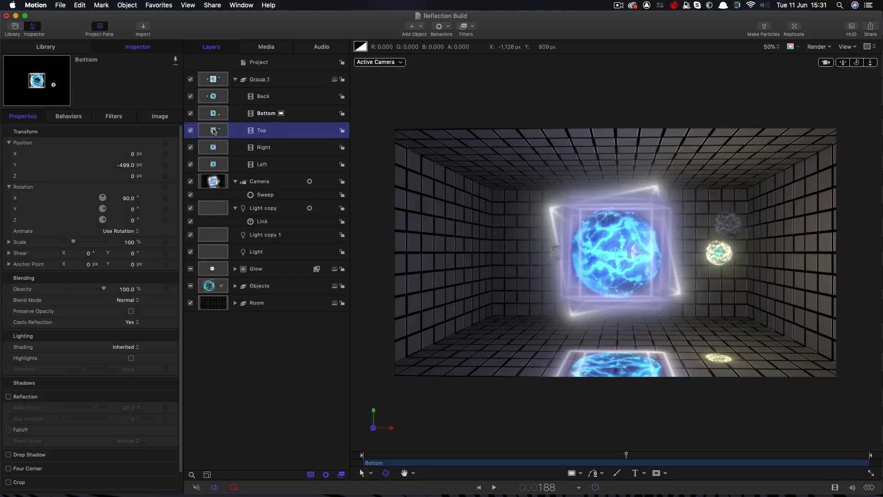
click(133, 198)
text(-90)
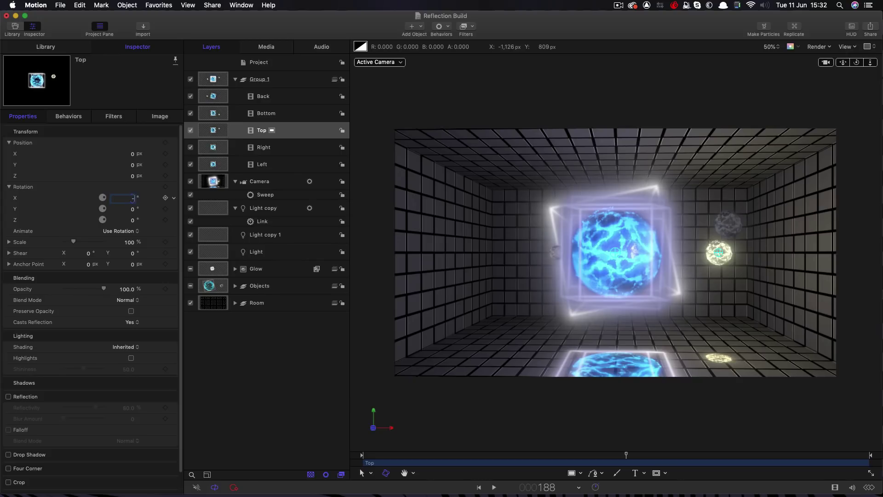
click(133, 166)
text(499)
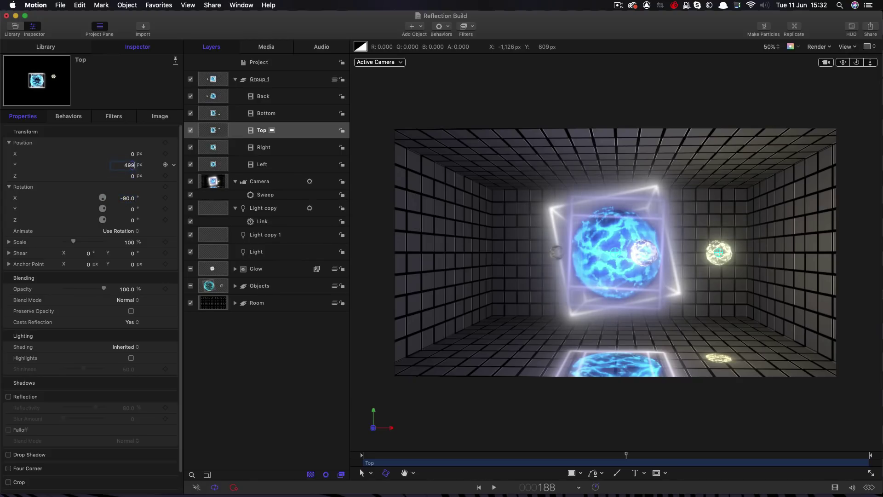
key(Return)
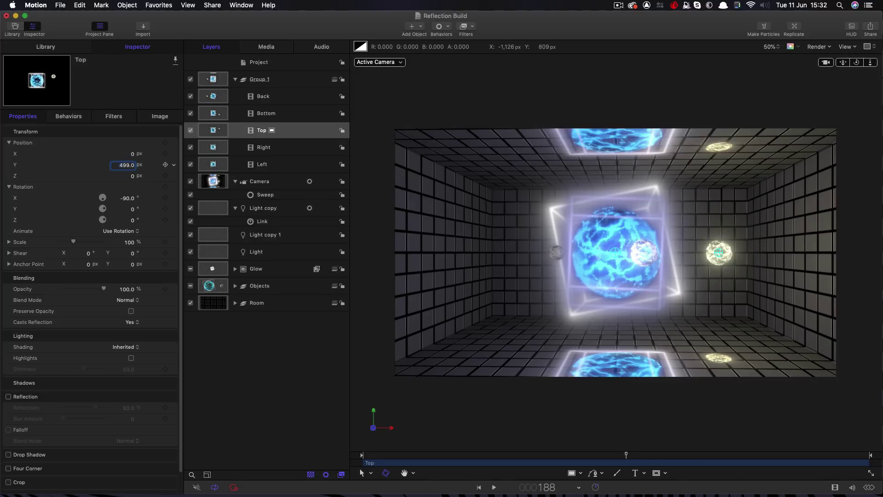
- Place the Right layer against the right wall with a Y rotation of 90° and an X position of 999 px
click(213, 148)
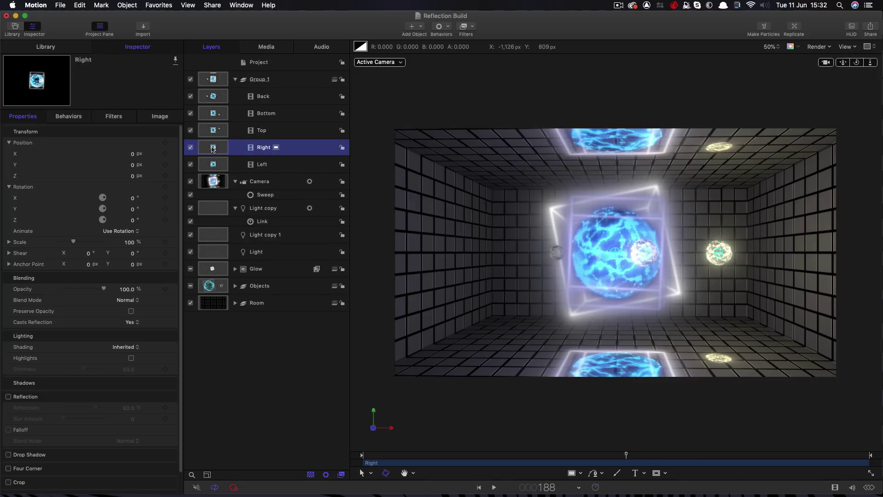
click(133, 211)
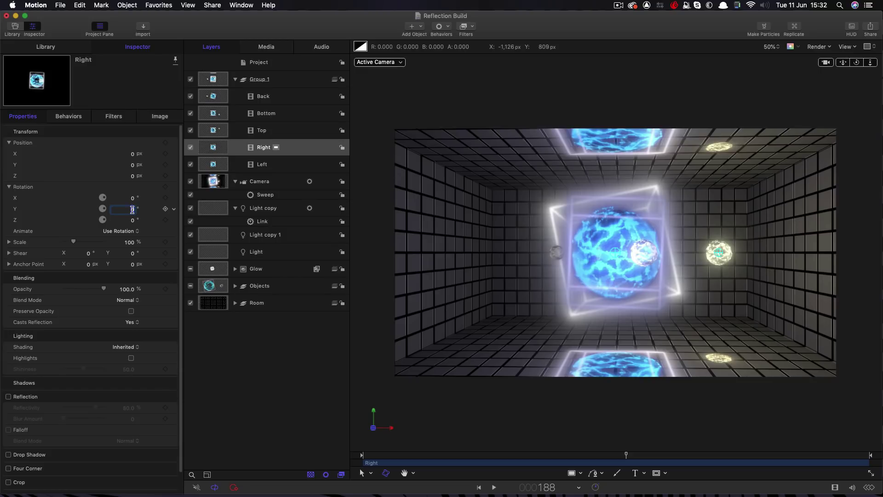
text(90)
key(Return)
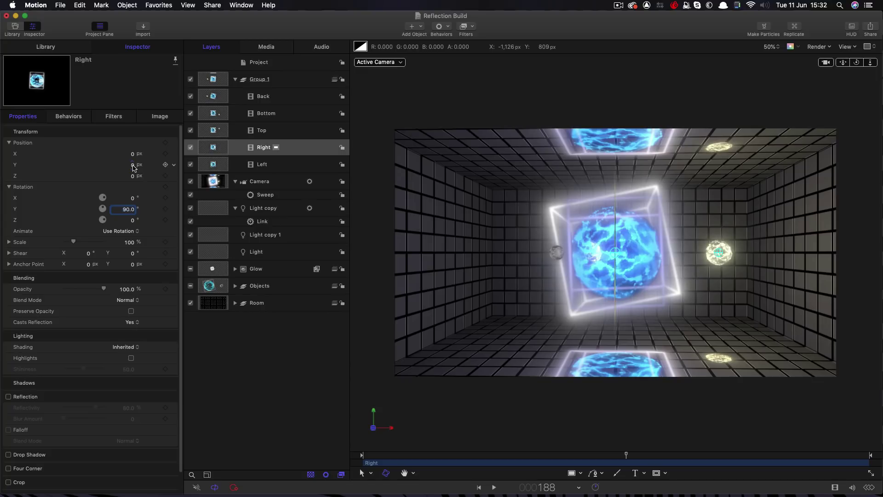
click(133, 154)
text(999)
key(Return)
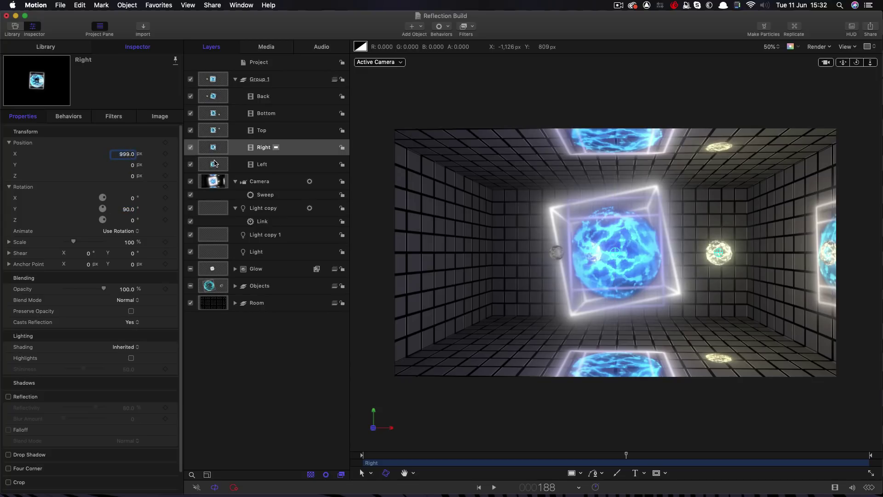
- Place the Left layer against the left wall with a Y rotation of -90° and an X position of -999 px
click(213, 165)
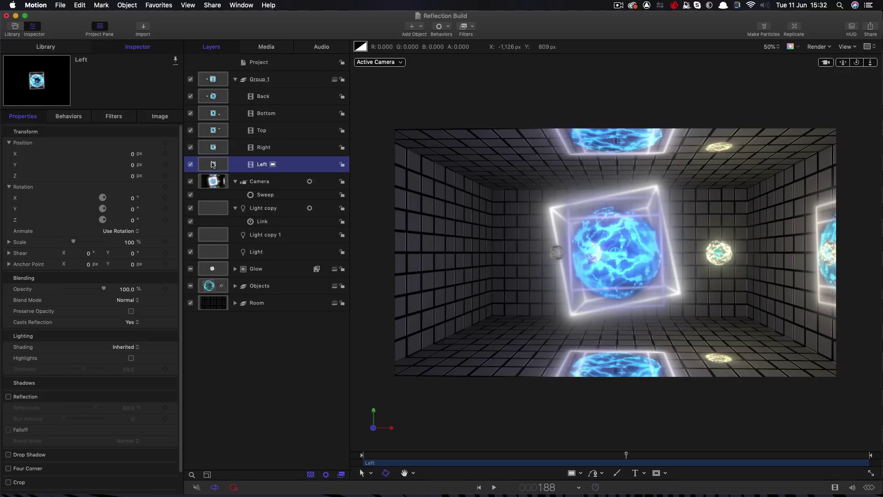
click(131, 209)
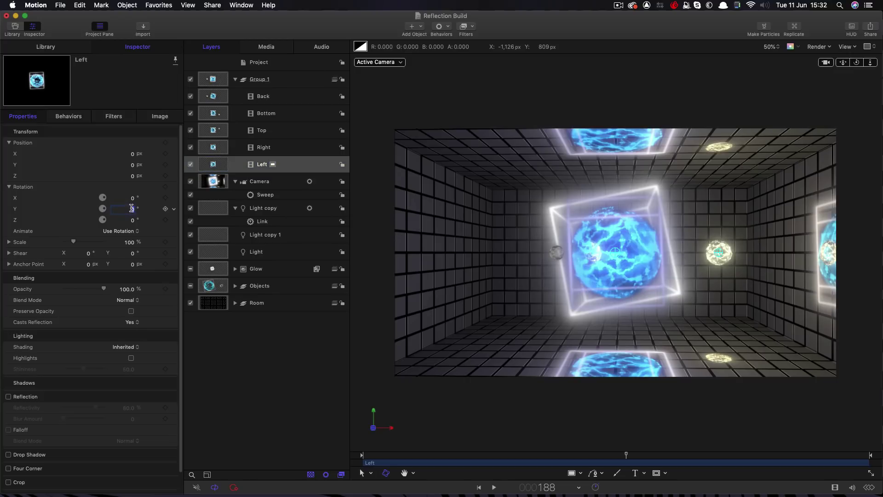
text(-90)
key(Return)
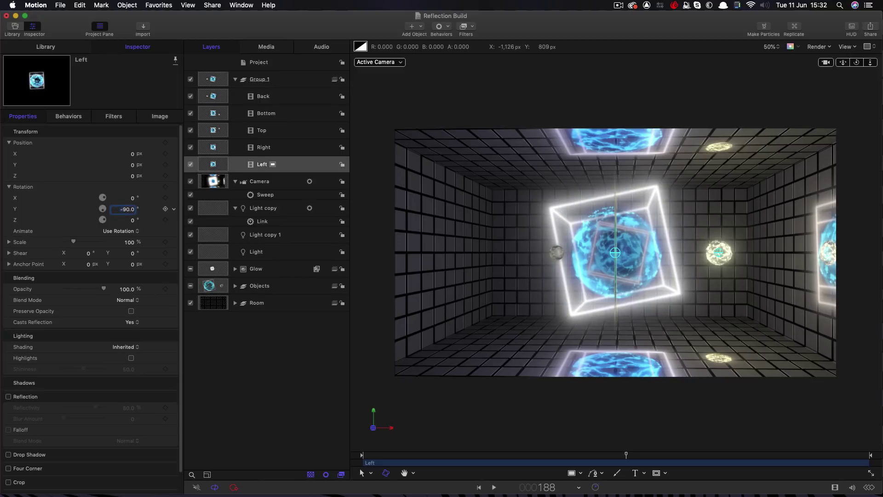
click(132, 154)
text(-999)
key(Return)
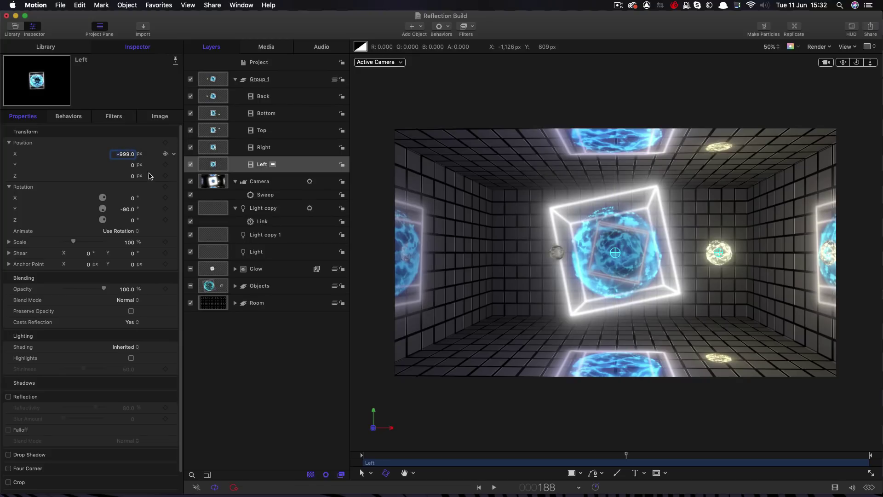
- At frame 173, add a Gaussian Blur filter to the Left reflection layer and set its Amount to 100
mouse_move(591, 457)
mouse_down()
mouse_move(467, 458)
mouse_move(648, 459)
mouse_move(709, 474)
mouse_move(802, 477)
mouse_move(606, 467)
mouse_up()
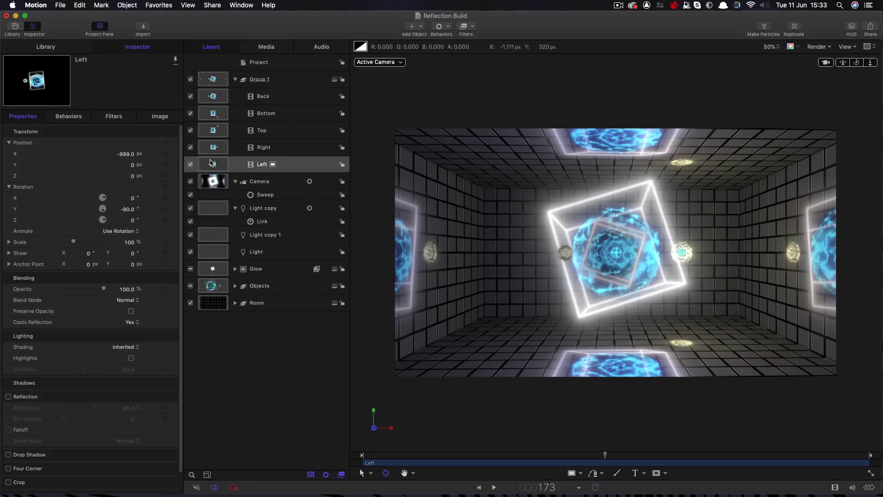
click(471, 26)
mouse_move(471, 44)
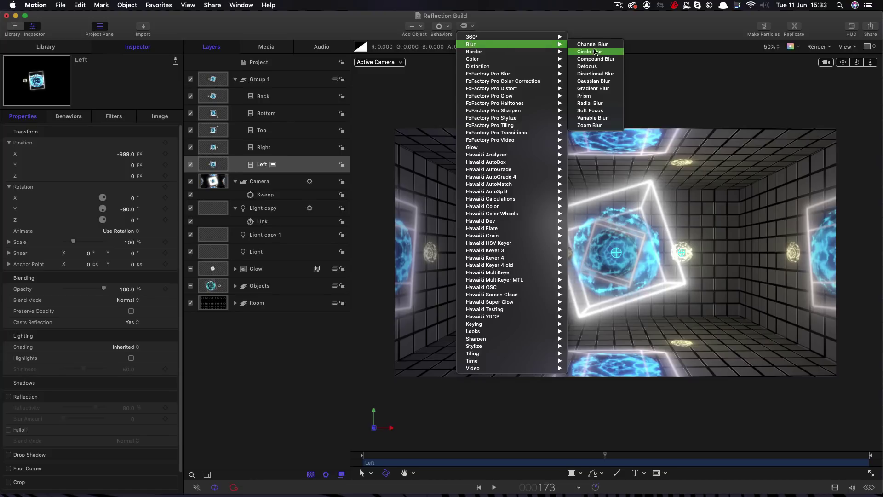
click(595, 81)
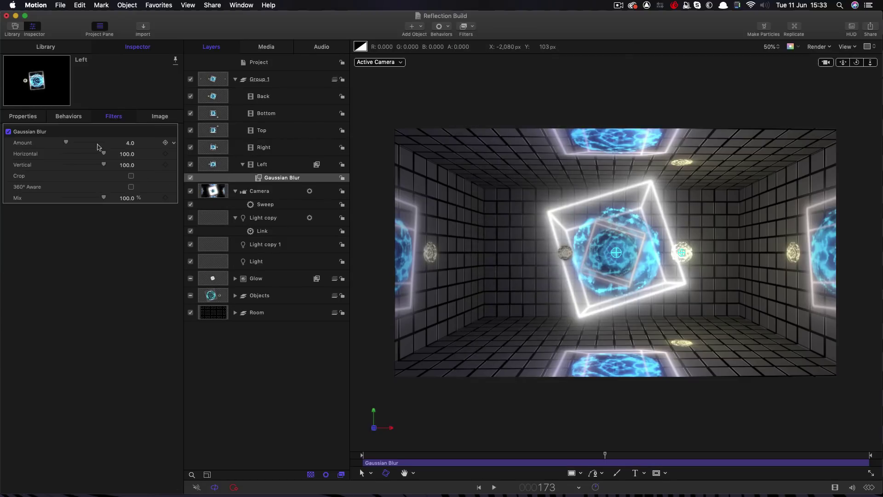
click(131, 143)
text(100)
key(Return)
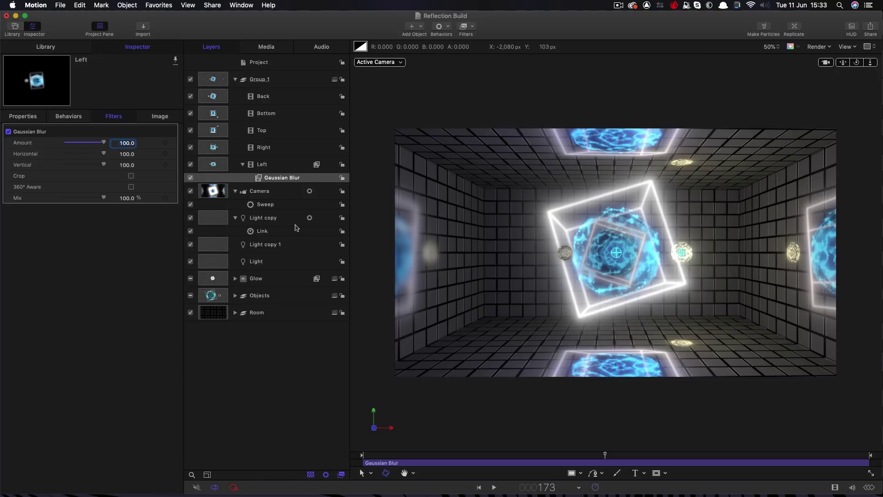
- Copy the Gaussian Blur filter to the Right, Top, Bottom and Back reflection layers
drag(259, 179, 209, 147)
drag(259, 164, 215, 113)
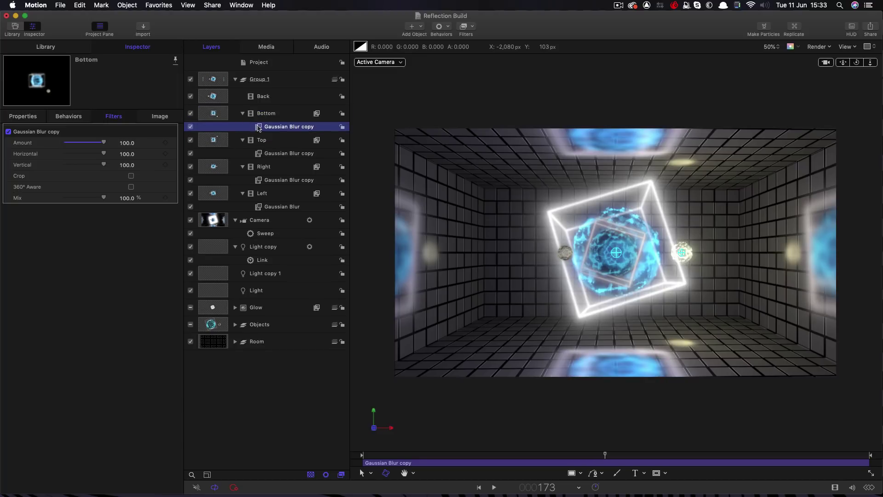
drag(276, 126, 214, 94)
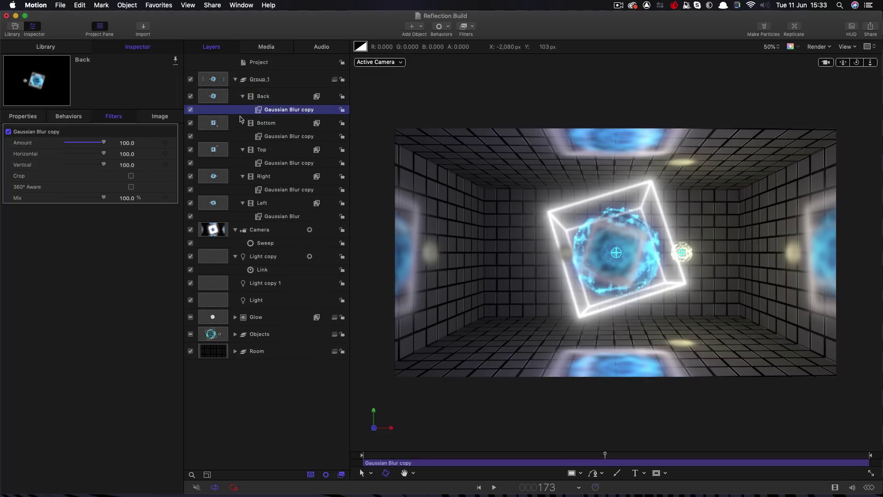
- Add an image mask to the Left reflection layer, using the Room group's Left wall as its mask source
click(211, 205)
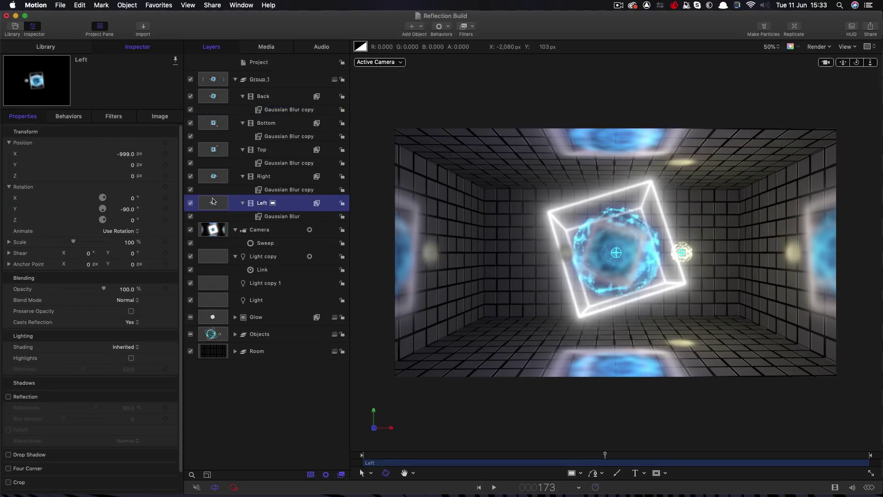
right_click(213, 201)
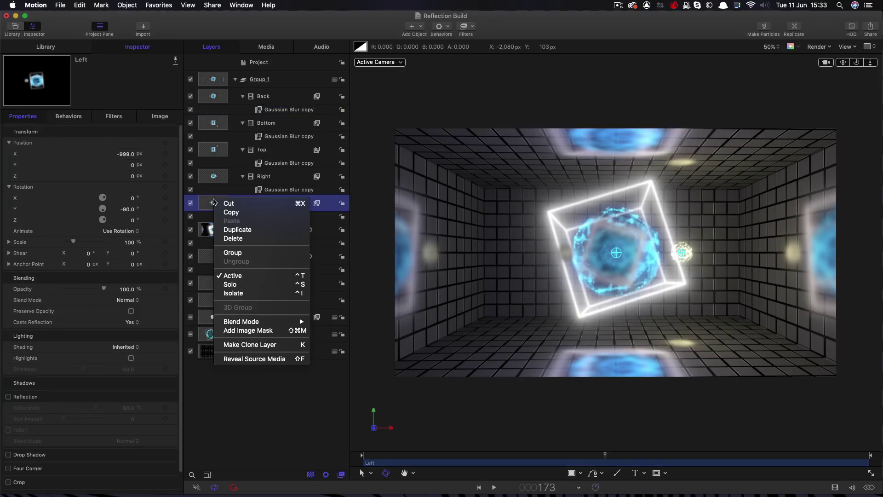
click(248, 334)
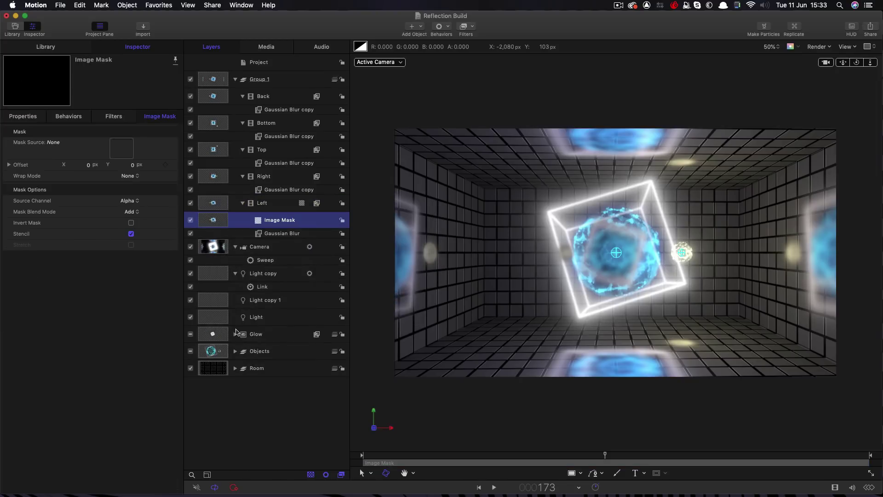
click(235, 368)
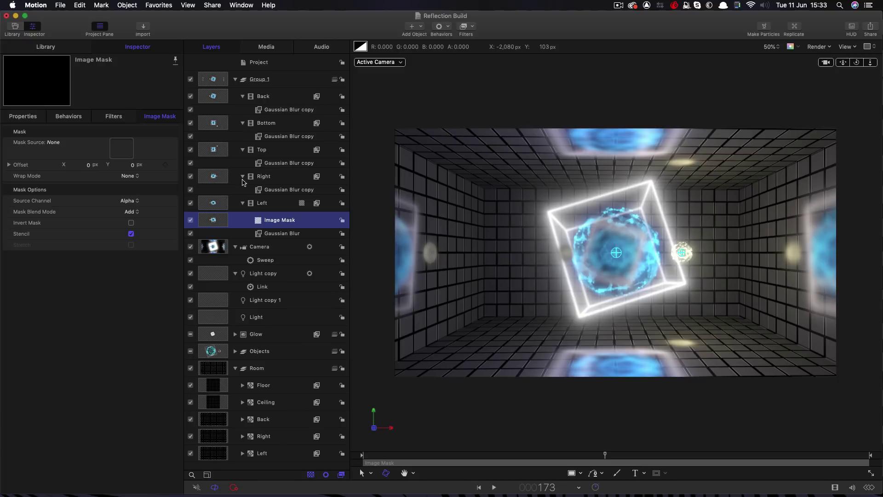
drag(216, 457, 119, 149)
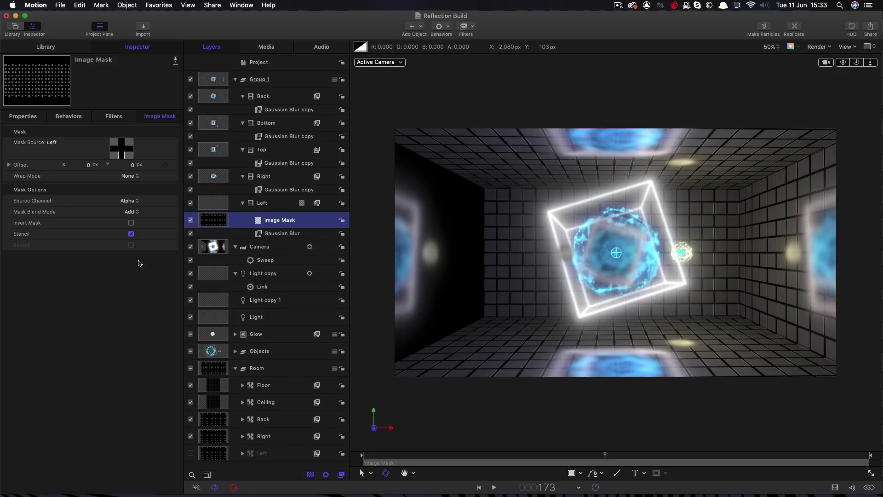
- Set the image mask's source channel to Luminance and turn the Room group's Left wall back on
click(130, 201)
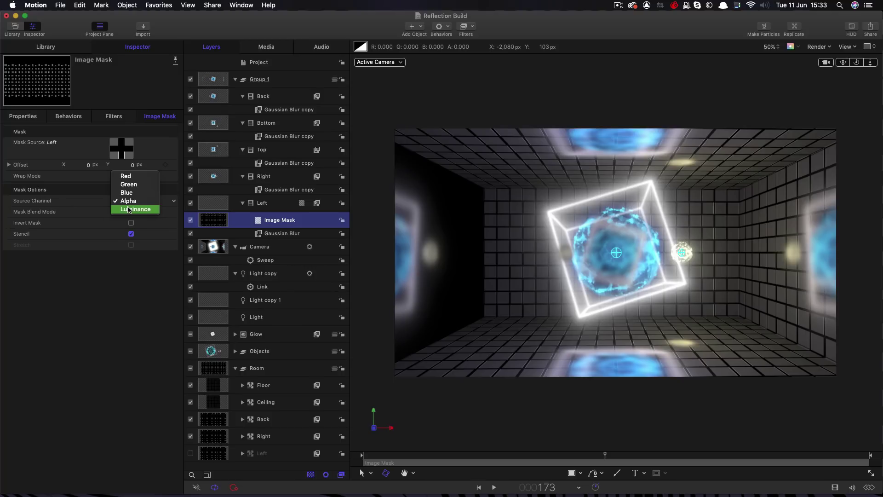
click(129, 209)
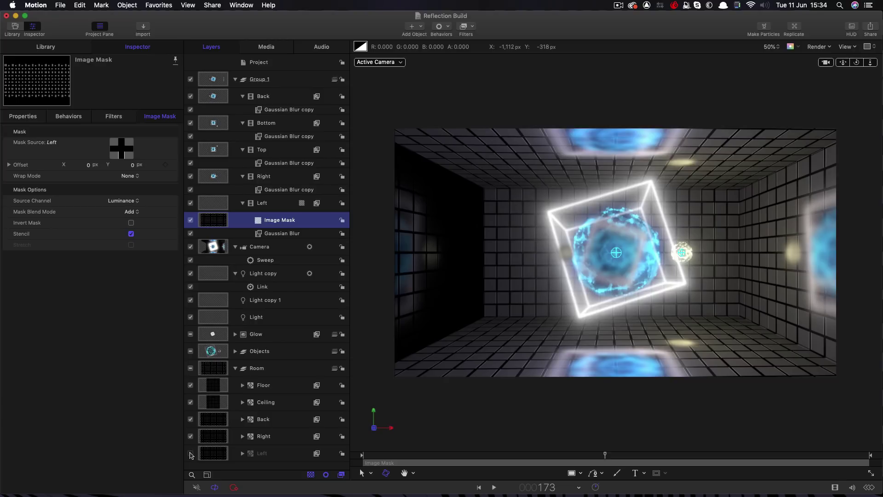
click(190, 454)
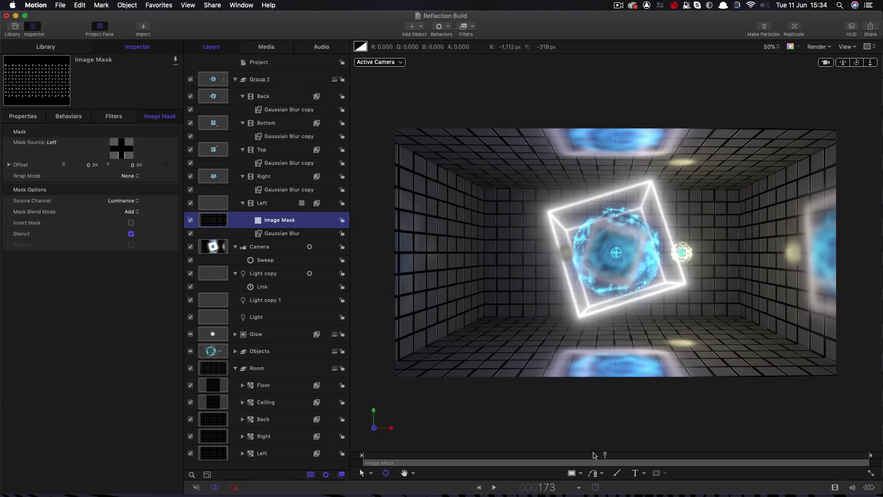
- At frame 248, add a Levels filter to the Left layer's image mask and lower its input white point to 0.39
drag(598, 456, 712, 462)
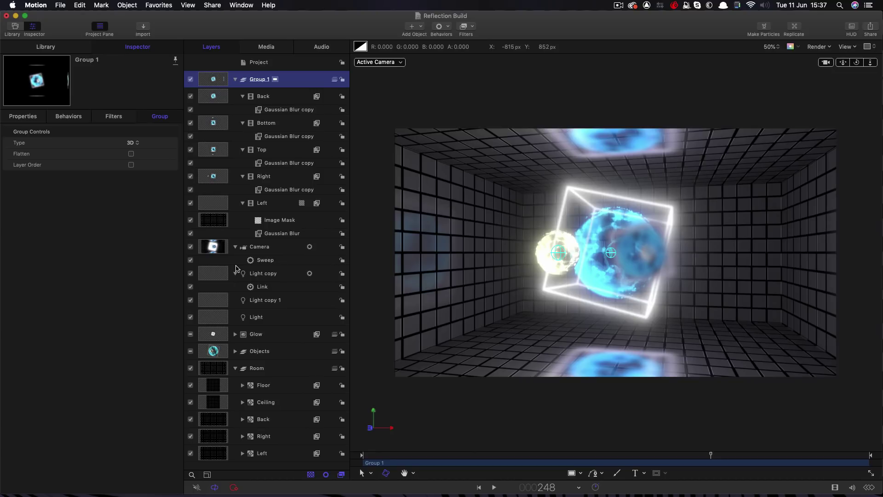
click(213, 223)
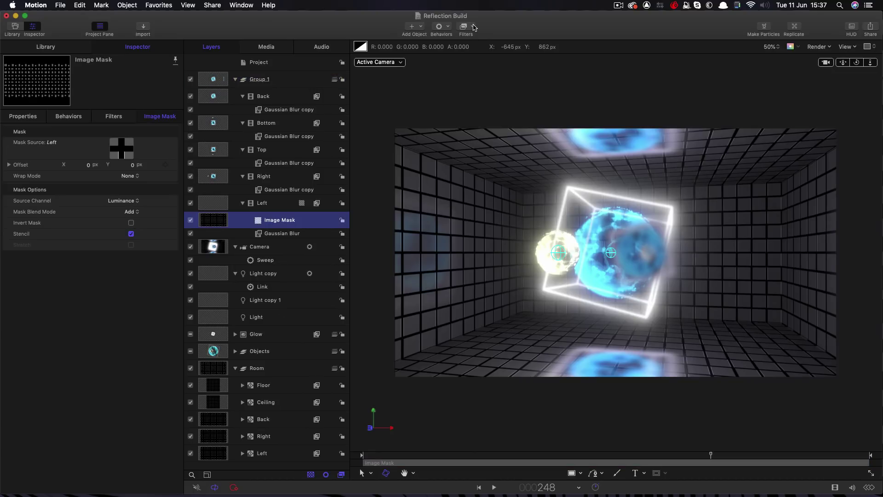
click(473, 27)
mouse_move(476, 59)
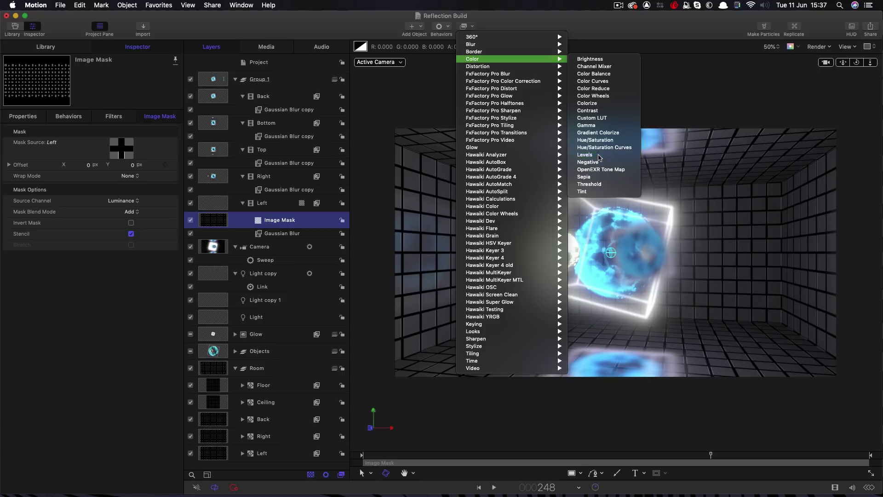
click(598, 156)
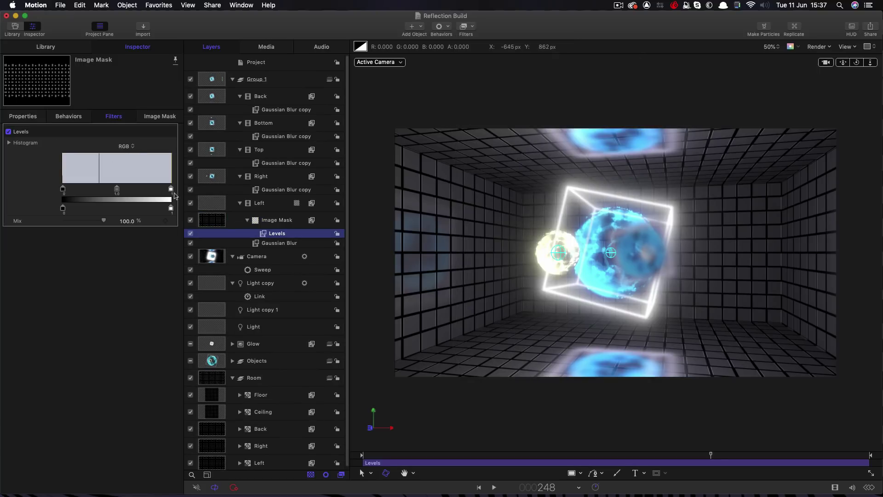
drag(172, 191, 105, 191)
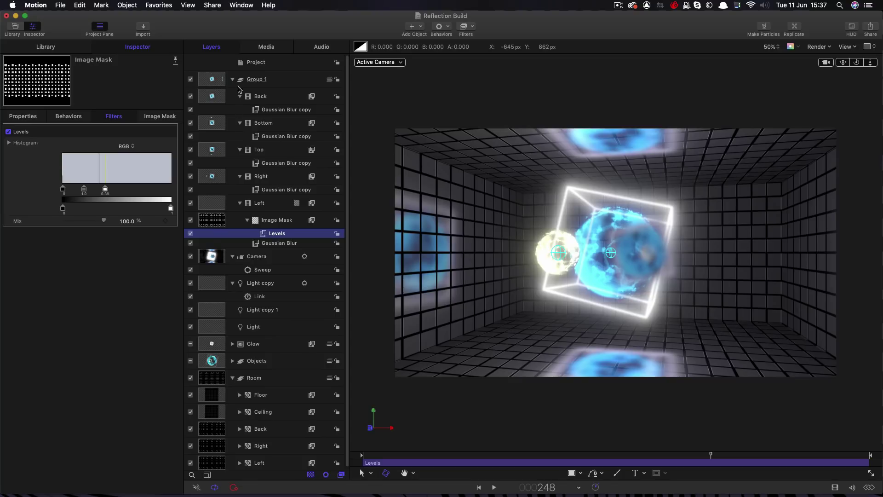
- Rename Group 1 as Reflection and move it down the layer order to sit between Objects and Room
double_click(258, 81)
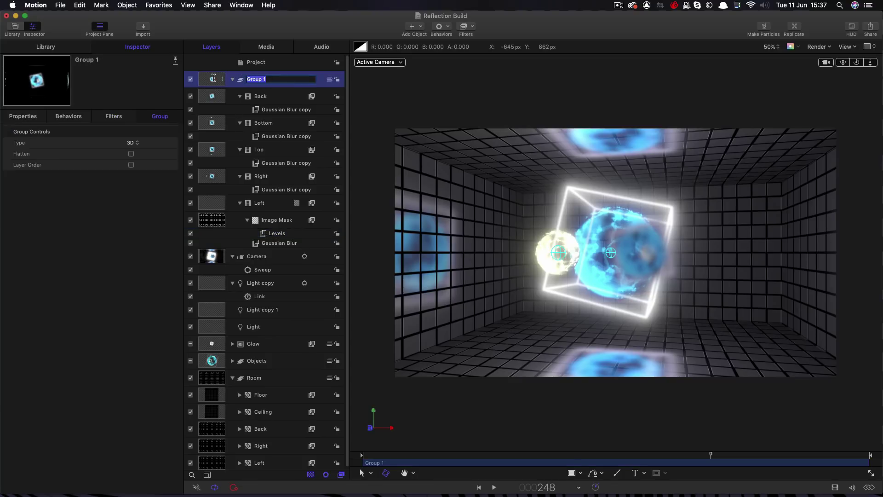
text(Reflection)
key(Return)
click(232, 80)
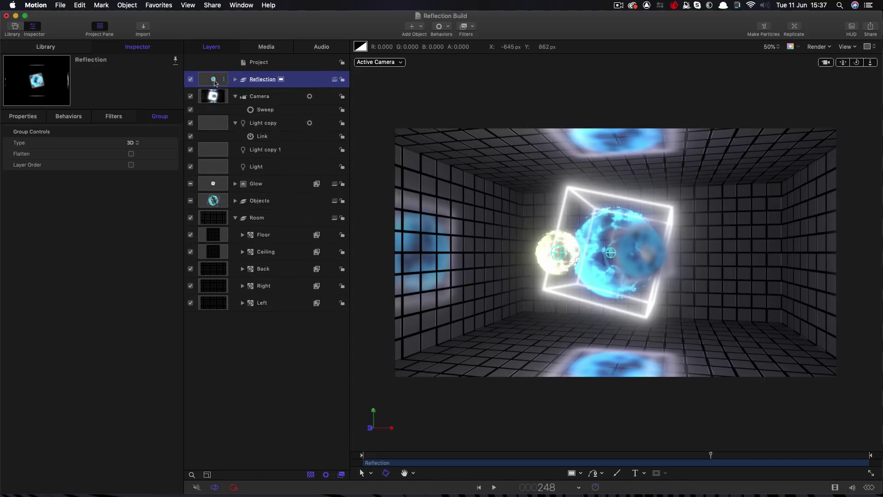
key(super+shift+bracketleft)
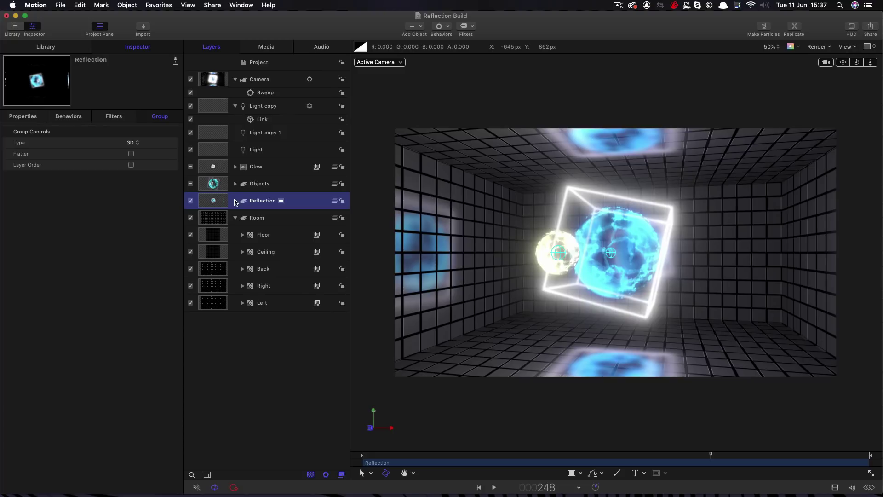
- Copy the Left layer's image mask with its Levels filter to the Right, Top, Bottom and Back reflection layers
click(235, 201)
click(247, 341)
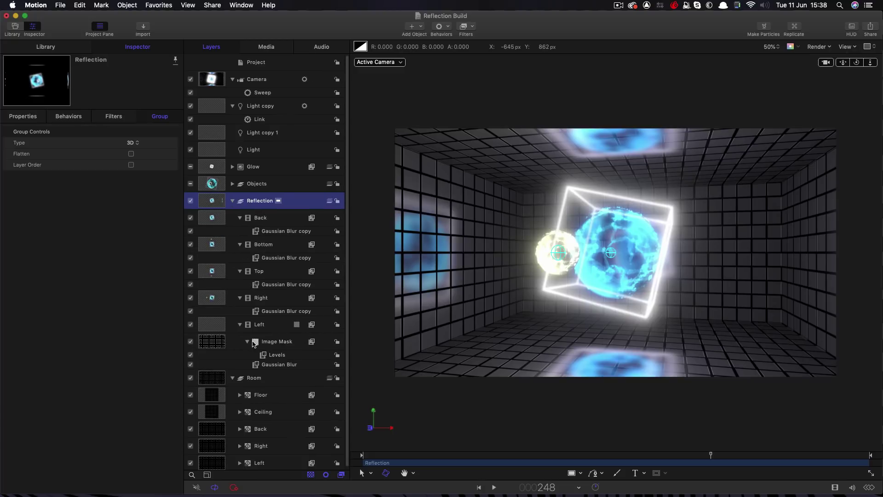
click(257, 343)
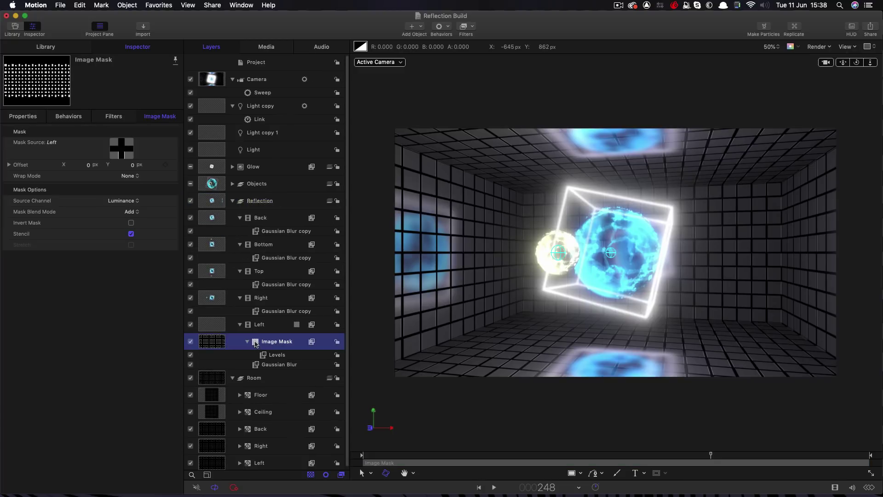
drag(257, 344, 258, 220)
- Set the Back reflection's mask source to the Room group's Back wall and turn that wall back on
scroll(265, 322, down, 5)
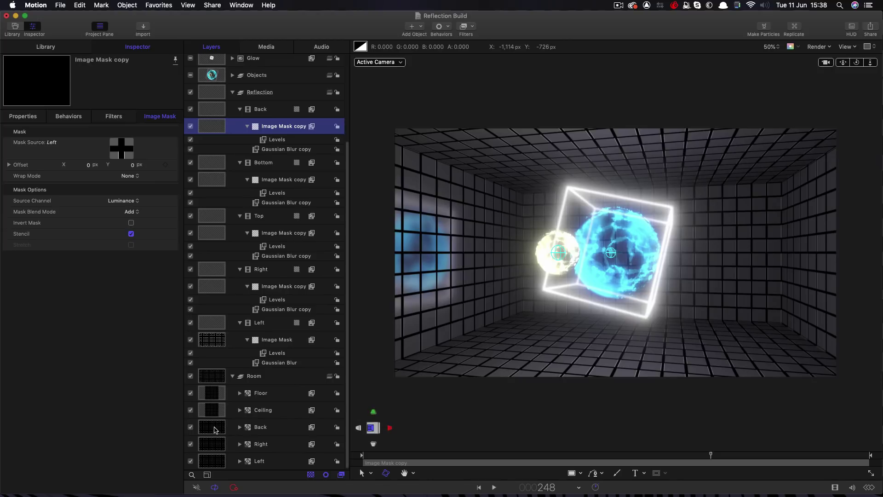
drag(216, 430, 122, 146)
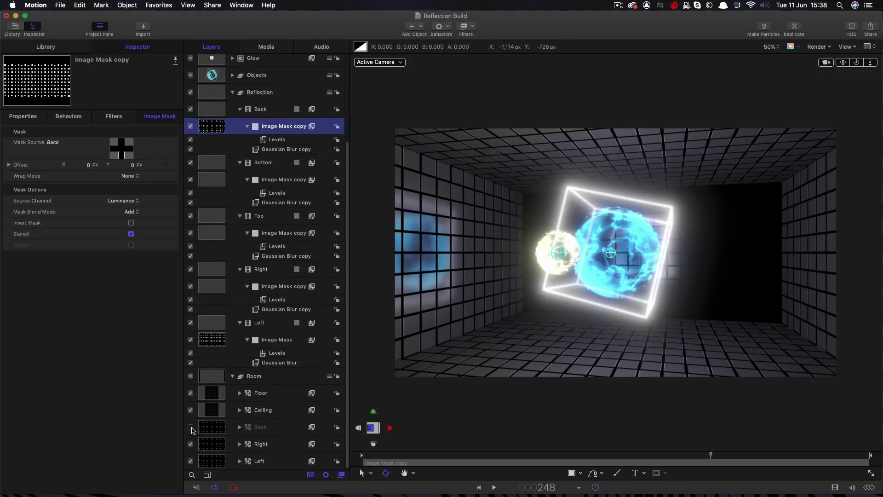
click(191, 427)
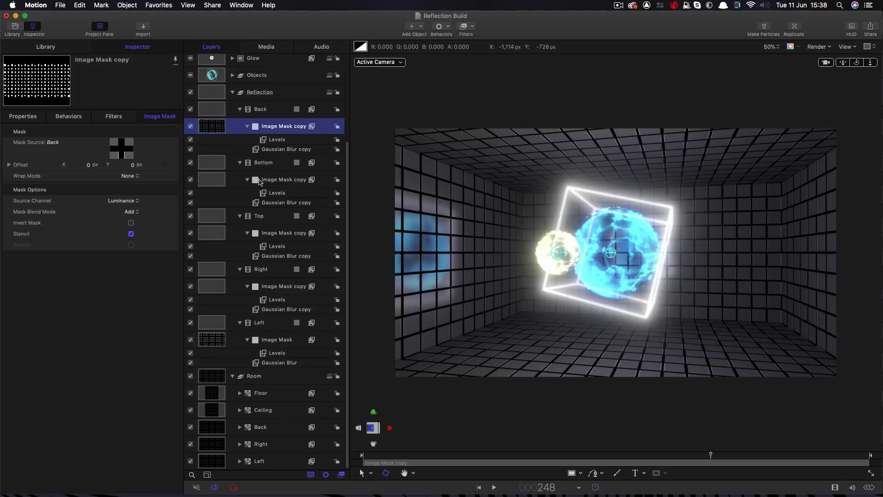
- Set the Bottom reflection's mask source to the Room group's Floor and turn the floor back on
click(260, 180)
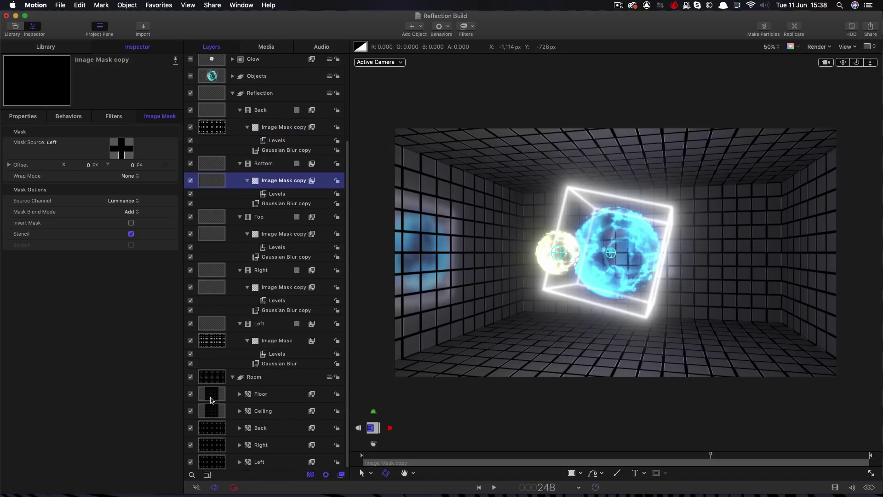
drag(211, 395, 122, 147)
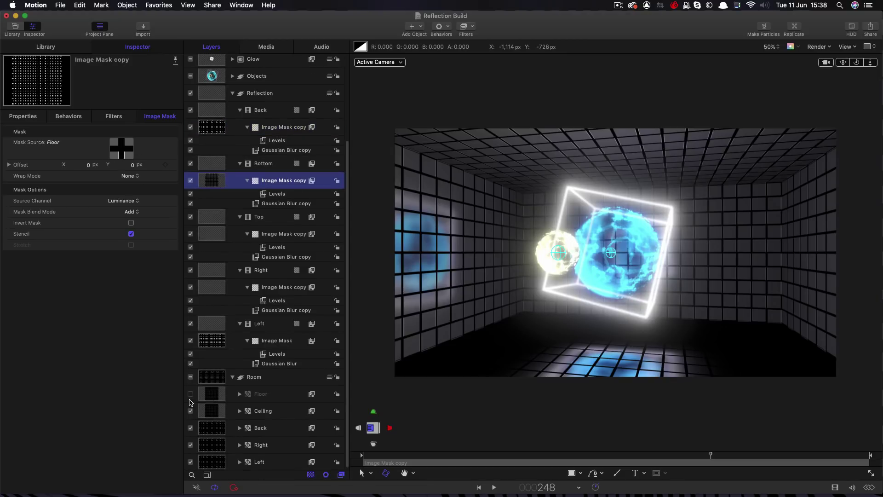
click(190, 394)
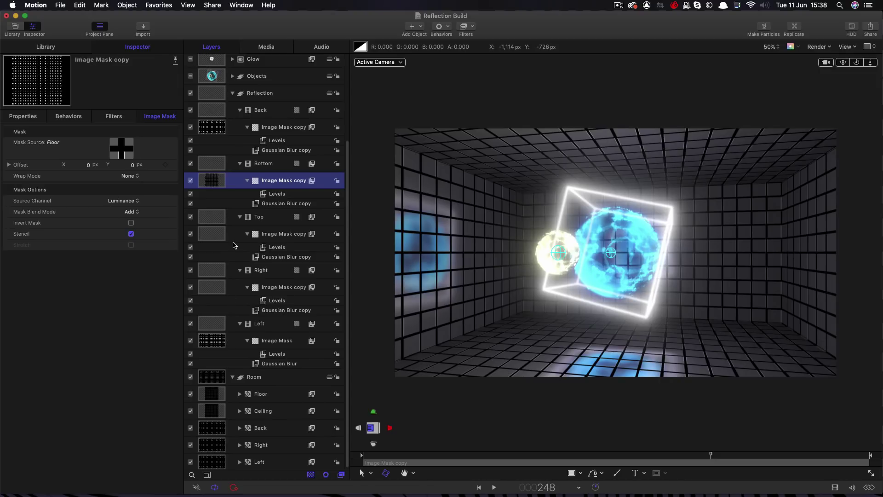
- Set the Top reflection's mask source to the Room group's Ceiling and turn the ceiling back on
click(271, 237)
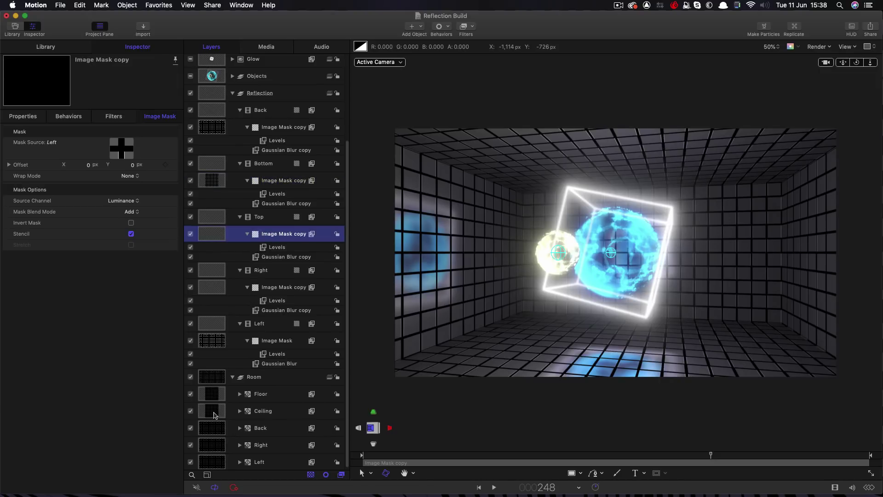
drag(214, 413, 126, 148)
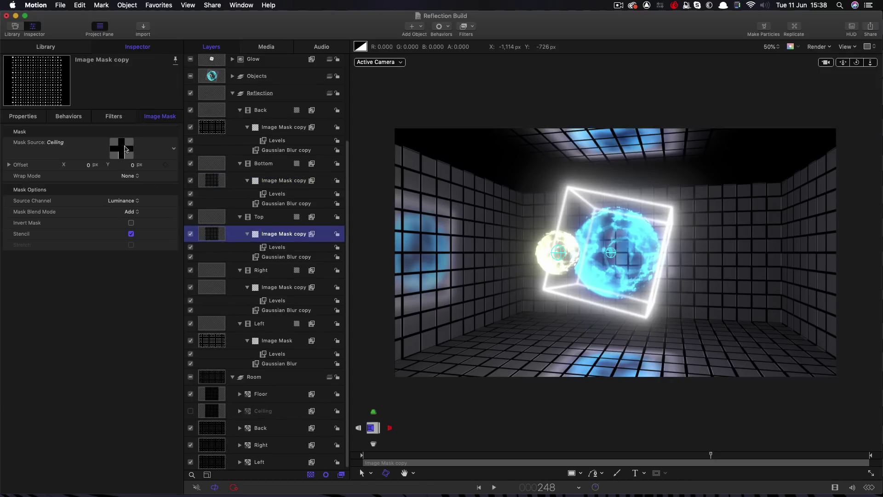
click(190, 411)
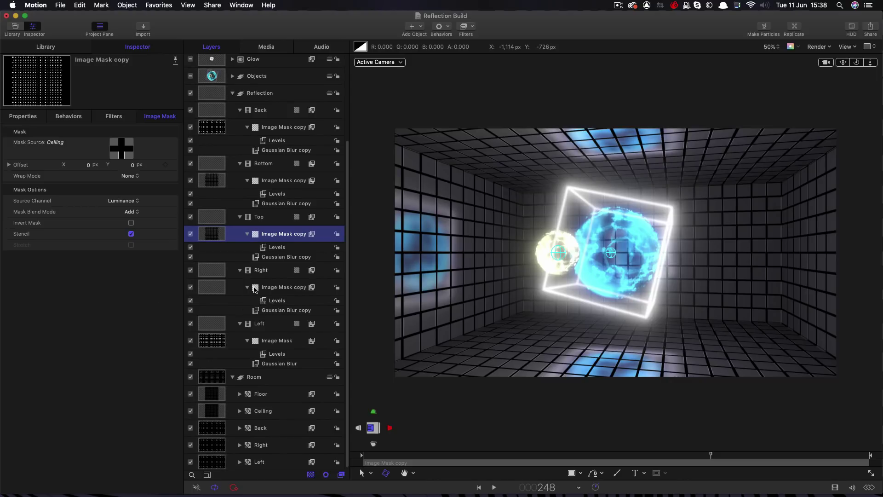
- Set the Right reflection's mask source to the Room group's Right wall and turn that wall back on
click(255, 289)
drag(211, 446, 121, 148)
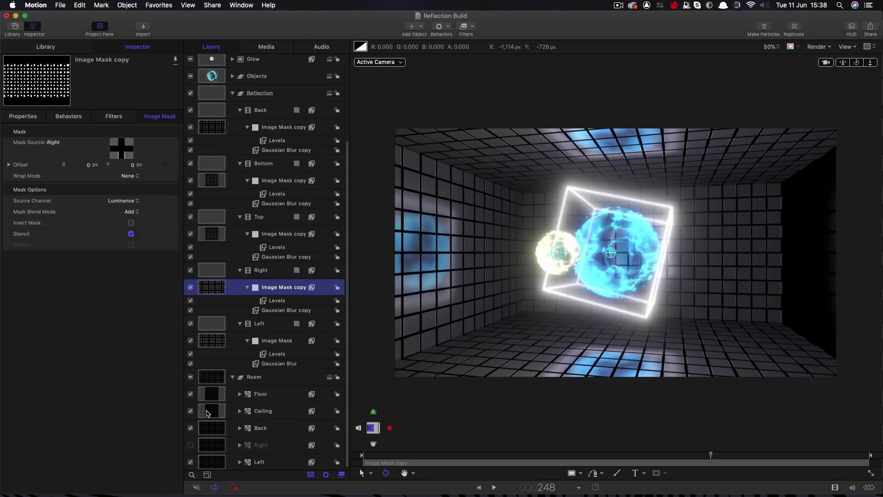
click(190, 445)
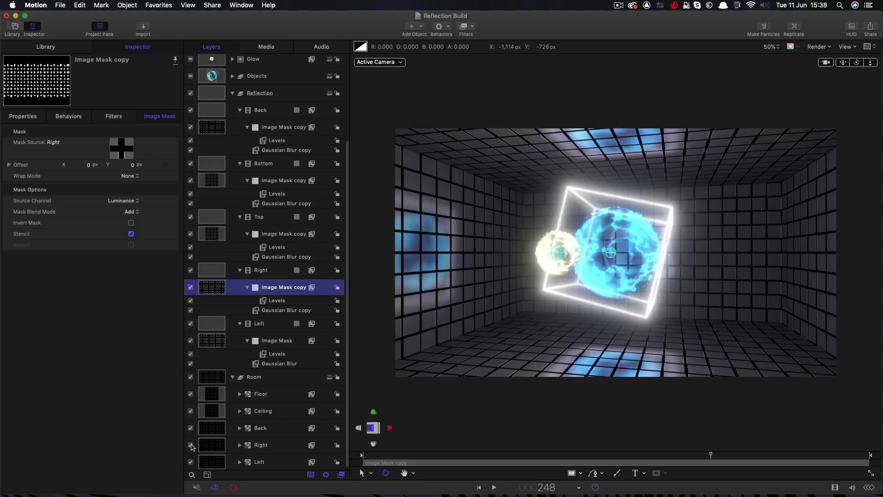
- Scrub through the animation to check the wall reflections and set the render quality to Best
drag(404, 457, 730, 474)
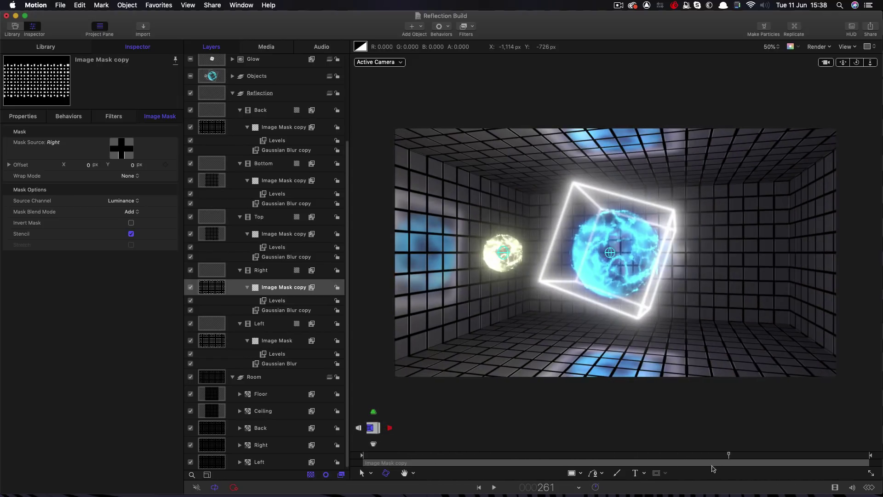
drag(579, 458, 507, 452)
click(819, 46)
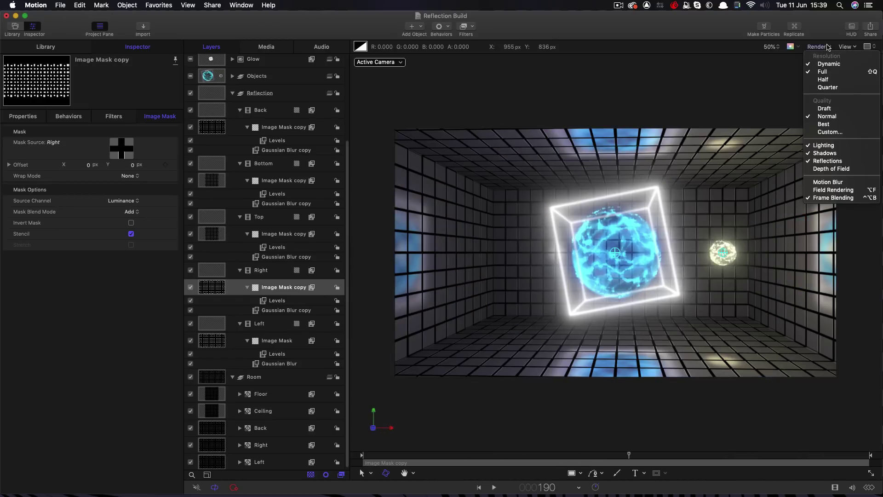
click(830, 125)
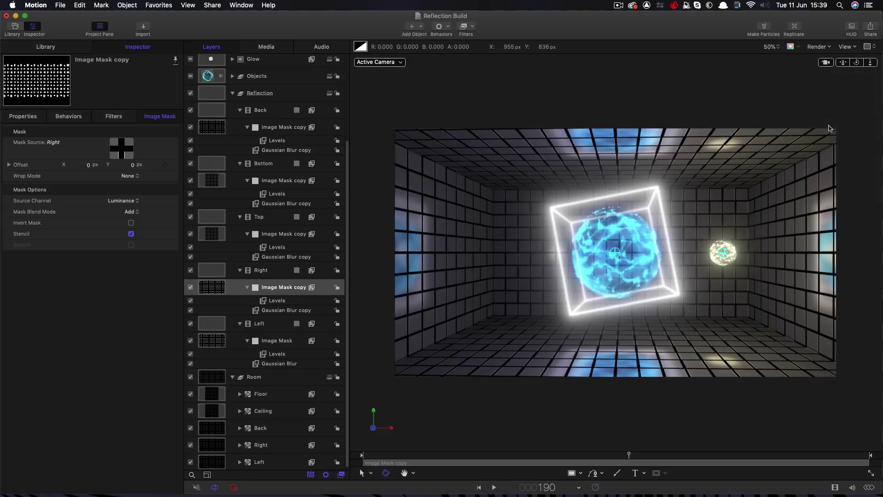
drag(646, 456, 671, 459)
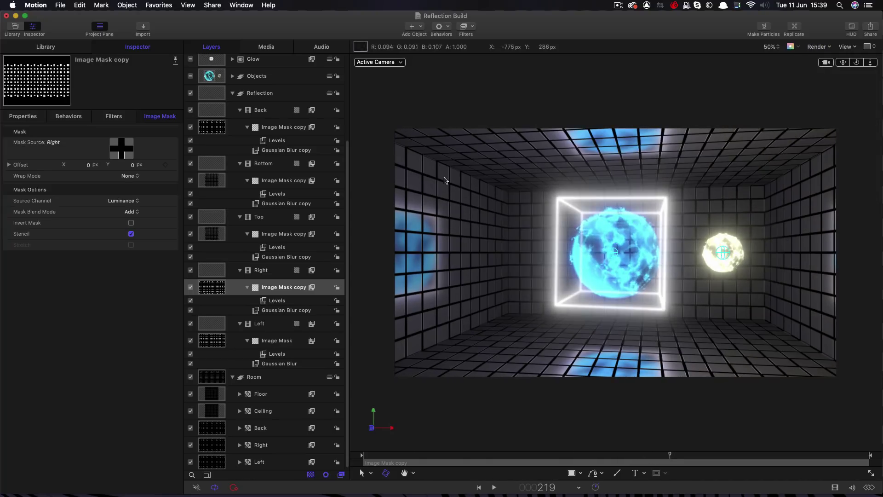
drag(743, 458, 490, 455)
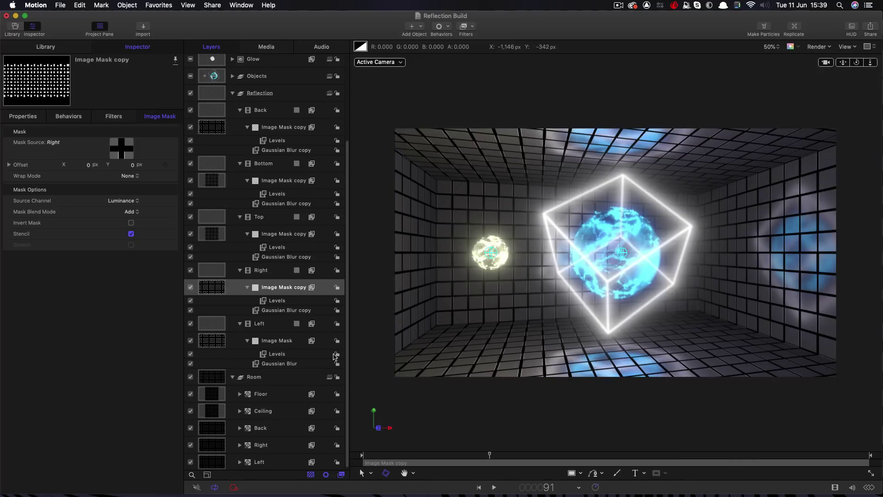
- Apply the Add Noise stylize filter to the Room group's Floor and set its mix to 10%
scroll(349, 407, down, 1)
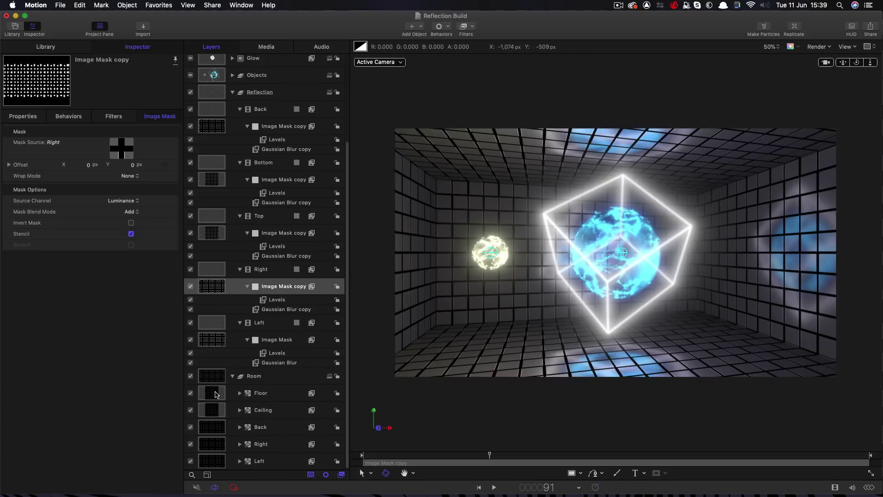
click(216, 395)
click(472, 27)
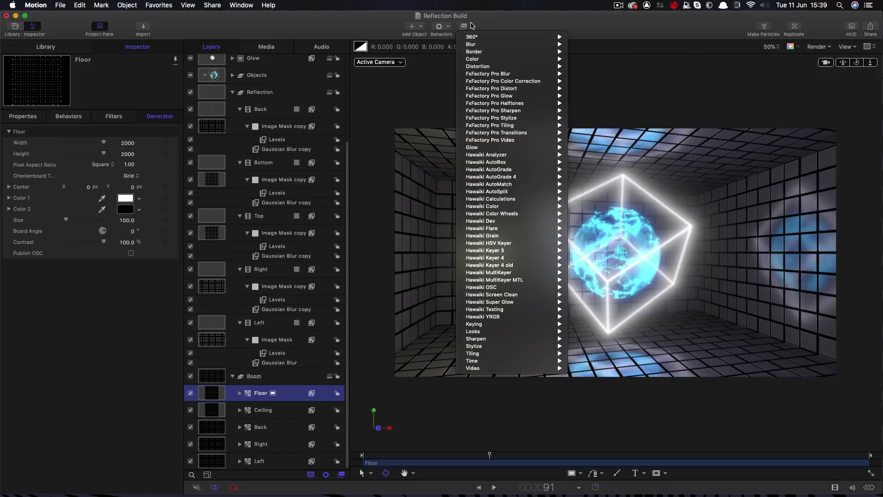
mouse_move(484, 348)
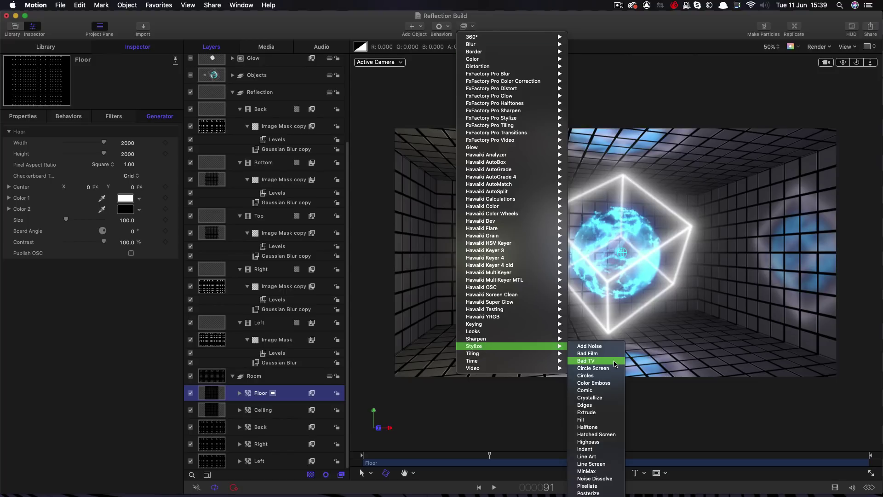
click(589, 346)
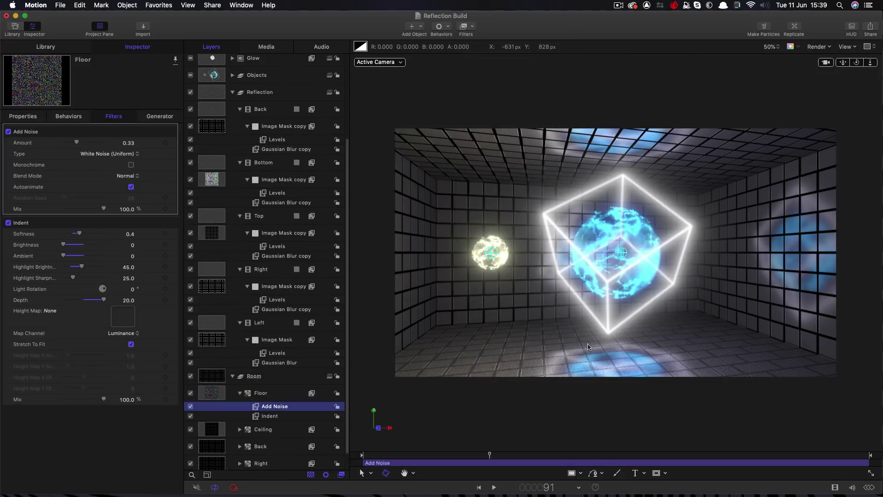
double_click(128, 210)
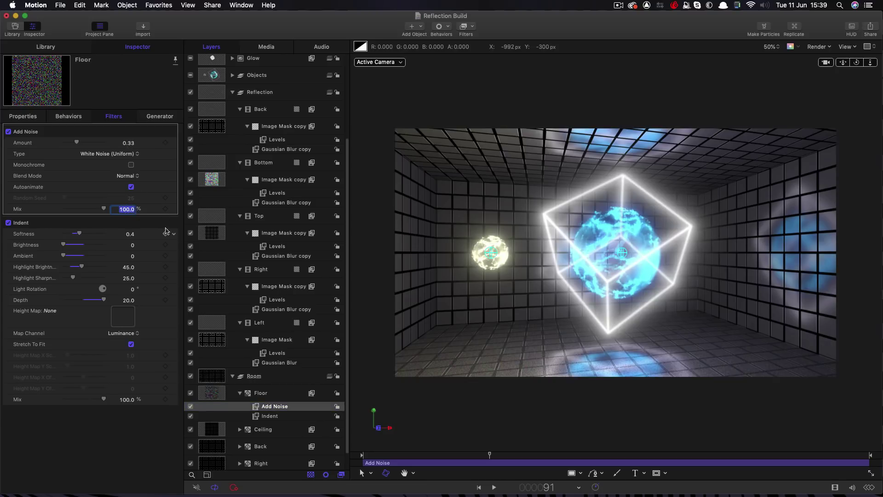
text(10)
key(Return)
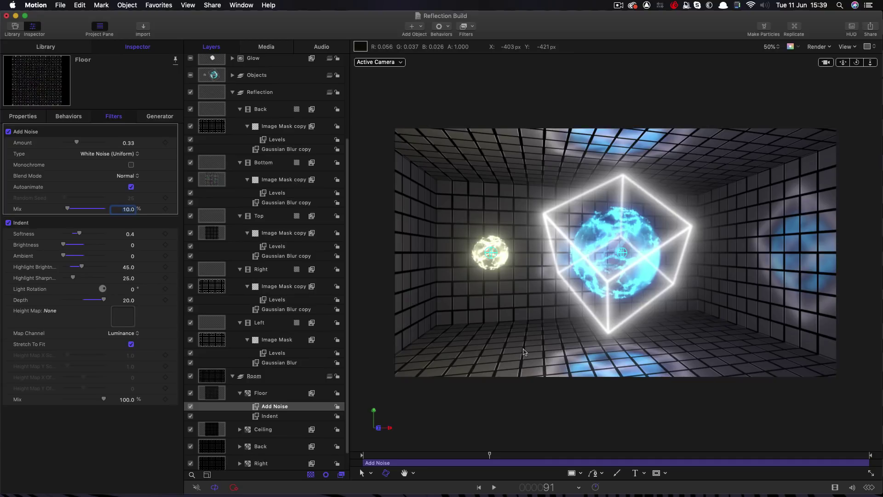
- Set the floor noise's mix to 33% and move the Add Noise filter below Indent in the filter order
key(super+equal)
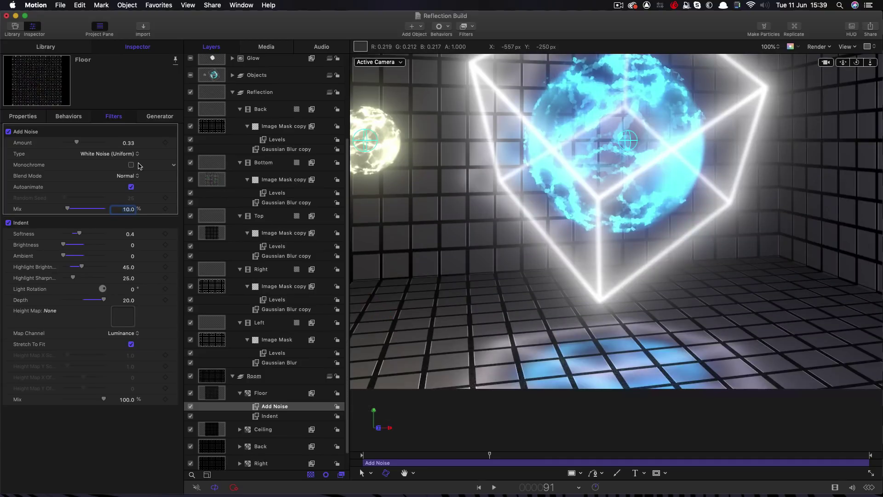
text(33)
click(188, 408)
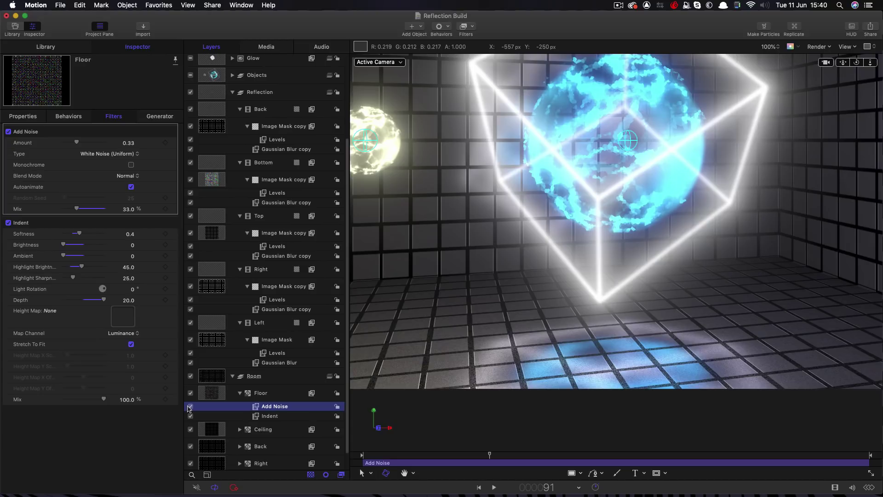
drag(188, 408, 190, 416)
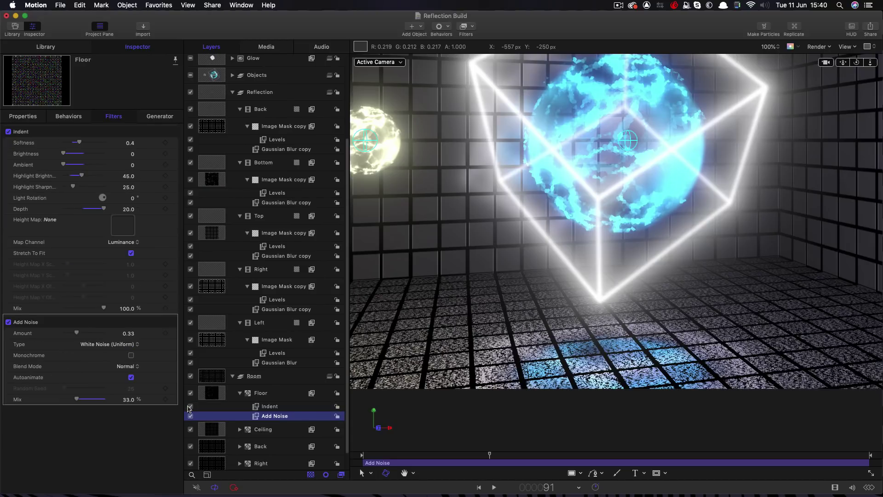
- Set the floor's Add Noise mix to 5% and its amount to 0.1, and fine-tune the mix to 5.94%
click(129, 400)
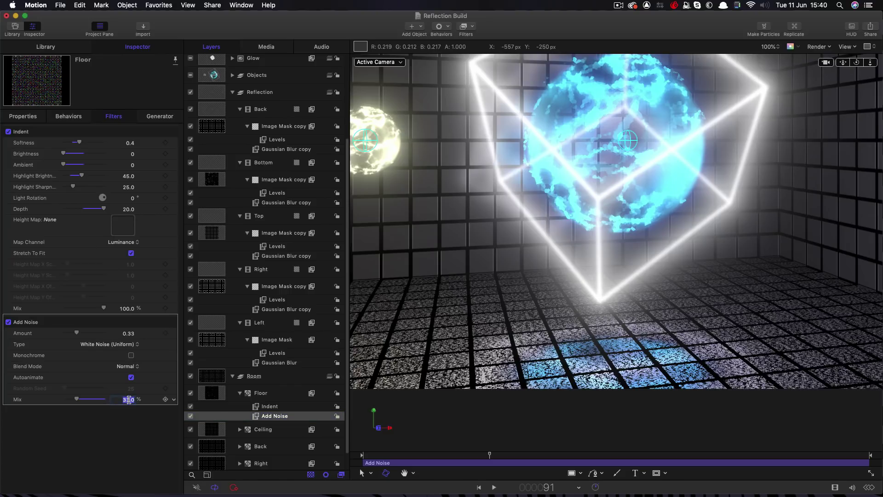
text(5)
key(Return)
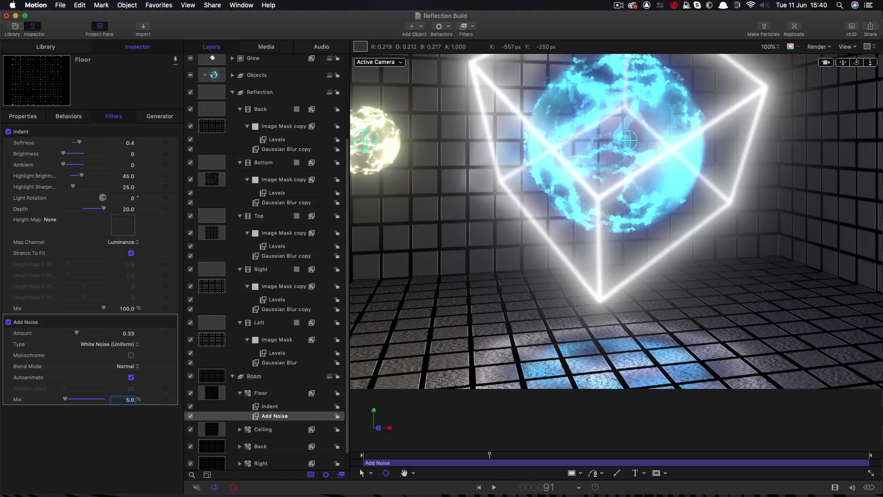
key(shift+Tab)
key(BackSpace)
text(0.1)
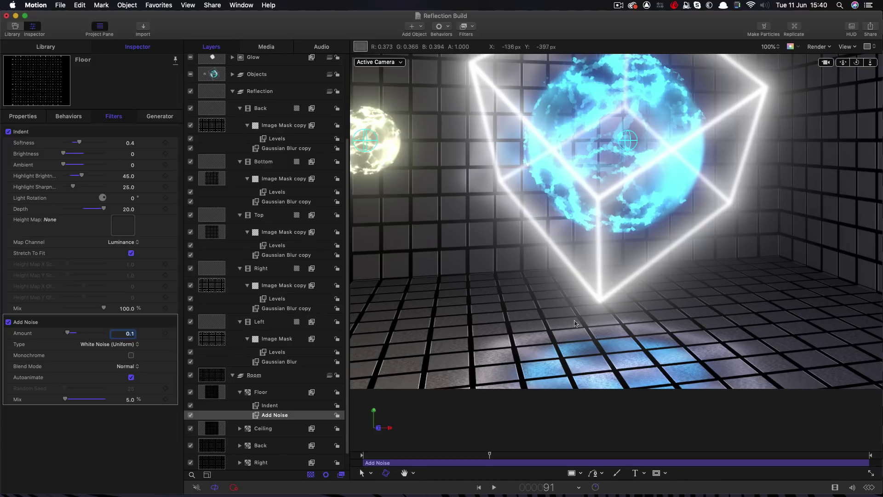
drag(65, 399, 64, 401)
key(shift+z)
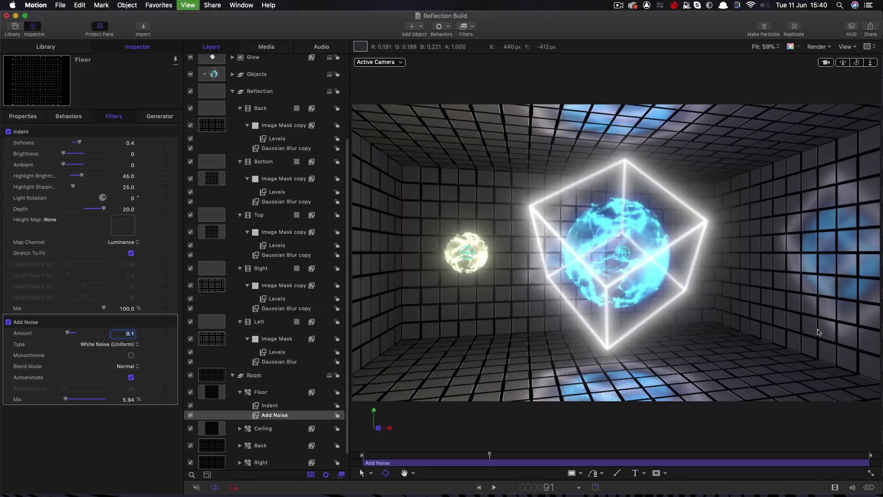